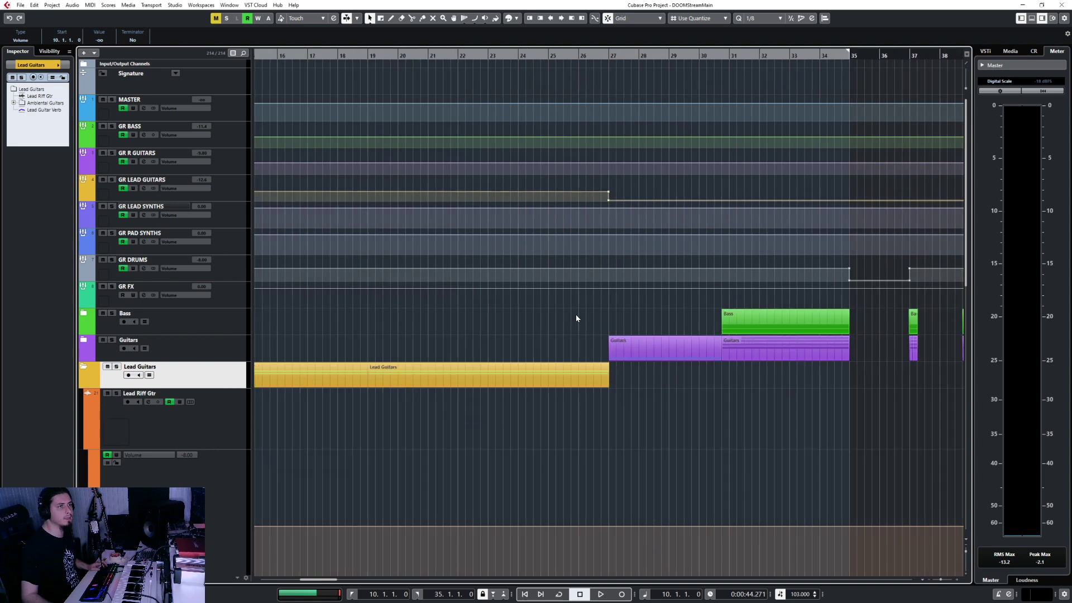
Step: Set the quantize value to 1/1 and extend the locator range's end to bar 198
scroll(576, 316, down, 5)
scroll(575, 315, right, 1)
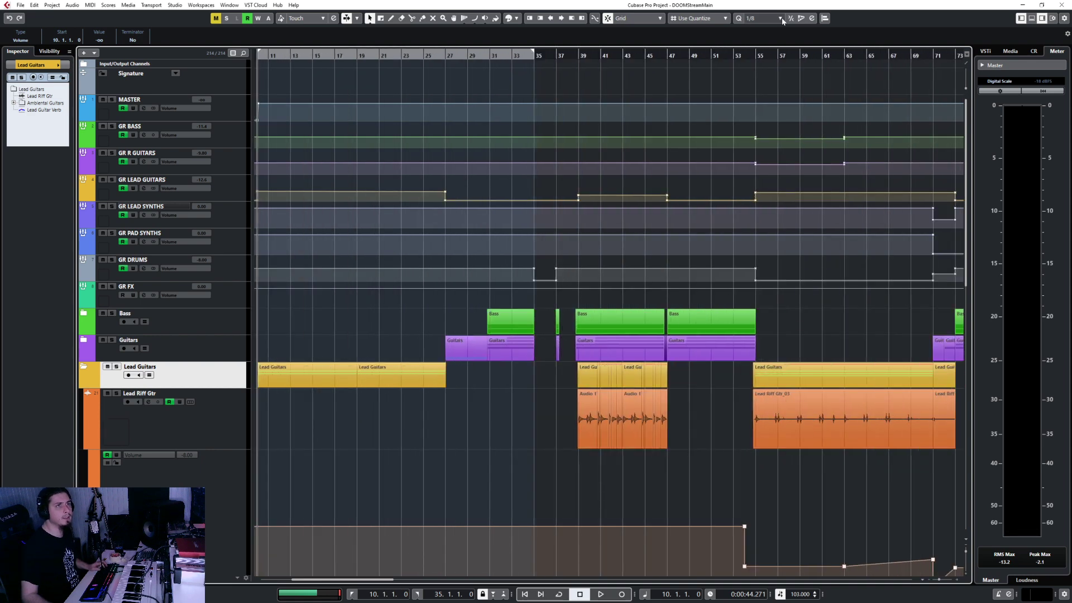
click(763, 18)
click(762, 25)
drag(533, 52, 321, 59)
click(321, 59)
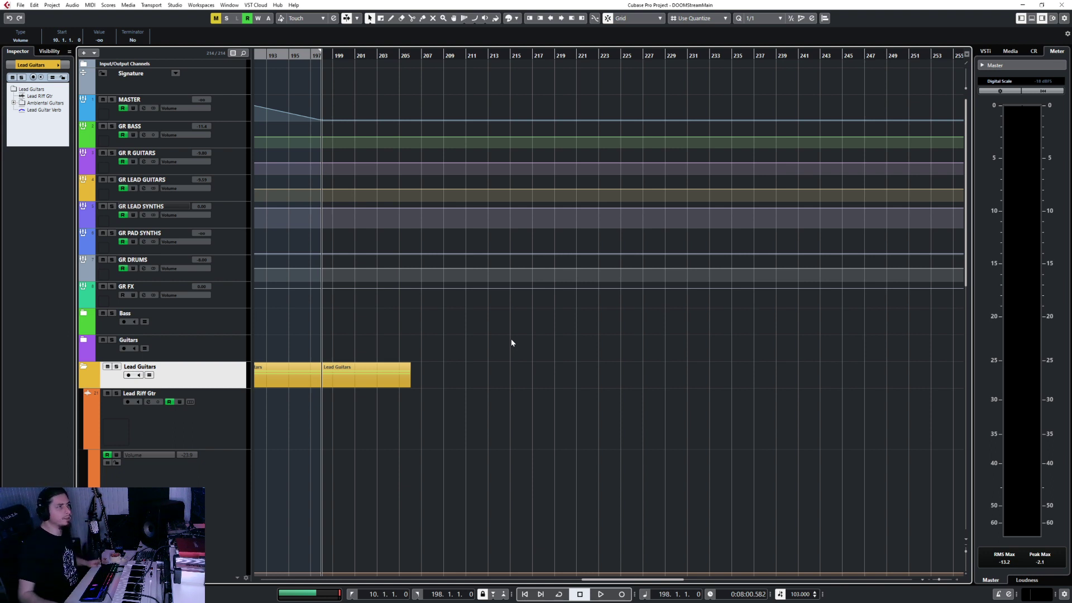
Step: Collapse the Lead Guitars folder track and return to the start of the arrangement
click(83, 368)
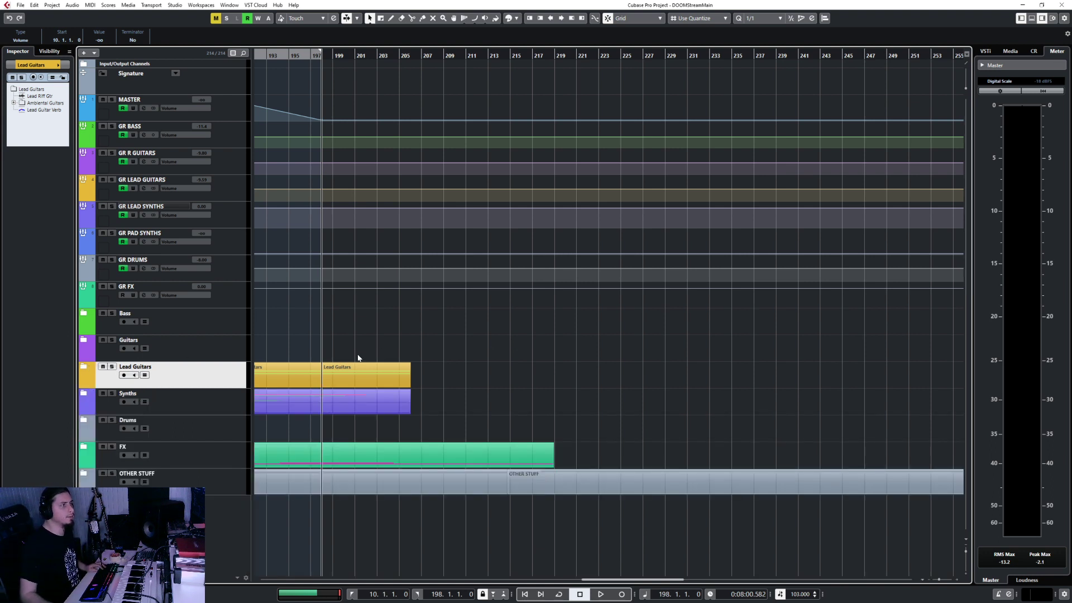
scroll(410, 335, down, 6)
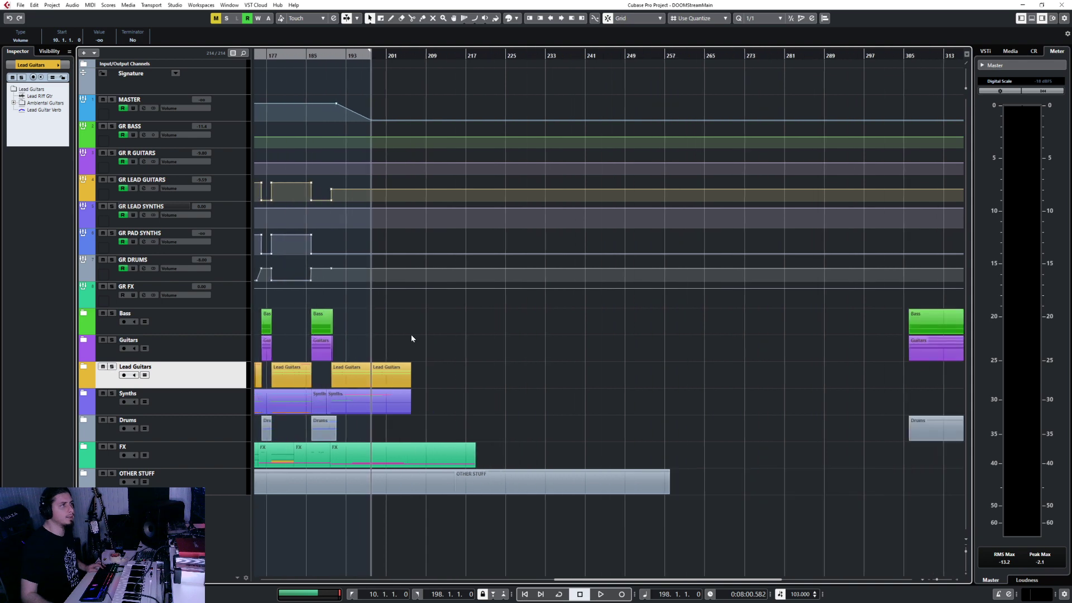
scroll(411, 334, left, 5)
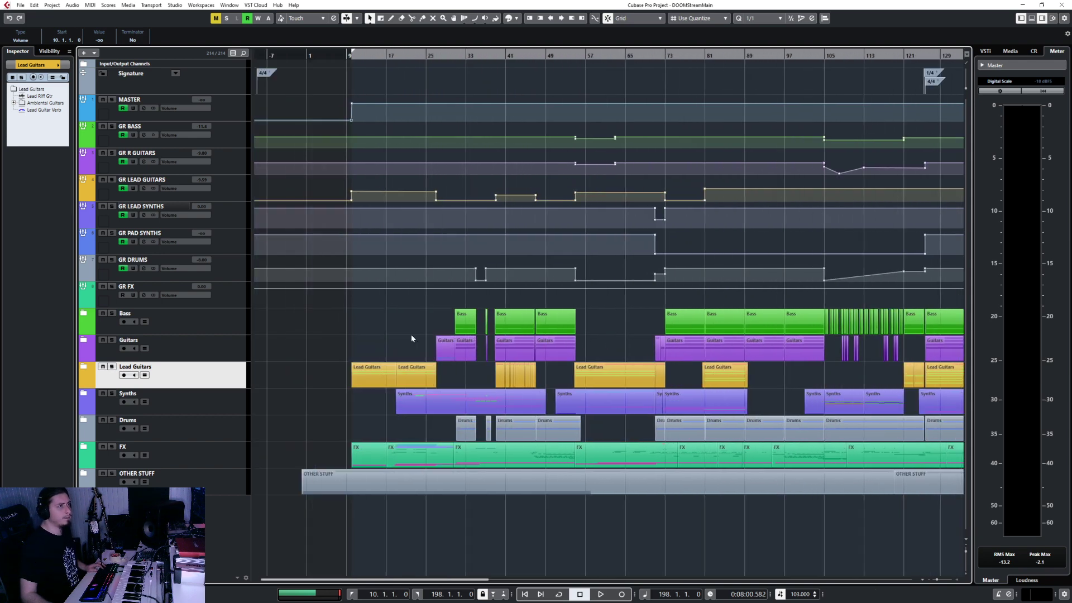
Step: Open the Frequency EQ on the GR BASS group and solo that group
click(224, 131)
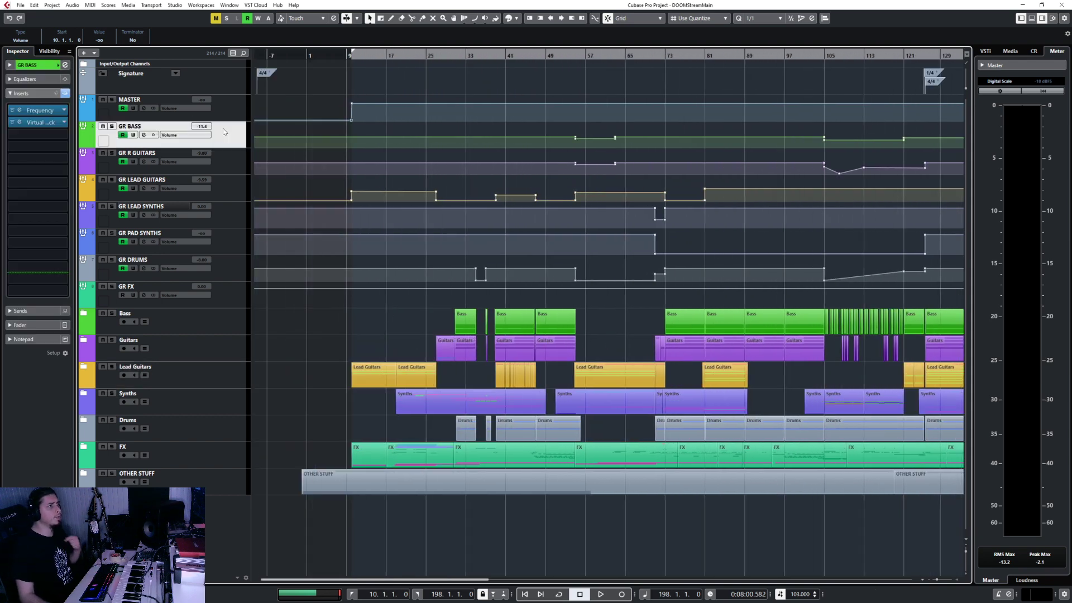
click(34, 110)
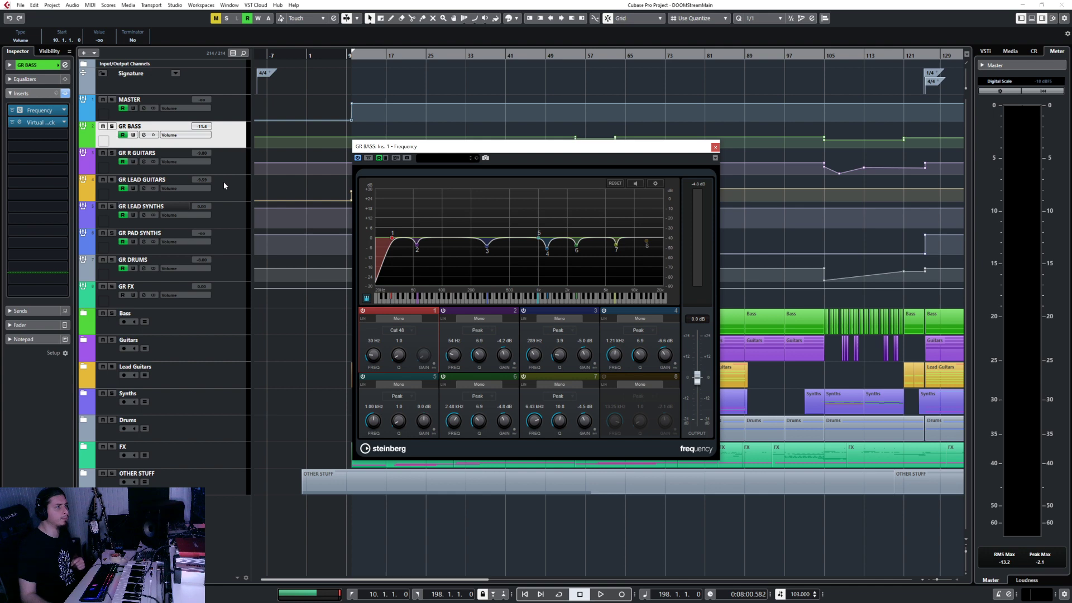
ctrl+click(222, 275)
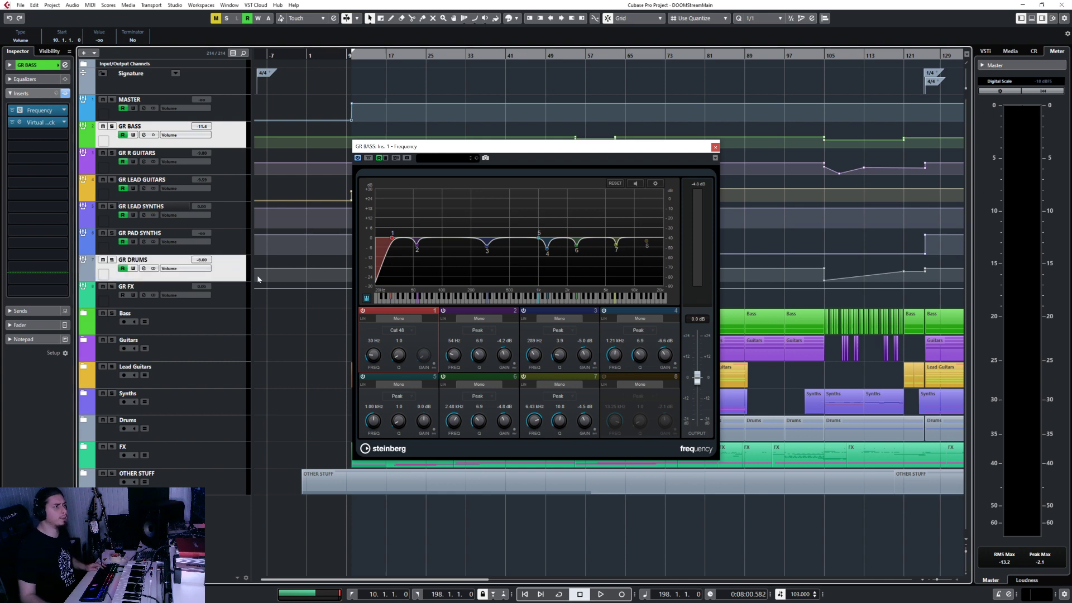
click(227, 143)
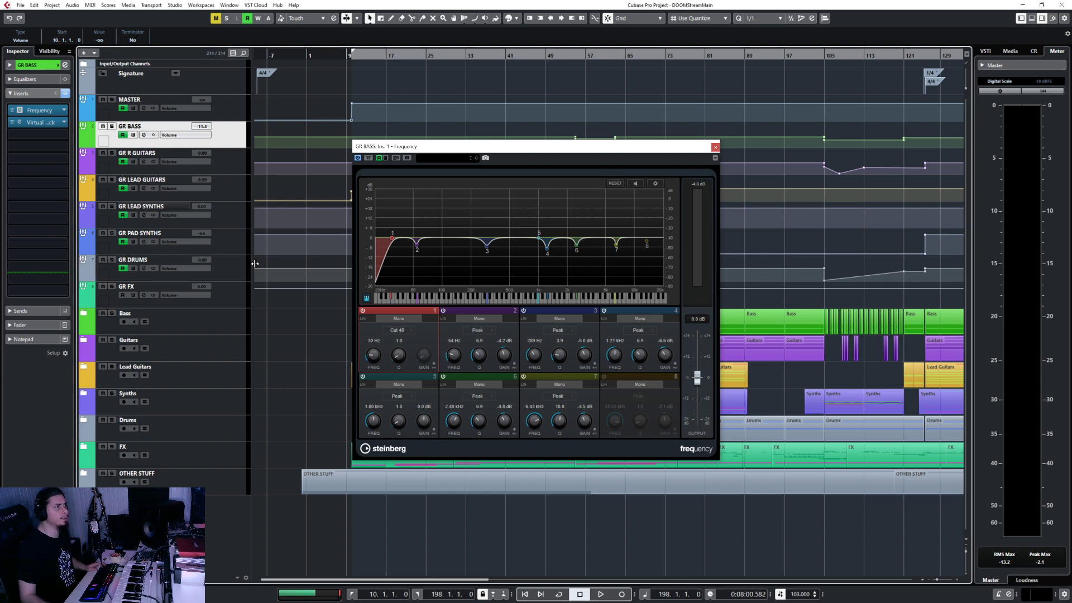
key(s)
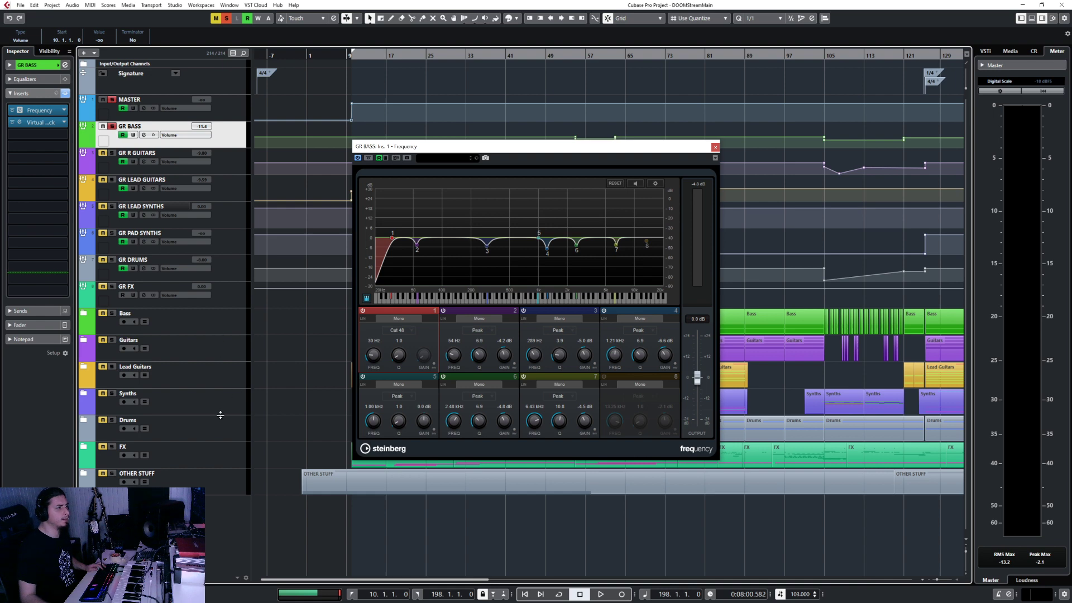
Step: Expand the Drums folder and add the KICK SUM track to the solo
click(84, 423)
scroll(219, 450, down, 3)
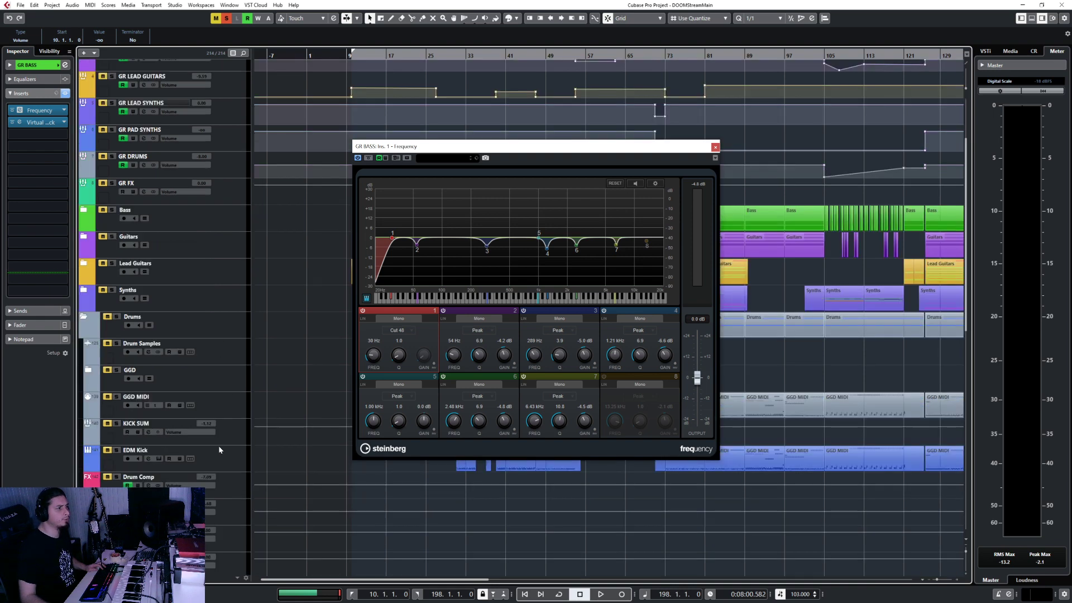
click(234, 433)
key(s)
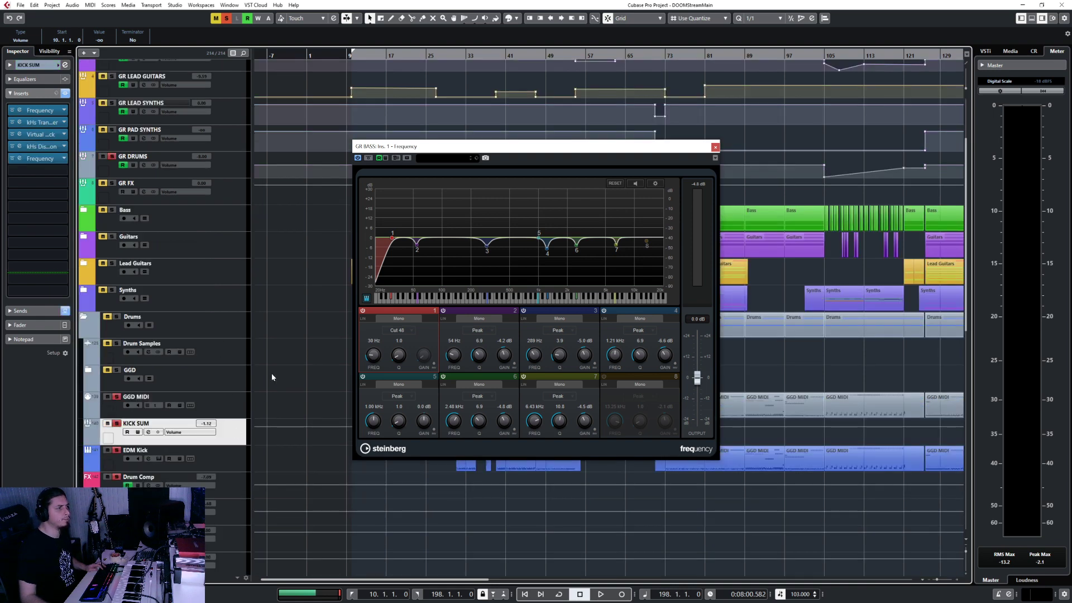
Step: Open the Frequency EQ in insert 5 of KICK SUM and arrange it side by side with the bass EQ
click(20, 158)
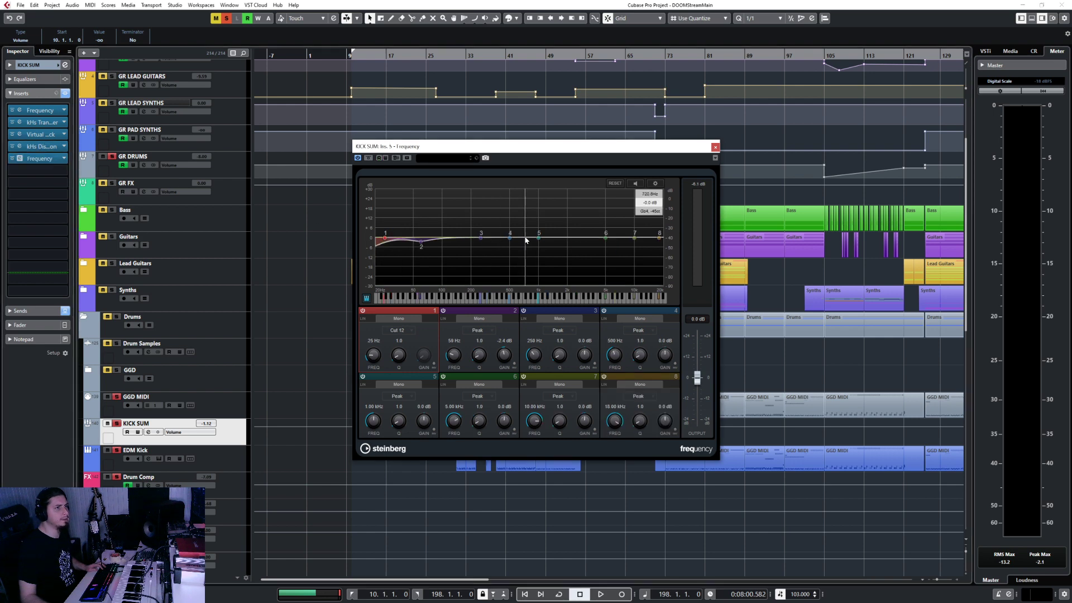
drag(442, 151, 214, 196)
drag(430, 147, 620, 184)
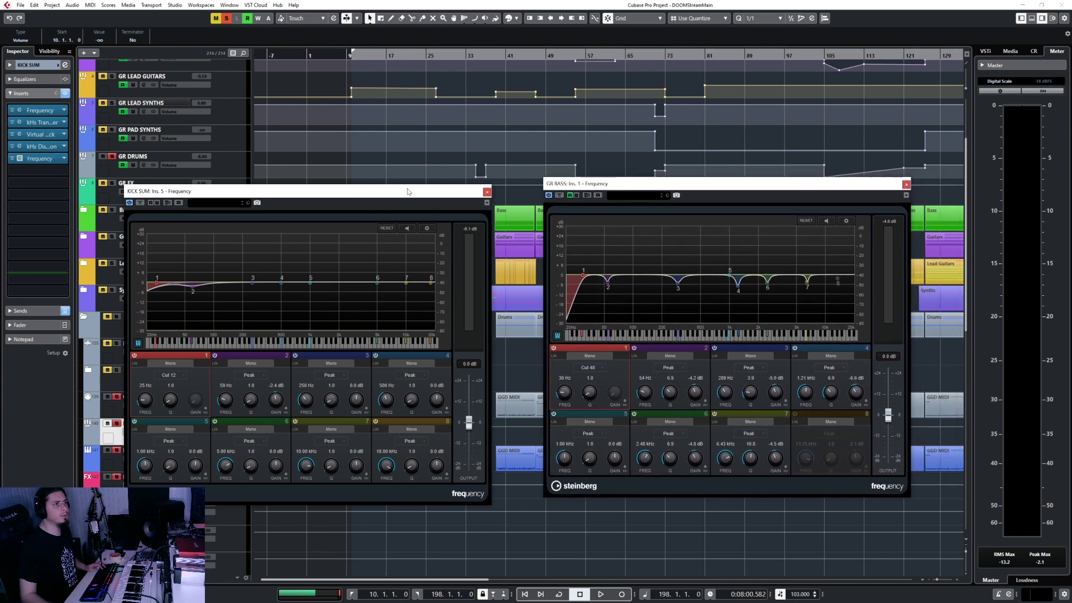
drag(409, 192, 376, 278)
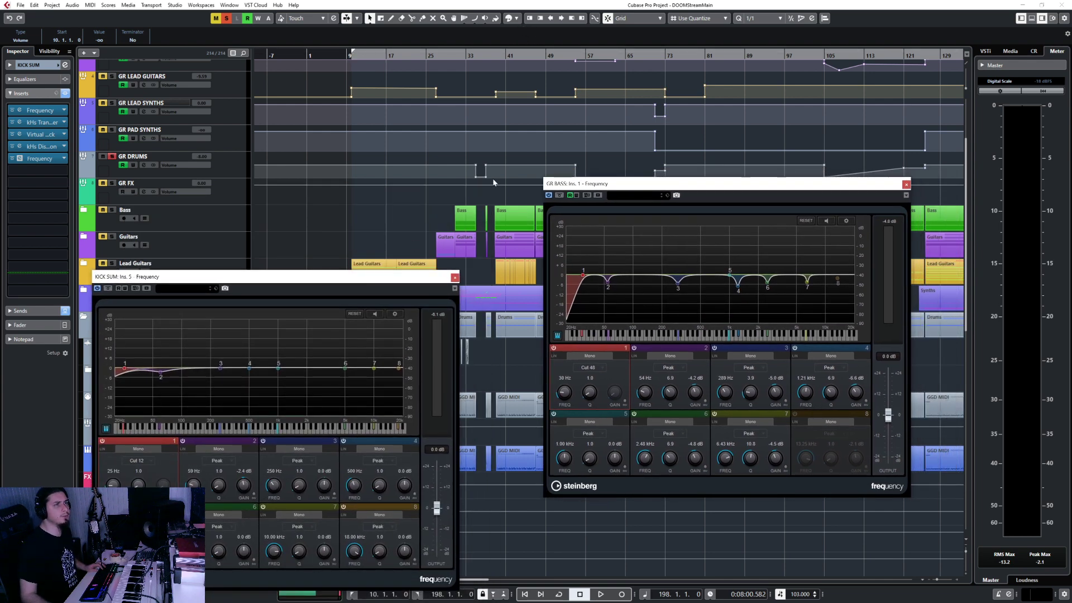
Step: While playing from bar 73, set the bass EQ's band 2 Q to 2.0 and its low cut to 33 Hz
scroll(453, 192, right, 5)
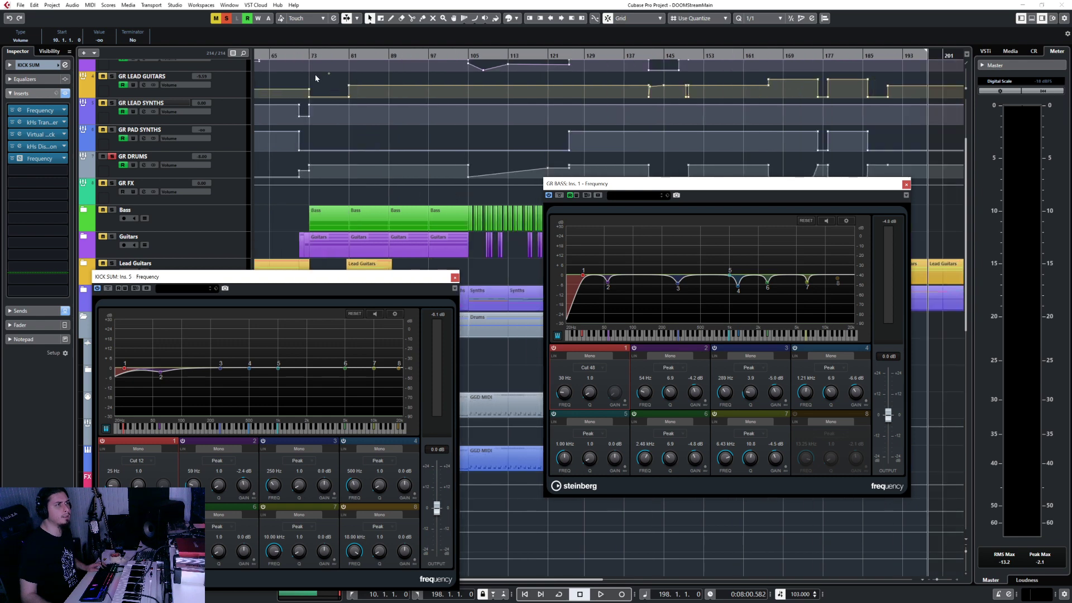
click(310, 55)
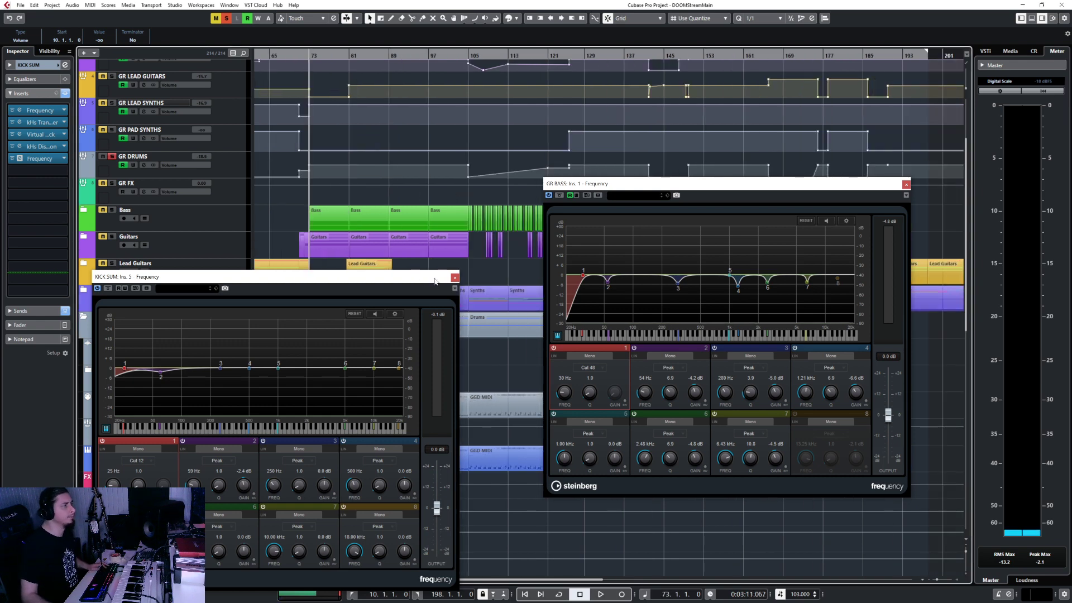
key(space)
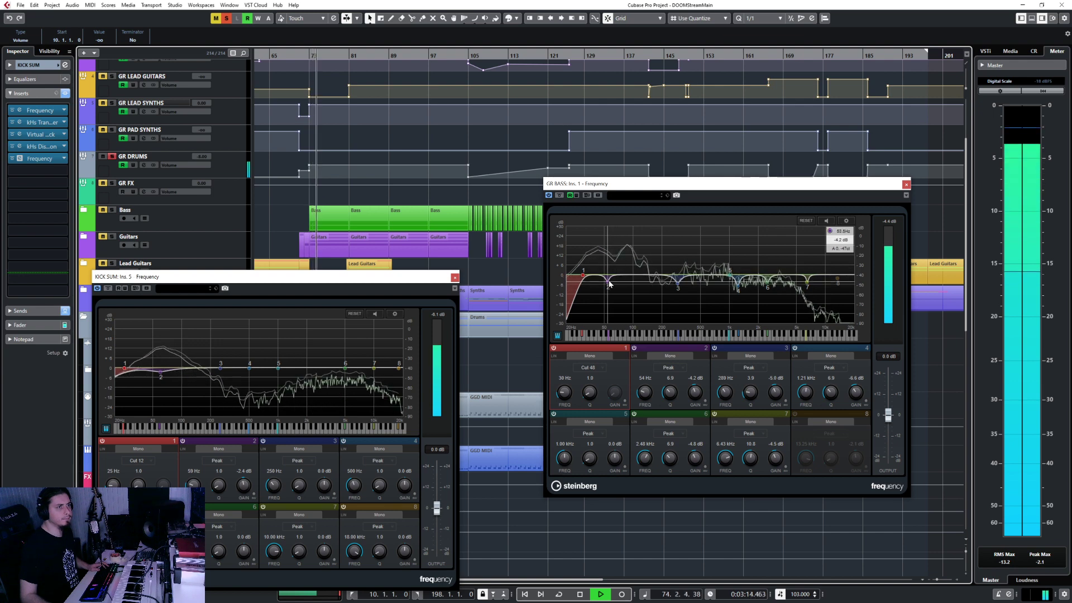
scroll(608, 283, up, 3)
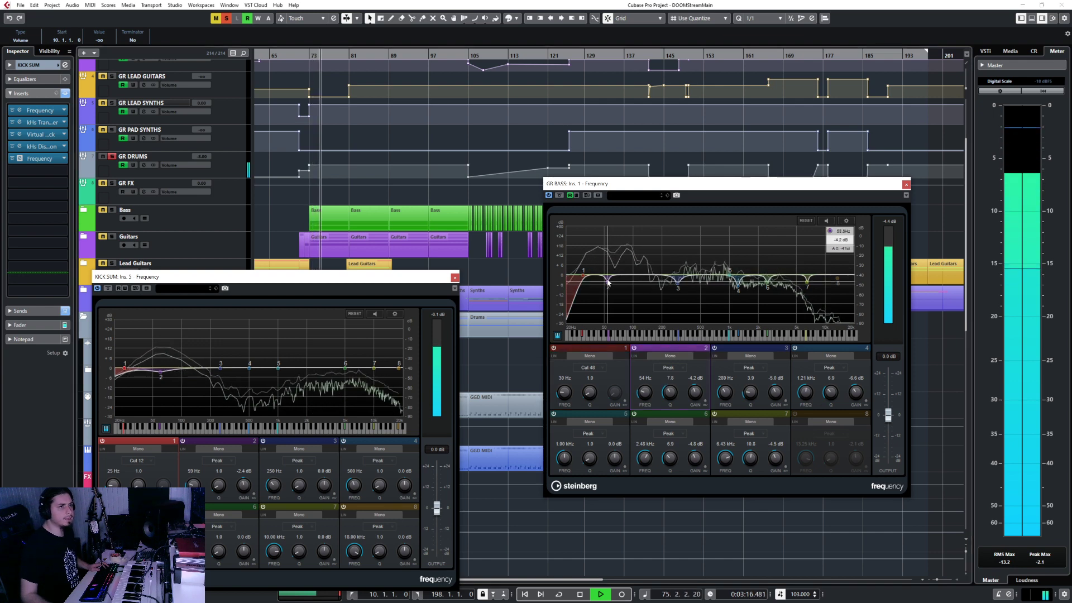
scroll(608, 283, down, 5)
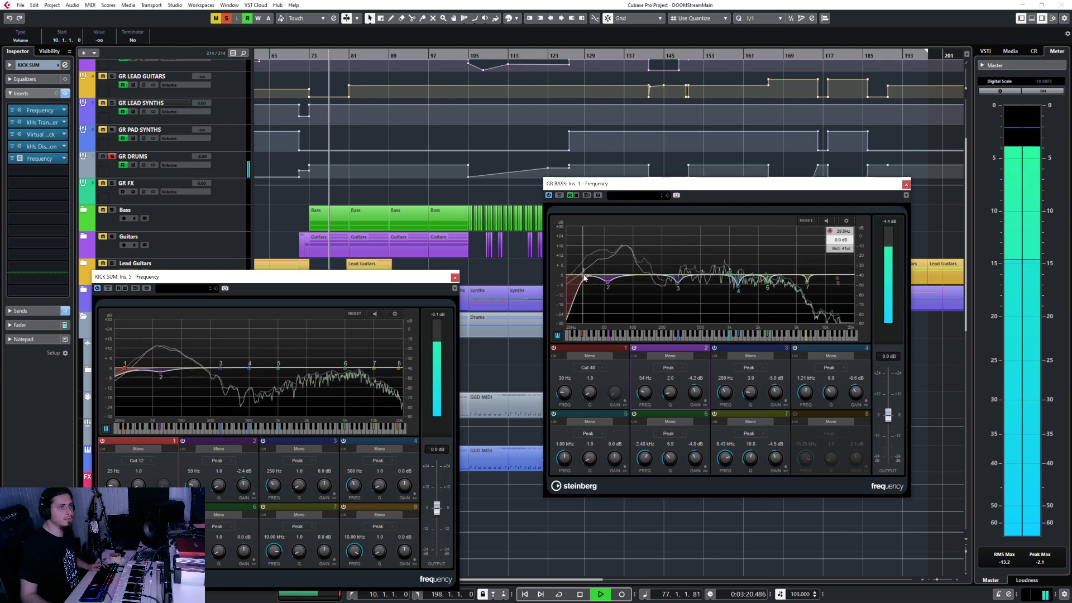
drag(584, 277, 587, 274)
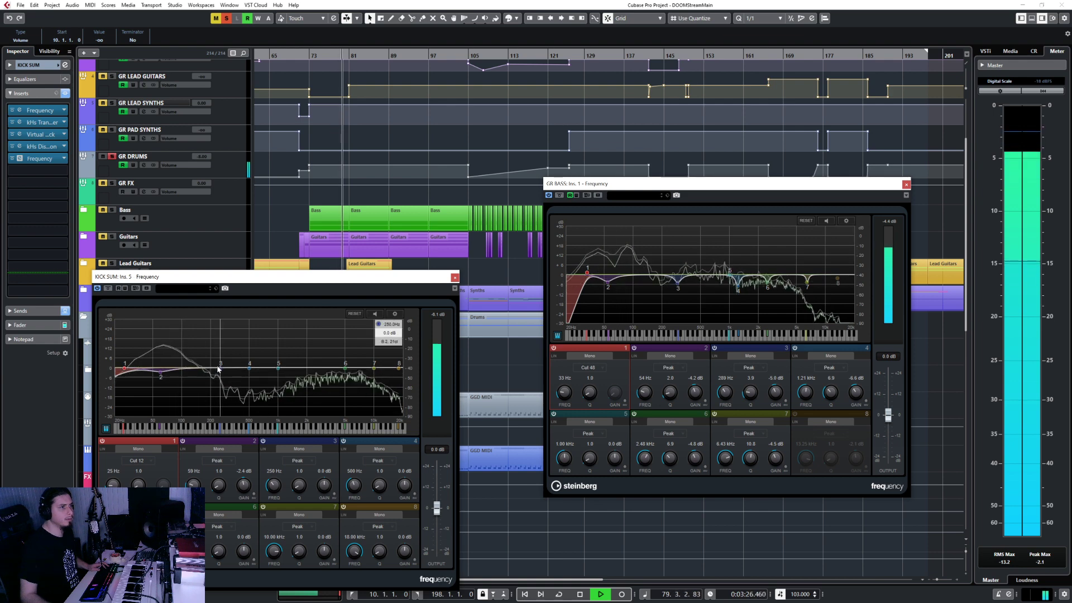
Step: On the kick EQ, move band 3 to 78 Hz at -1.6 dB and set band 1 to Cut 24 at 31 Hz
drag(219, 369, 164, 375)
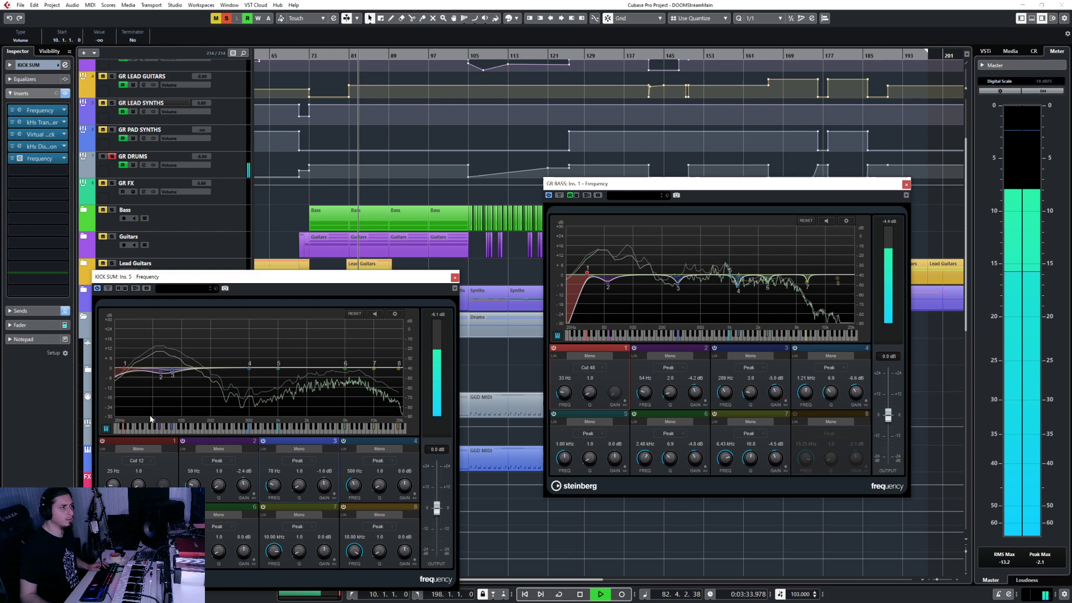
click(137, 461)
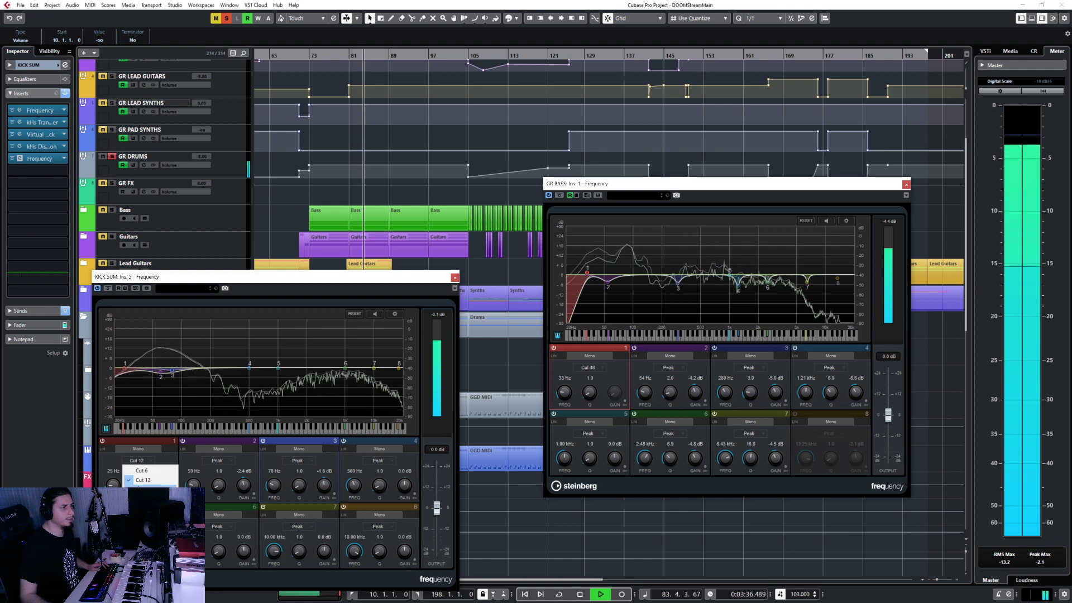
click(117, 484)
scroll(114, 485, up, 3)
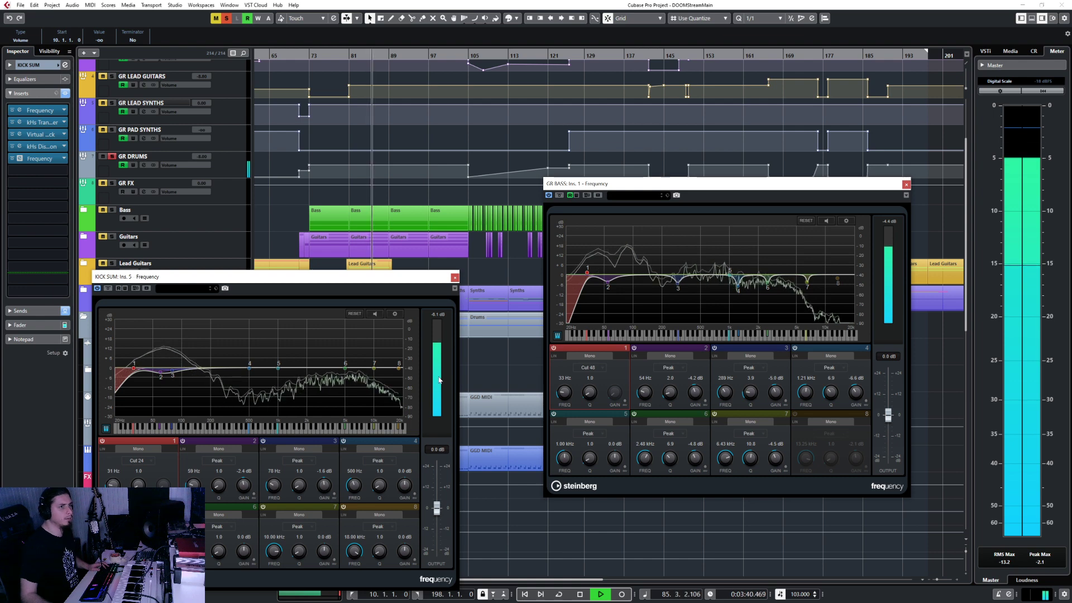
Step: Stop playback and close the KICK SUM and GR BASS EQ windows
key(space)
click(455, 278)
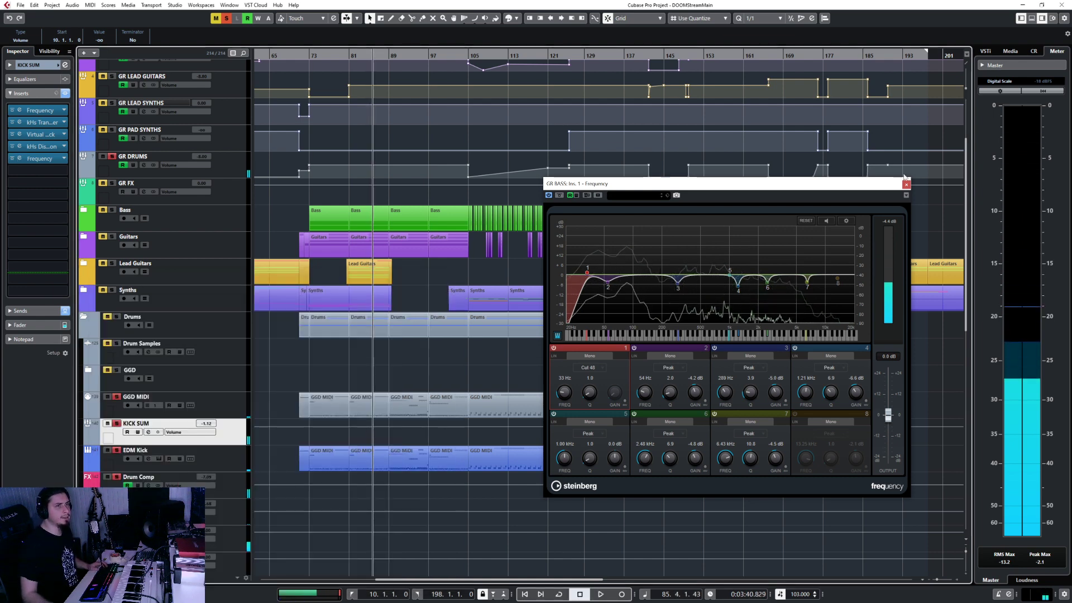
click(907, 185)
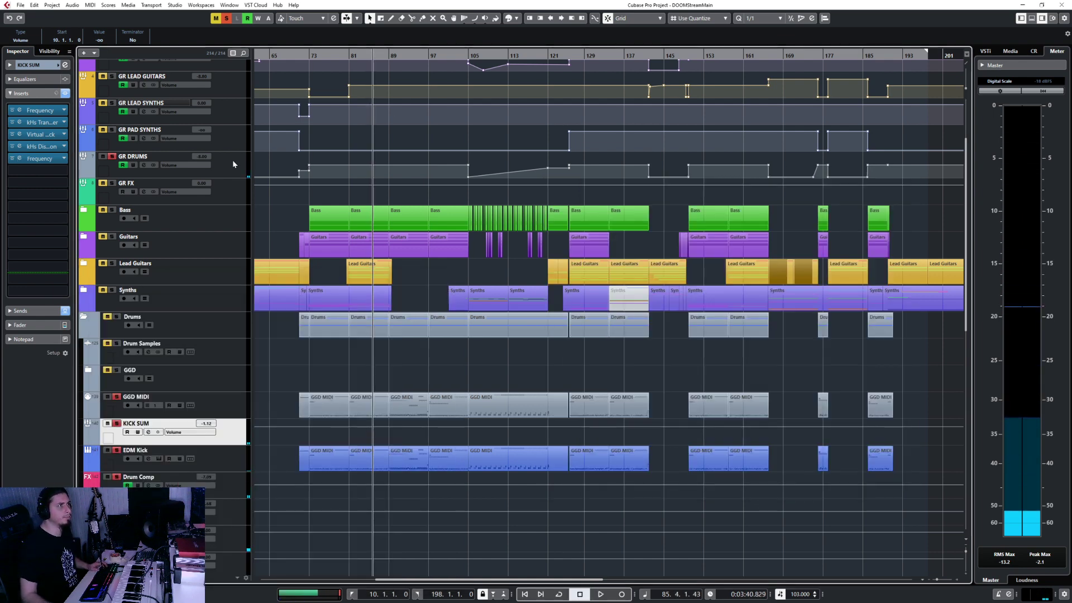
Step: Check the Slate Digital FG-X settings on the MASTER group and close the plug-in
scroll(233, 140, up, 4)
click(233, 118)
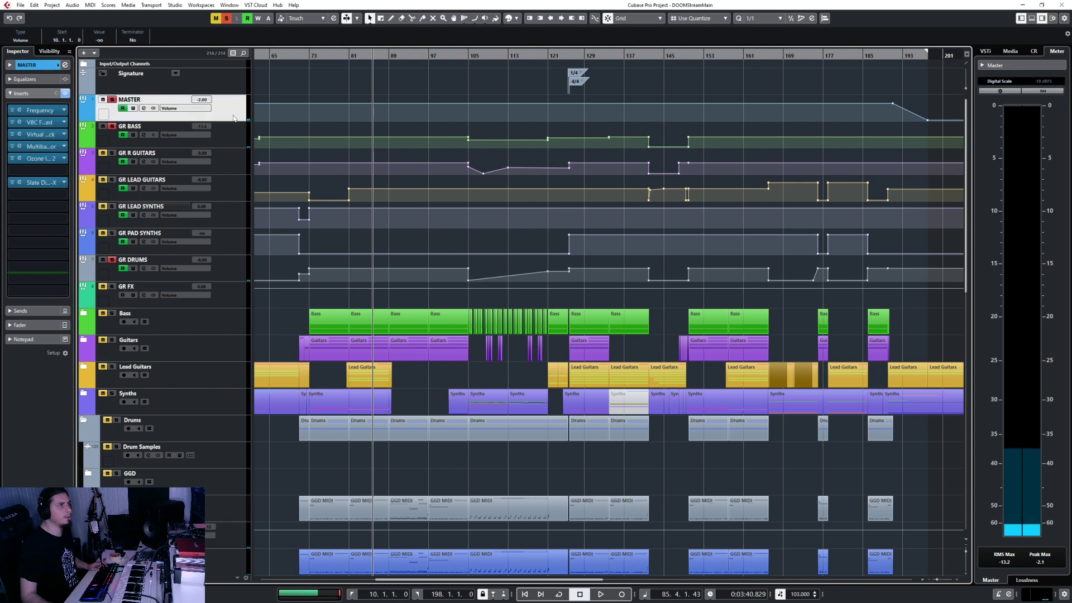
click(20, 182)
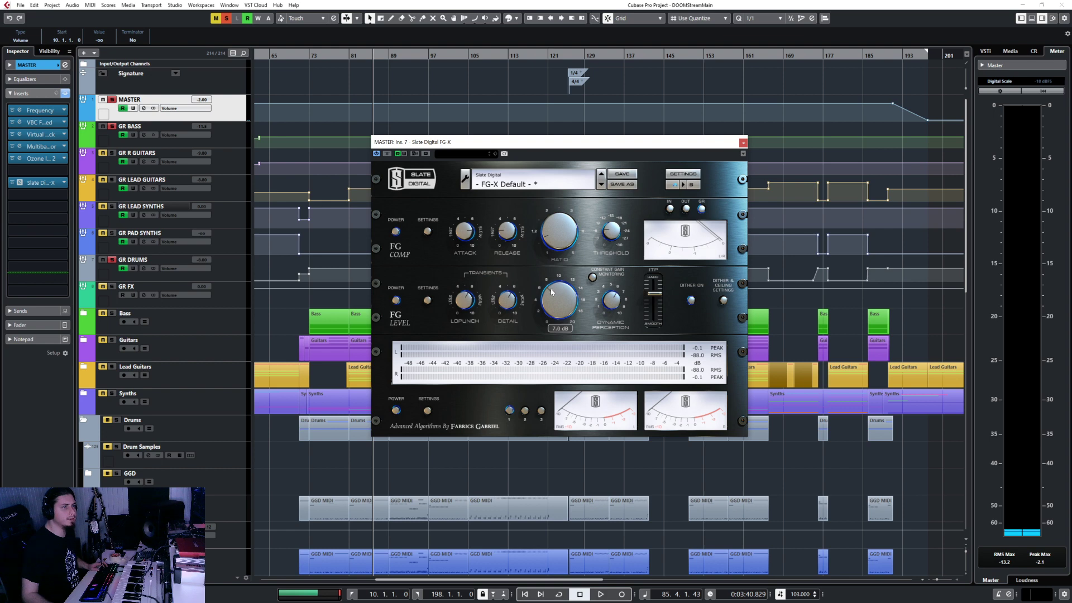
click(743, 143)
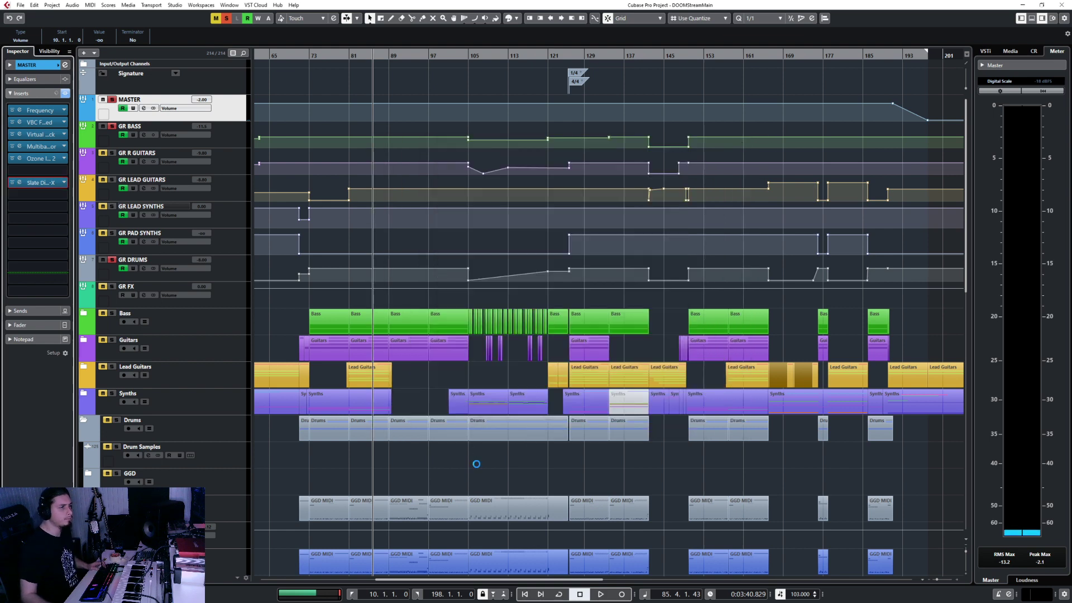
Step: Clear the MASTER solo and set the low cut in GR R GUITARS' Frequency EQ to 37 Hz
scroll(478, 468, down, 2)
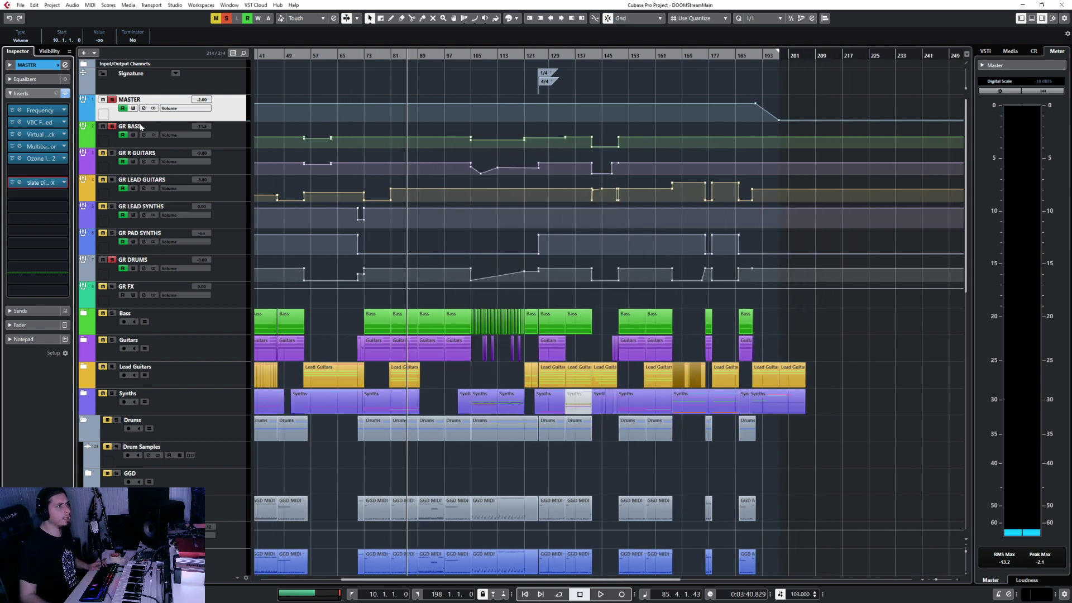
click(114, 101)
click(224, 156)
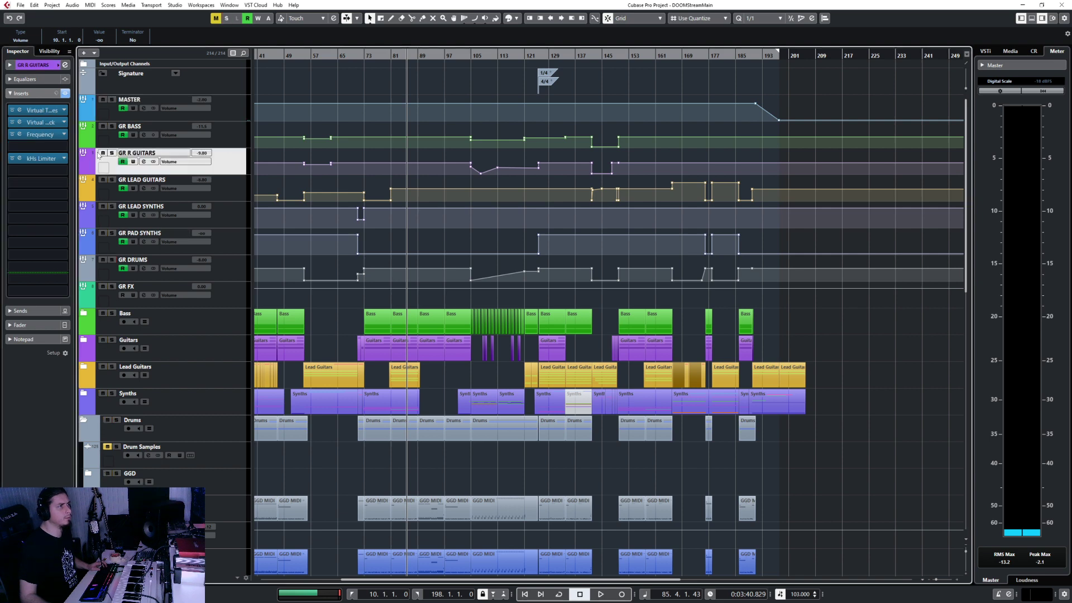
click(24, 138)
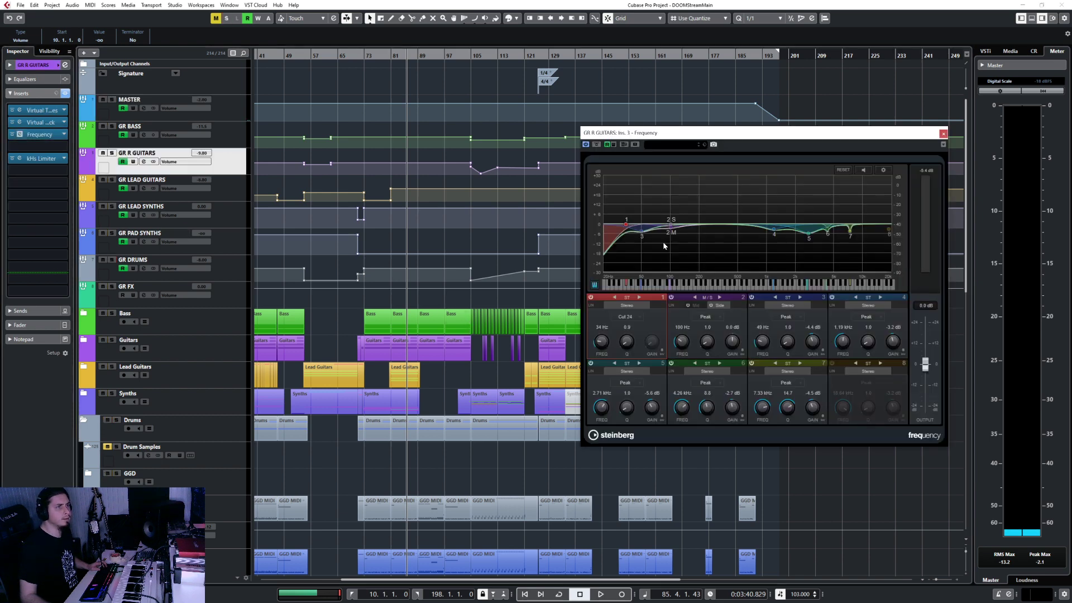
mouse_move(627, 226)
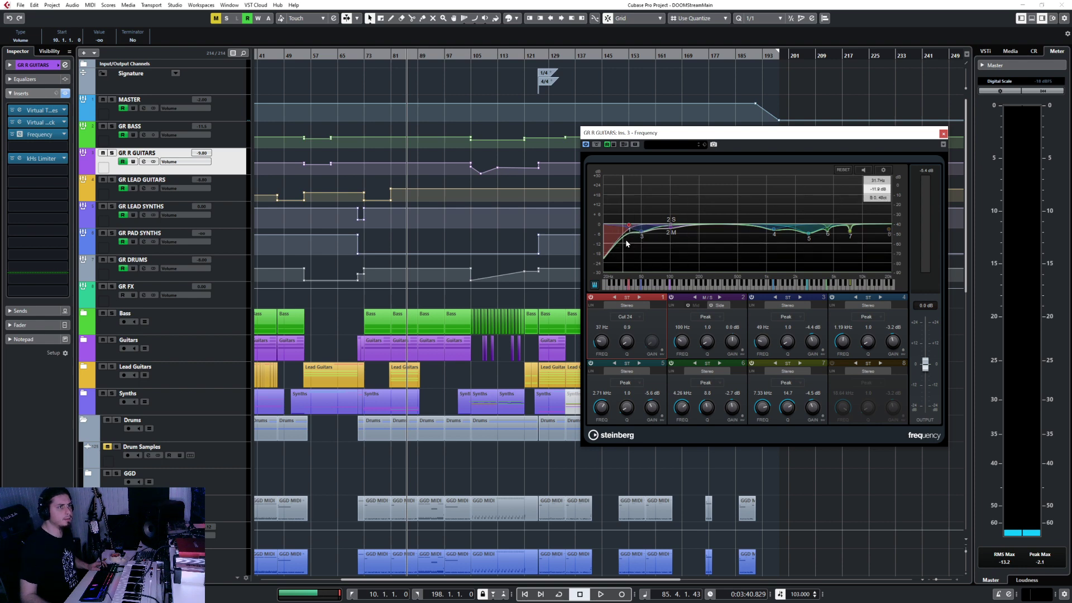
click(943, 134)
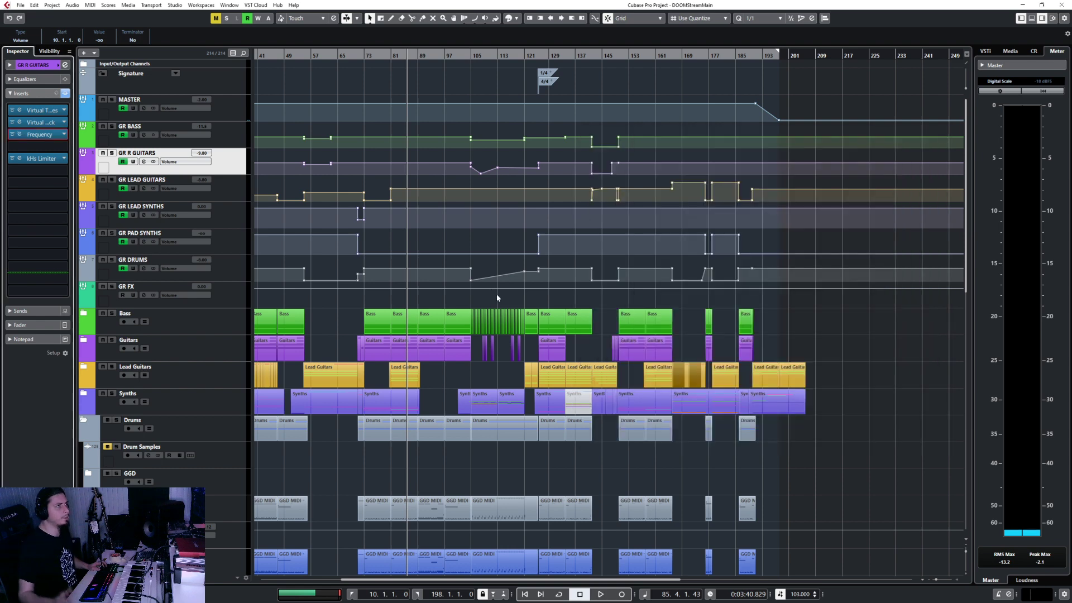
scroll(497, 297, left, 5)
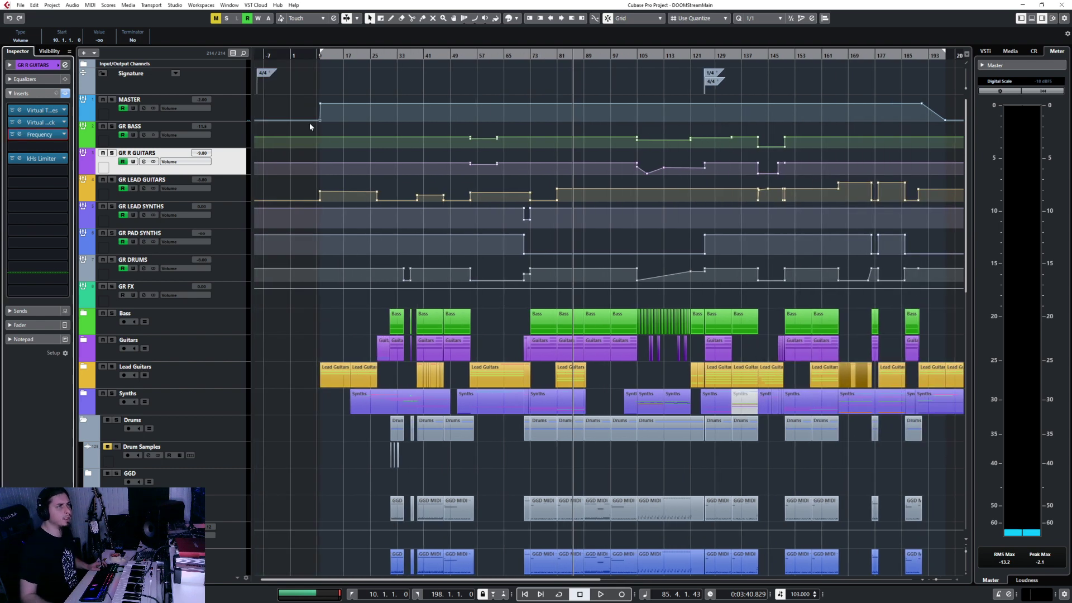
Step: Play the song from bar 10 with a blank Notepad note at hand and collapse the Drums folder track
click(321, 53)
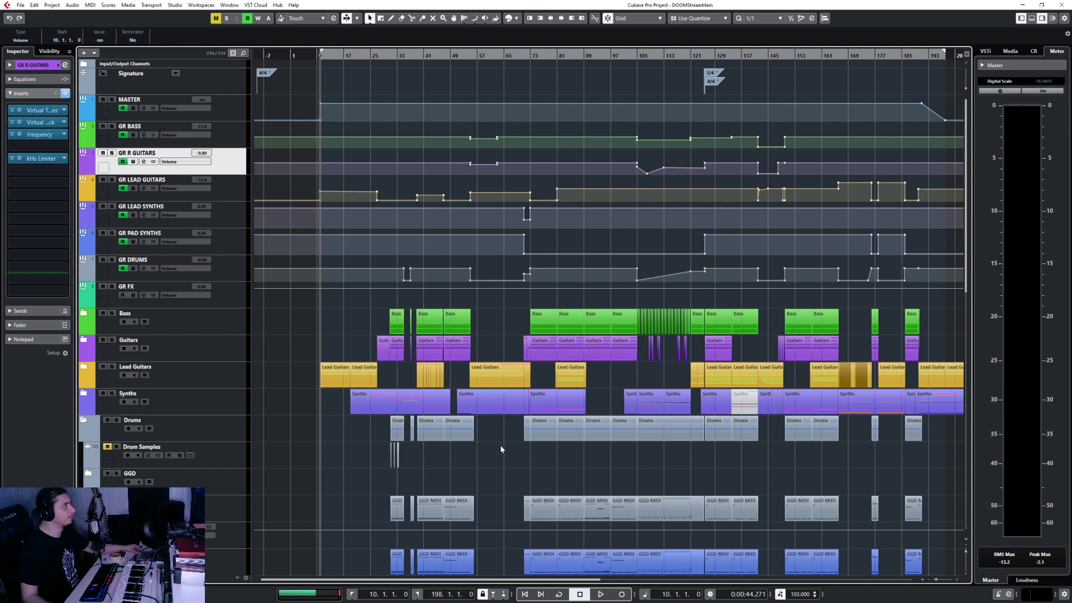
key(alt+Tab)
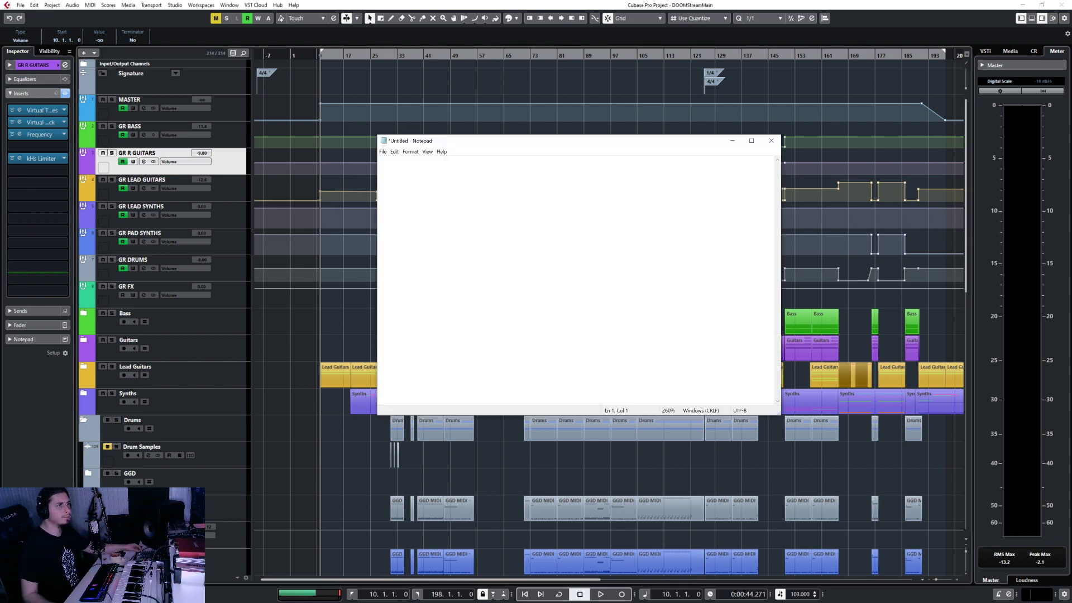
key(alt+Tab)
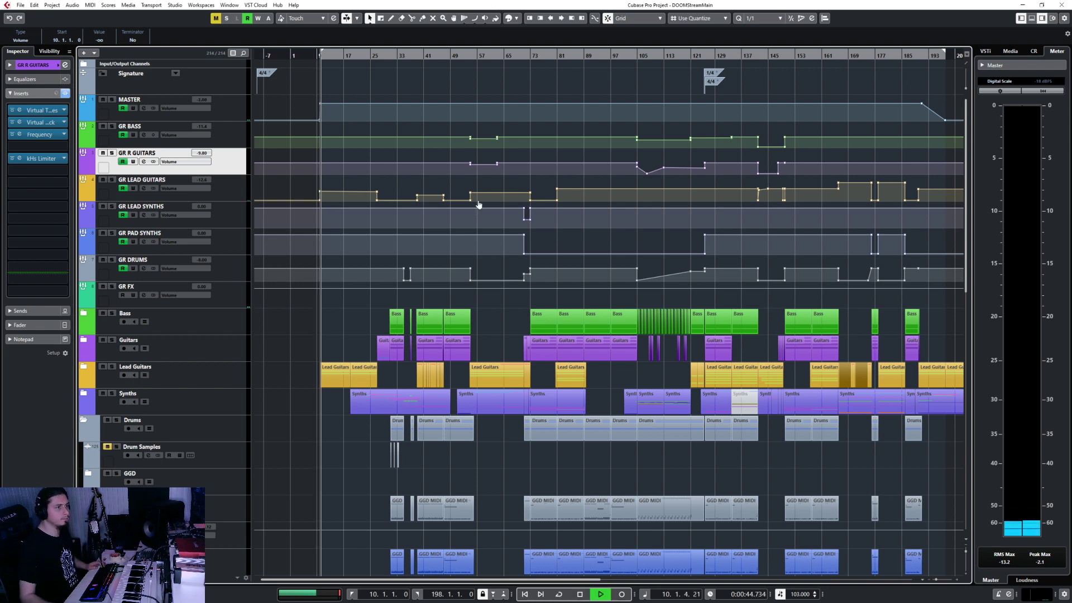
key(alt+Tab)
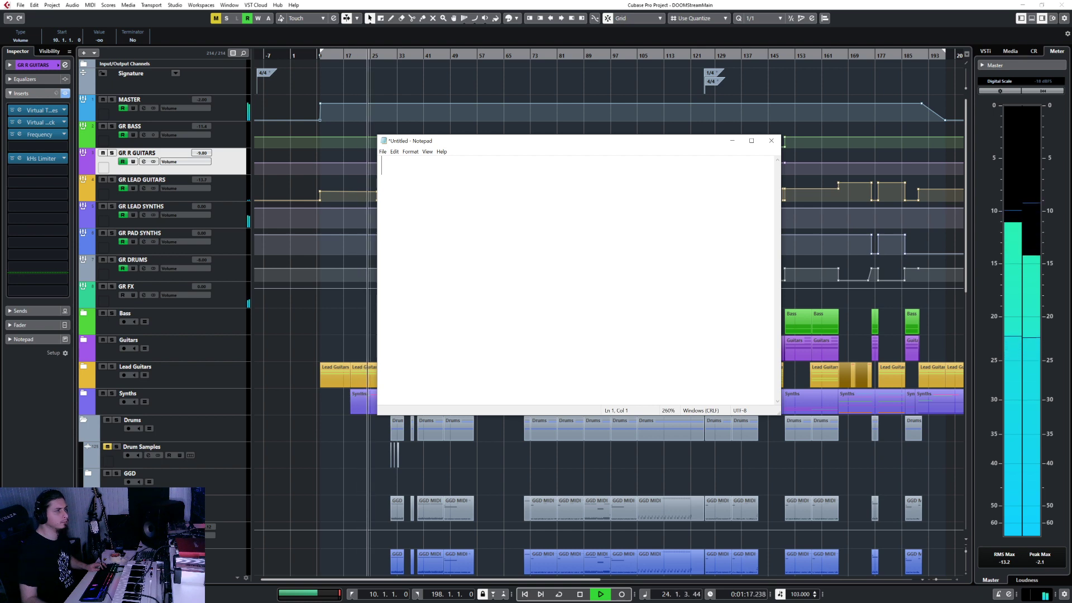
click(84, 421)
key(alt+Tab)
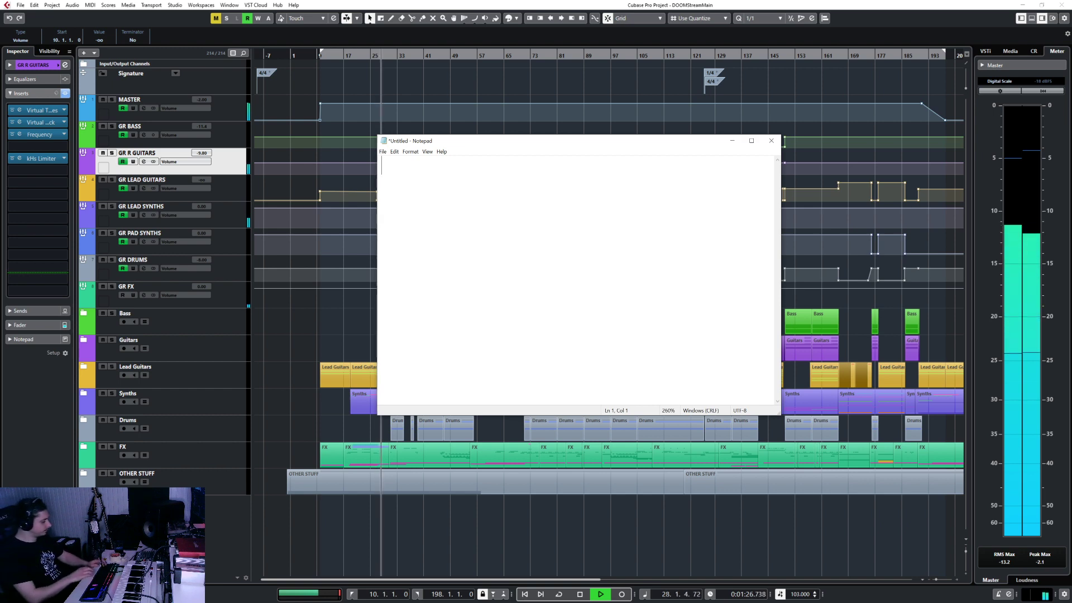
Step: Write the first mix note in Notepad: "clip when synths come in with guitars"
text(Clip when s)
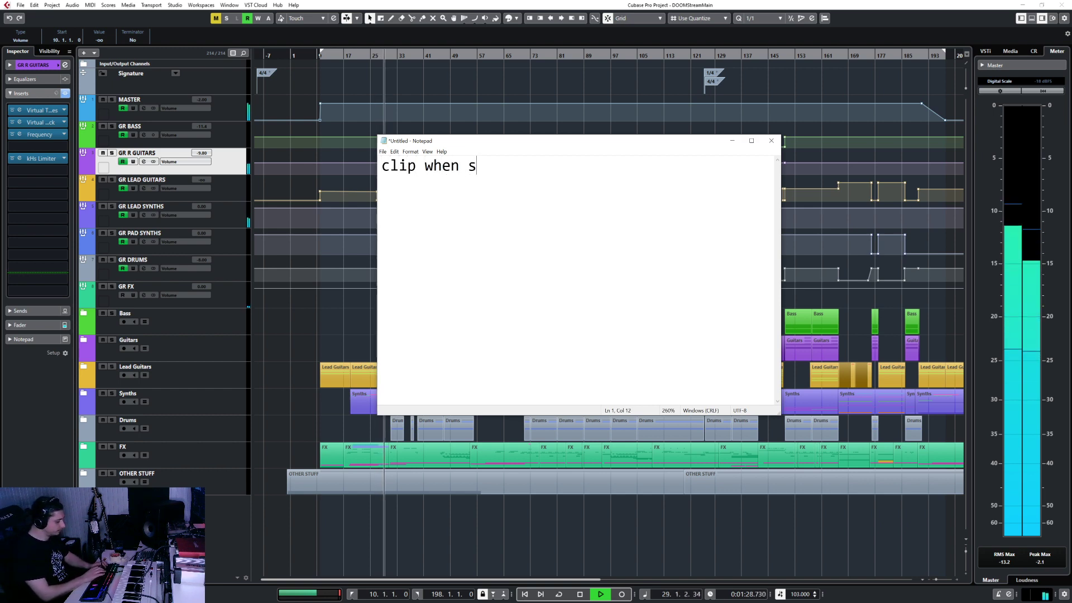
text(ynths come )
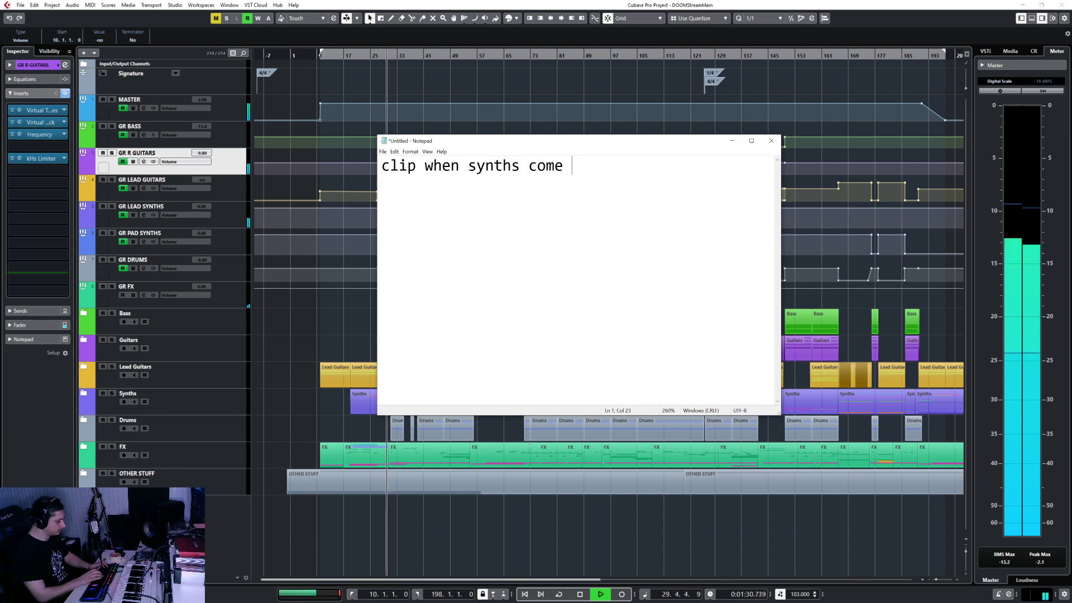
text(in with guitars)
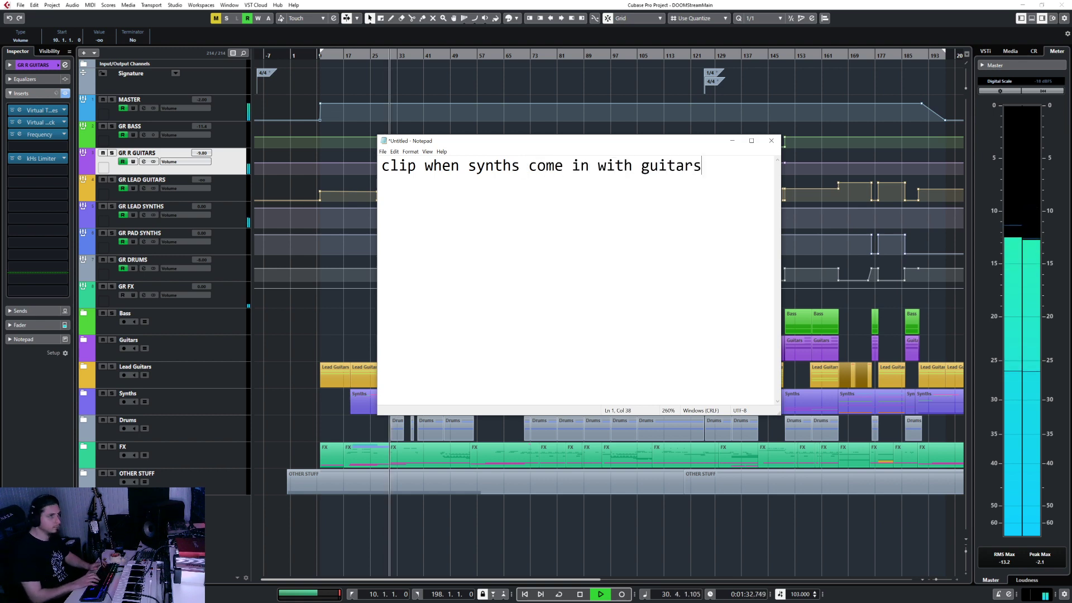
key(Return)
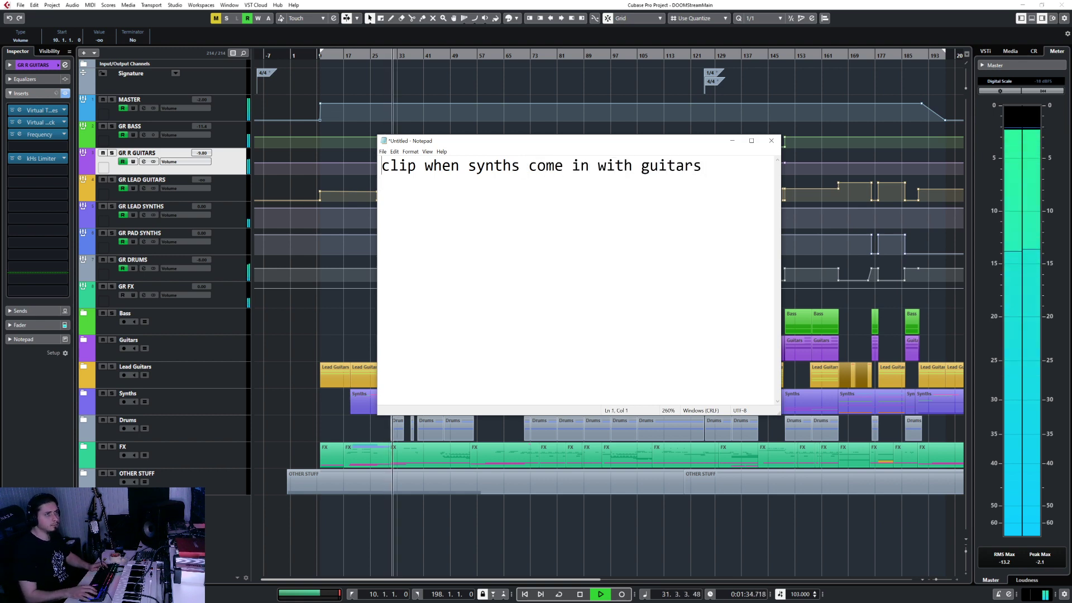
Step: Bullet the first note with an asterisk and add "* check guitars and bass edits between sections to avoid clipping" below it
text(* che)
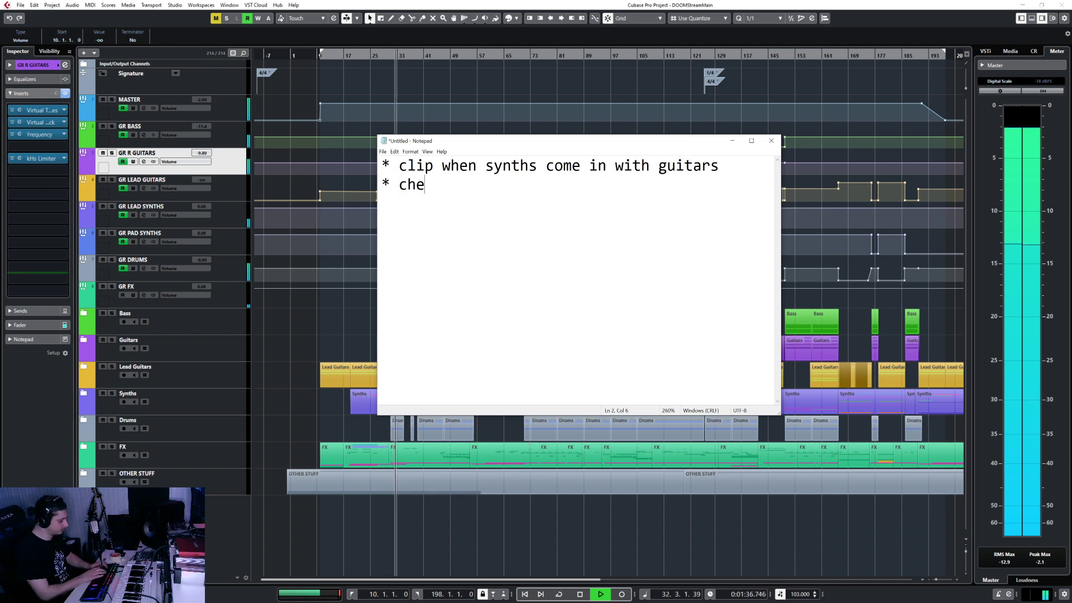
text(ck gui)
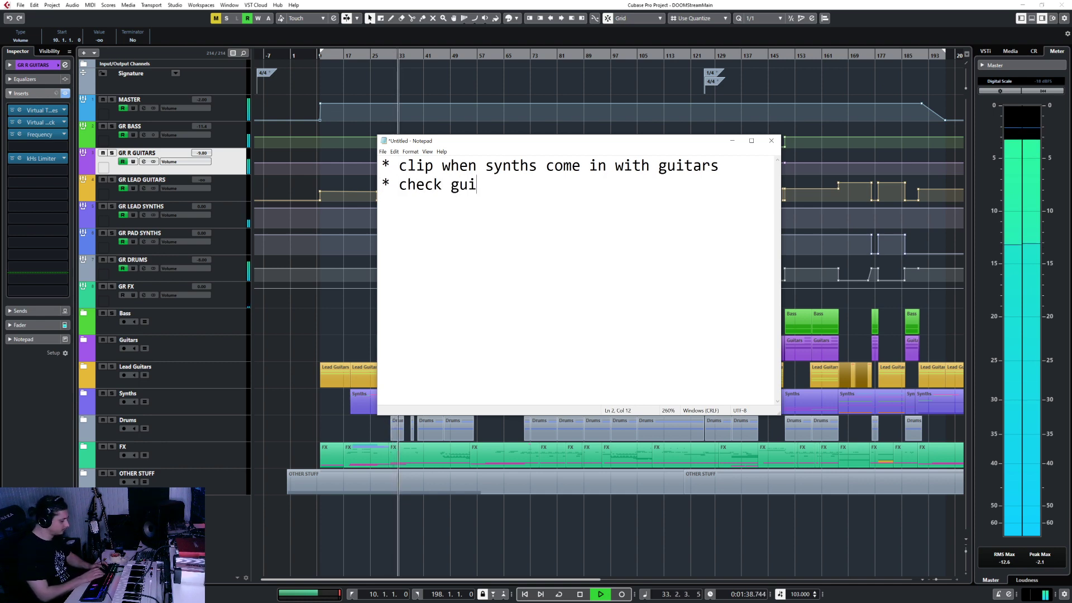
text(tars and bass edits)
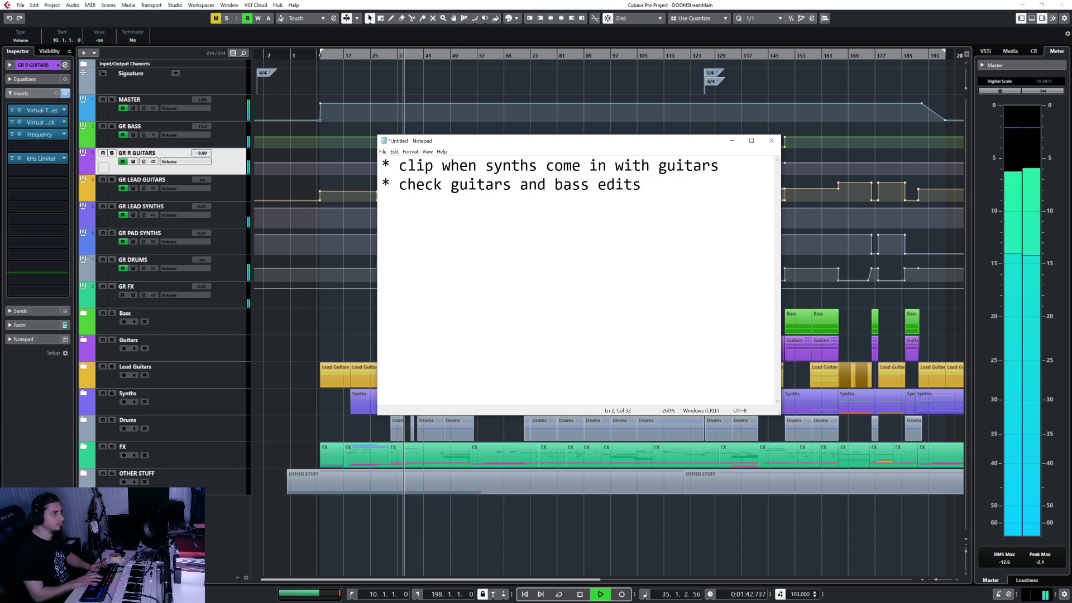
text( between sect)
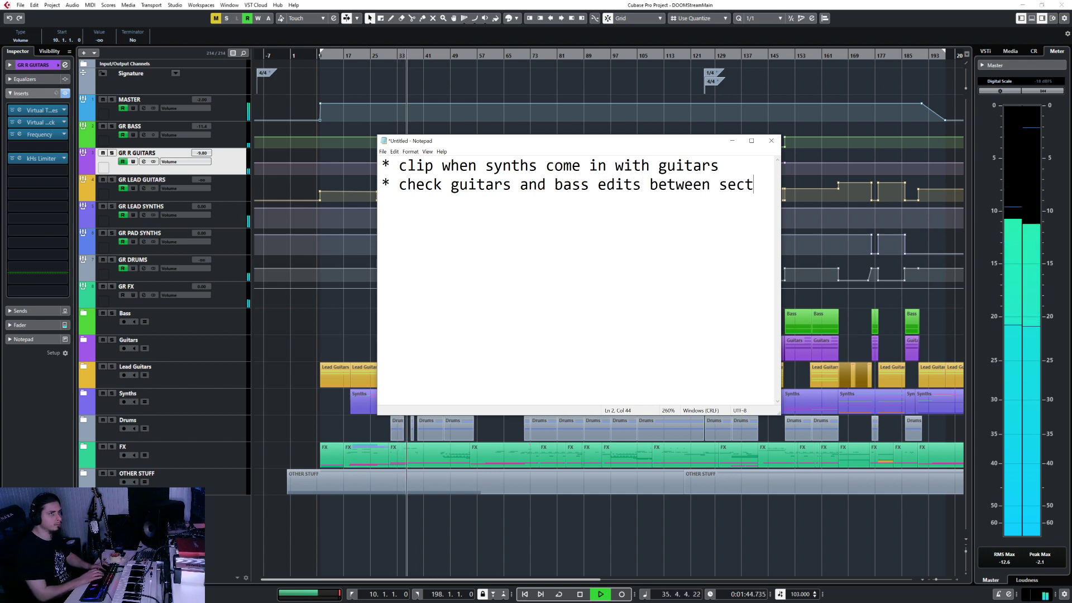
text(ions to avoid clipping)
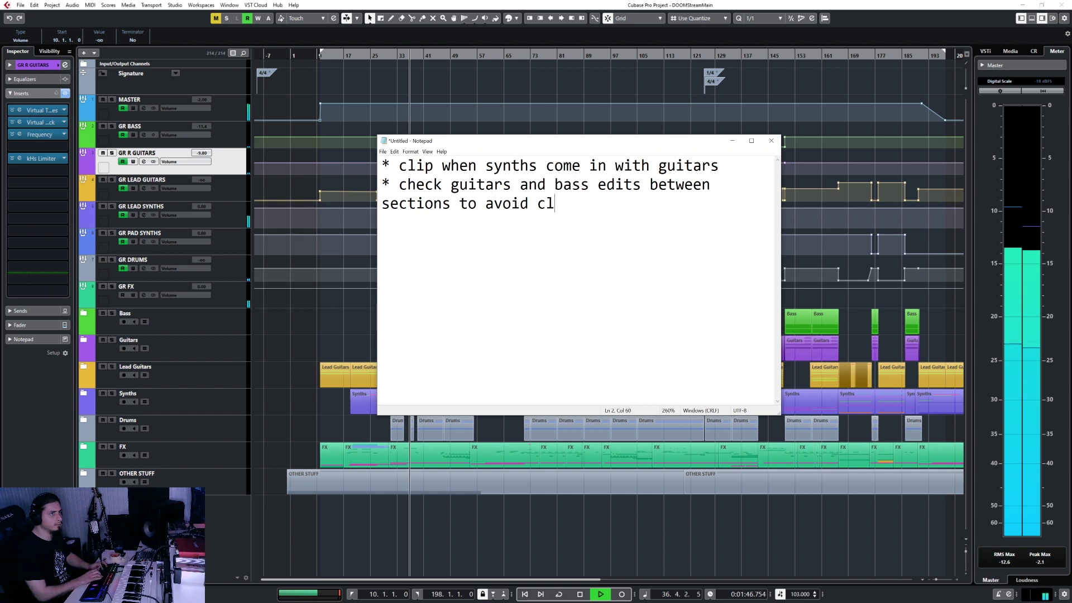
Step: Add the bulleted note "* check clipping at first ambient part - booms might be too loud" and start another bullet
key(Return)
text(*)
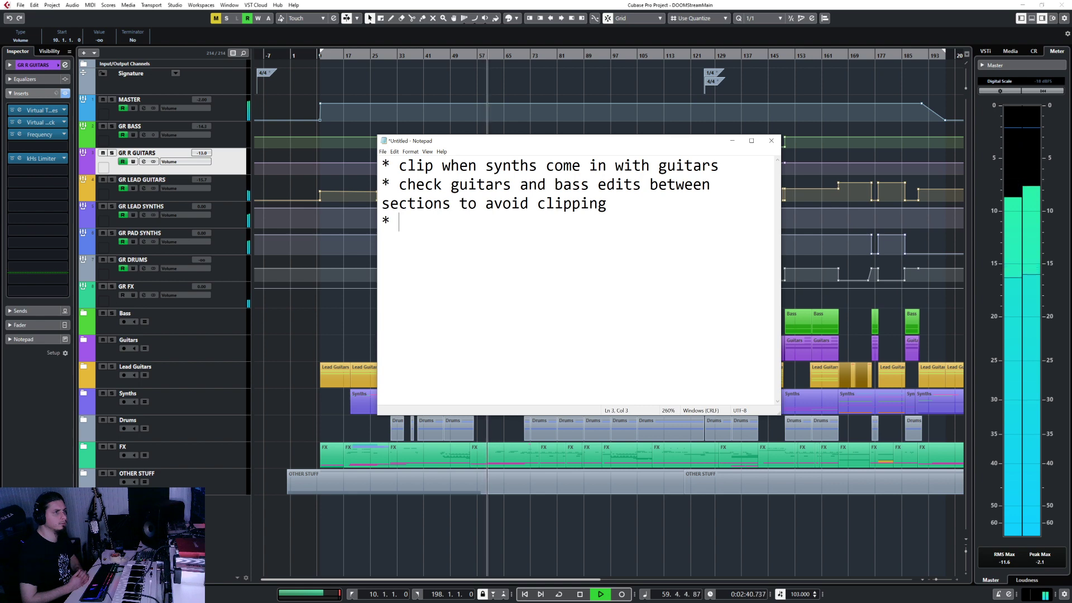
text(check )
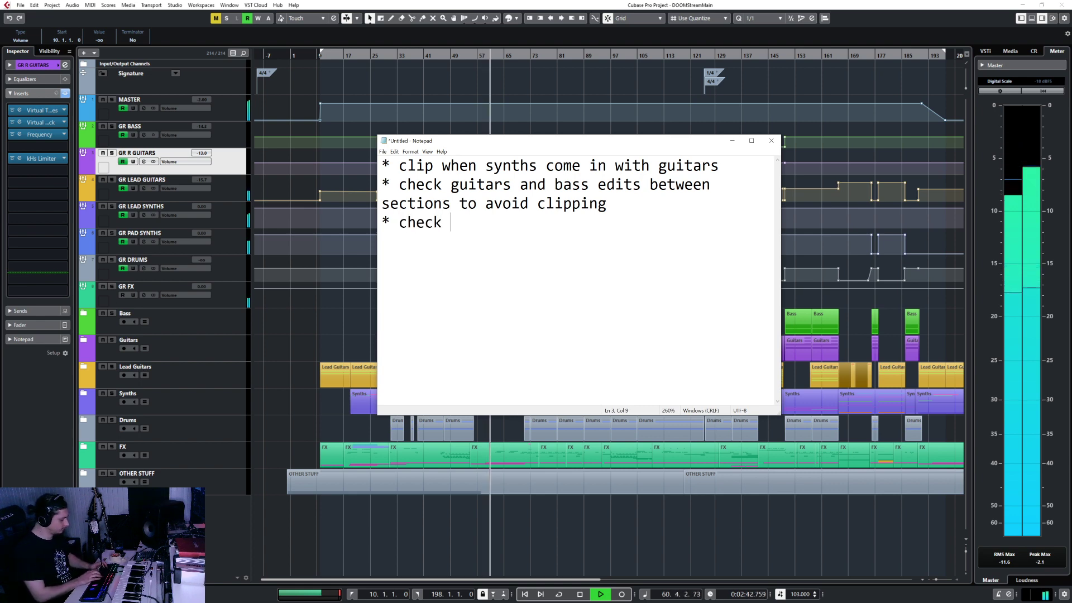
text(clipping at firs)
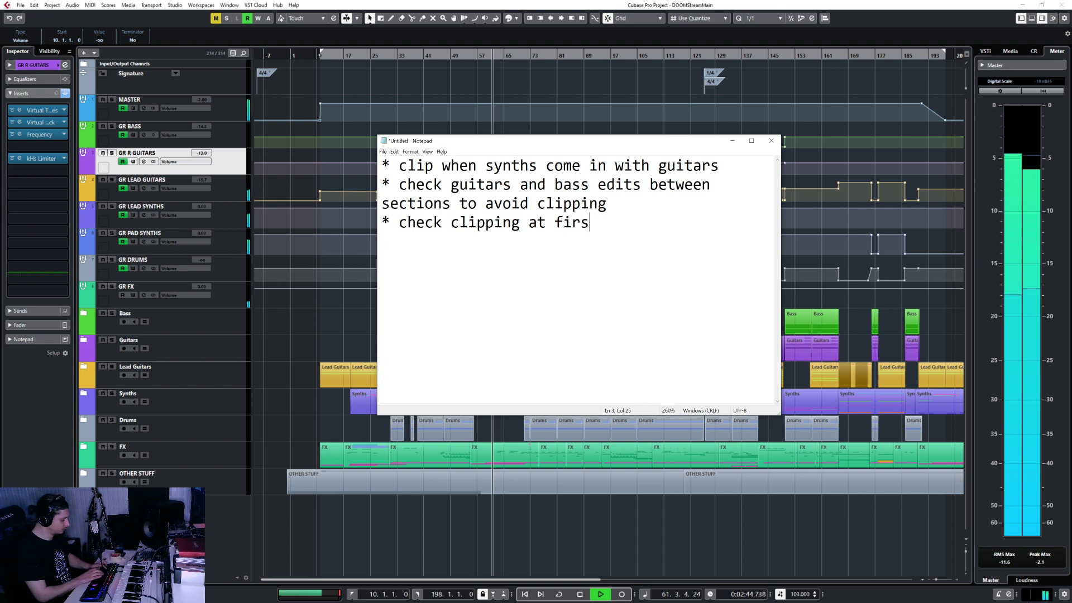
text(t ambient)
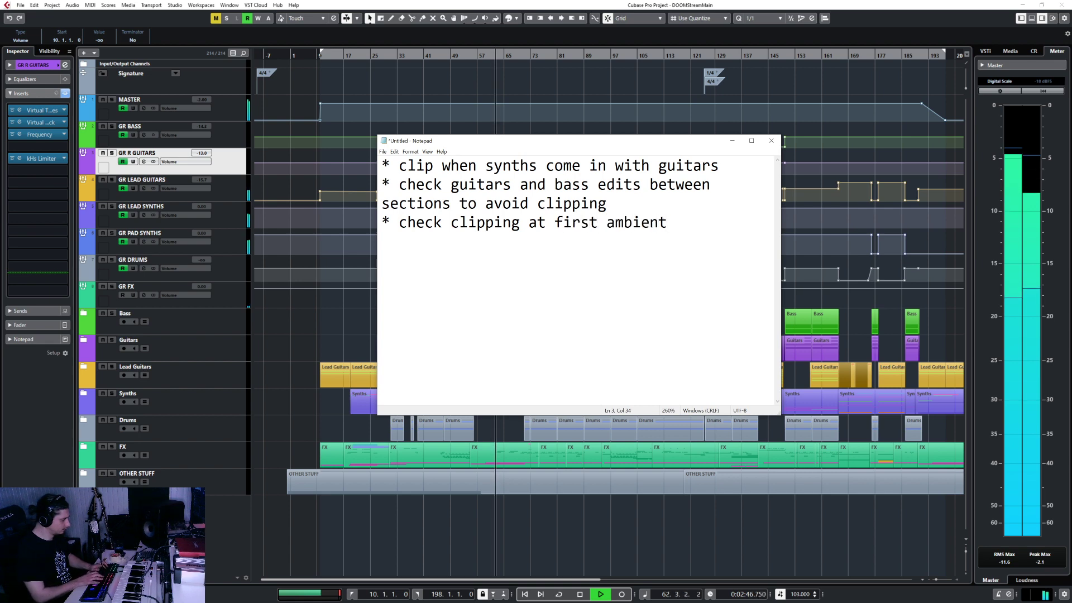
text( part )
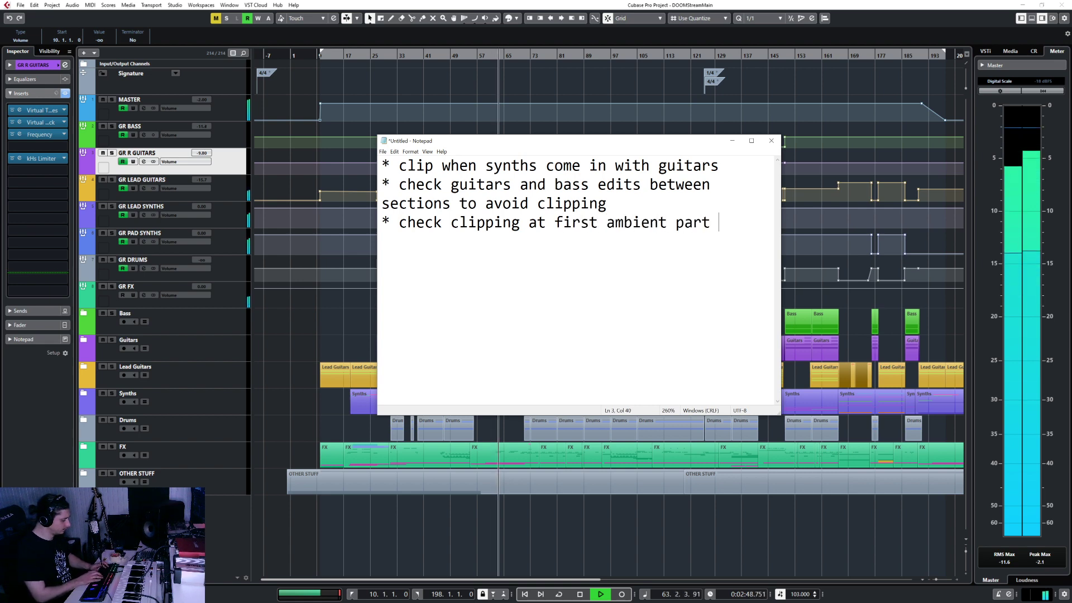
text(- bo)
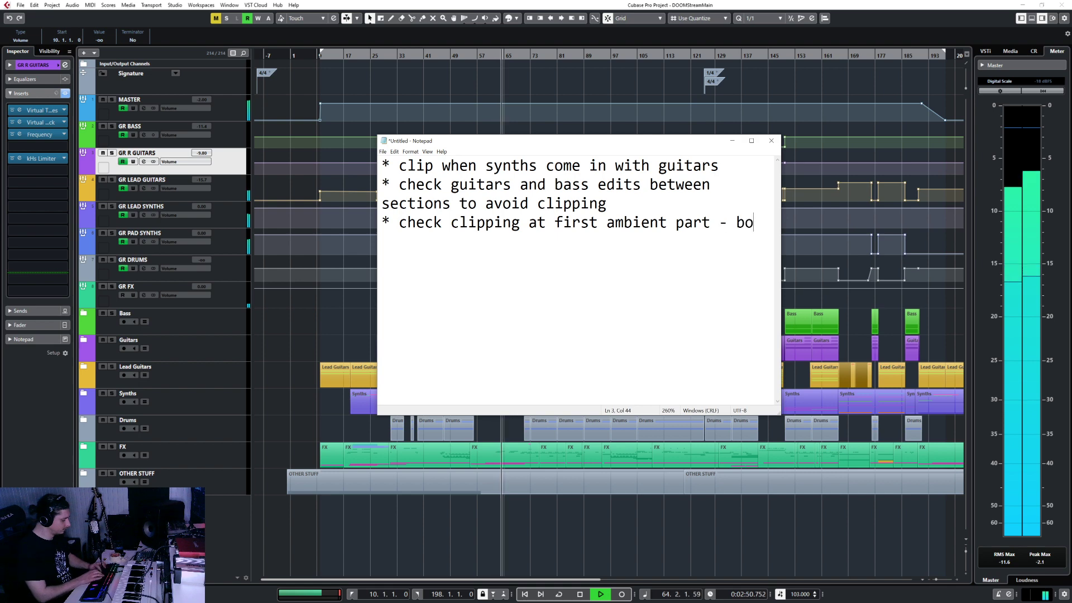
text(oms might be too loud)
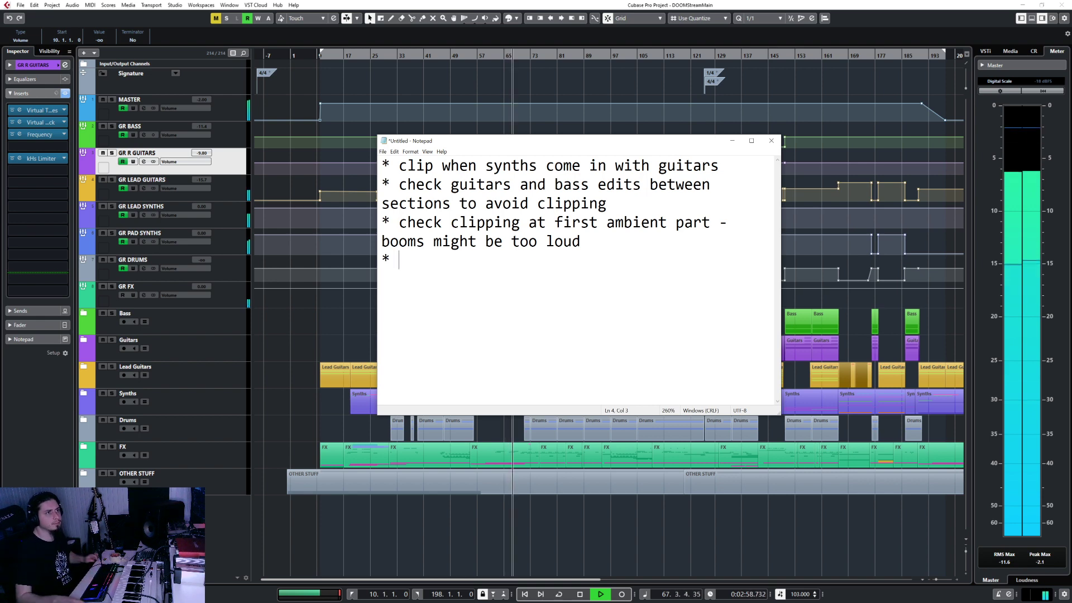
Step: Switch to Cubase and examine the arrangement and automation around the playhead while the song keeps playing
key(alt+Tab)
key(g)
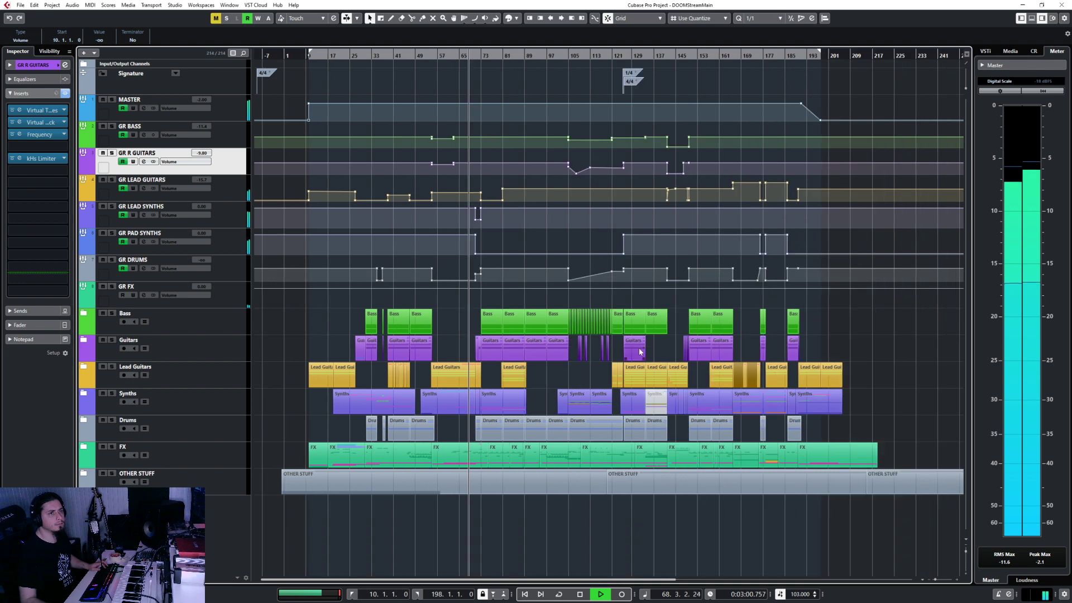
key(h)
key(h)
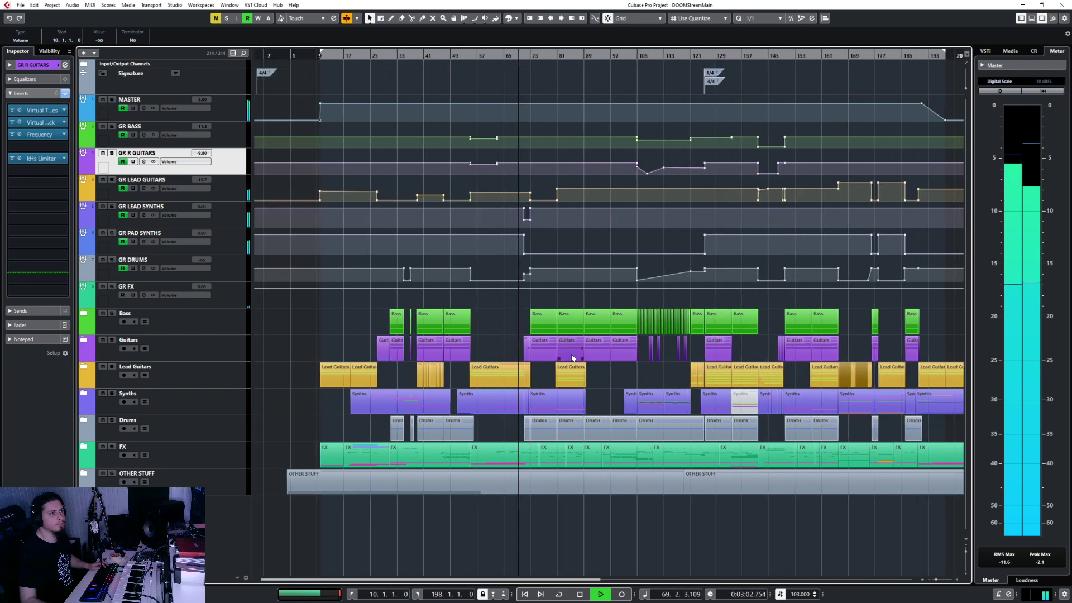
key(alt+Tab)
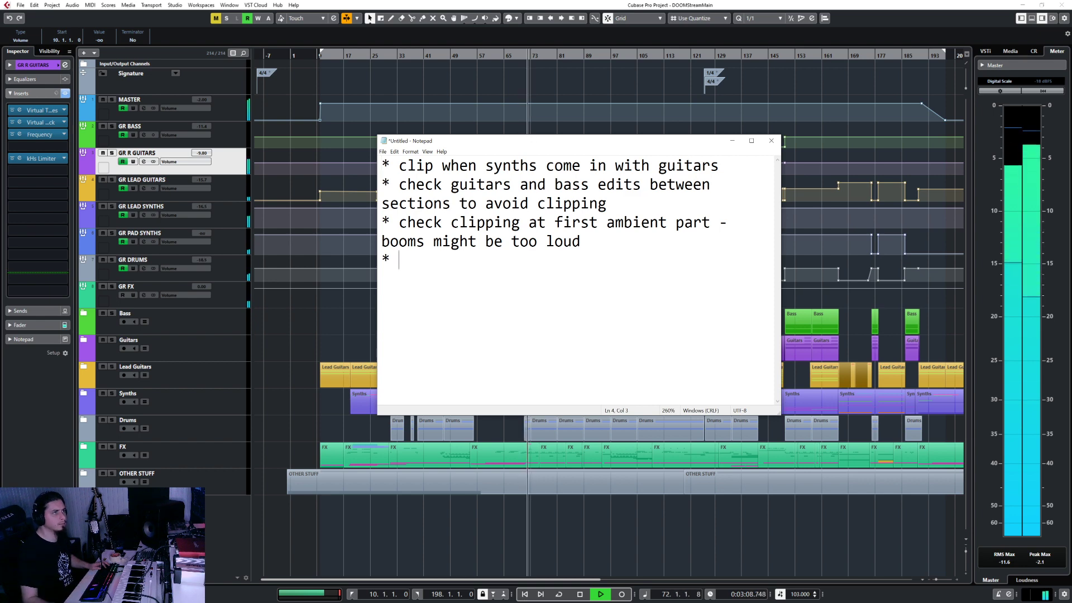
key(alt+Tab)
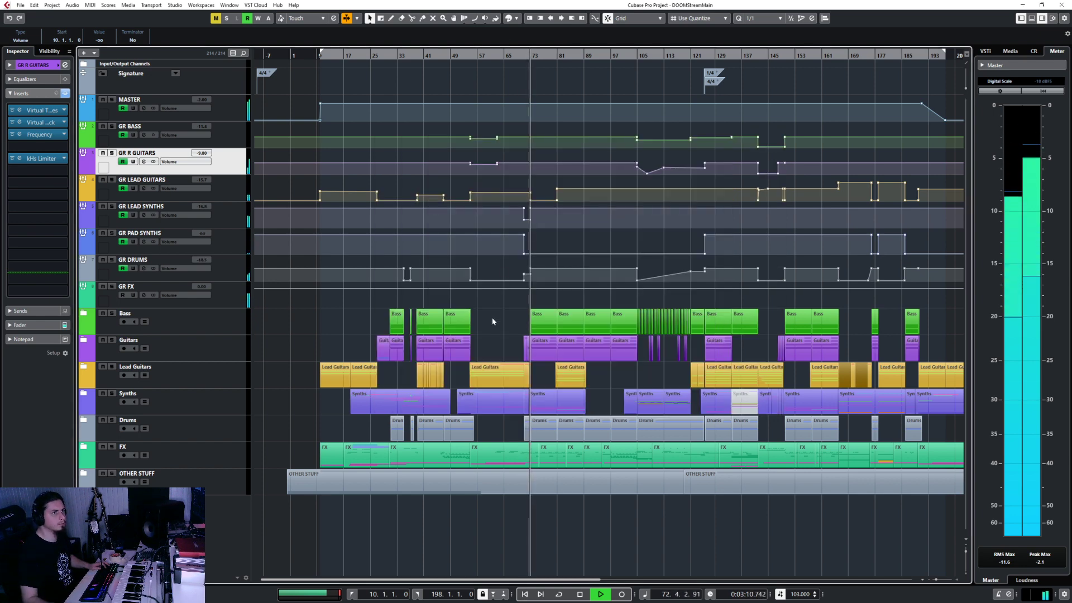
key(alt+Tab)
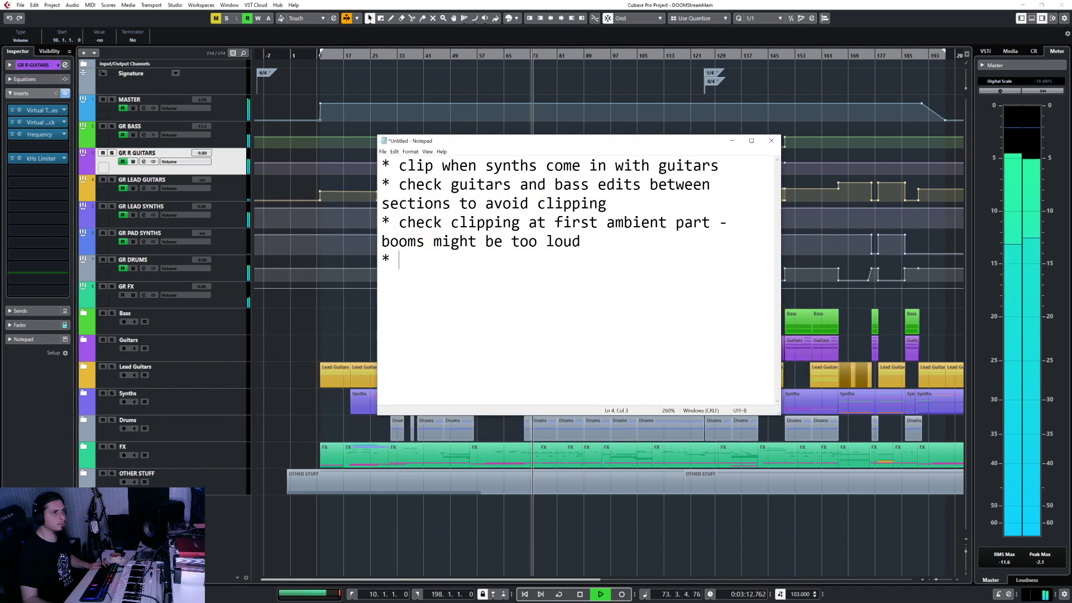
key(alt+Tab)
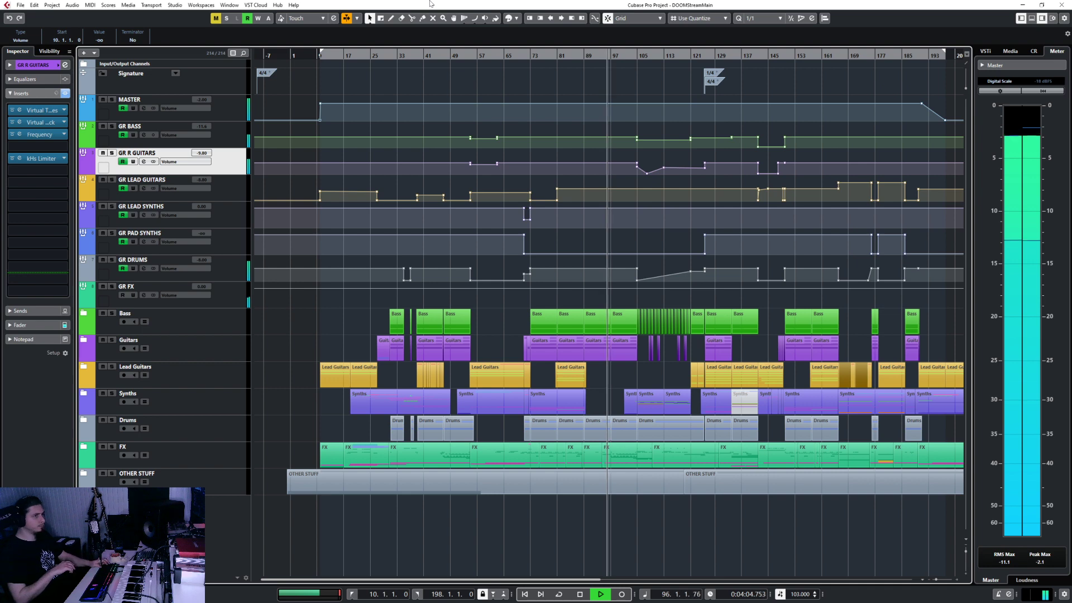
Step: In Notepad, complete the bullet as "maybe turn down hi end bass track for thrashy bit" and begin a new bullet
key(alt+Tab)
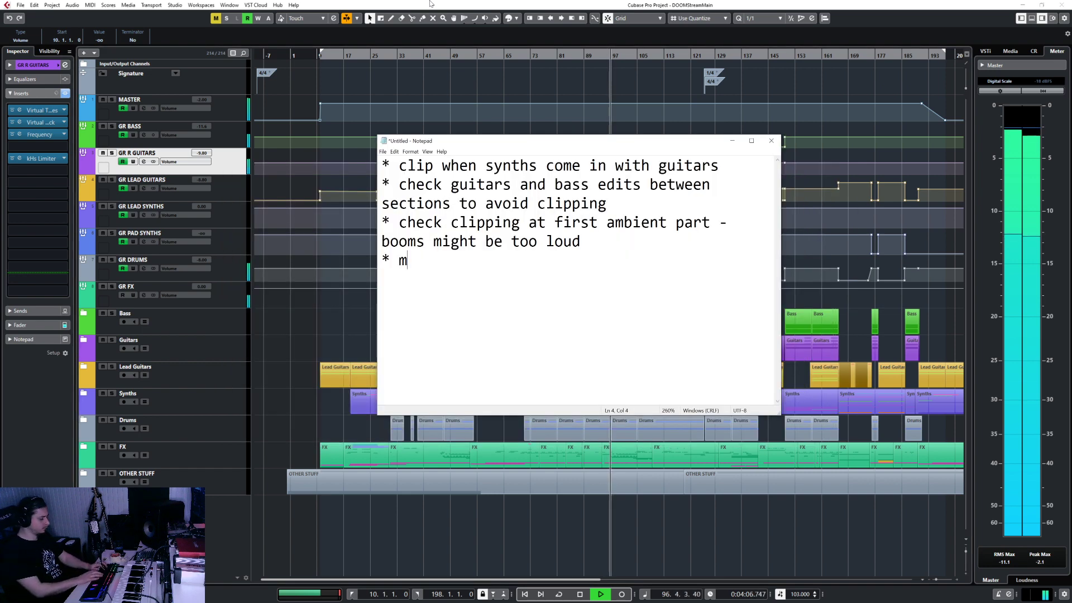
text(aybe turn down)
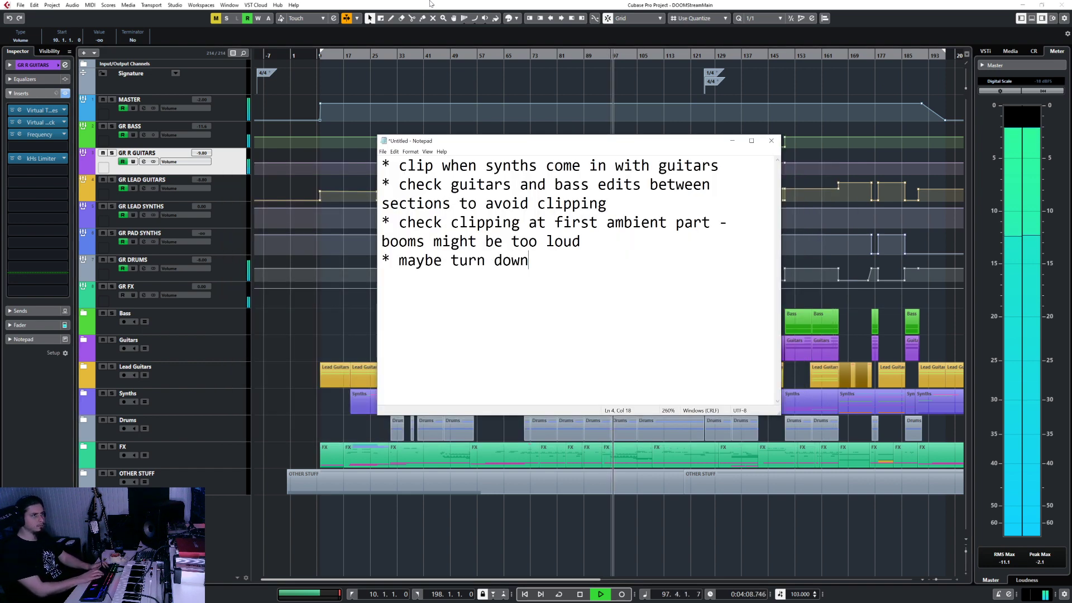
text( hi end bas)
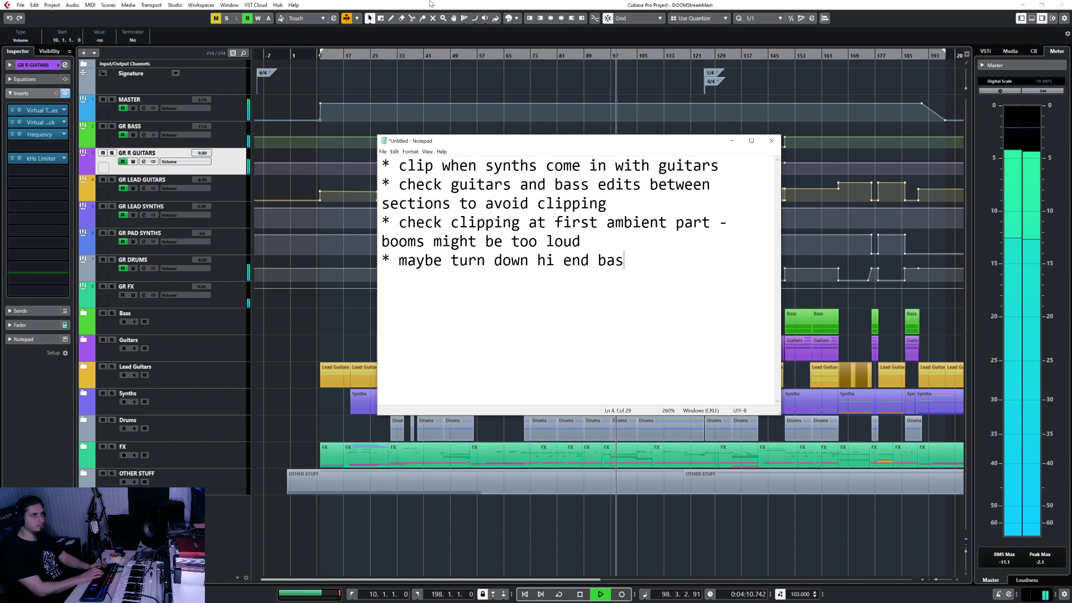
text(s track for thra)
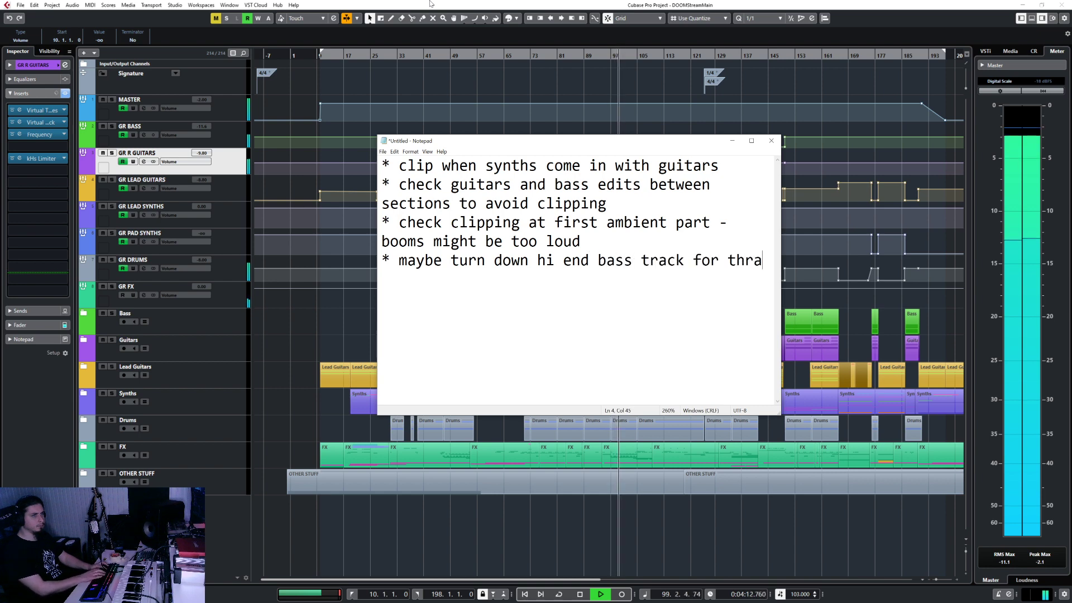
text(shy bit)
key(Return)
text(*)
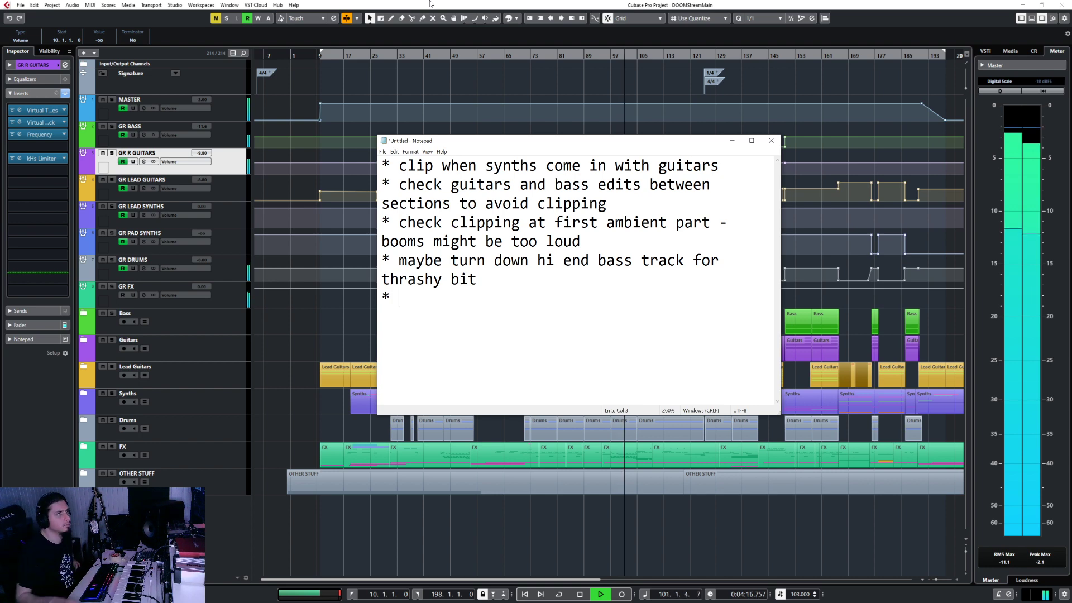
Step: Switch to Cubase, stop playback at the end of the song and bring the Notepad mix notes back up
click(498, 4)
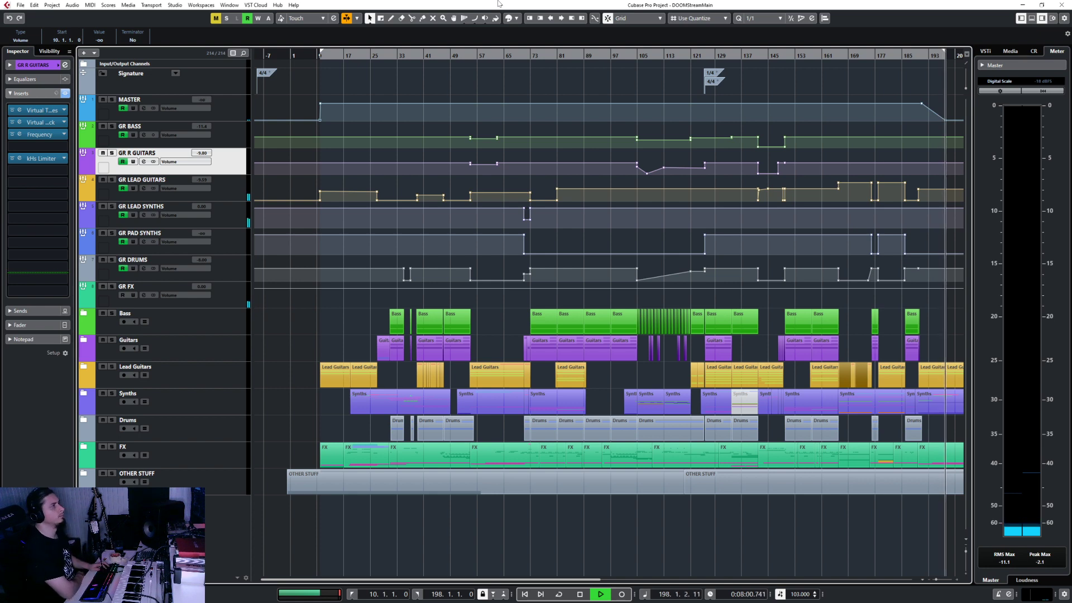
key(space)
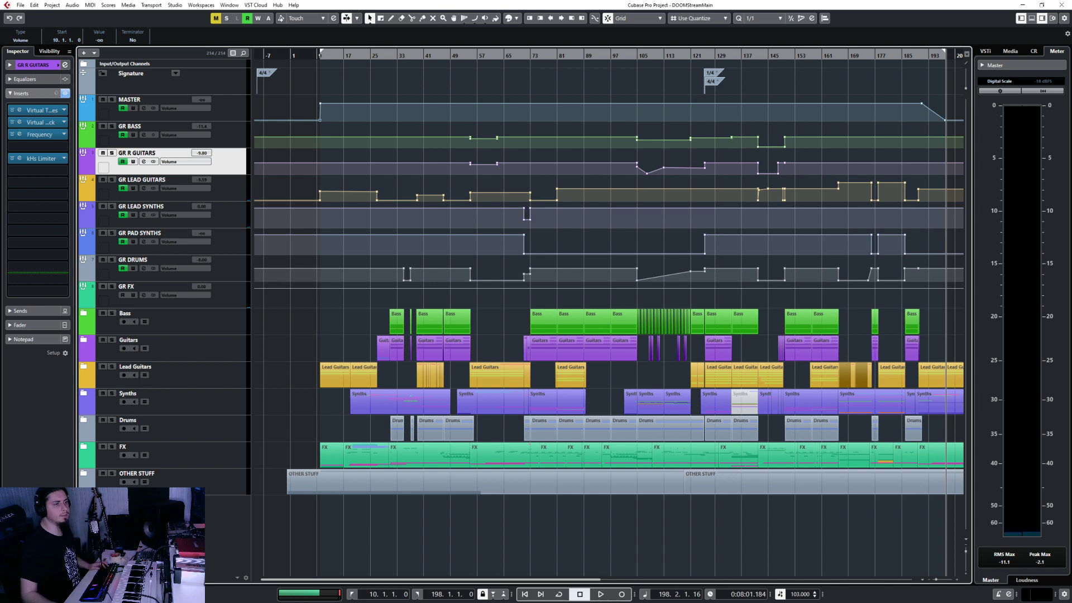
key(alt+Tab)
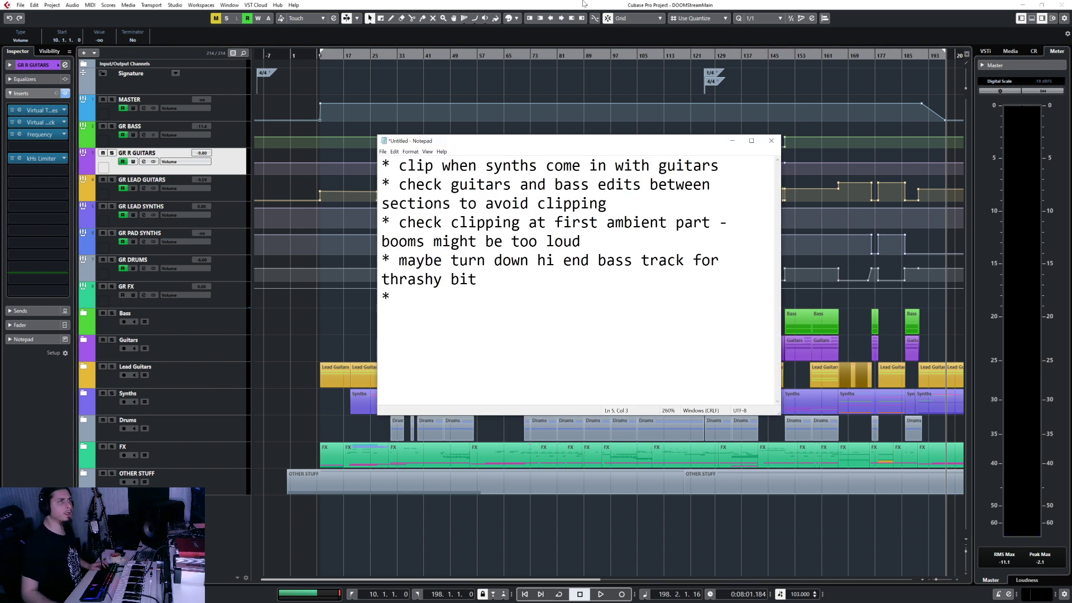
Step: Review the Notepad mix notes against the Cubase arrangement, checking the sections from the intro through the end of the song
key(alt+Tab)
scroll(364, 347, up, 6)
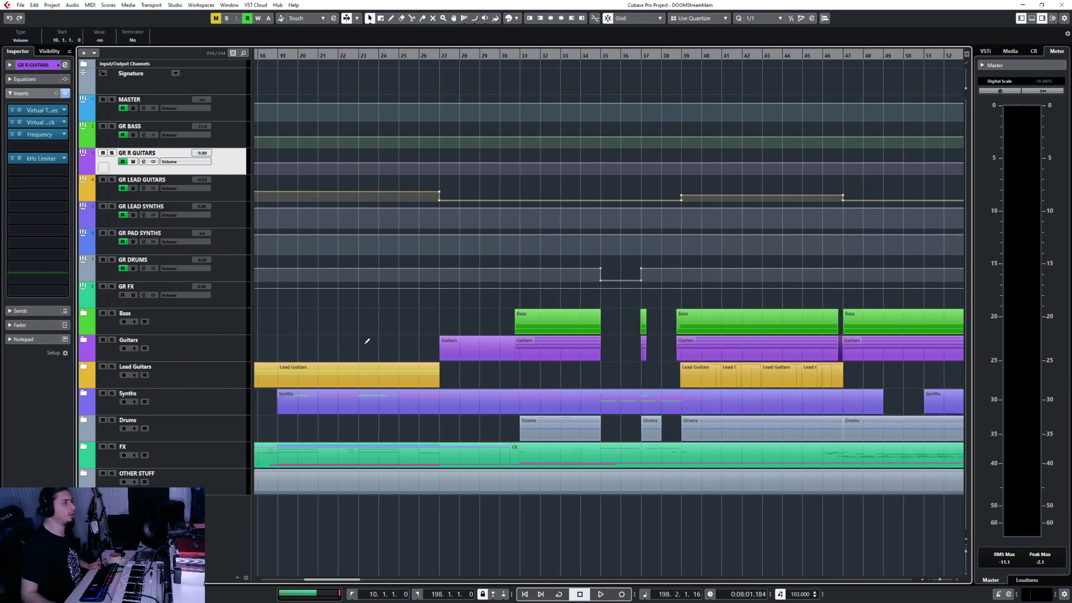
scroll(364, 346, down, 6)
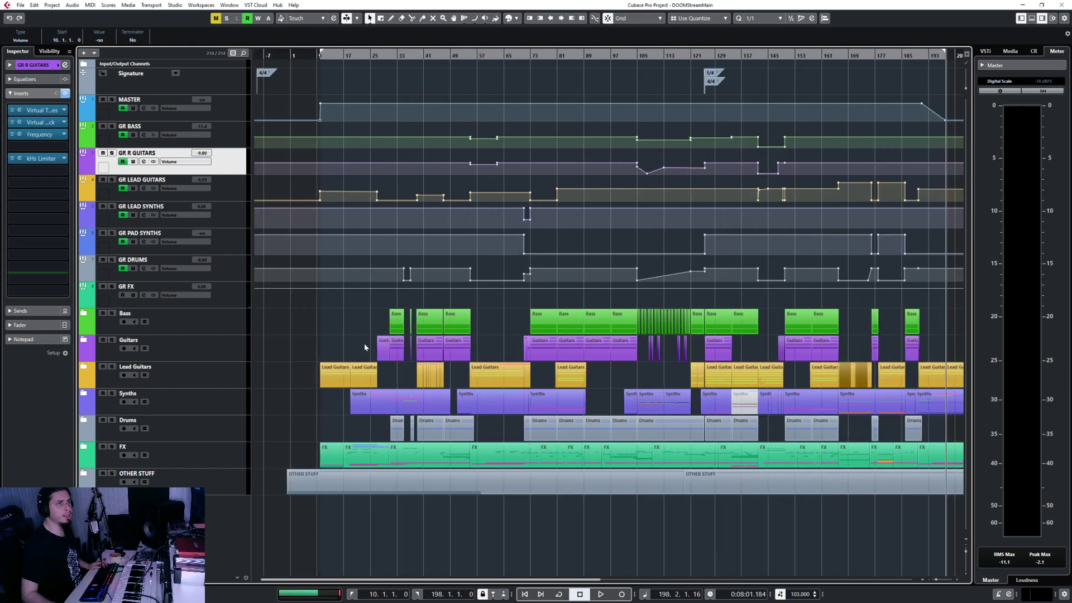
key(alt+Tab)
key(alt+Tab)
scroll(513, 363, right, 5)
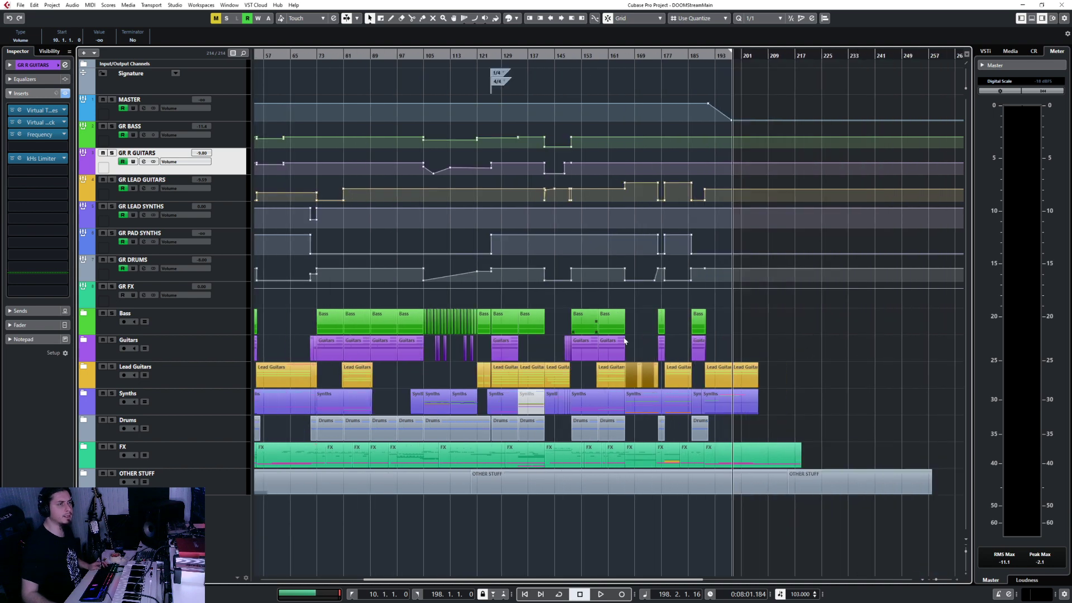
scroll(637, 368, left, 5)
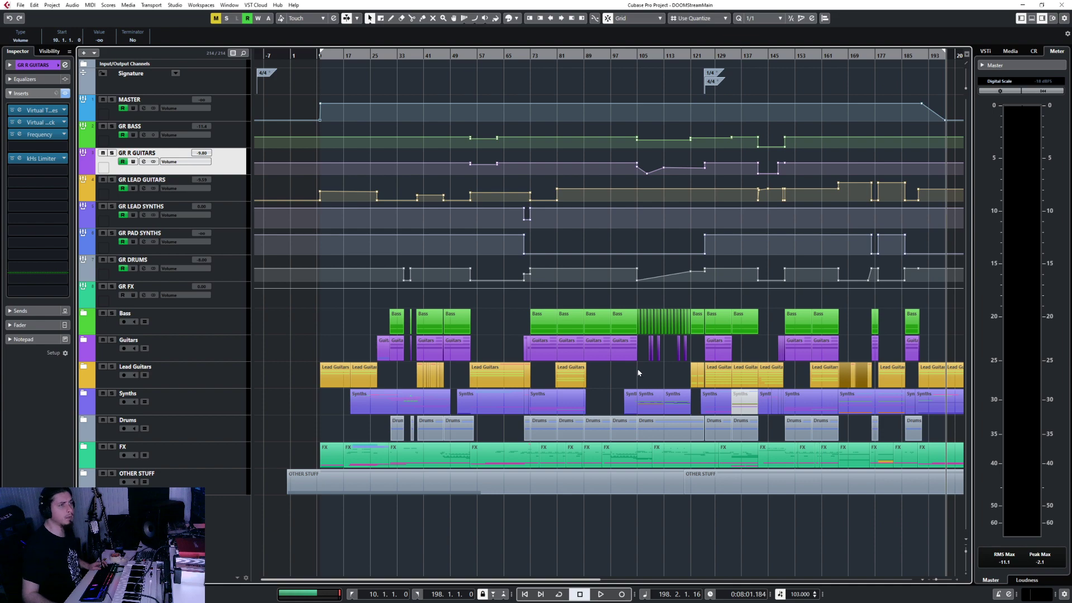
key(alt+Tab)
key(alt+Tab)
key(alt+Tab)
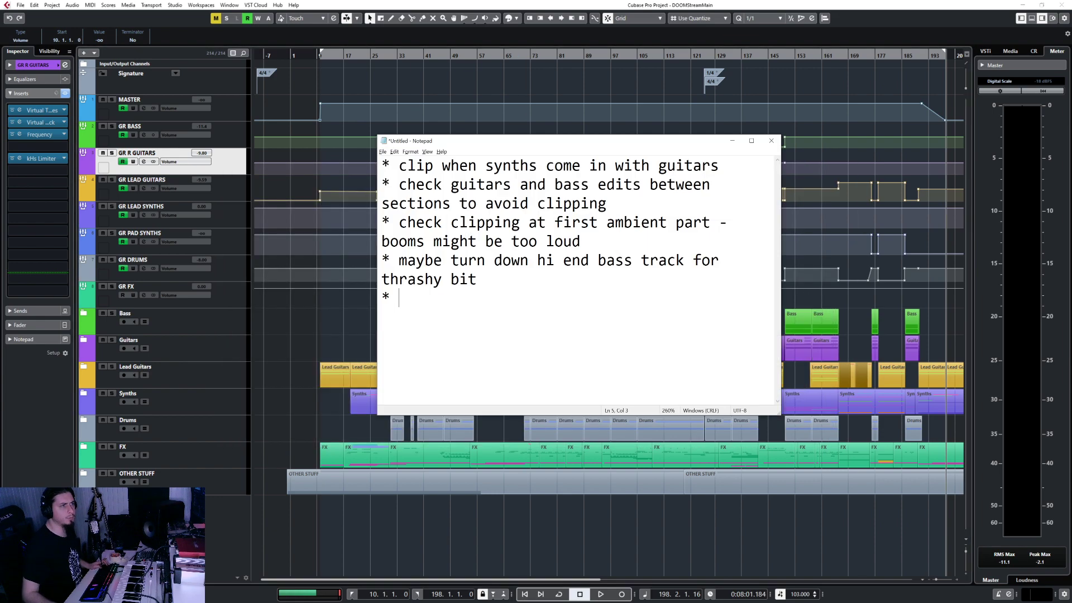
key(alt+Tab)
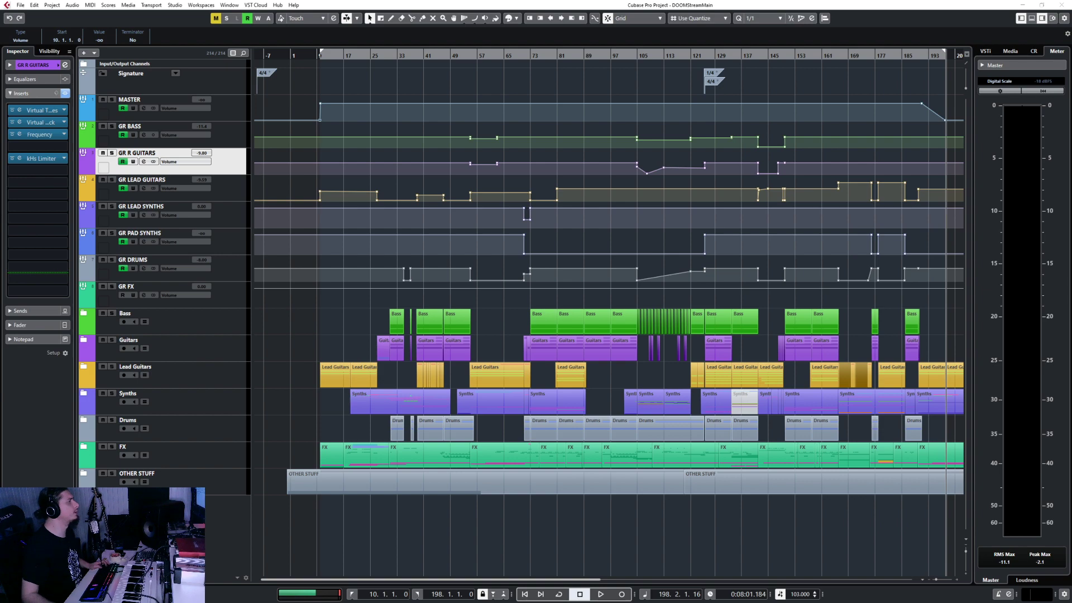
Step: Expand the Guitars folder, extend the R Guitar Intro clip's start slightly before bar 27, and add a short fade-in
scroll(377, 303, up, 8)
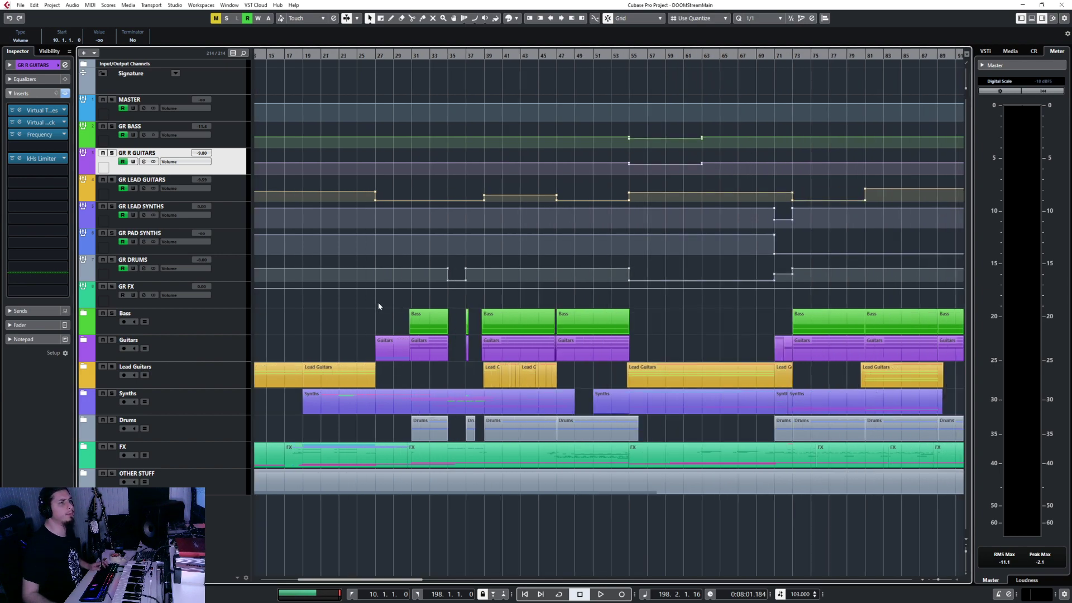
click(83, 340)
scroll(339, 347, down, 8)
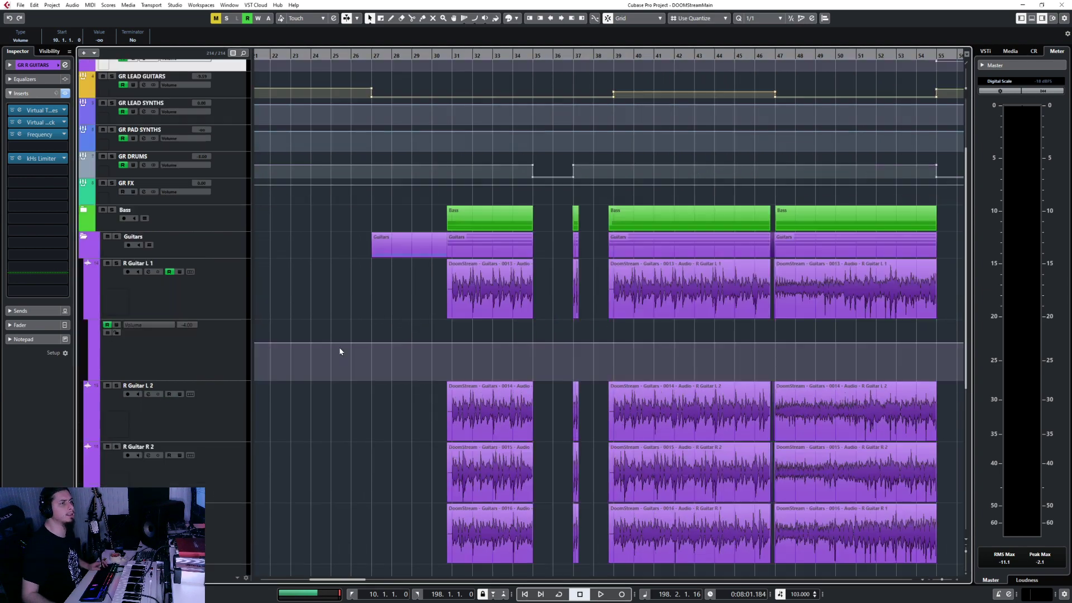
scroll(349, 363, up, 6)
click(525, 390)
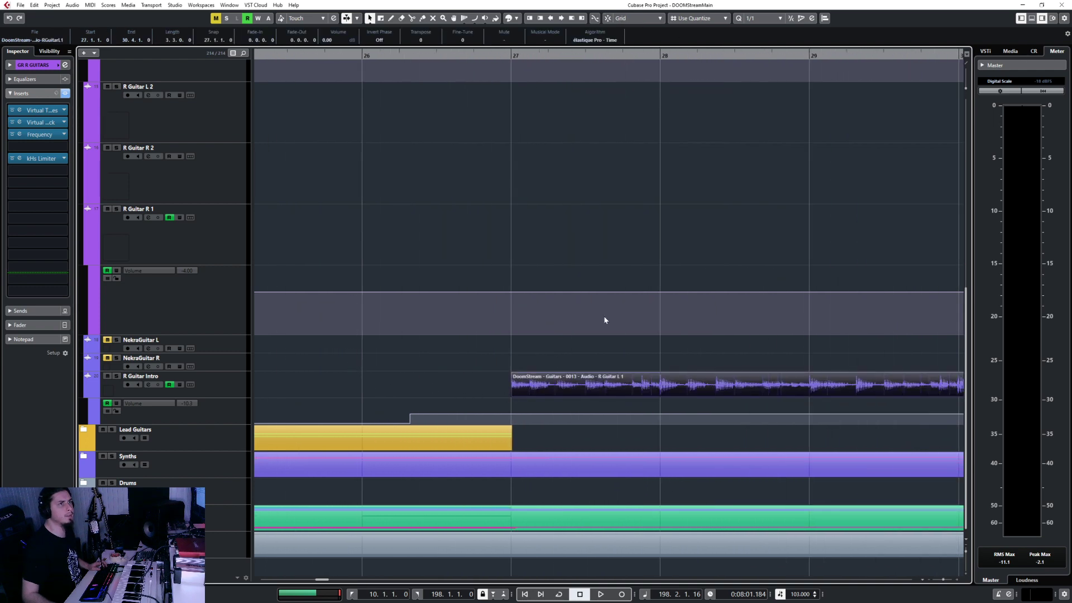
drag(513, 394, 510, 394)
scroll(512, 394, up, 5)
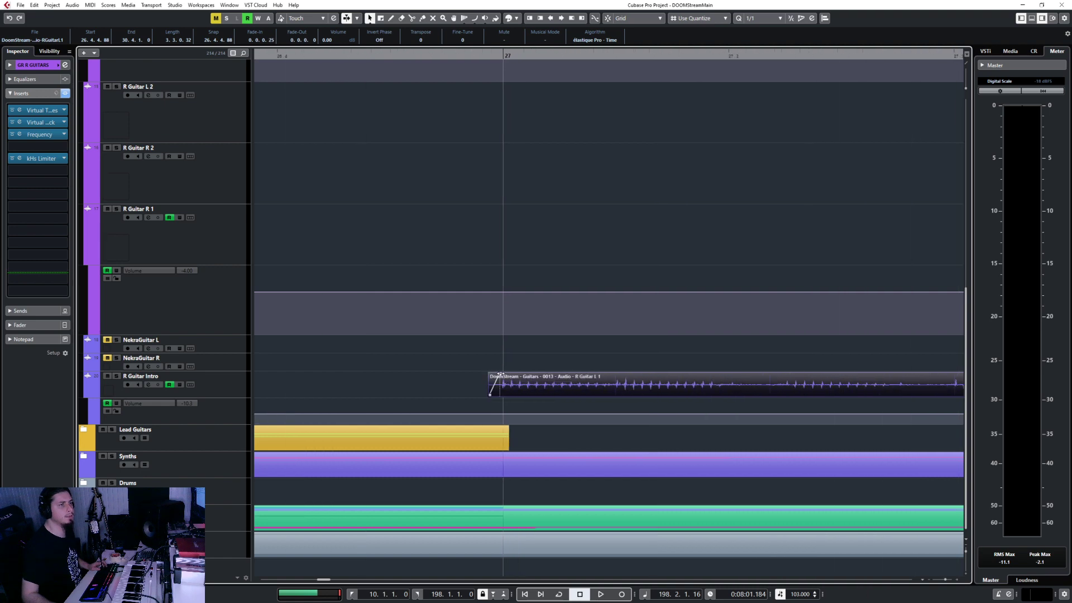
Step: Solo the R Guitar Intro track and listen to its clip's entrance from just before bar 27
scroll(501, 375, down, 6)
click(216, 378)
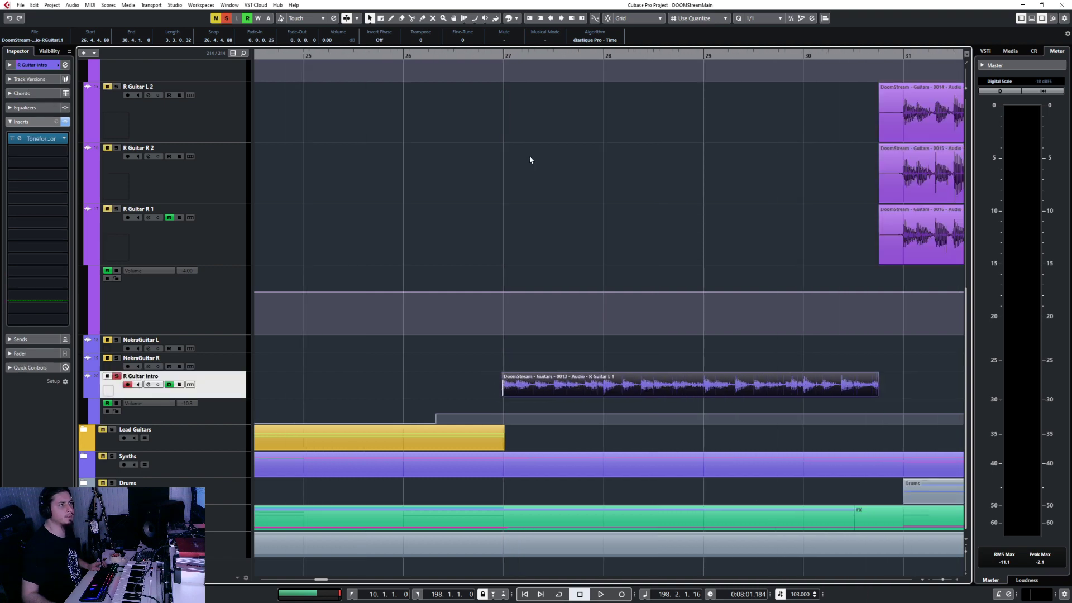
click(497, 55)
key(space)
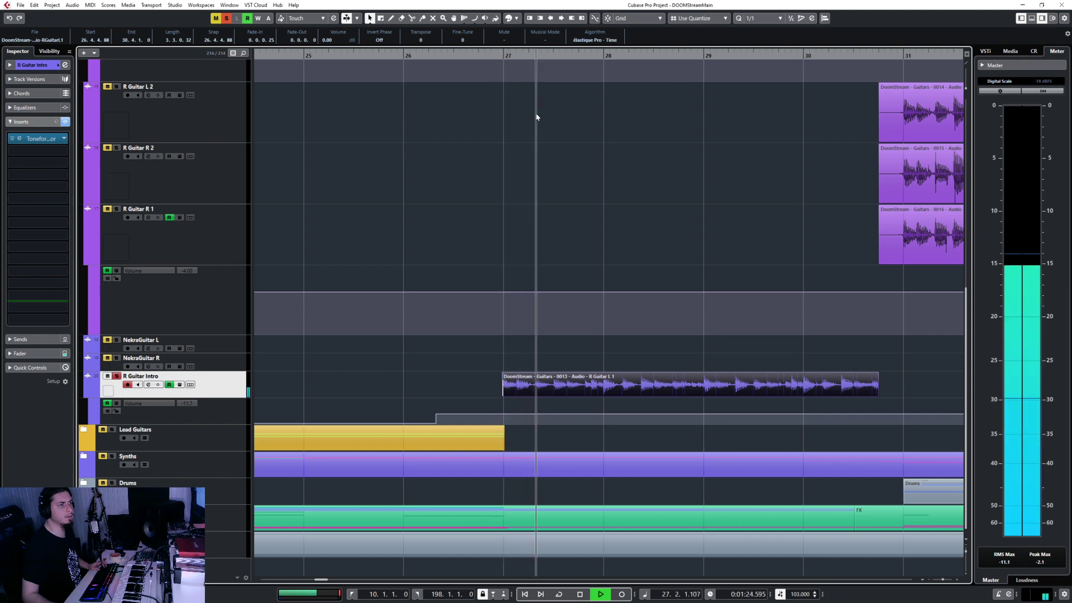
click(481, 55)
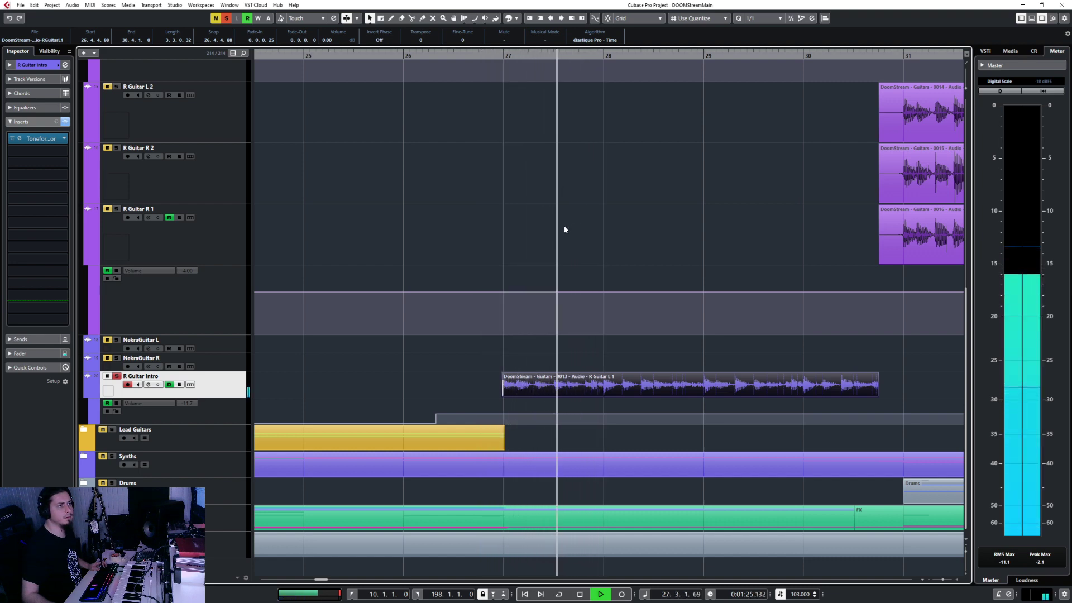
key(f)
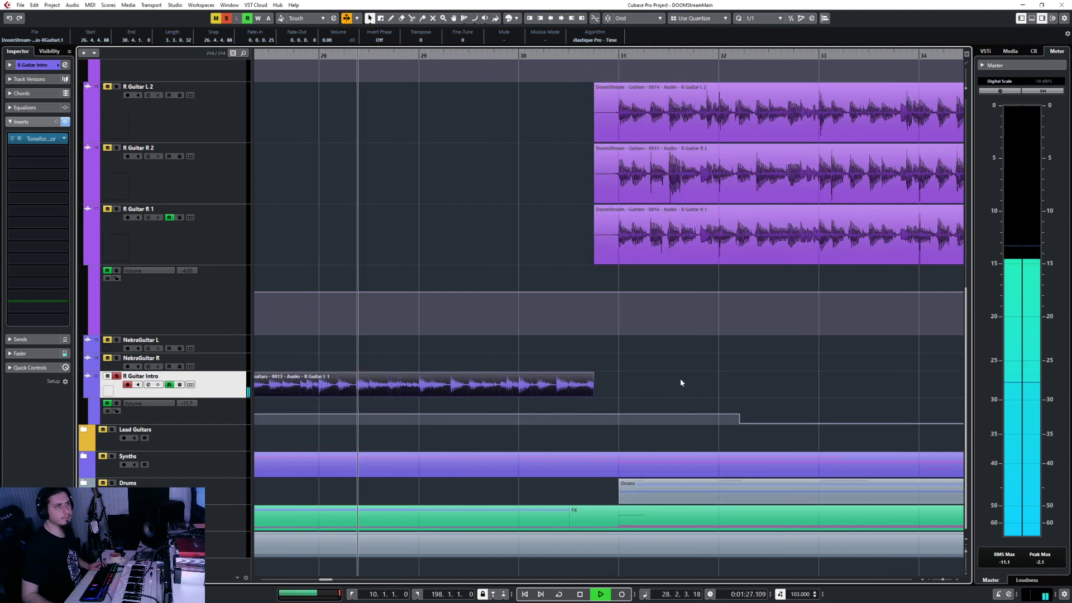
key(space)
Step: Add a short fade-out at the end of the R Guitar Intro clip and unsolo the track
scroll(596, 384, up, 6)
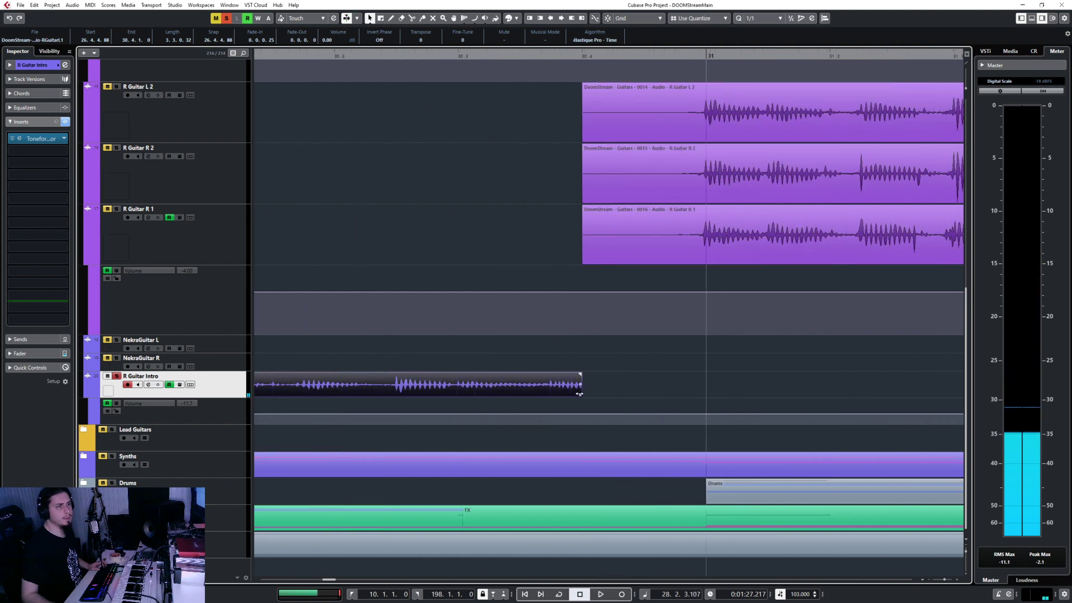
drag(579, 395, 578, 374)
scroll(578, 394, down, 5)
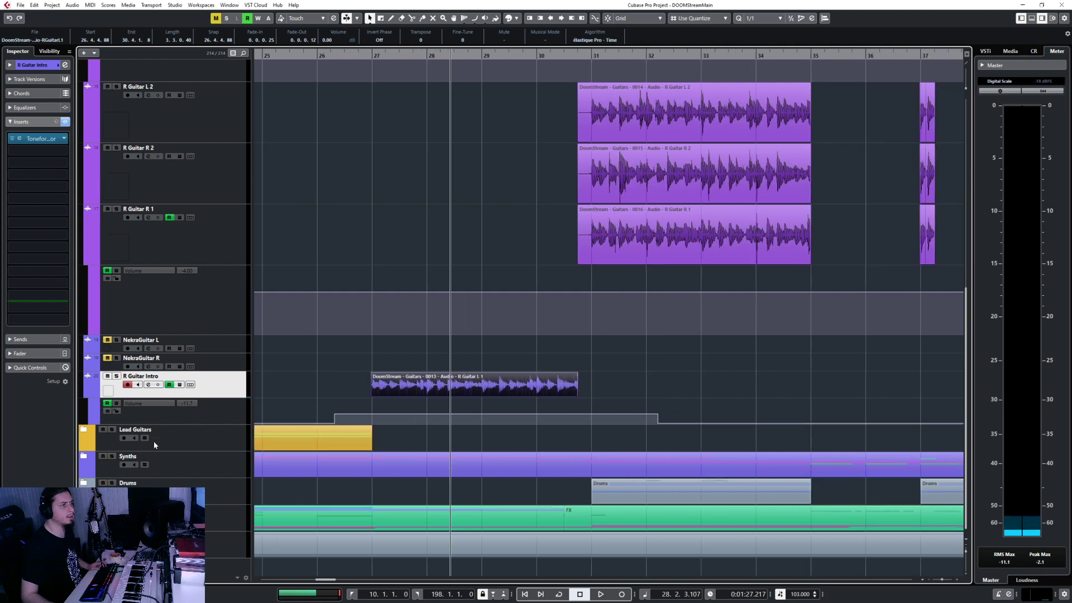
Step: Expand the Synths and Lead Synths folders and examine the Riff A Glitch 01 clips around bar 27
click(85, 457)
scroll(360, 391, down, 1)
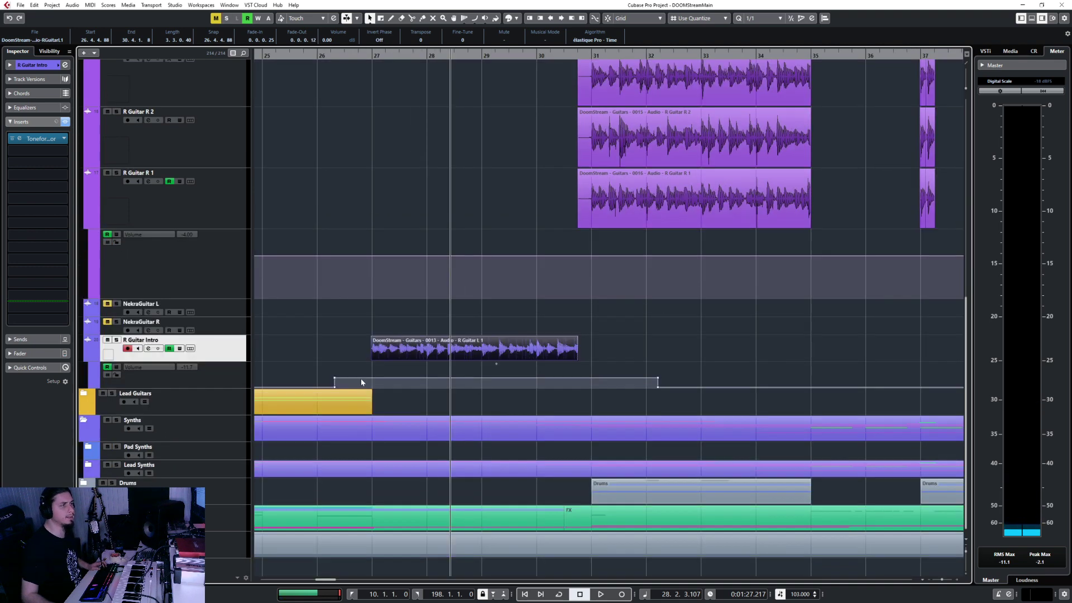
click(88, 466)
scroll(330, 331, down, 10)
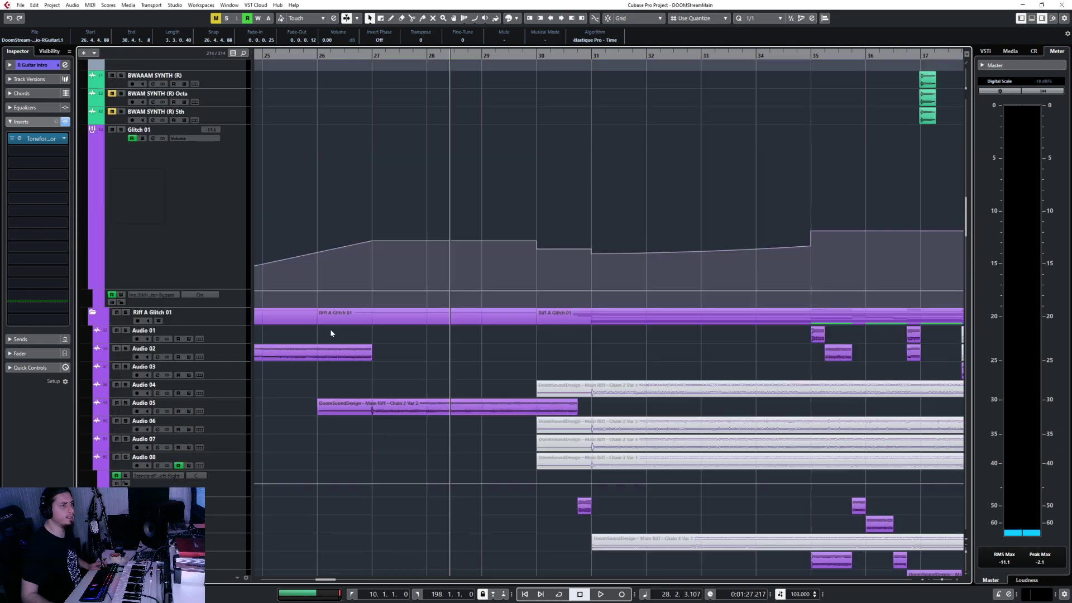
scroll(346, 310, up, 3)
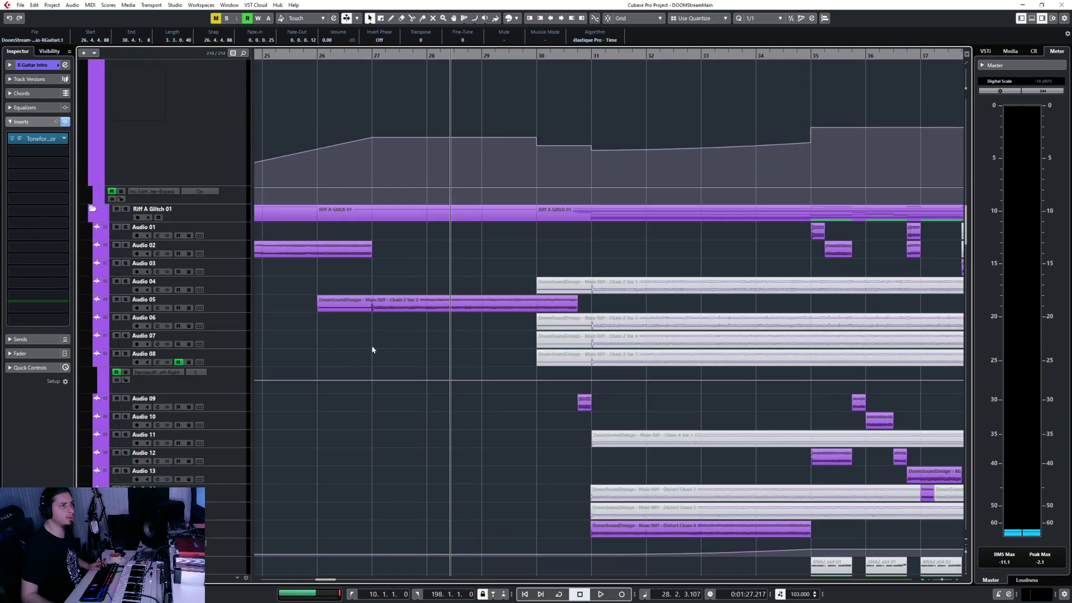
scroll(372, 349, down, 6)
scroll(372, 349, up, 9)
Step: Play the transition into bar 27 with Audio 02 soloed, and again with Audio 05 soloed
key(space)
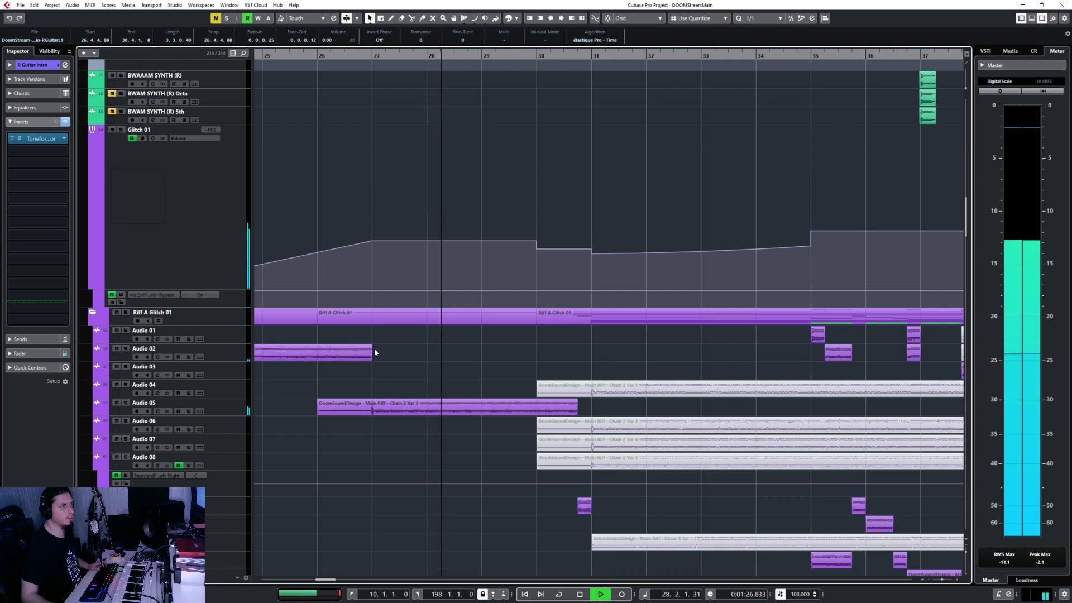
scroll(361, 374, left, 4)
click(126, 348)
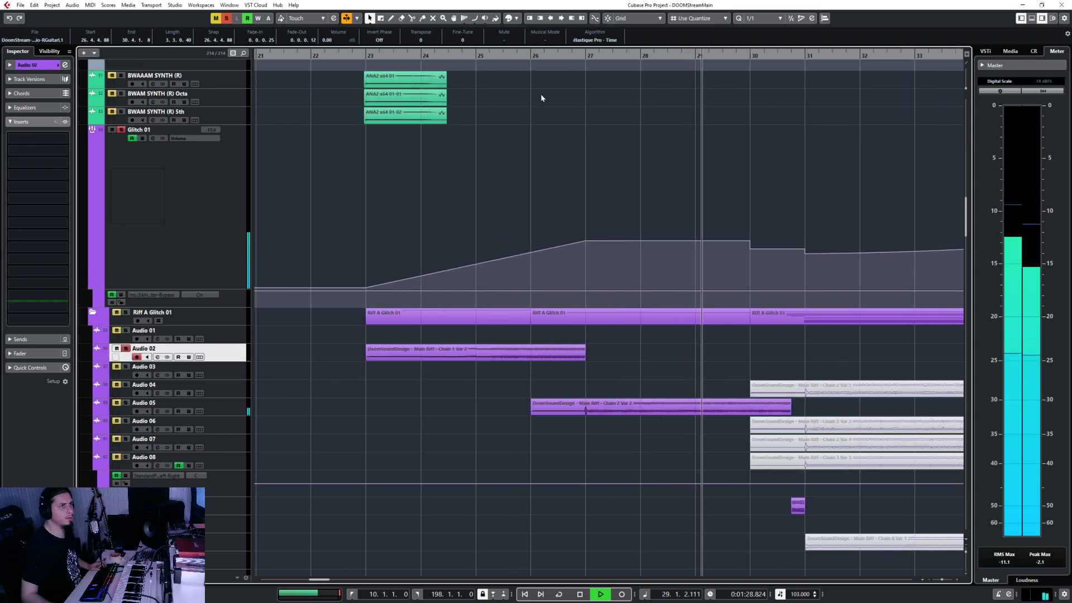
click(533, 56)
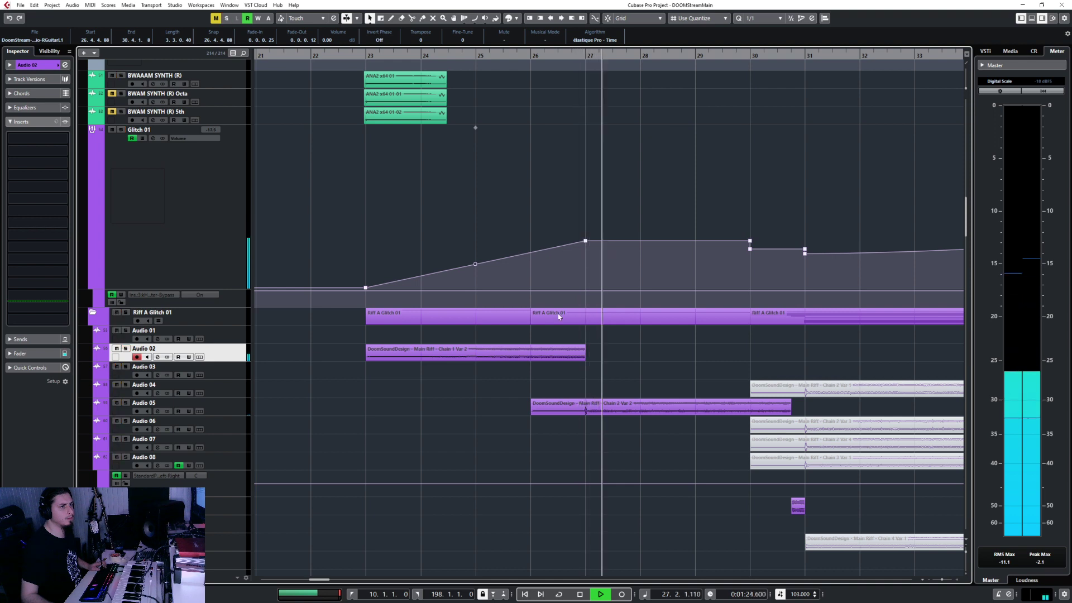
key(s)
click(230, 404)
key(s)
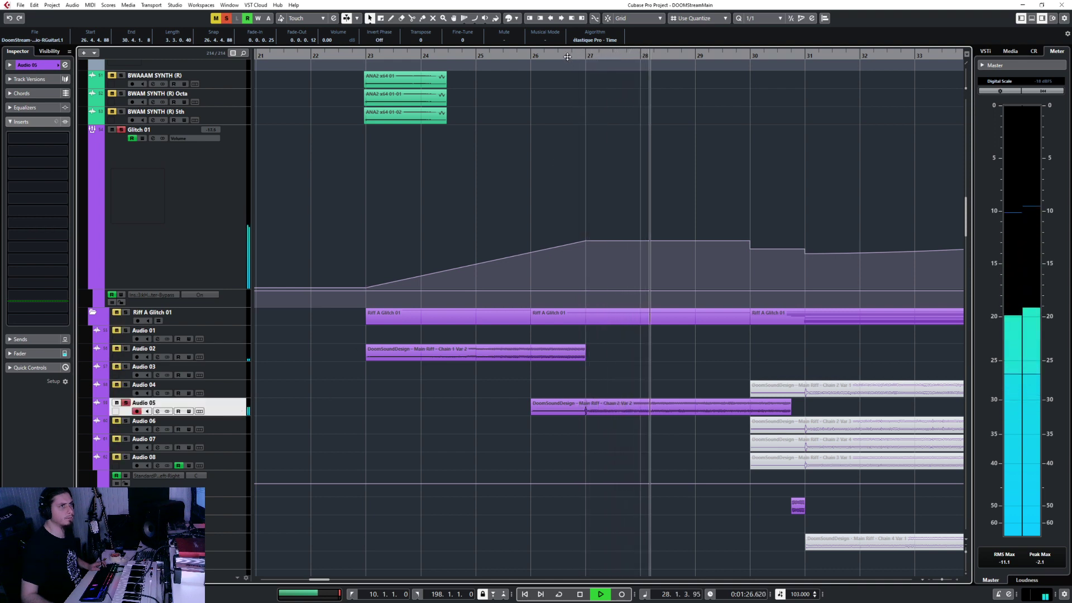
click(560, 55)
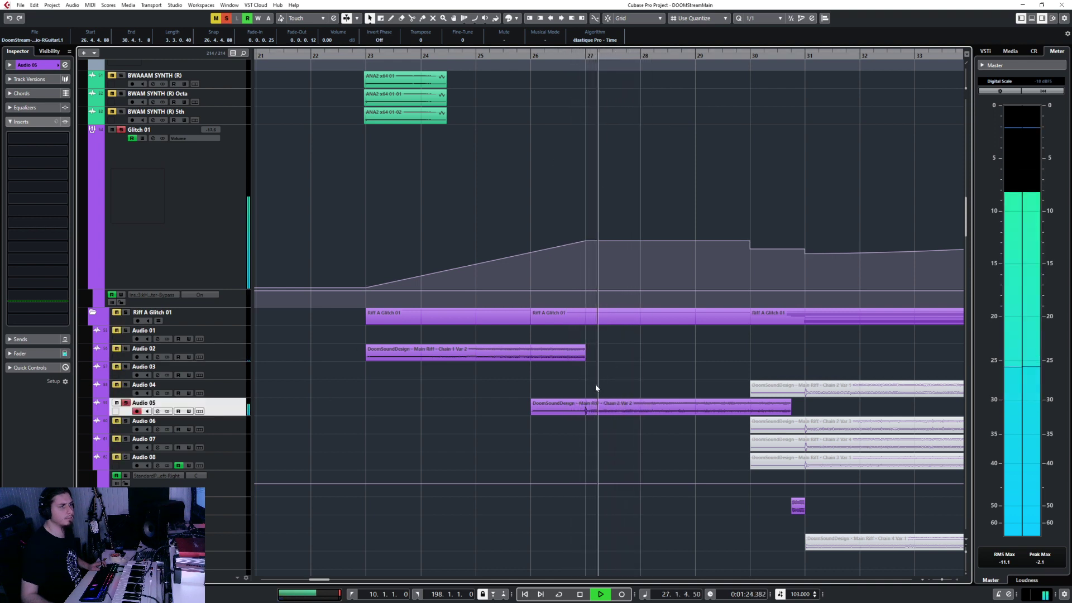
Step: Lengthen the fade-in of the Audio 05 clip so it reaches from bar 26 to just before bar 27
scroll(544, 413, up, 3)
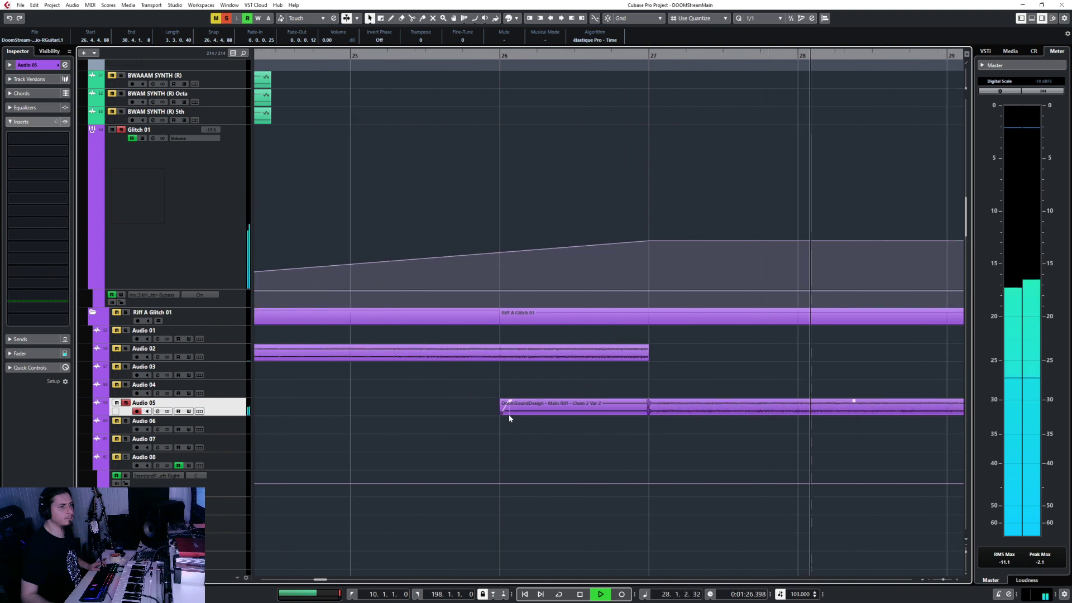
drag(502, 401, 646, 400)
scroll(653, 417, up, 3)
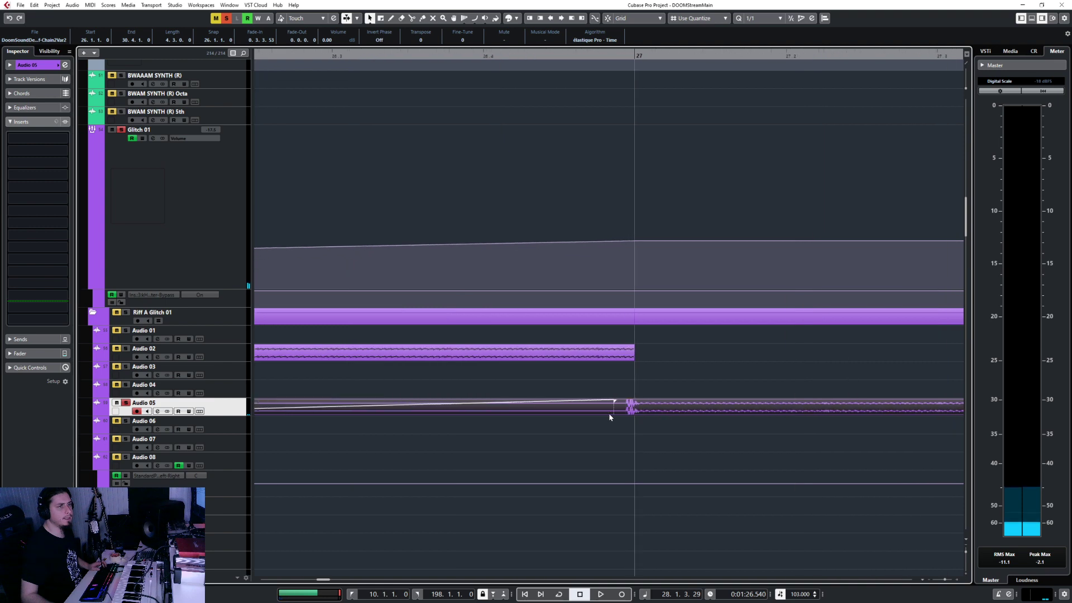
Step: Turn snapping off and split the Audio 05 clip on both sides of the transient at bar 27
right_click(627, 412)
click(668, 412)
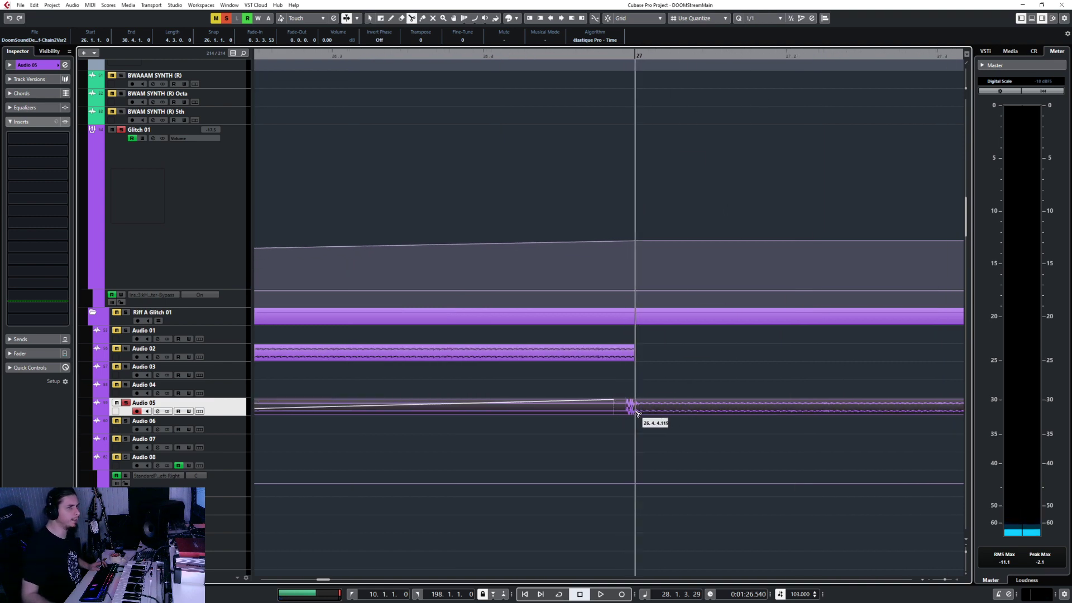
click(609, 19)
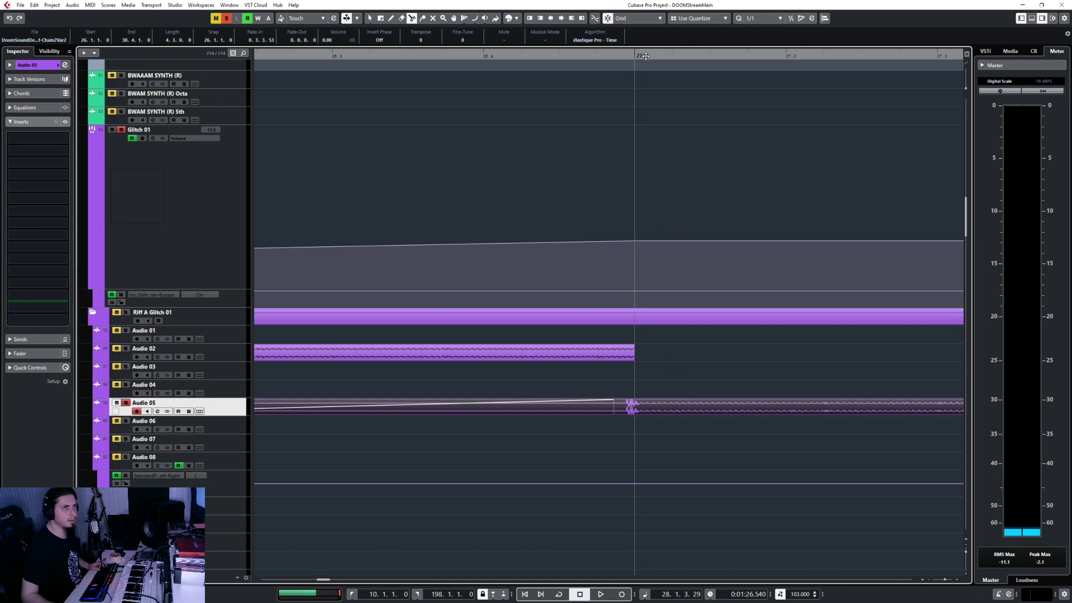
click(648, 408)
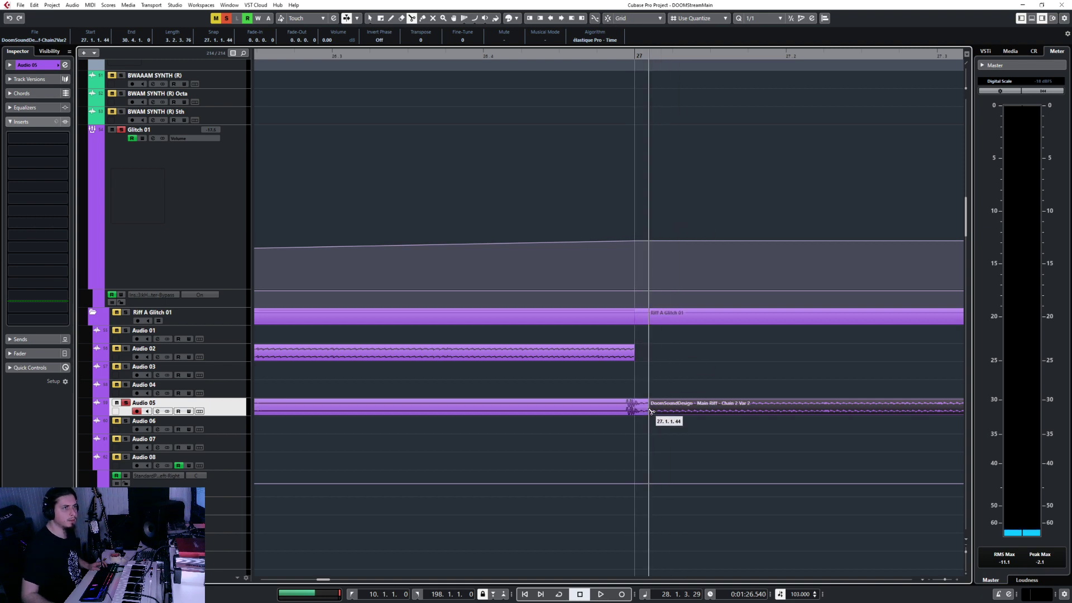
click(622, 412)
key(1)
Step: Select the three adjoining Audio 05 pieces around bar 27 and crossfade them at the cuts
click(635, 402)
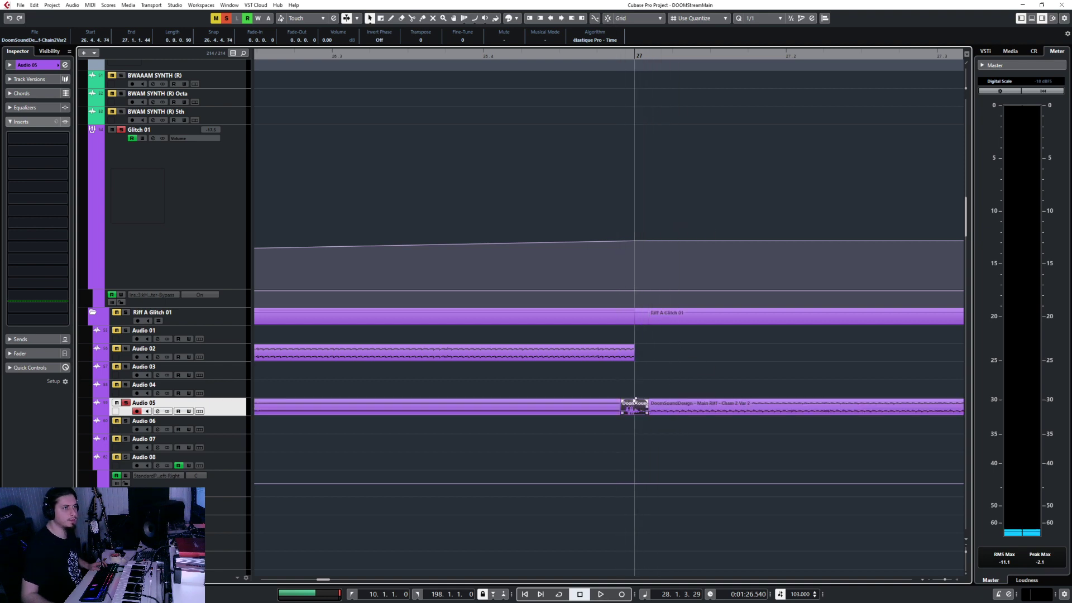
drag(599, 393, 664, 411)
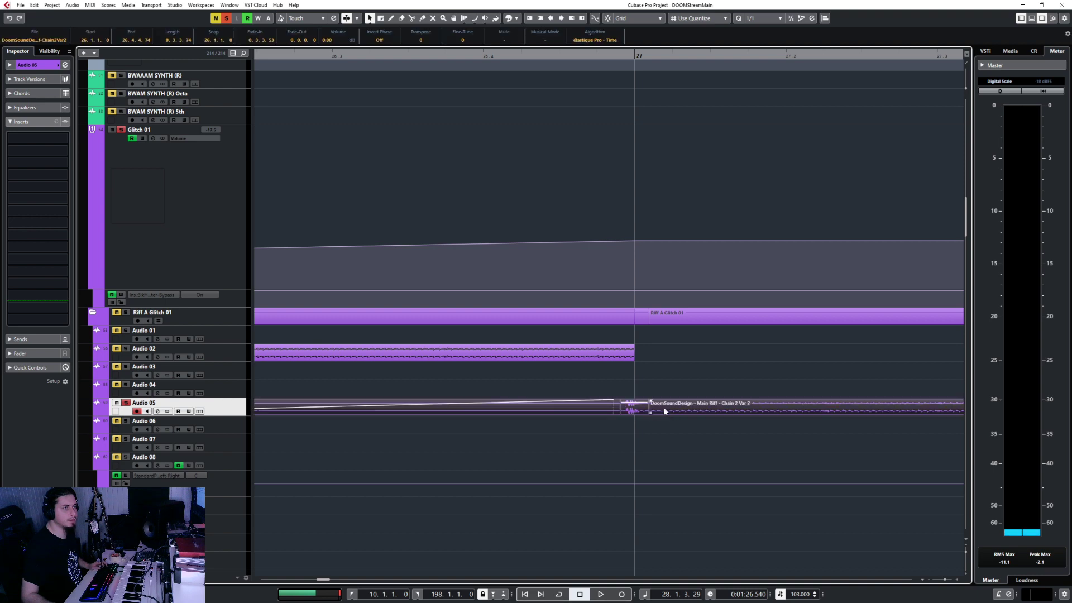
key(g)
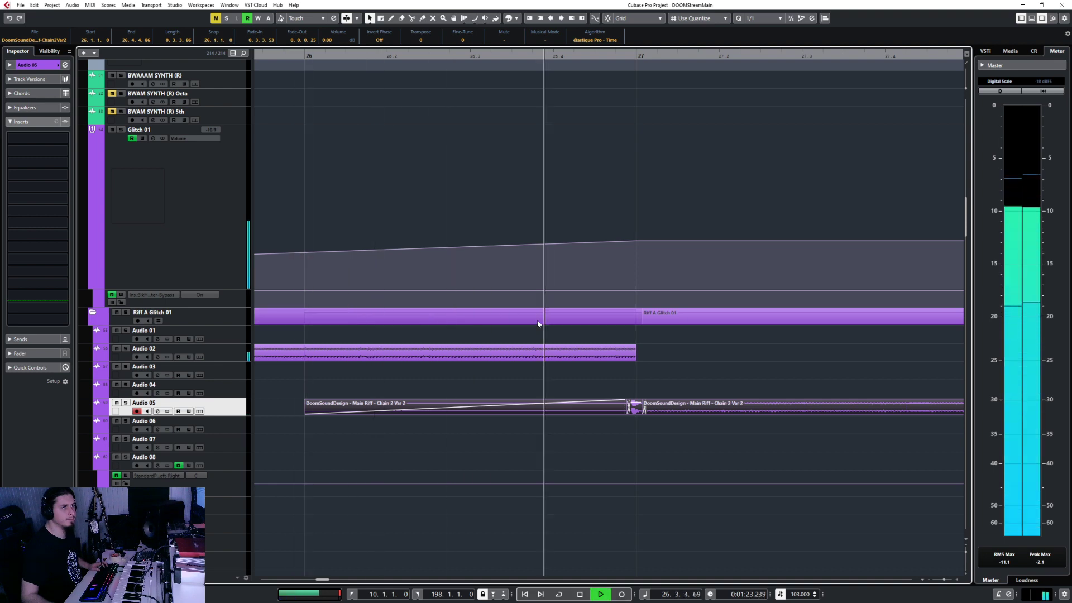
Step: Return to the R Guitar Intro track, stop playback, and collapse the Synths folder
scroll(569, 409, up, 5)
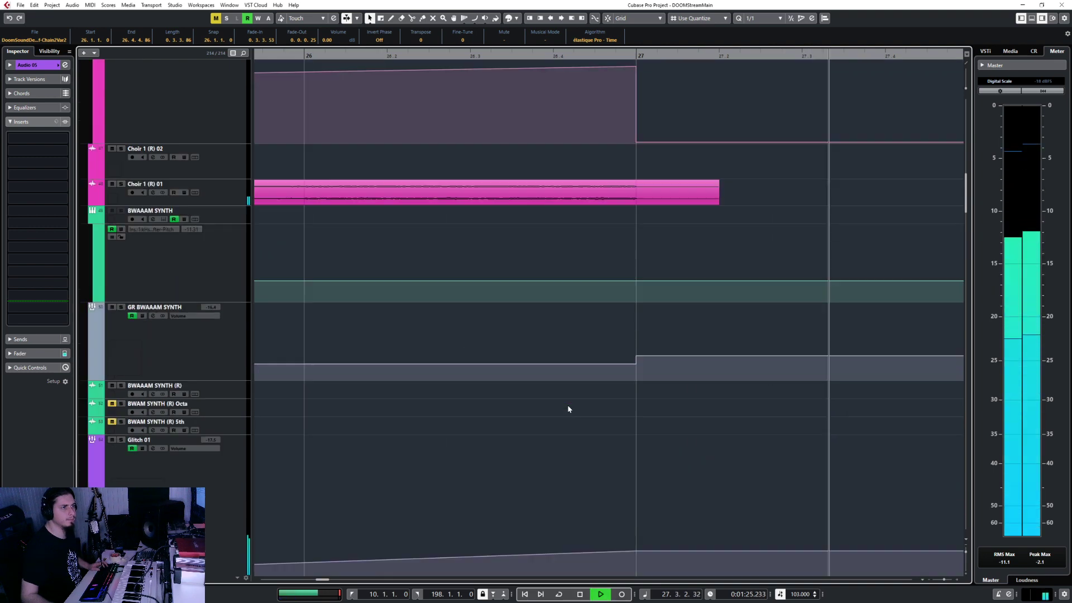
scroll(568, 404, up, 5)
key(g)
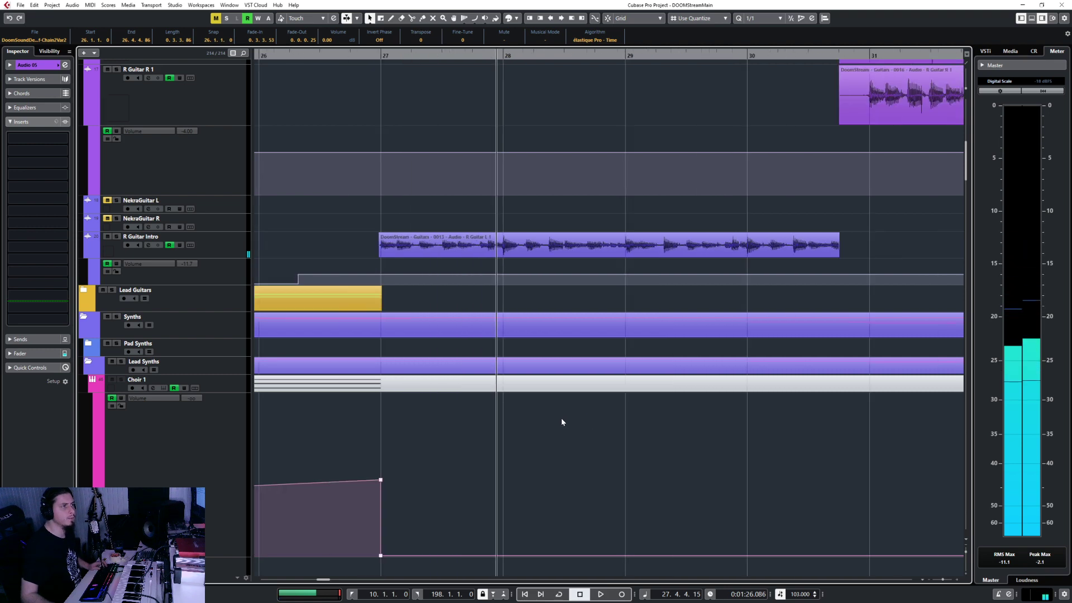
click(193, 333)
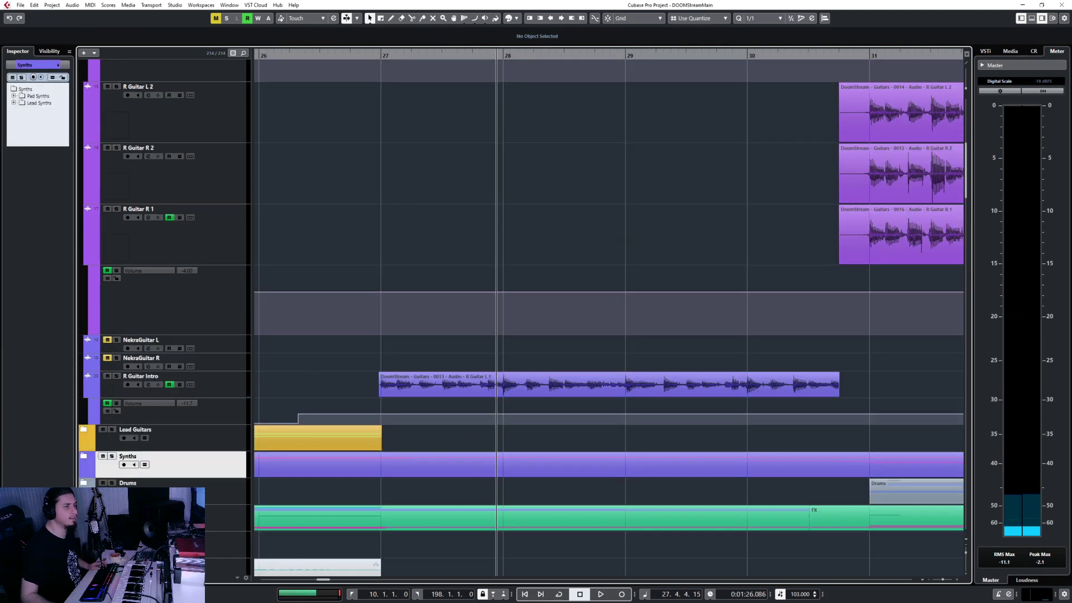
Step: Try a very short fade-out at the end of the Reverse Snare clip at bar 27
scroll(303, 366, down, 6)
scroll(323, 349, down, 10)
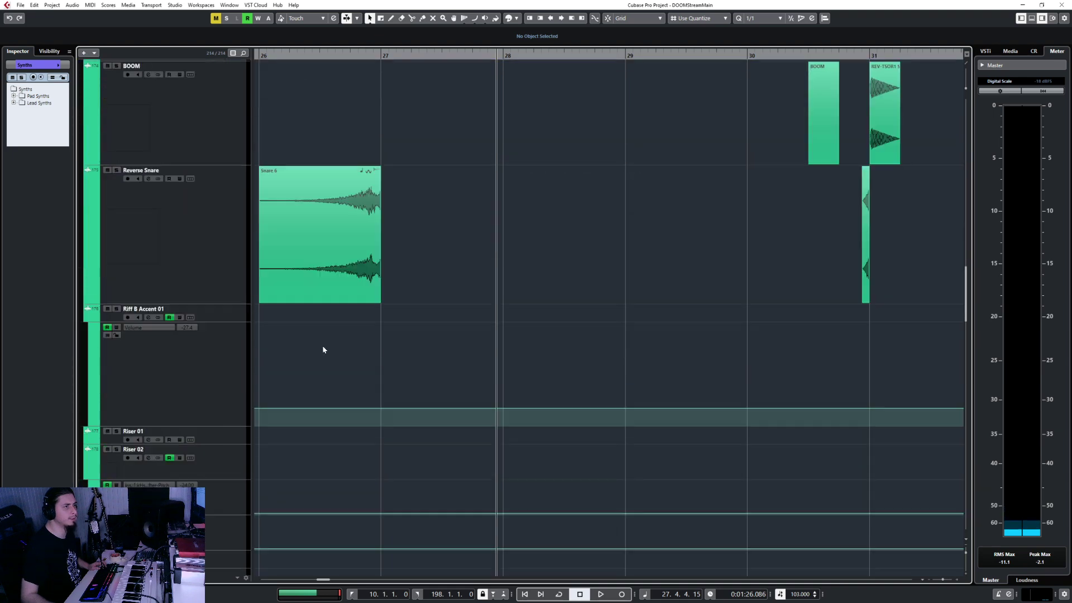
key(h)
key(h)
key(h)
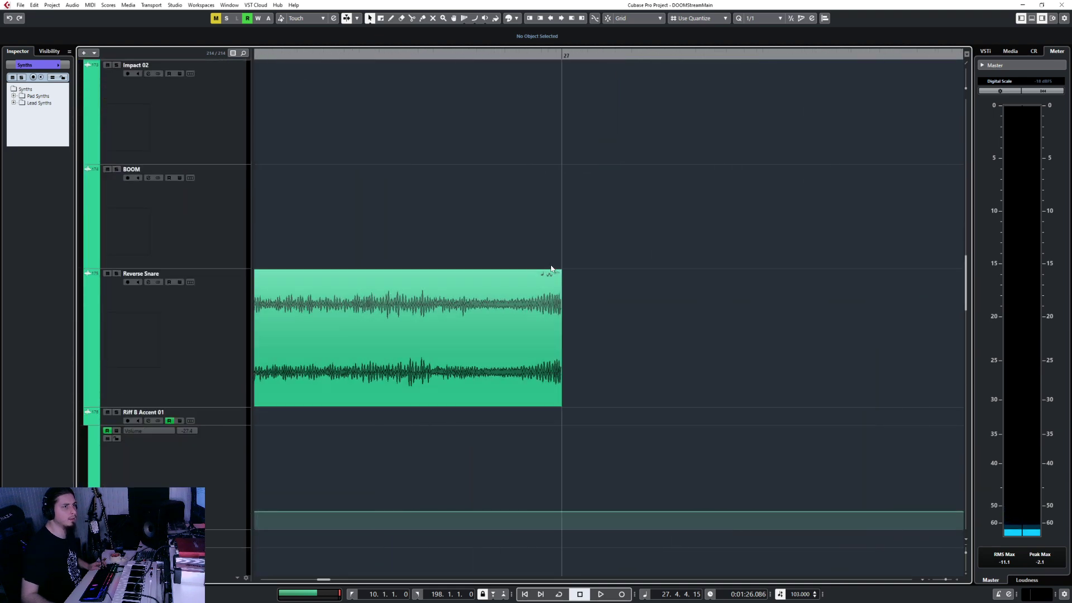
click(560, 403)
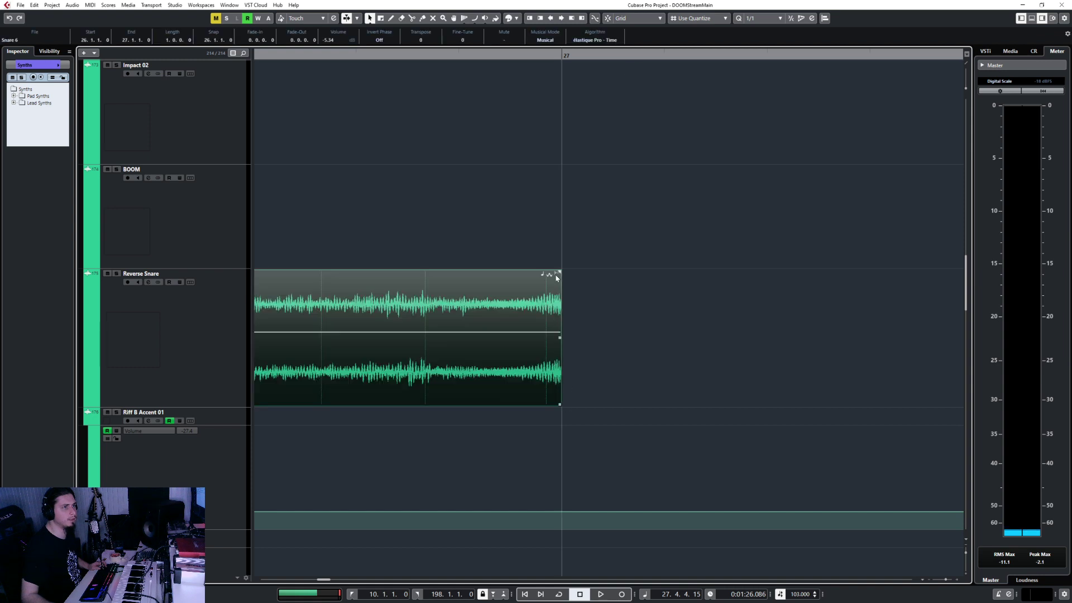
drag(558, 272, 513, 271)
key(g)
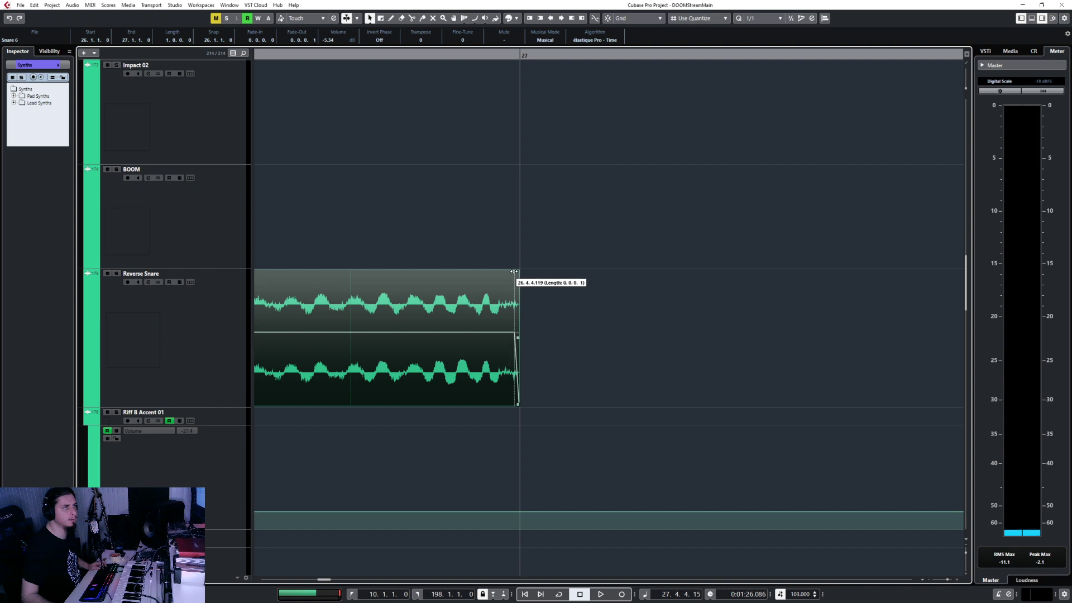
key(ctrl+z)
key(h)
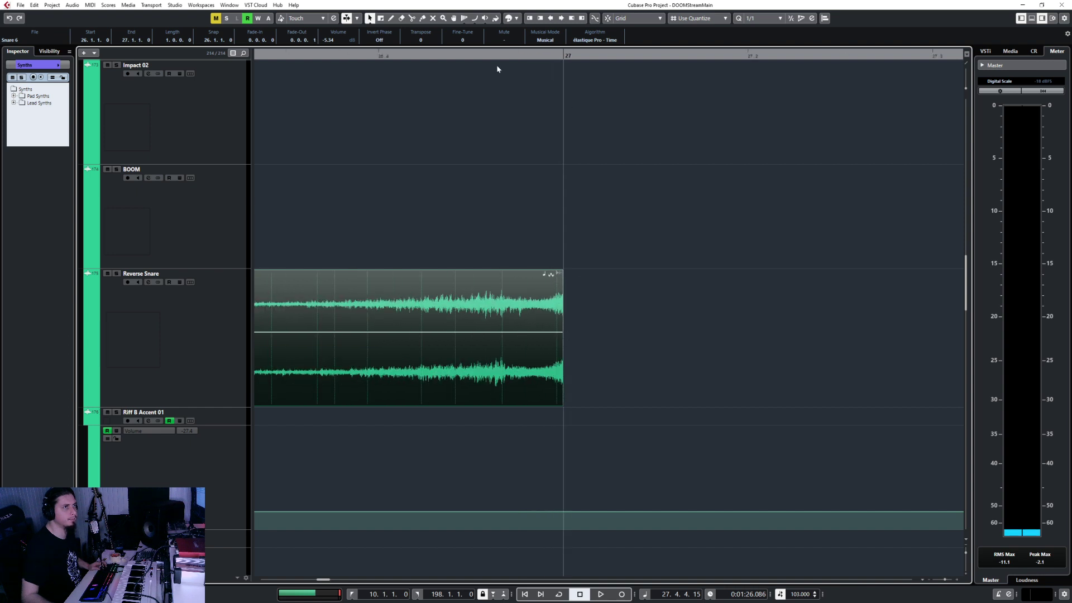
Step: Play the passage from bar 26 past bar 27 to check how the Reverse Snare clip ends
click(362, 56)
key(space)
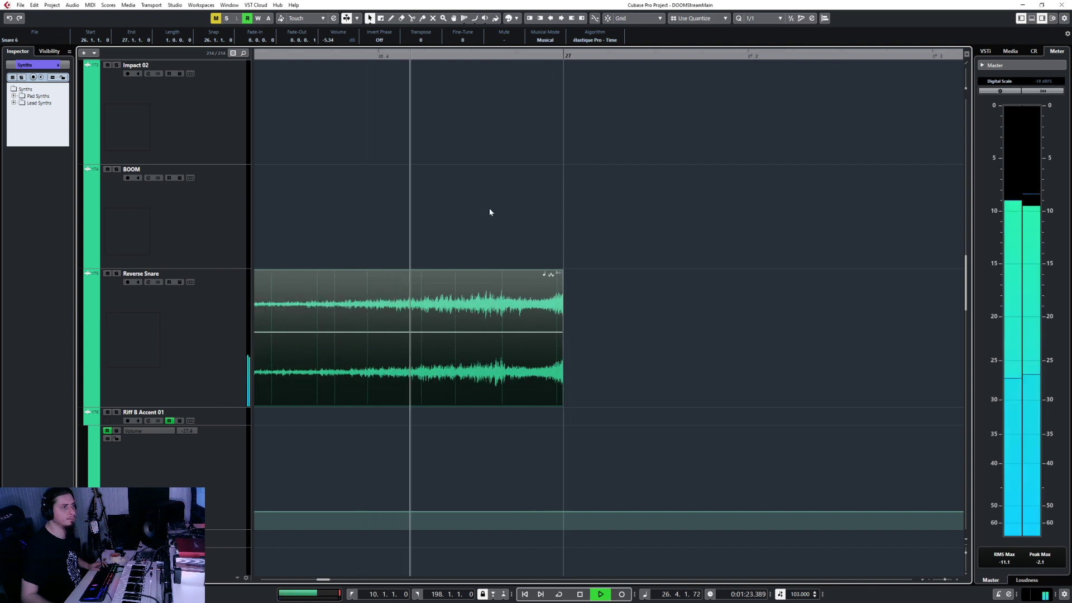
key(g)
key(g)
key(g)
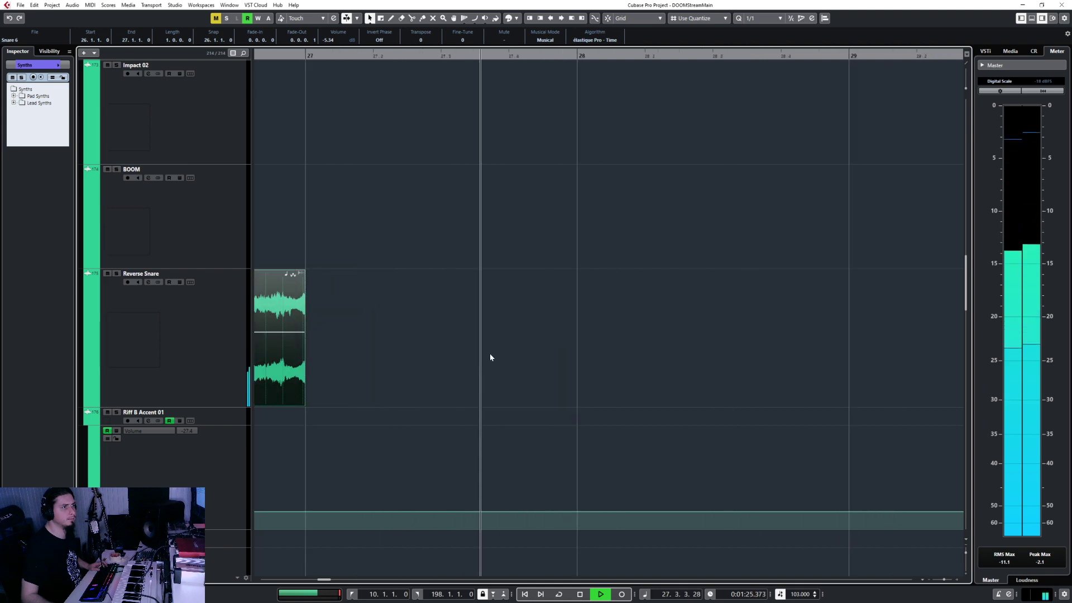
key(space)
Step: Return to the guitar tracks, collapse the FX folder, and place the playhead just before bar 27
scroll(450, 343, up, 5)
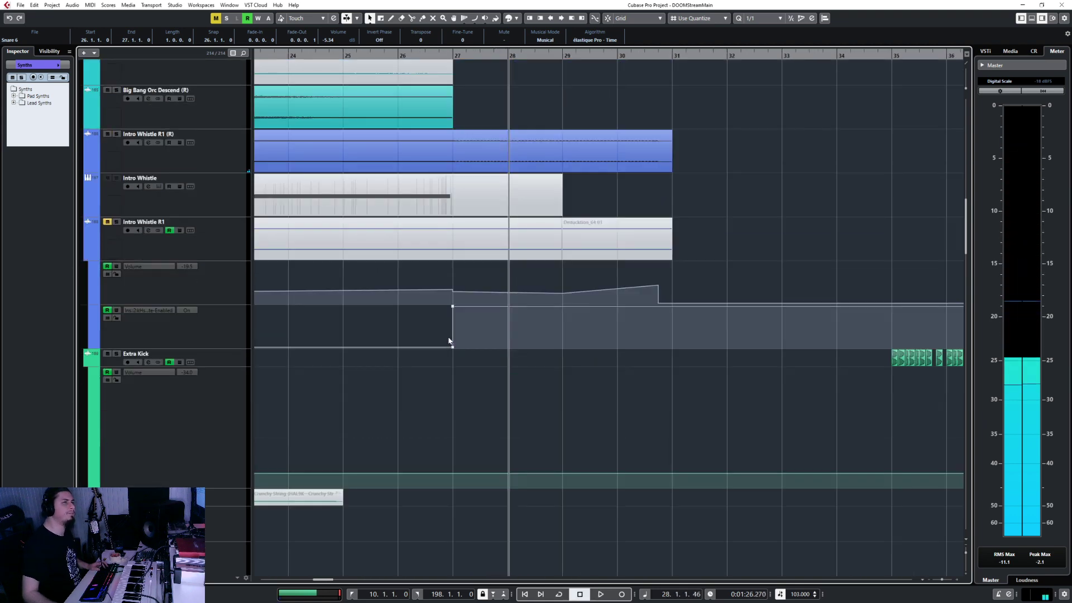
scroll(321, 406, up, 8)
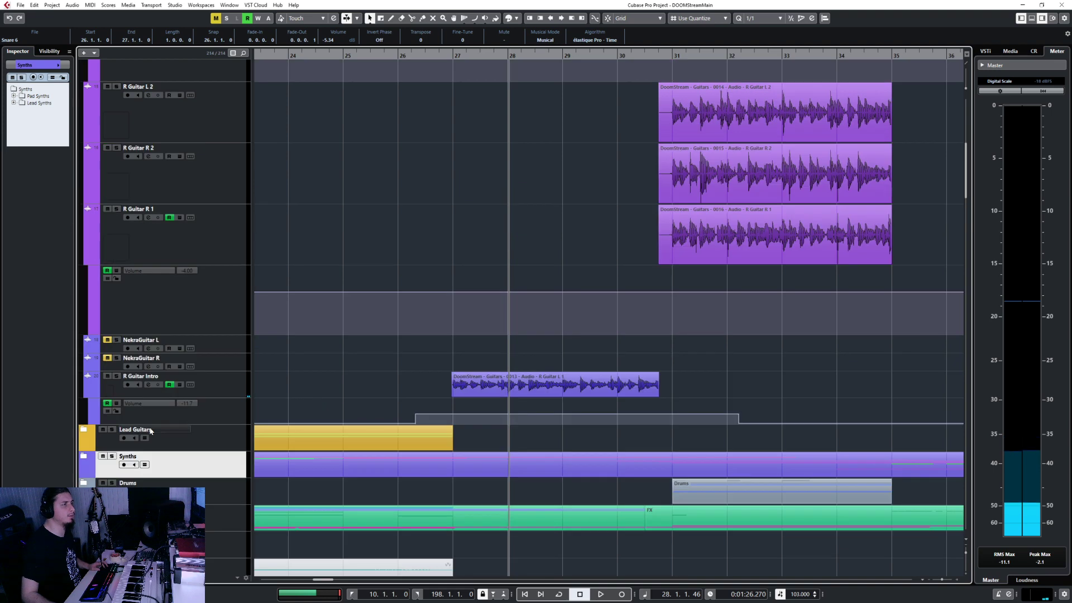
click(84, 536)
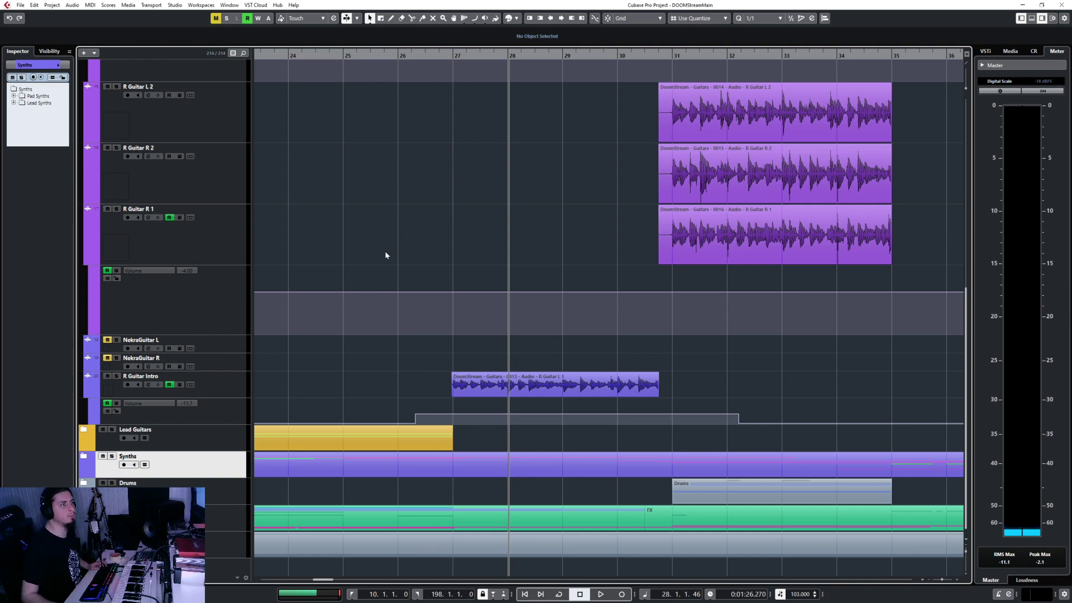
scroll(385, 255, down, 5)
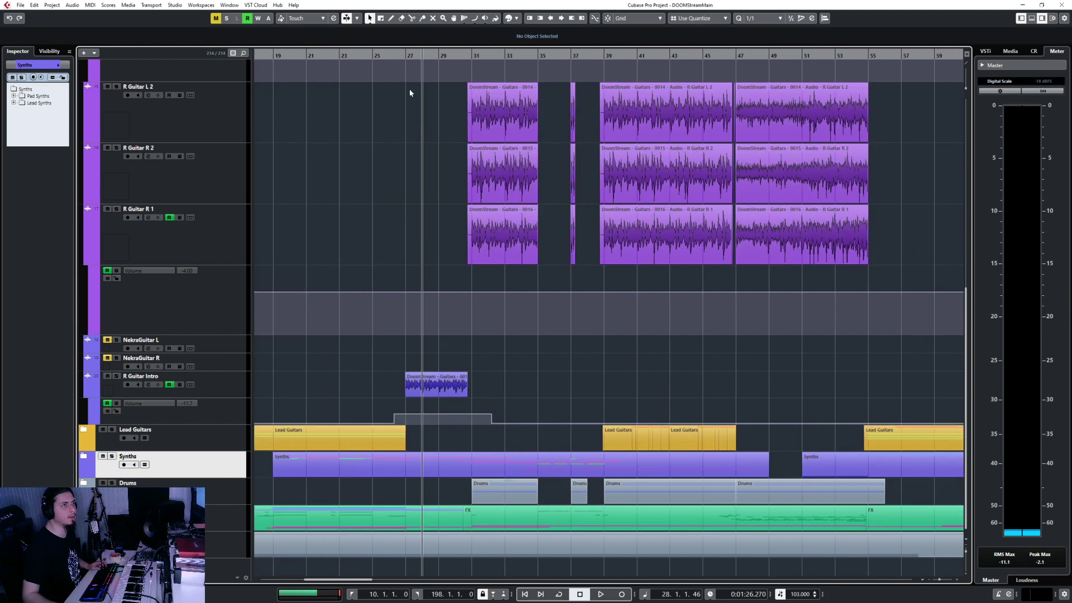
click(397, 55)
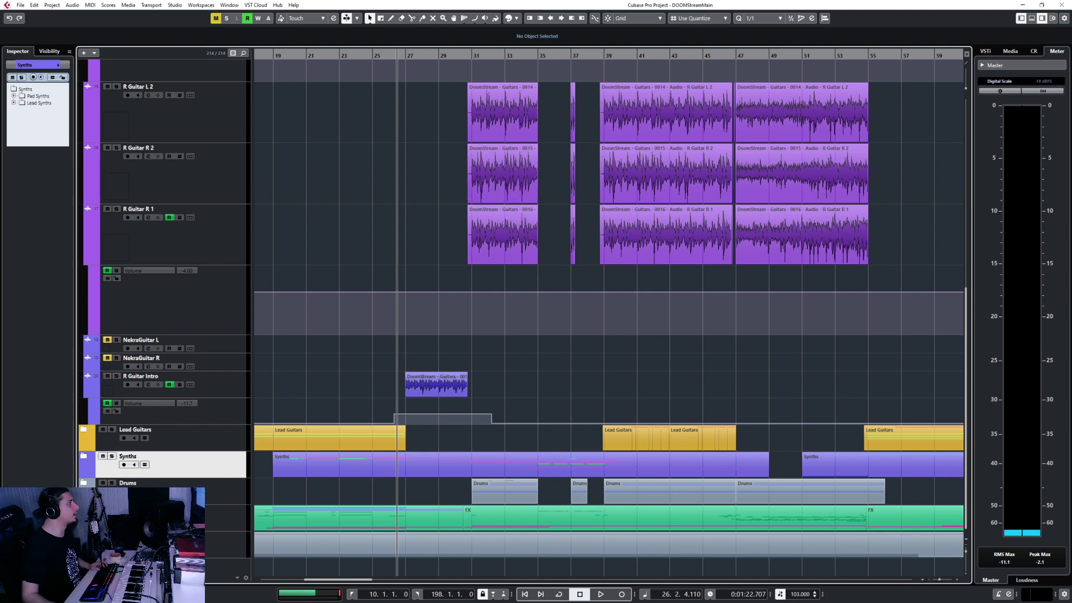
Step: Expand the Bass folder and trim the starts of the Bass DI and Sub VST clips to just before bar 31
scroll(365, 217, up, 5)
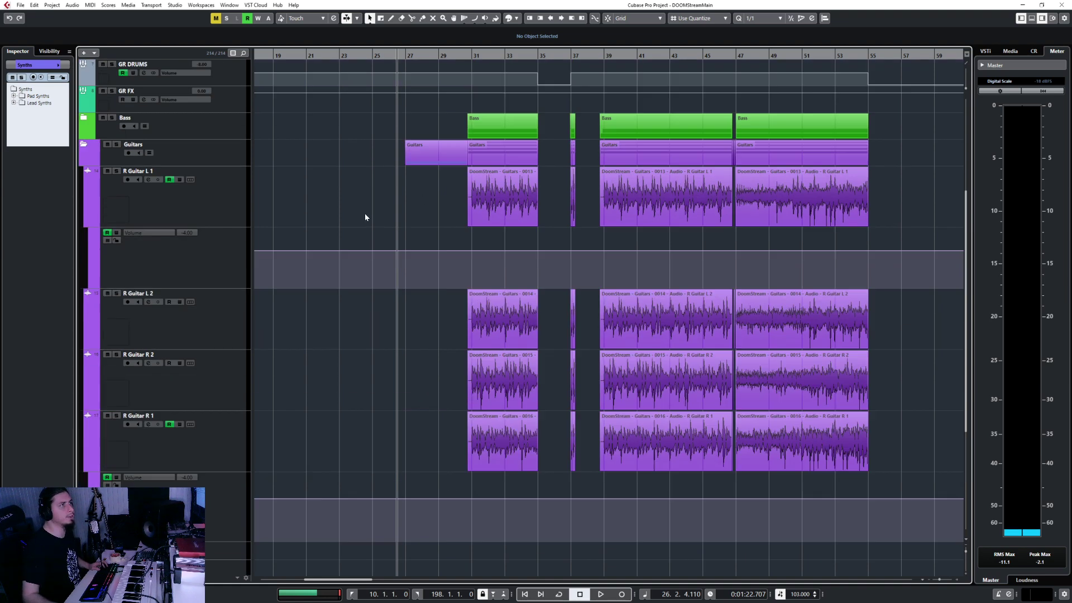
click(84, 119)
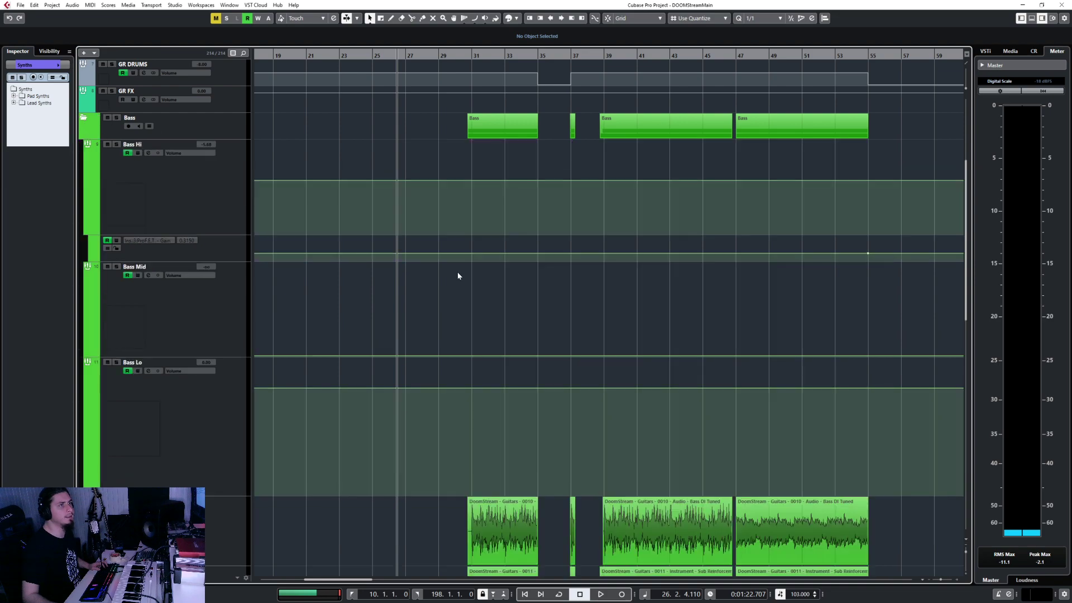
scroll(484, 523, up, 5)
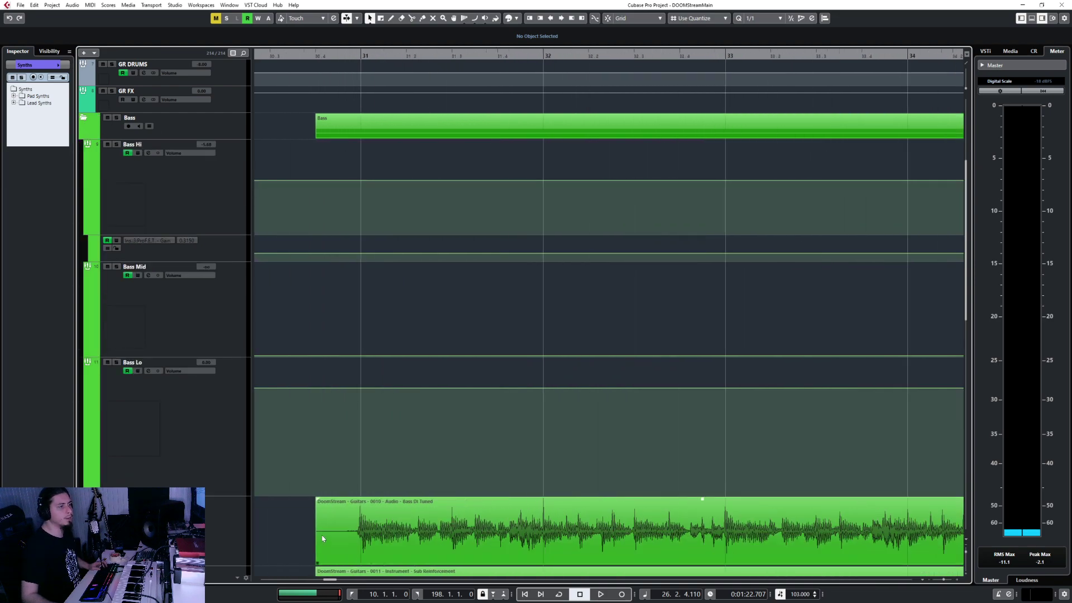
scroll(323, 539, down, 7)
scroll(307, 346, up, 2)
drag(343, 368, 345, 369)
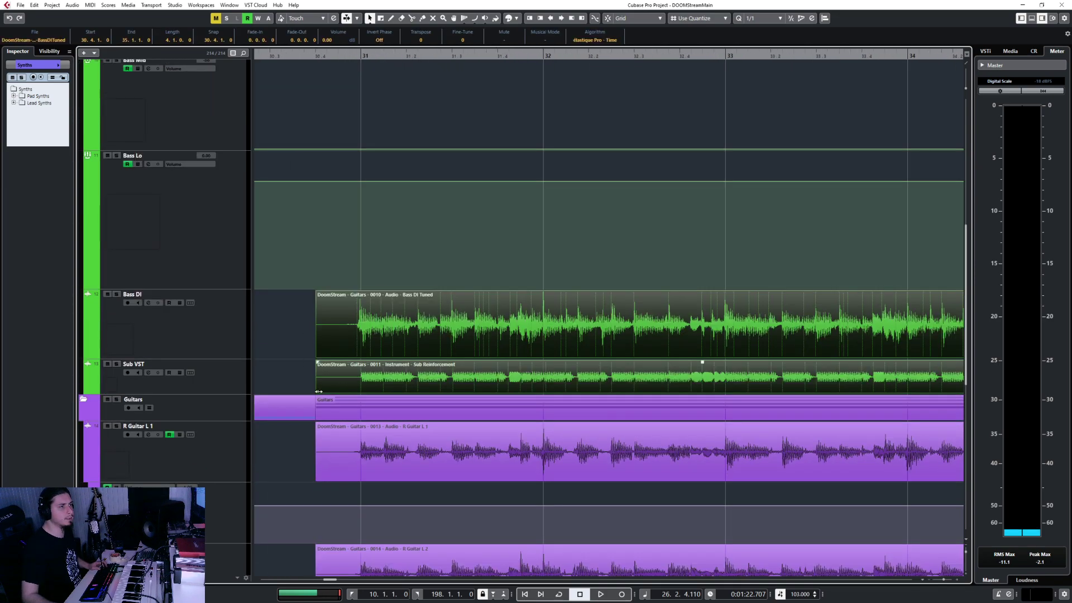
drag(316, 292, 355, 292)
Step: Trim the starts of the four R Guitar L and R clips to just before bar 31 and give them a short fade-in
scroll(330, 313, down, 4)
click(331, 271)
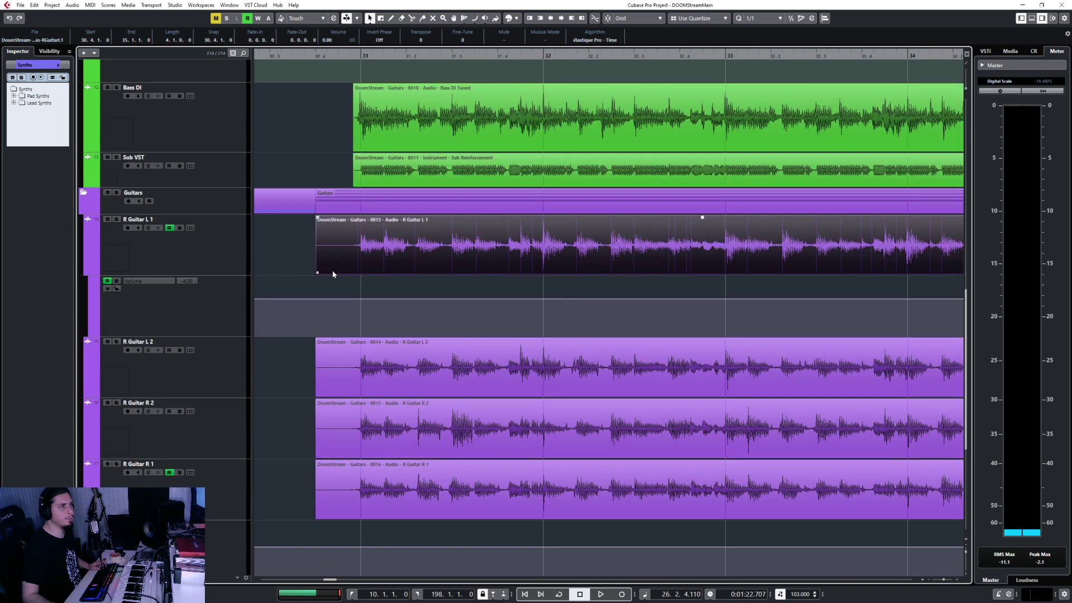
shift+click(338, 387)
shift+click(337, 443)
shift+click(336, 497)
drag(317, 514, 356, 510)
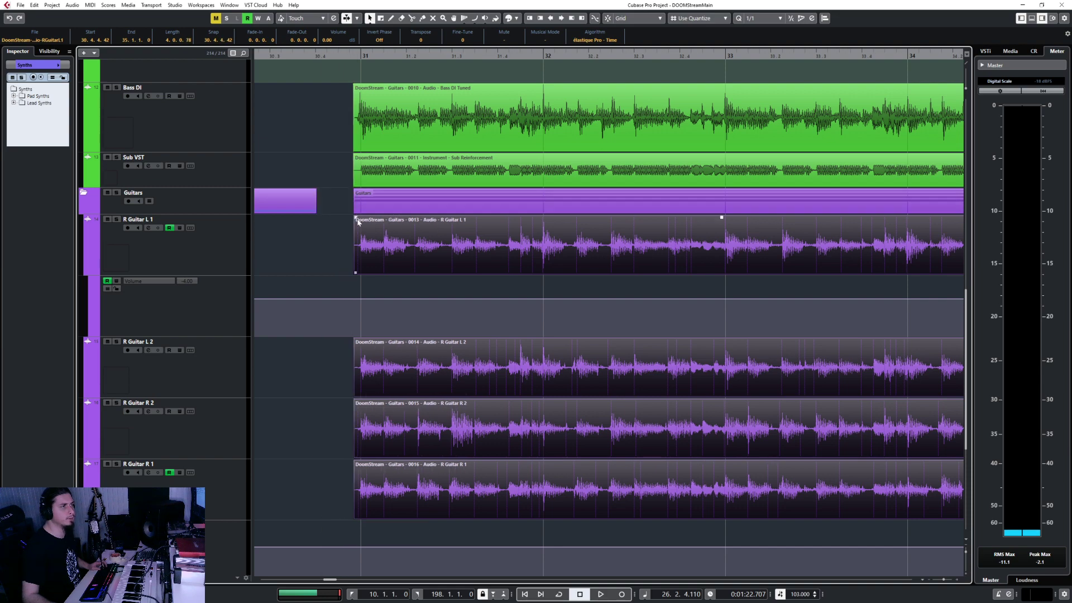
drag(355, 217, 358, 218)
scroll(360, 282, down, 3)
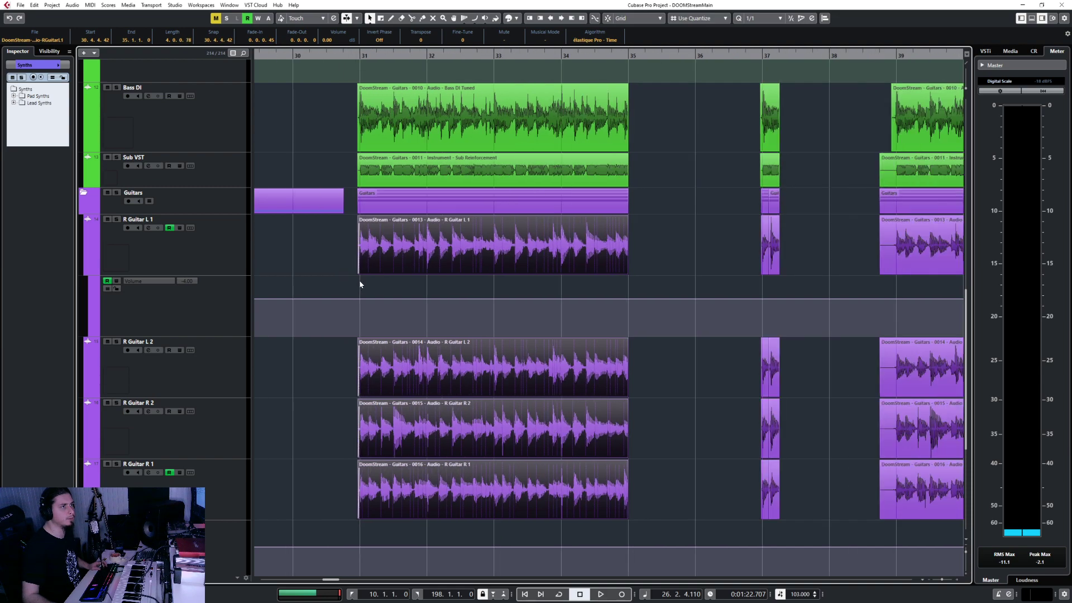
Step: Play the section from bar 30 into bar 31 to check the bass and guitar clip starts
click(325, 53)
key(space)
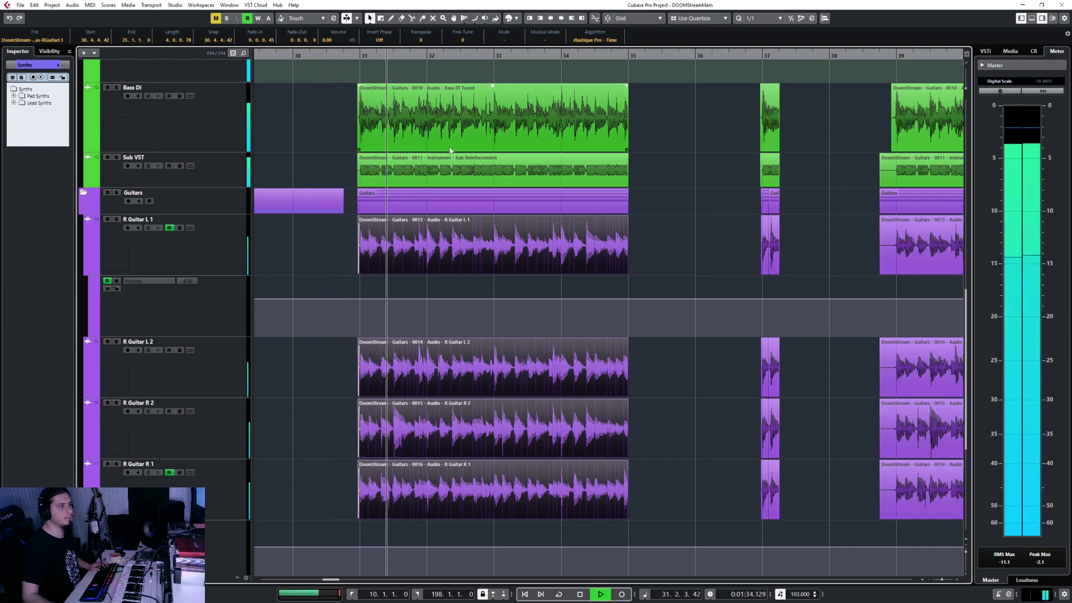
scroll(662, 222, right, 3)
Step: Select the Bass DI, Sub VST and four R Guitar clips ending at bar 35 and give them a very short fade-out
click(406, 137)
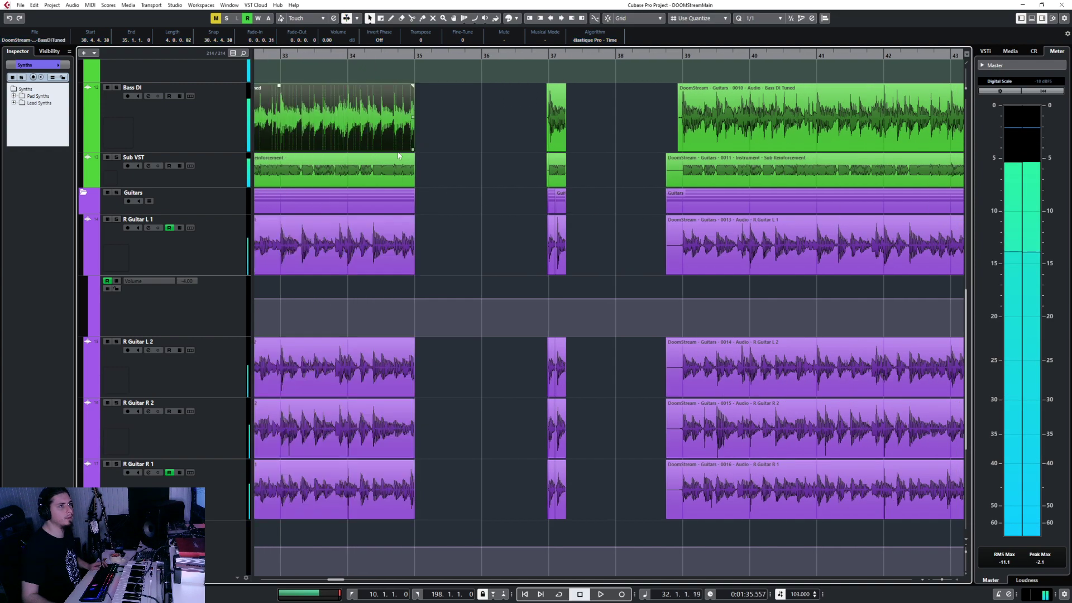
shift+click(393, 175)
shift+click(385, 261)
shift+click(373, 383)
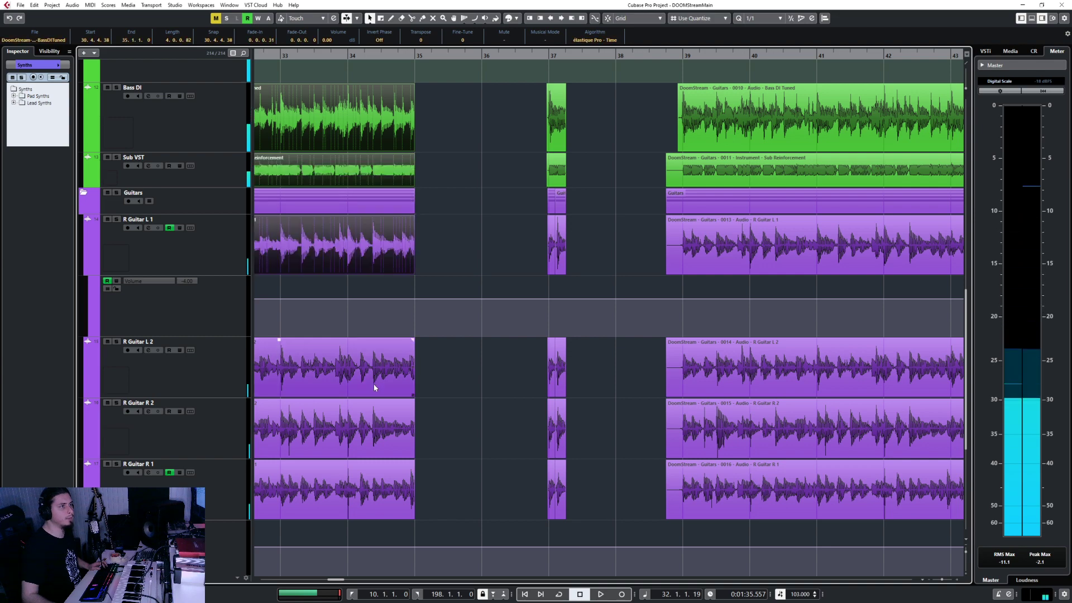
shift+click(376, 436)
shift+click(375, 480)
scroll(424, 174, up, 5)
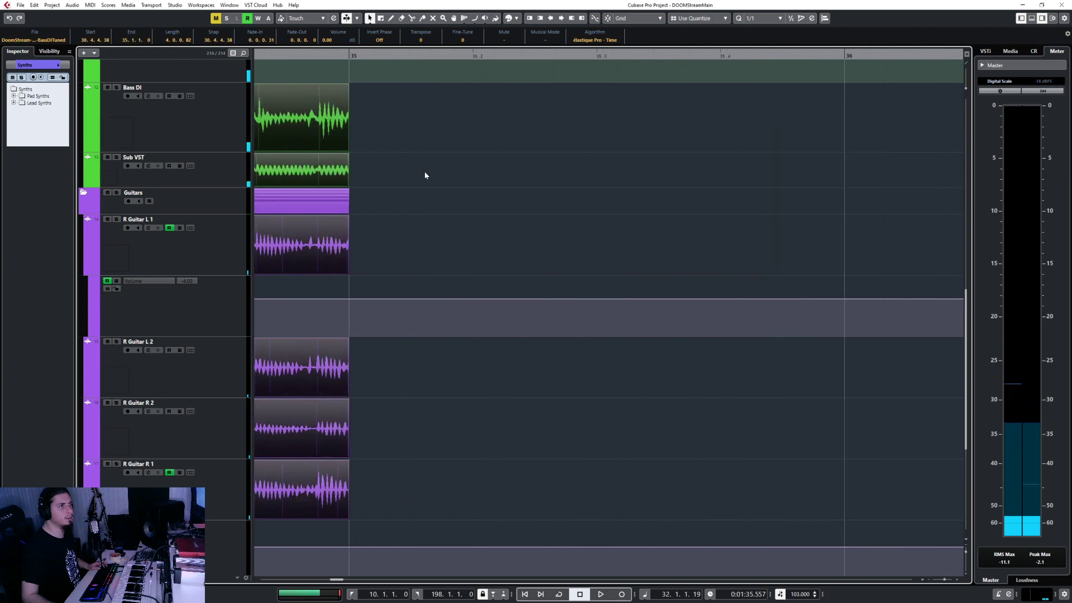
scroll(439, 103, left, 2)
drag(489, 86, 488, 86)
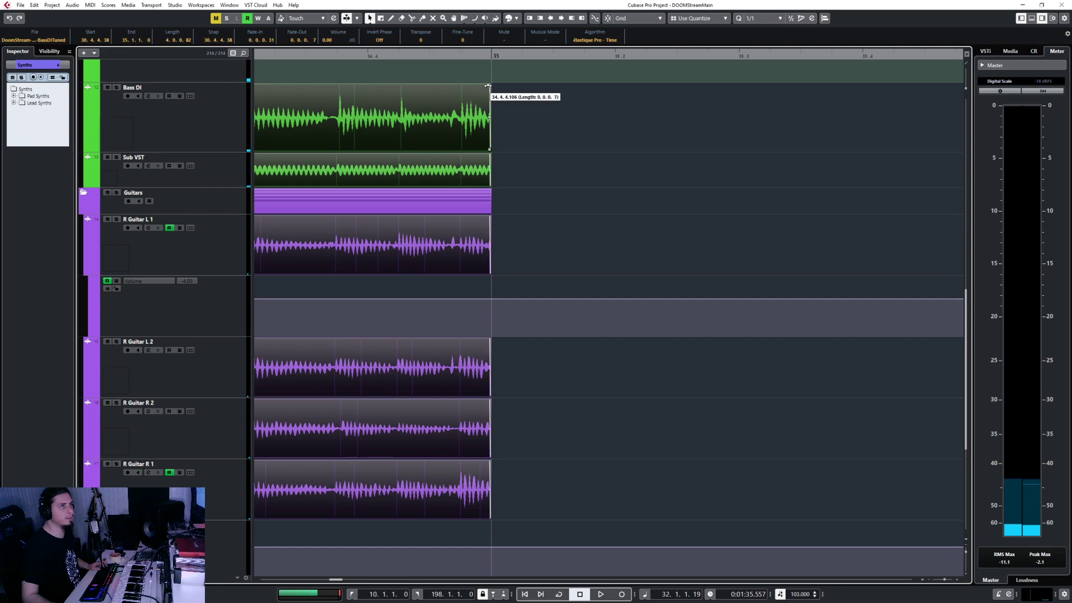
Step: Examine the edges of the short bass and guitar clips at bar 37
scroll(531, 133, down, 5)
scroll(539, 138, right, 3)
scroll(549, 145, up, 6)
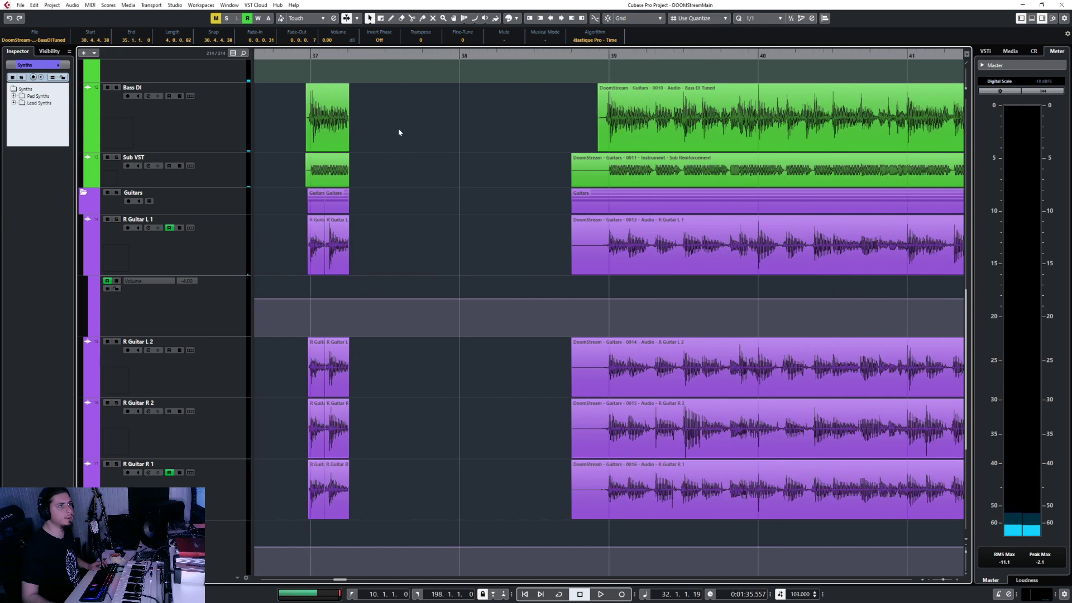
scroll(359, 137, left, 2)
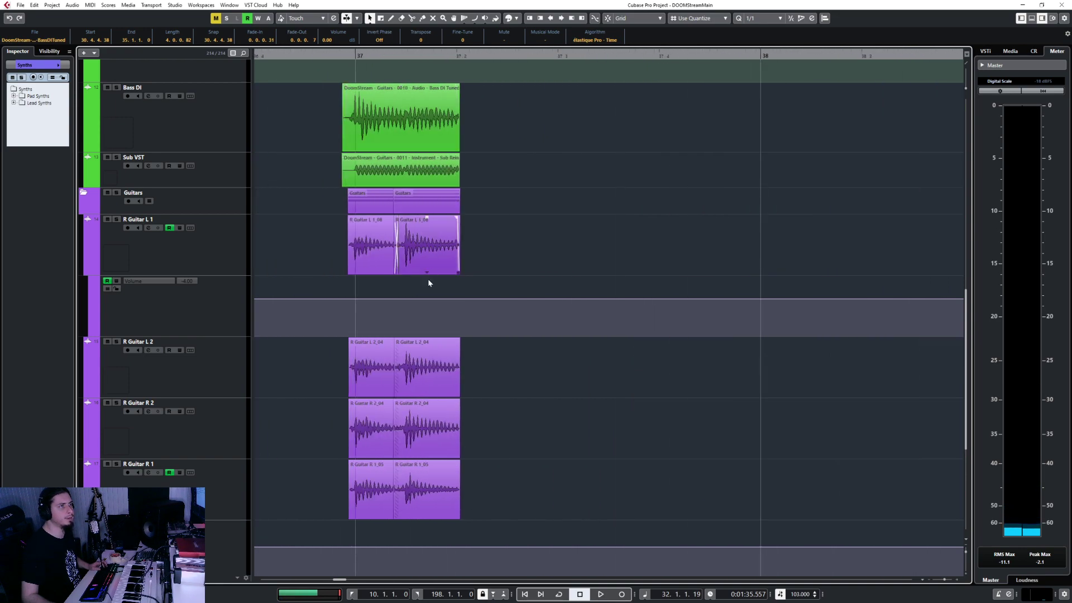
scroll(536, 434, down, 2)
scroll(536, 434, down, 2)
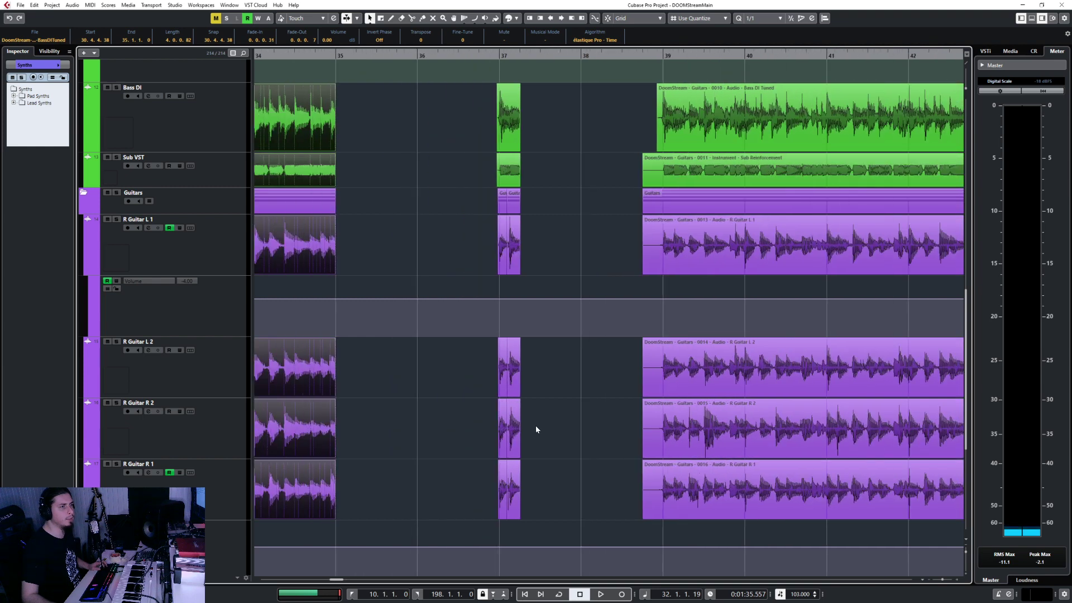
Step: Play from bar 33 across the bass and guitar clip endings at bar 35
scroll(366, 145, left, 2)
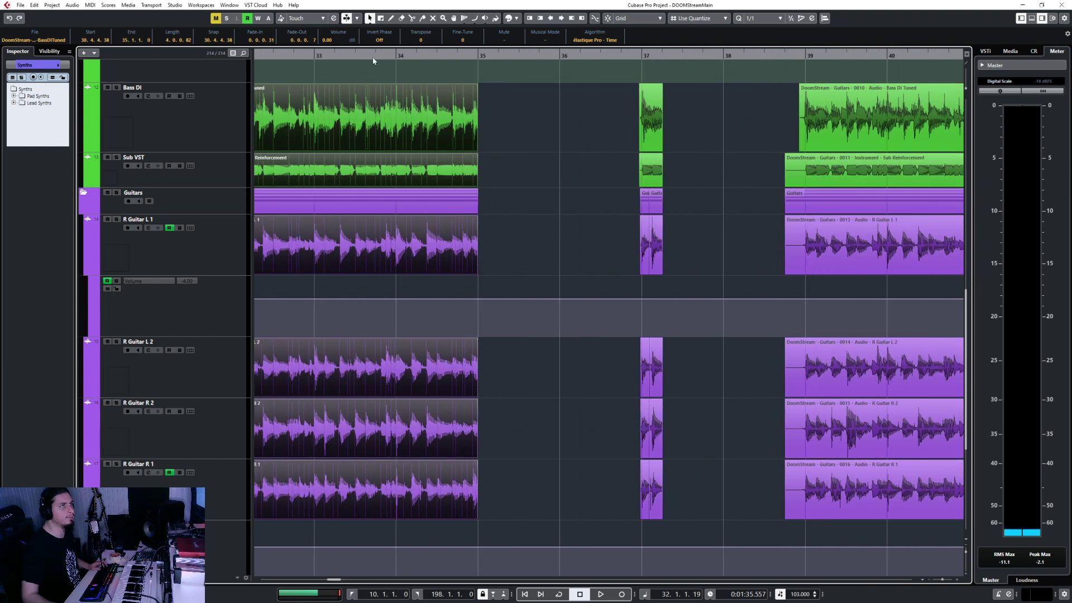
click(316, 53)
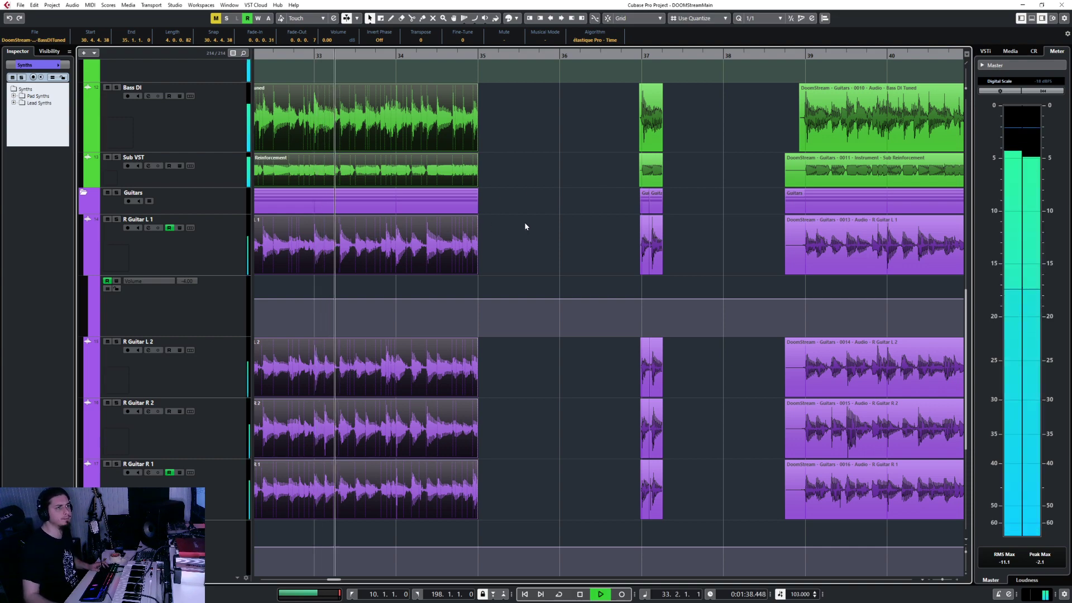
key(f)
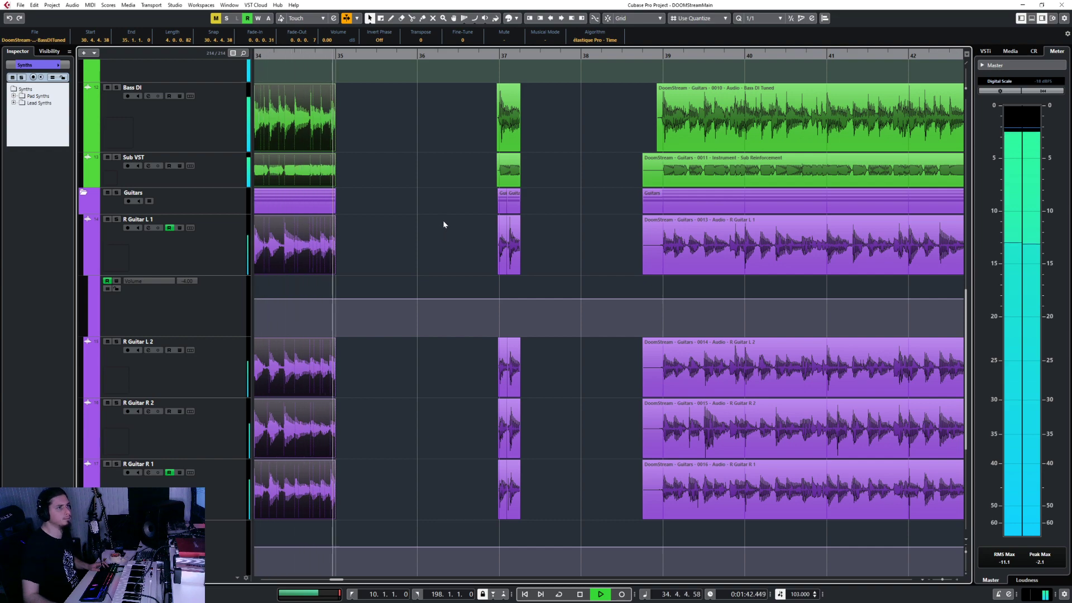
click(433, 183)
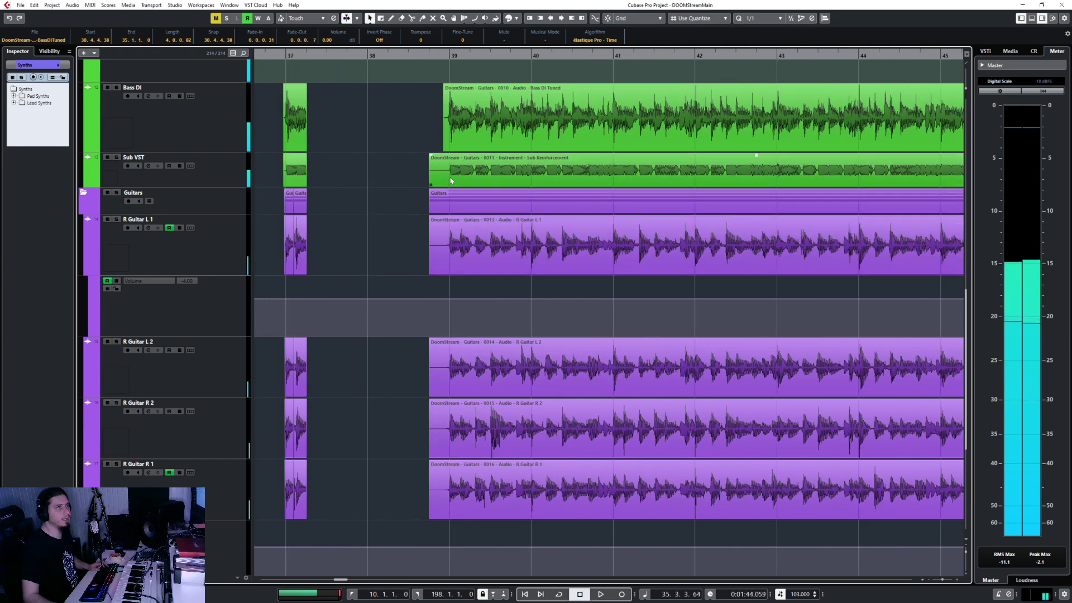
Step: Trim the starts of the Sub VST clip and the four R Guitar clips before bar 39 to line up with the Bass DI clip
key(h)
key(space)
drag(414, 185, 437, 185)
click(439, 247)
shift+click(425, 356)
shift+click(424, 430)
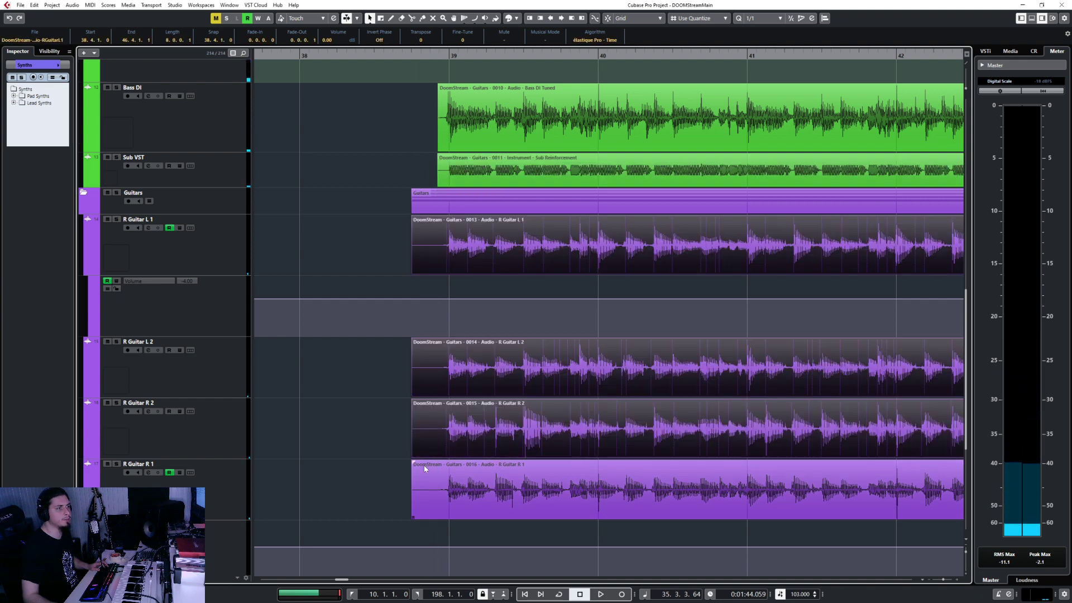
shift+click(417, 511)
drag(413, 517, 439, 517)
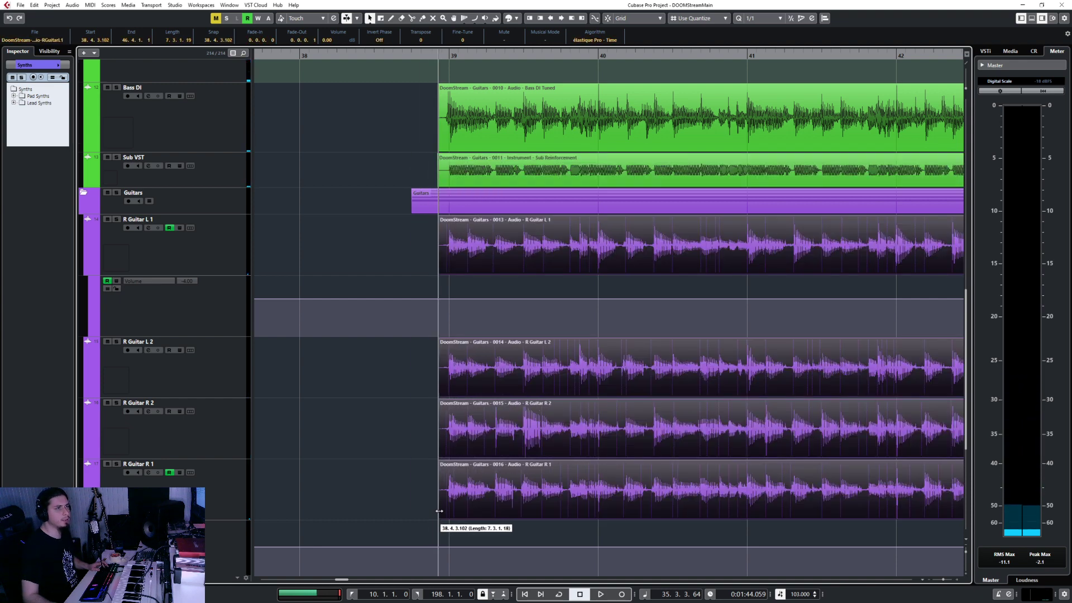
Step: Select the Bass DI, Sub VST and four R Guitar clips starting just before bar 39 and give them short fade-ins
drag(415, 123, 449, 159)
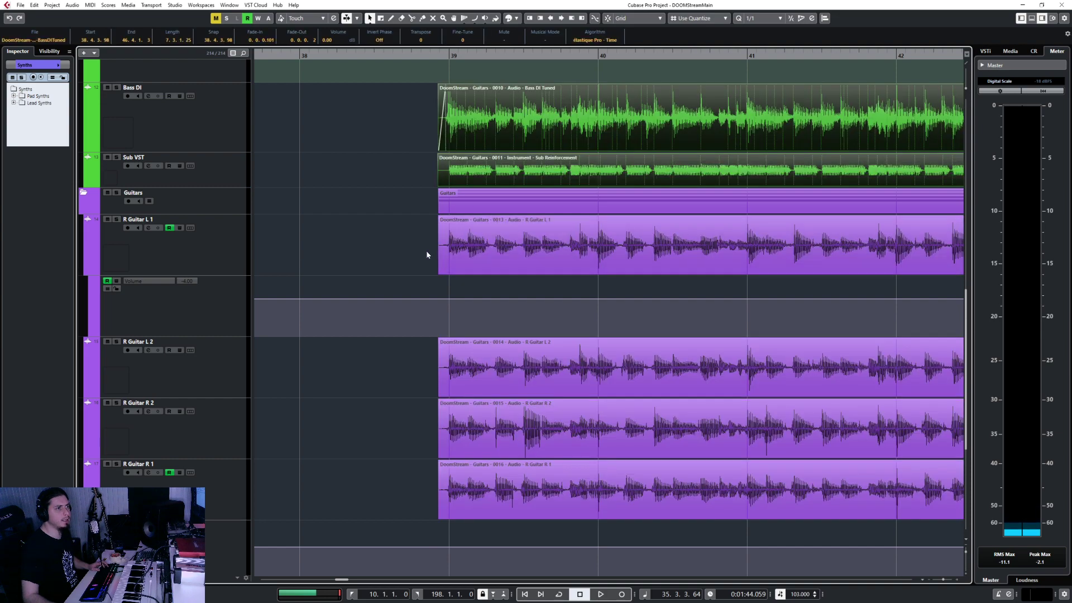
shift+click(441, 254)
drag(414, 384, 485, 501)
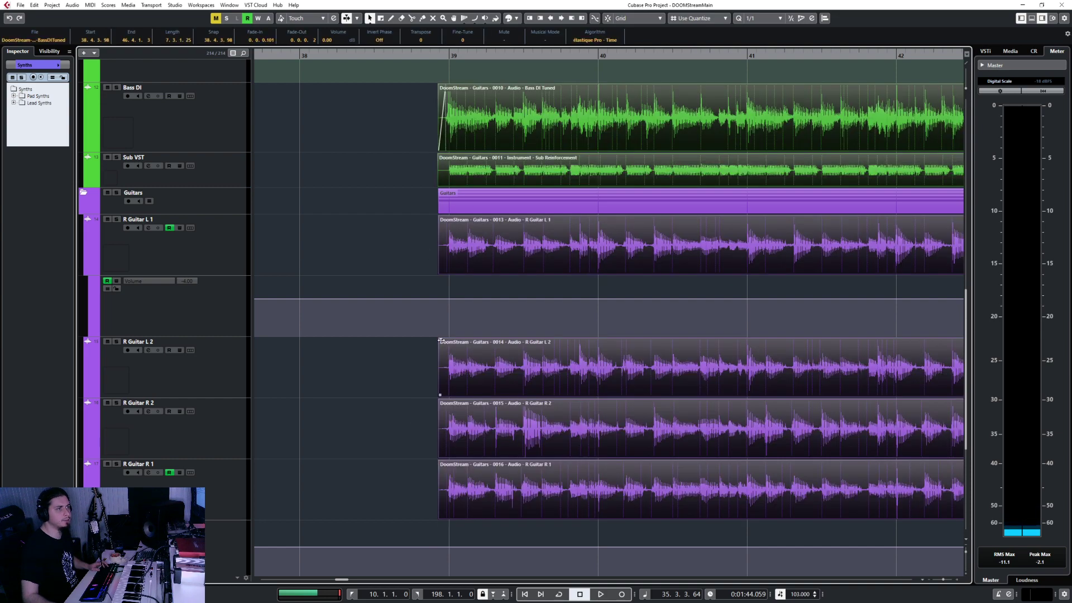
drag(440, 340, 448, 339)
scroll(396, 86, up, 5)
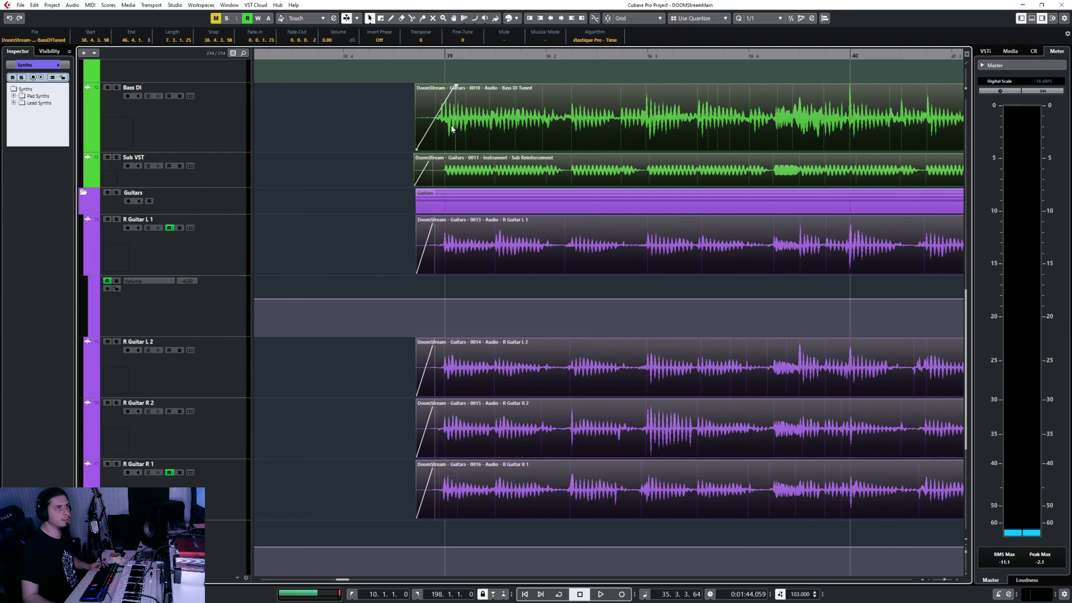
Step: Shorten the Bass DI clip's fade-in to 0.0.0.100 and trim its start to 38.4.4.19
click(456, 121)
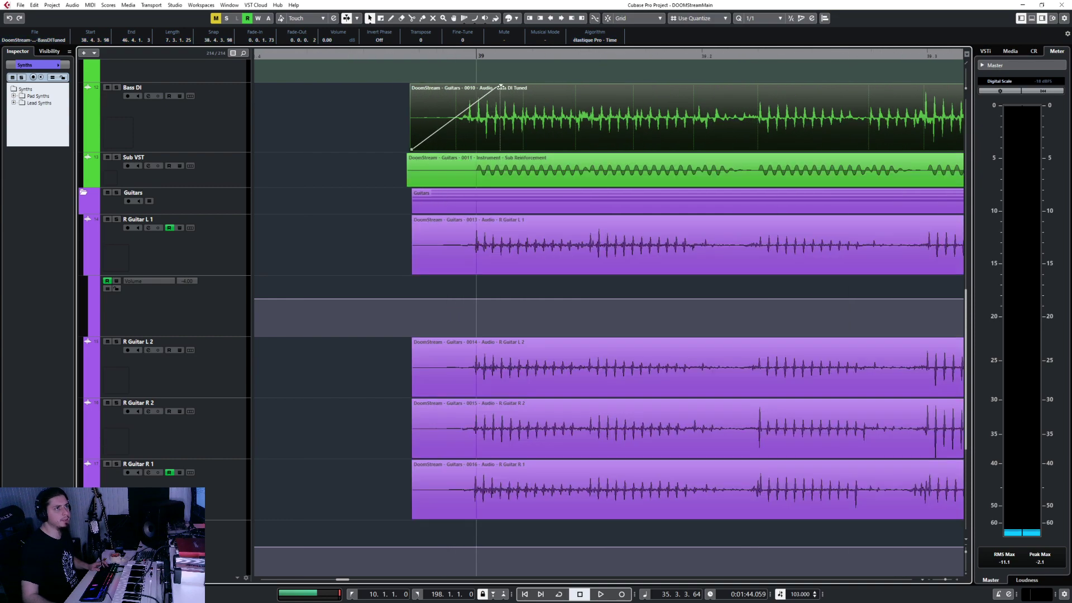
drag(501, 87, 458, 87)
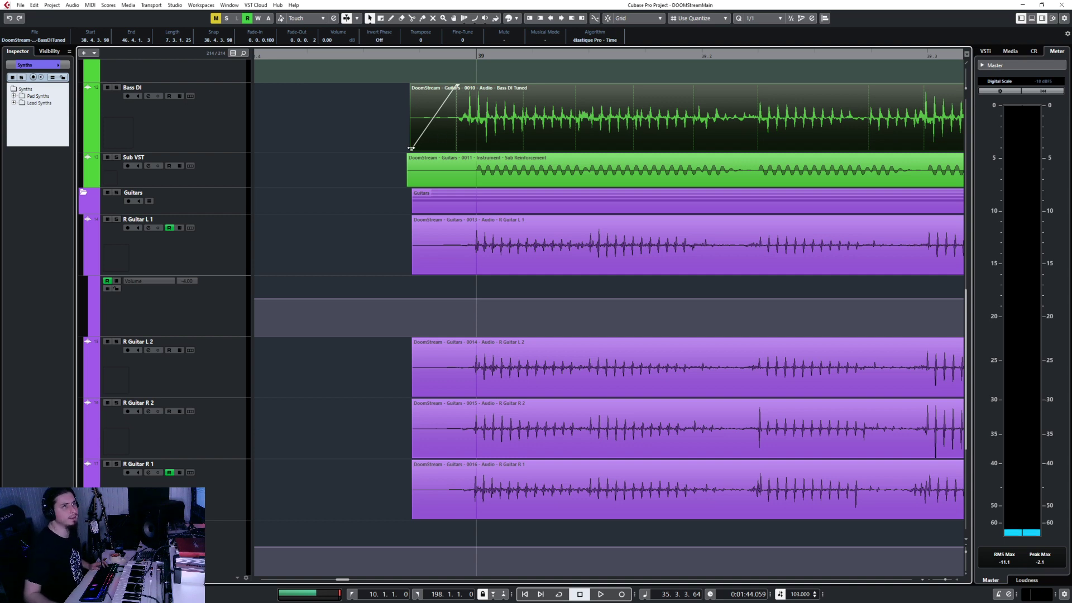
drag(411, 148, 431, 150)
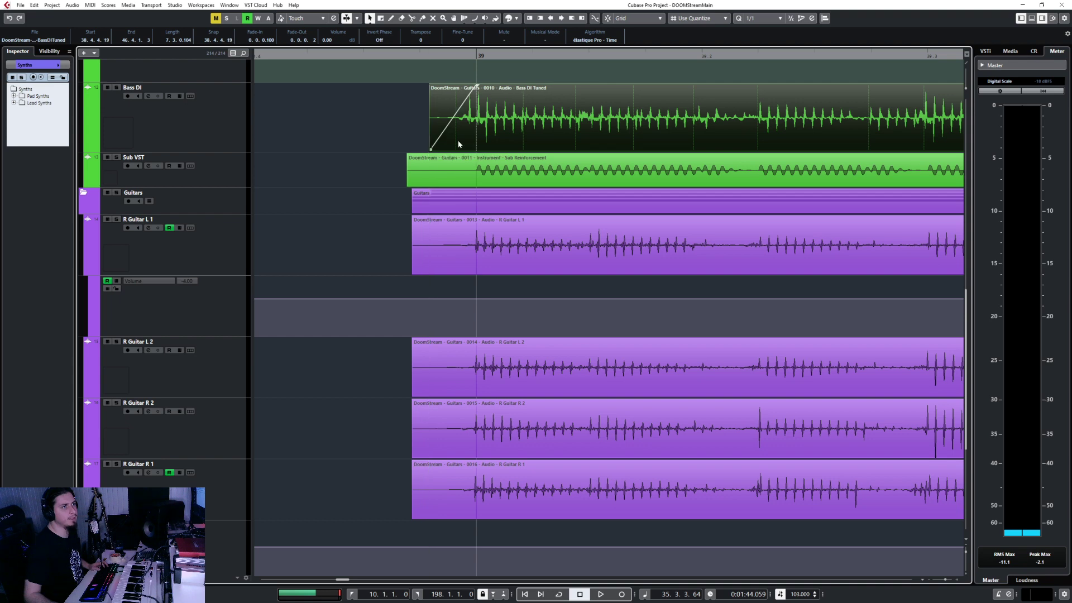
Step: Trim the start of the Sub VST clip before bar 39 to 38.4.4.21, close to the Bass DI clip's start
click(441, 240)
click(429, 166)
drag(409, 184, 431, 184)
Step: Play from bar 38 through the bass and guitar entry at bar 39 and on across the gap before bar 47
scroll(396, 163, down, 2)
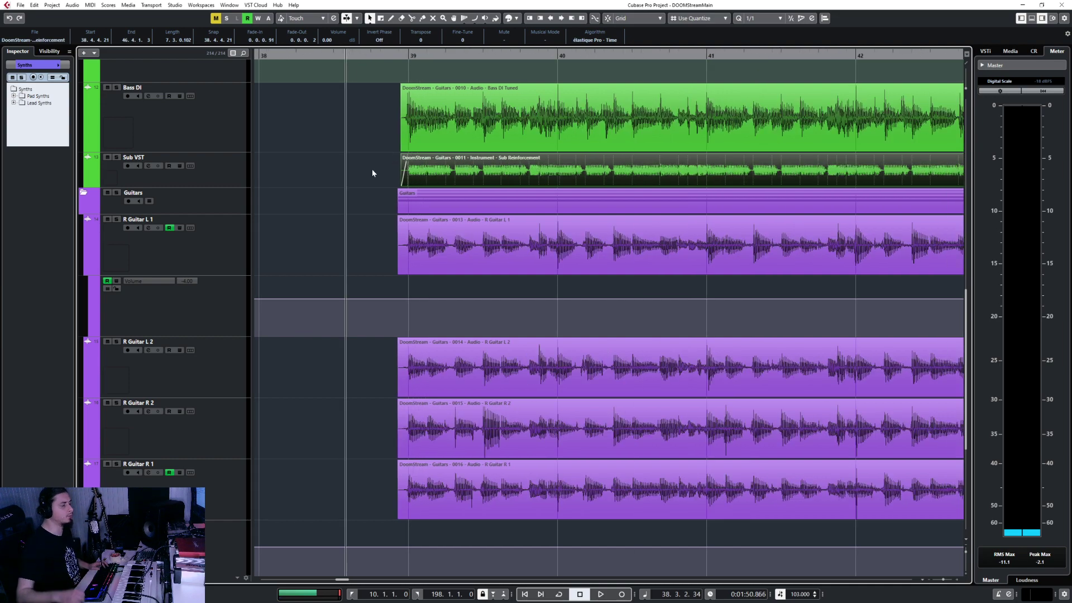
key(space)
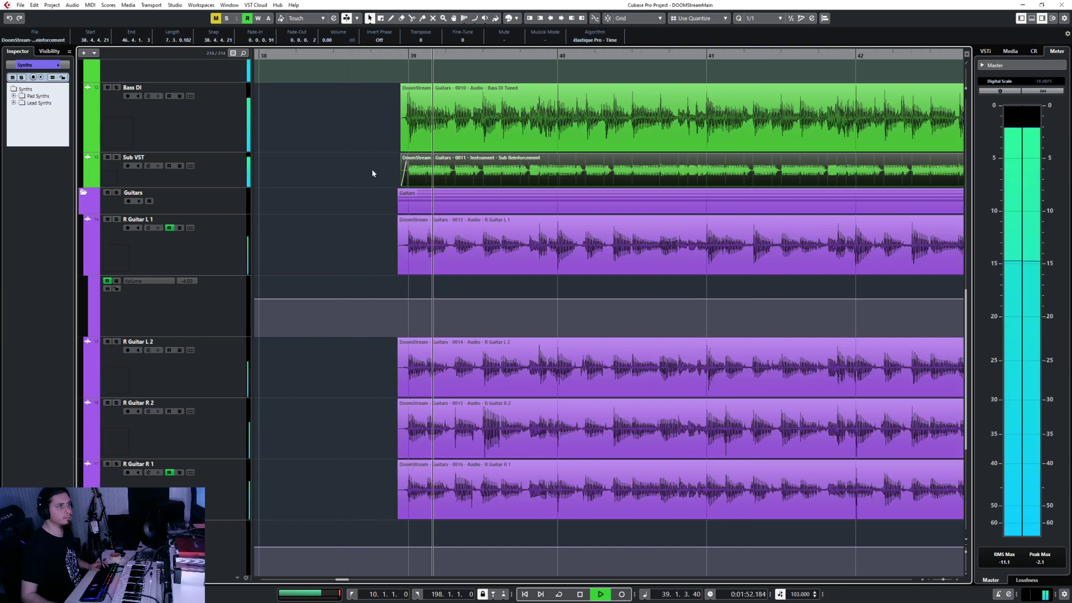
scroll(377, 175, down, 2)
scroll(398, 202, right, 5)
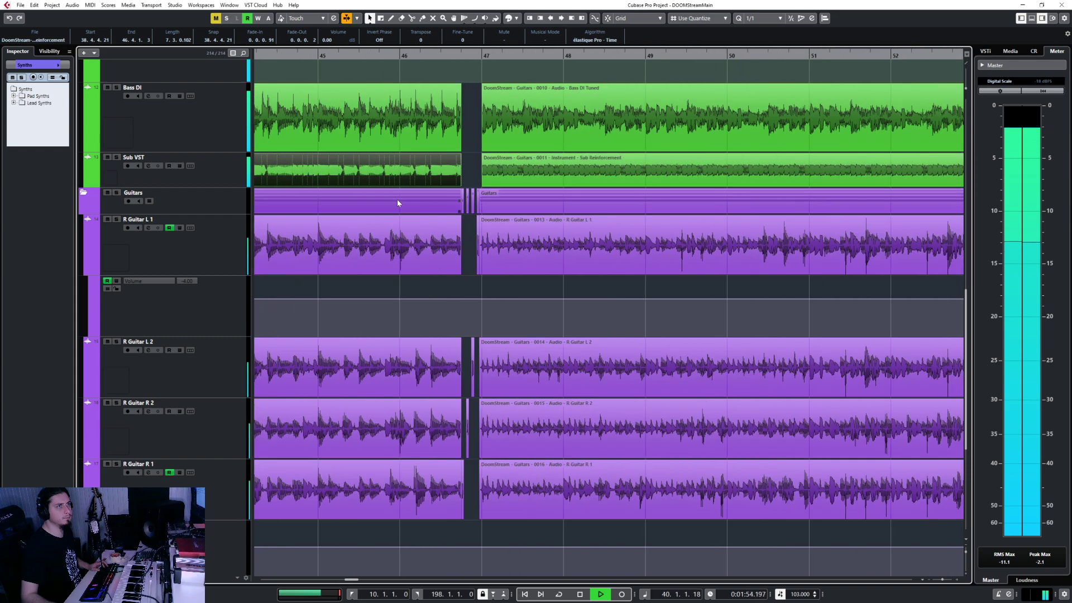
click(419, 239)
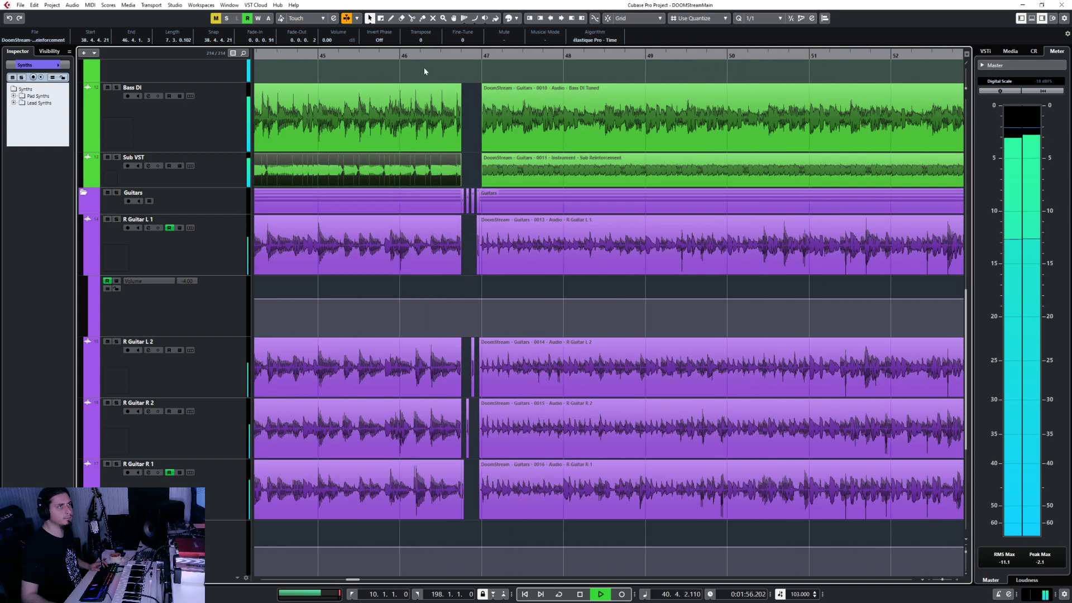
scroll(447, 175, up, 3)
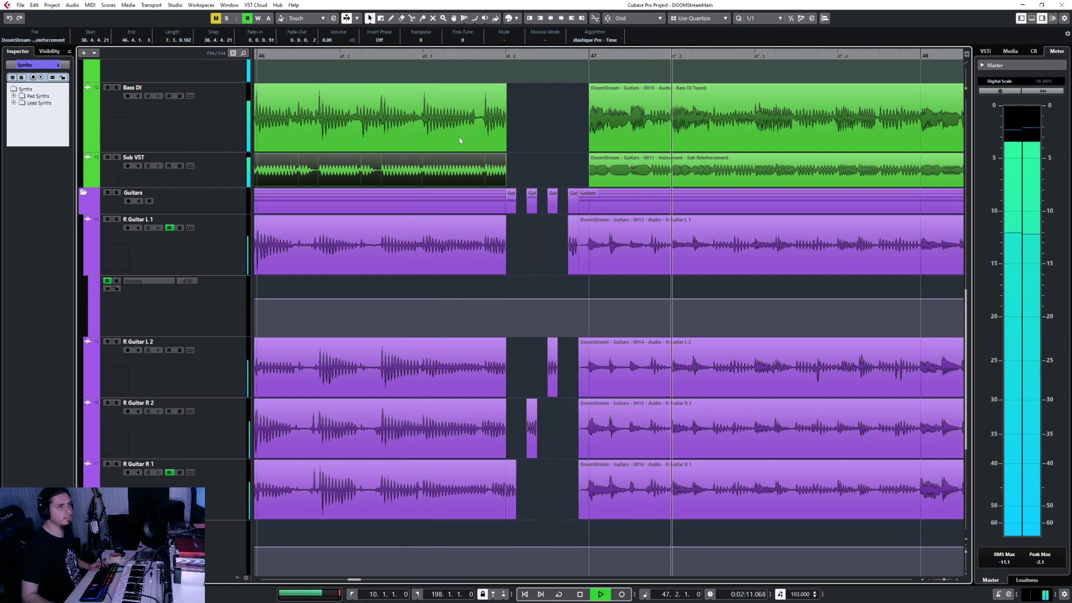
key(space)
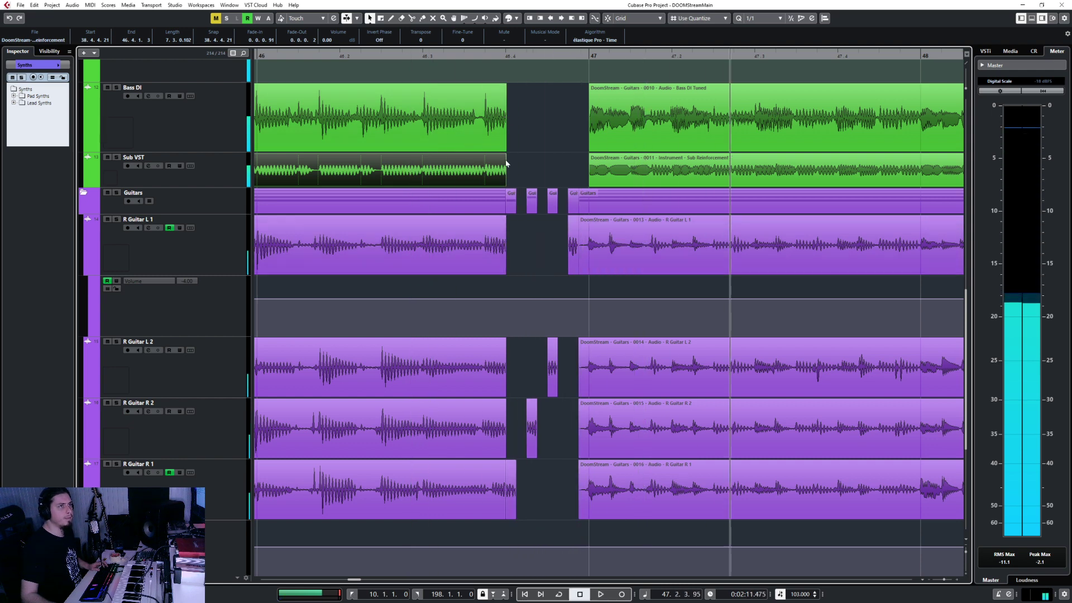
Step: Solo the Guitars and Bass folders, play from just before bar 46 across the gap into bar 47, and clear the solos
scroll(515, 420, down, 1)
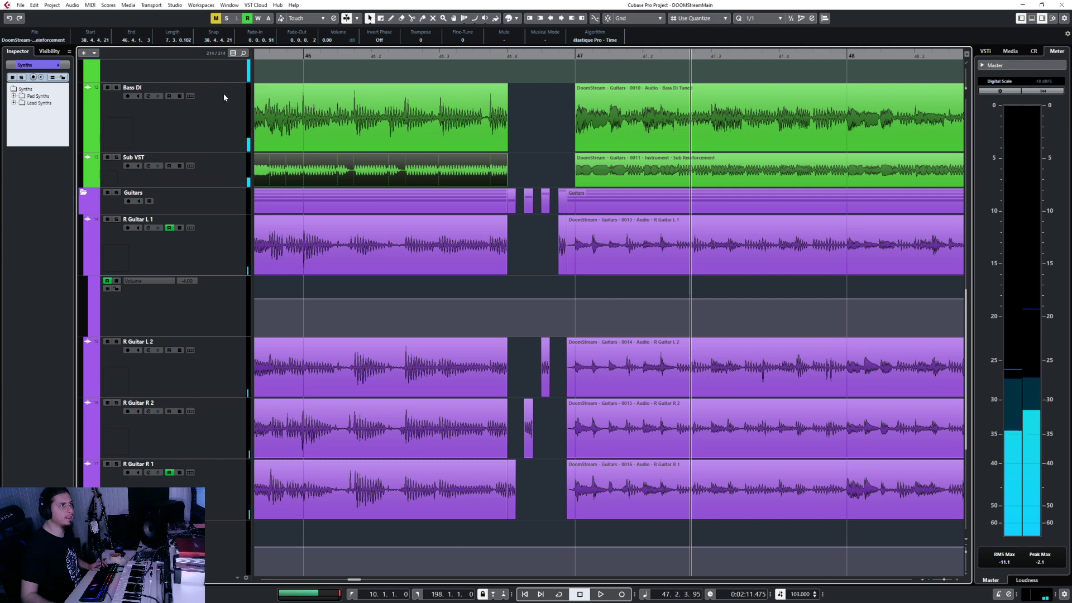
scroll(306, 202, up, 3)
click(233, 307)
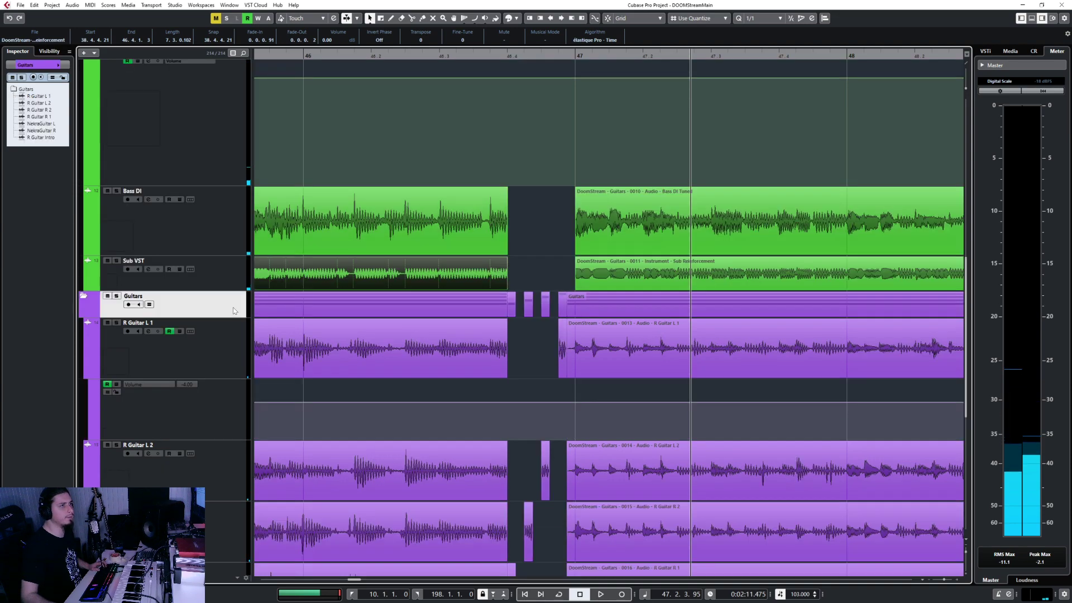
key(s)
scroll(306, 252, up, 3)
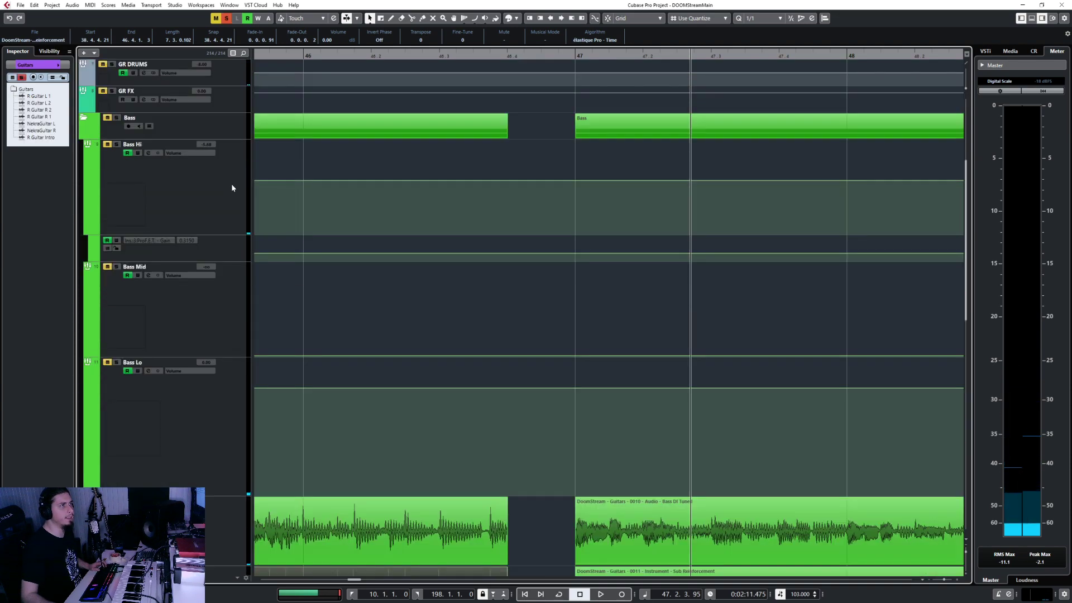
click(230, 132)
key(s)
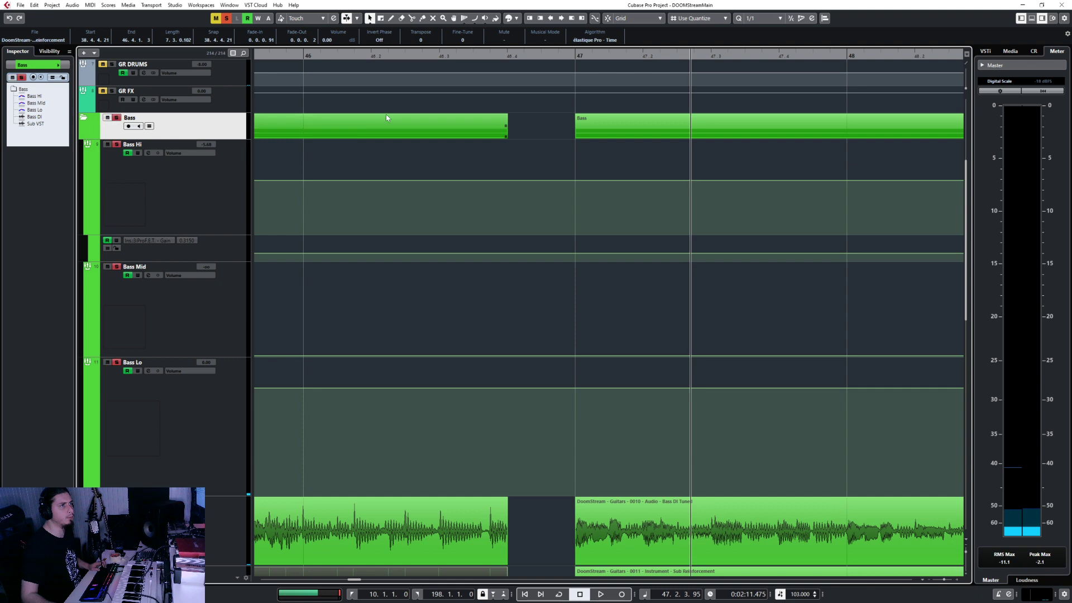
click(289, 55)
key(space)
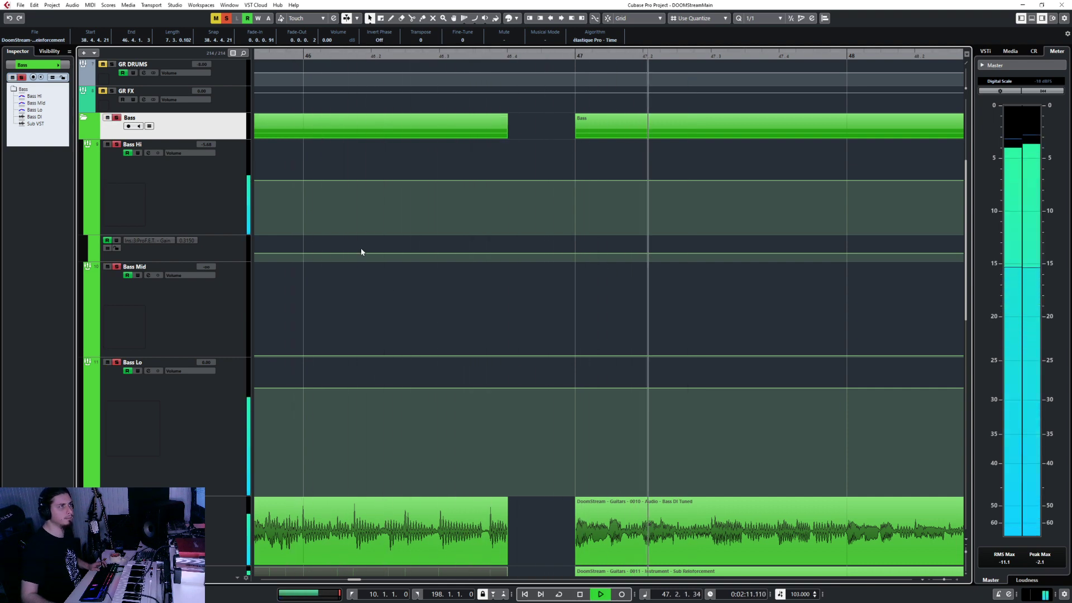
key(space)
scroll(229, 311, down, 5)
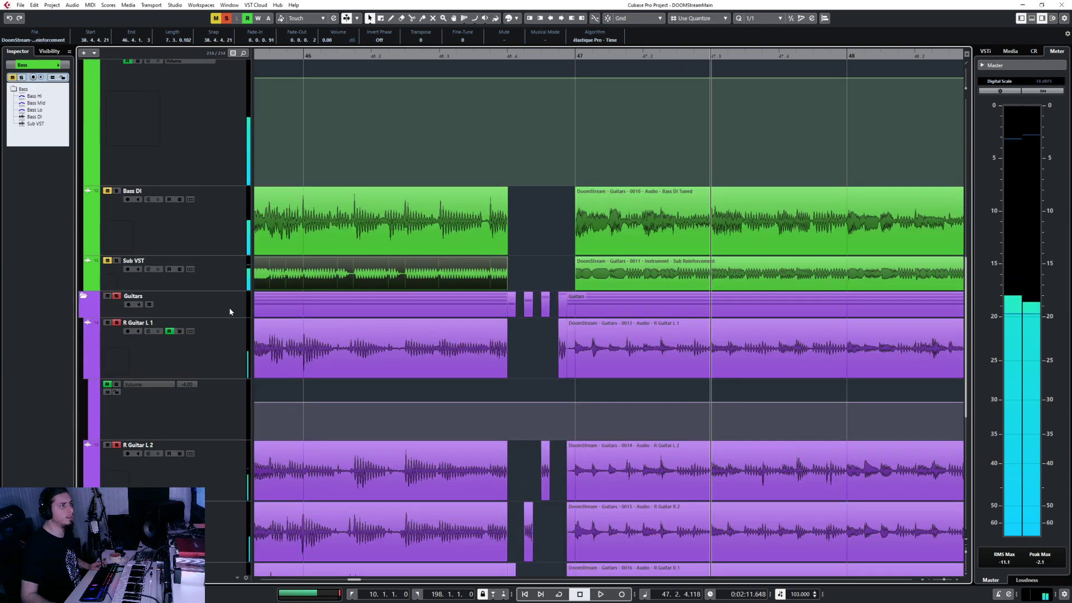
click(230, 311)
Step: Select the Bass DI, Sub VST and four R Guitar clips that end at bar 55
scroll(472, 367, down, 5)
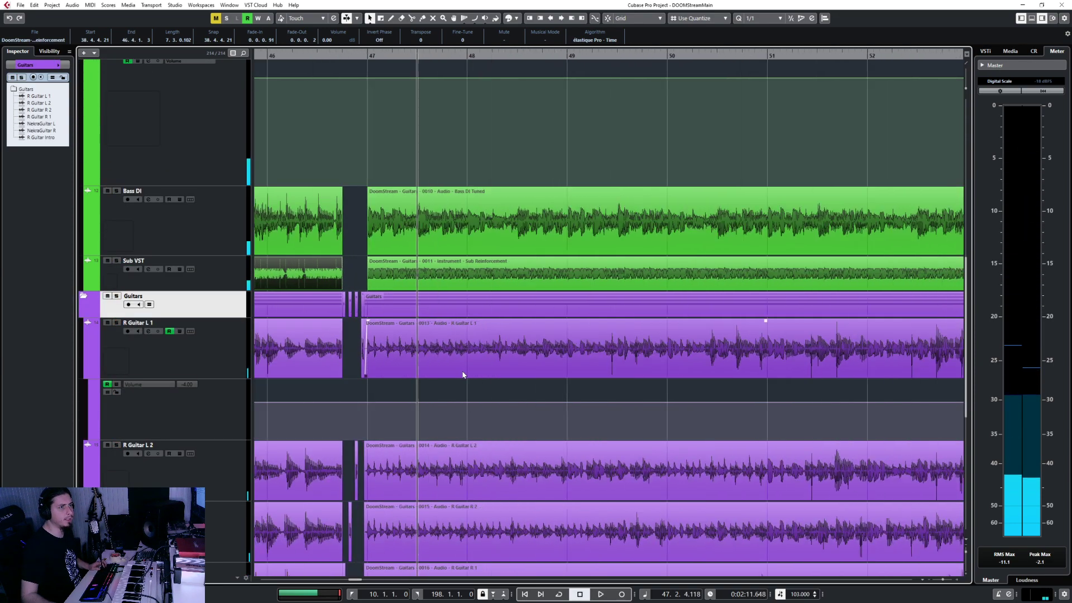
scroll(463, 374, right, 2)
scroll(530, 358, right, 3)
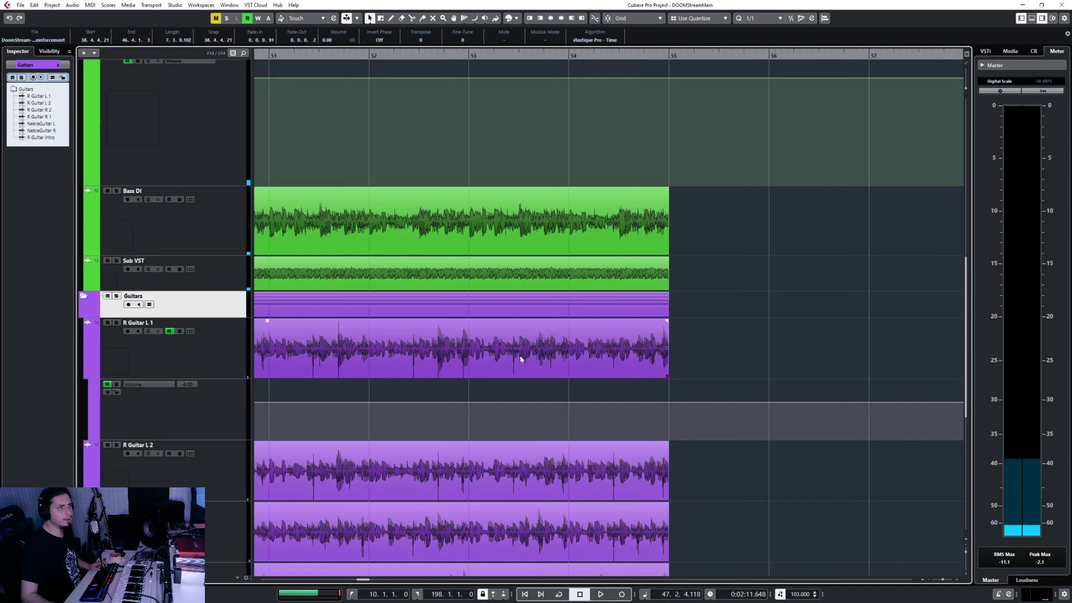
scroll(428, 360, right, 5)
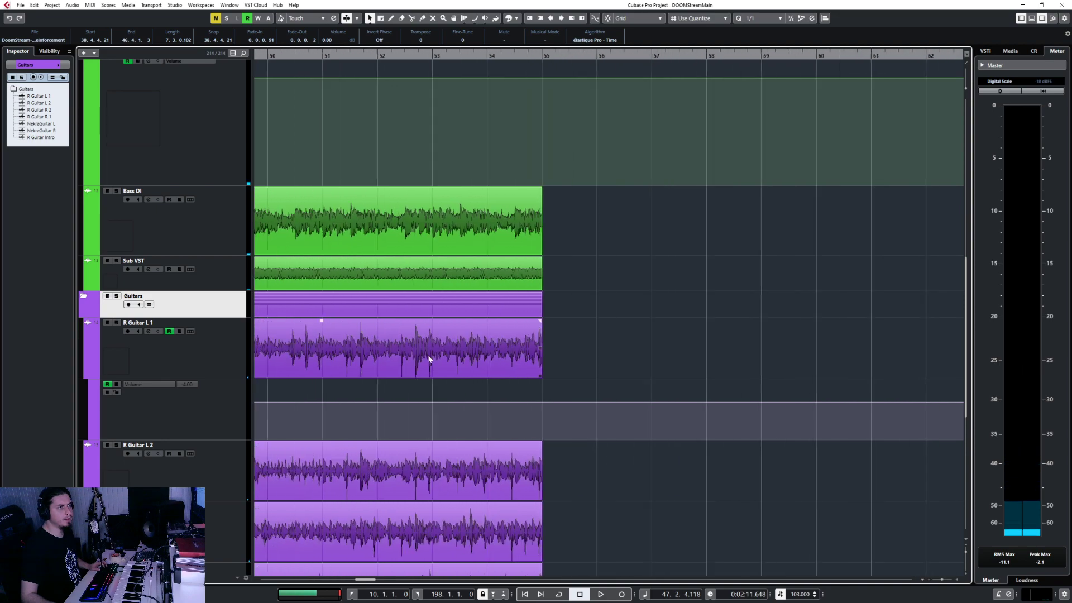
scroll(696, 344, up, 2)
click(716, 246)
shift+click(717, 273)
shift+click(719, 349)
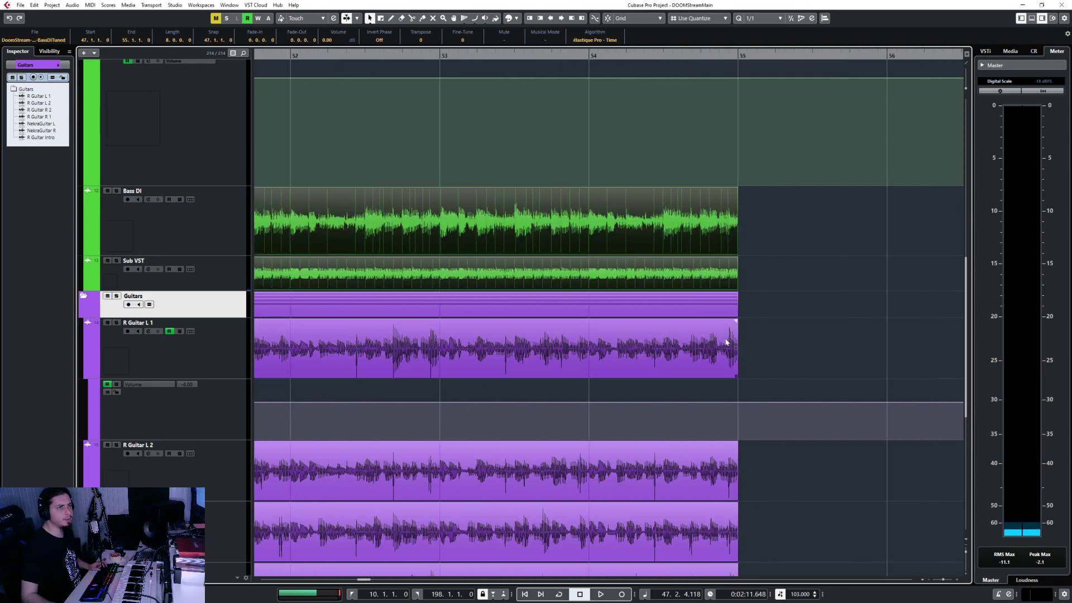
shift+click(722, 488)
shift+click(723, 526)
scroll(720, 446, down, 5)
scroll(717, 358, up, 2)
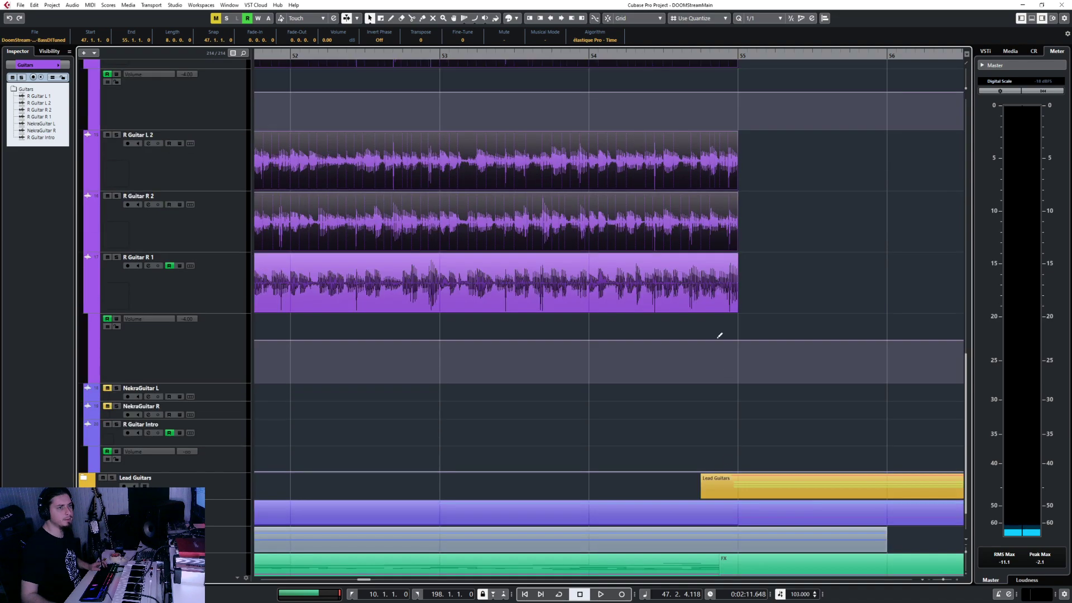
shift+click(729, 304)
Step: Extend the ends of the selected bass and guitar clips to 55.1.1.4 and give them a 0.0.0.4 fade-out
scroll(736, 297, up, 1)
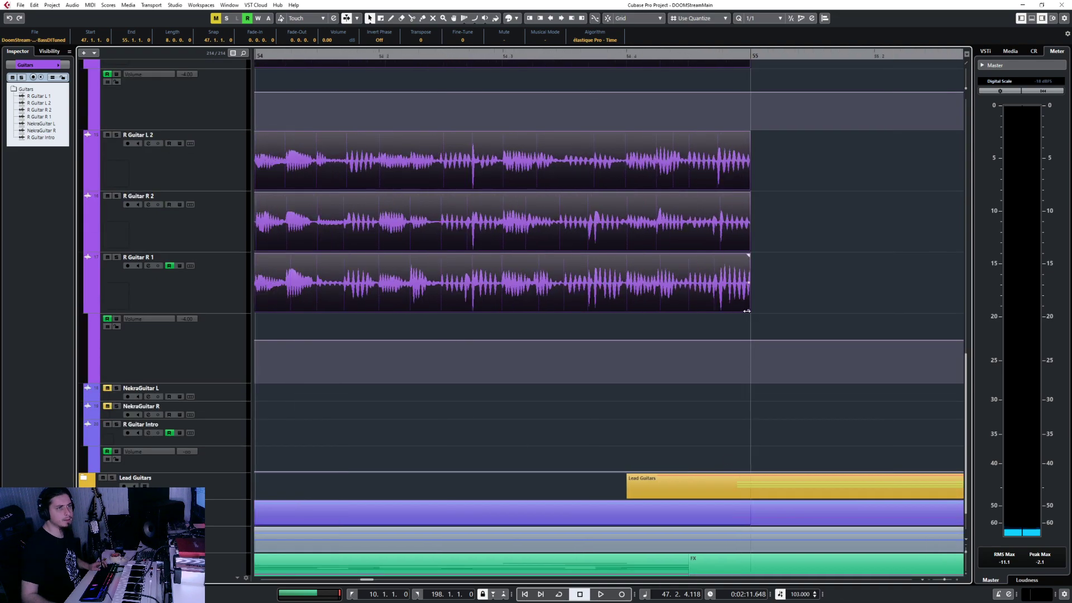
scroll(753, 279, up, 2)
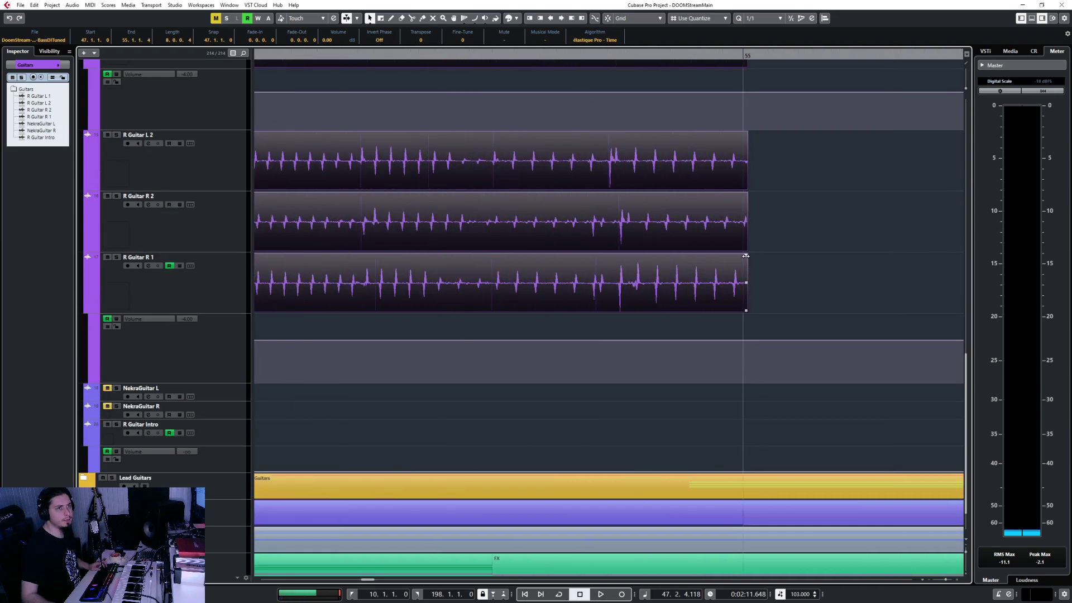
scroll(734, 286, up, 2)
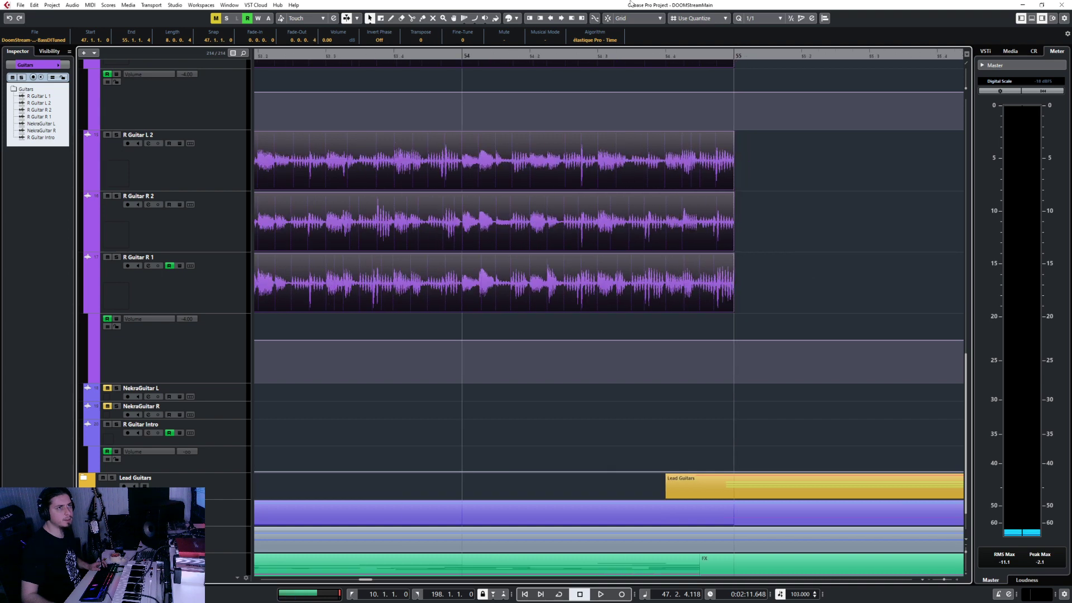
Step: Play from the middle of bar 54 across the bass and guitar clip endings at bar 55
click(553, 57)
key(space)
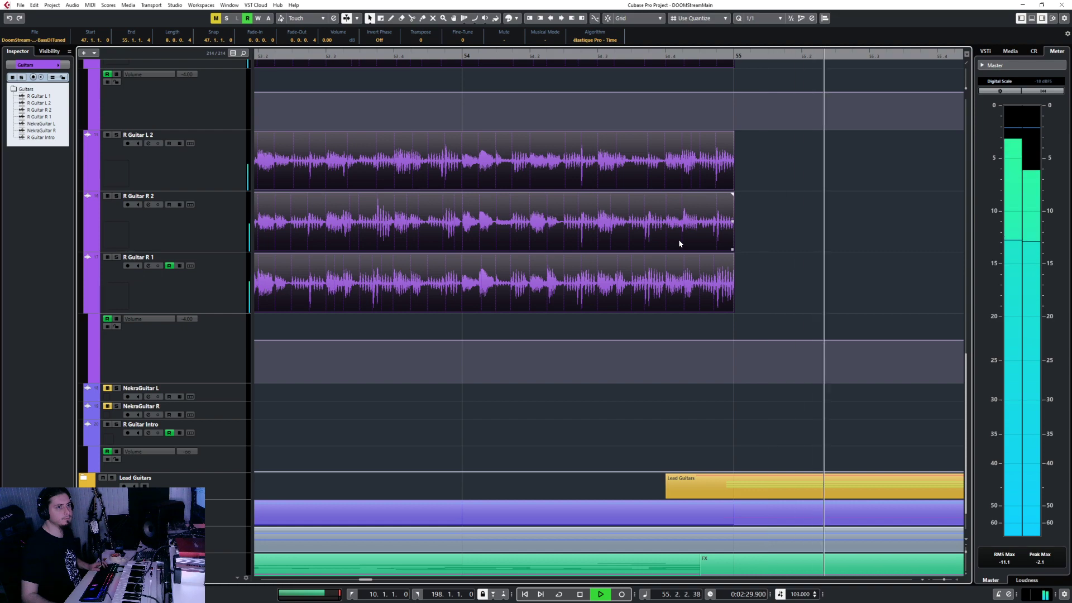
scroll(680, 244, down, 3)
scroll(678, 240, right, 10)
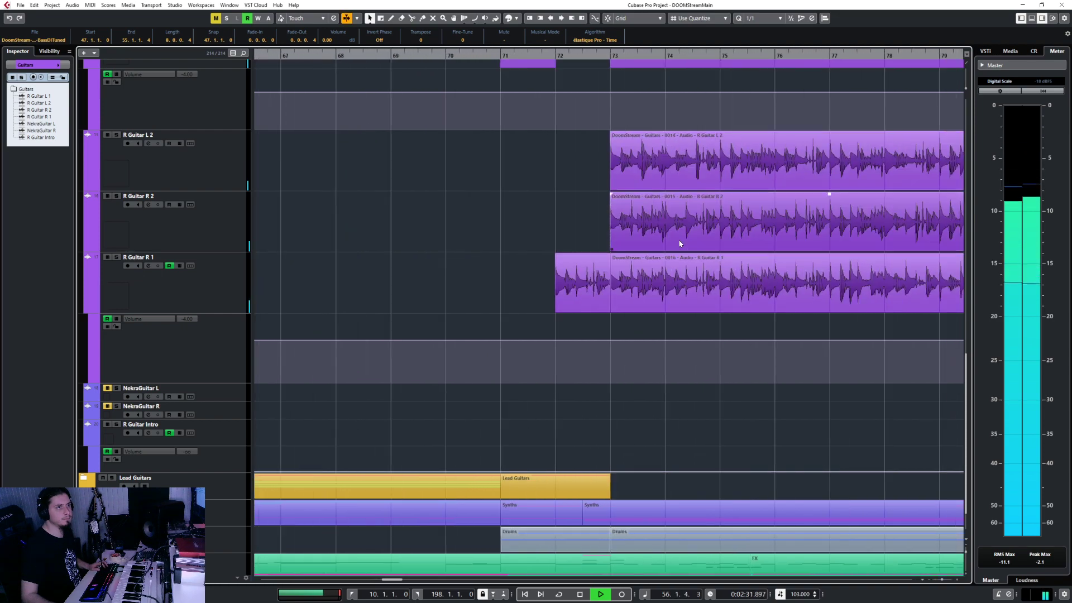
key(space)
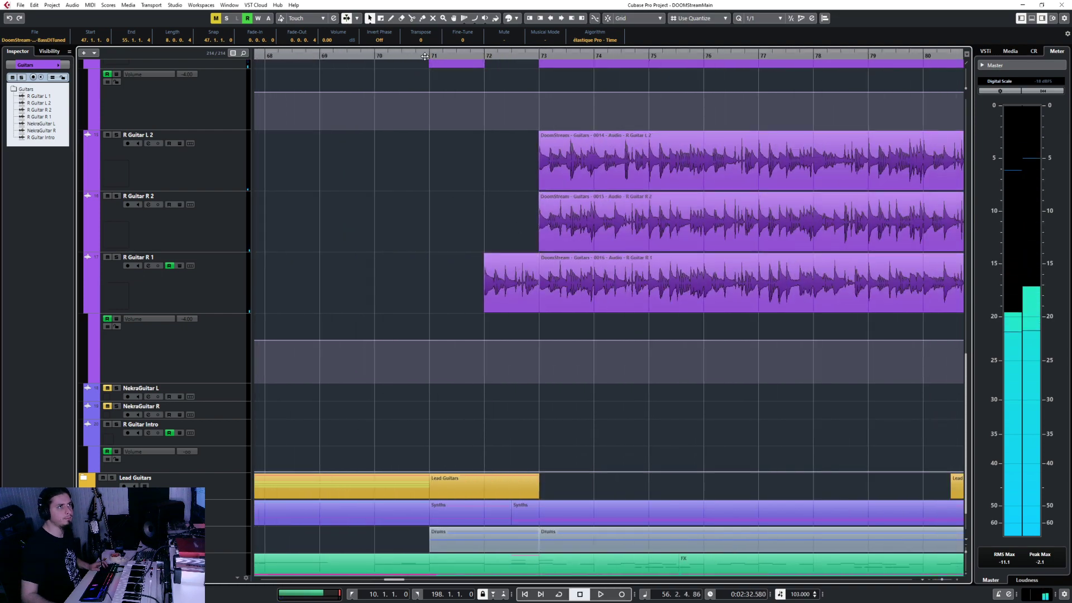
Step: Play from just before bar 71 through the R Guitar L 1 and R 1 entries and the full entry at bar 73
click(425, 56)
scroll(456, 250, up, 4)
key(space)
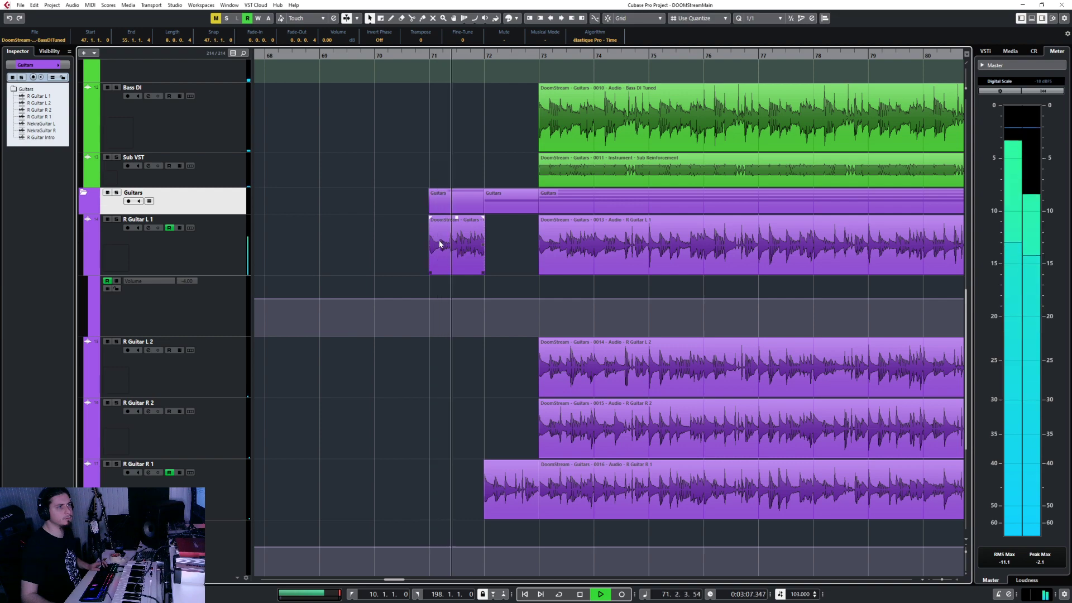
ctrl+scroll(439, 244, up, 5)
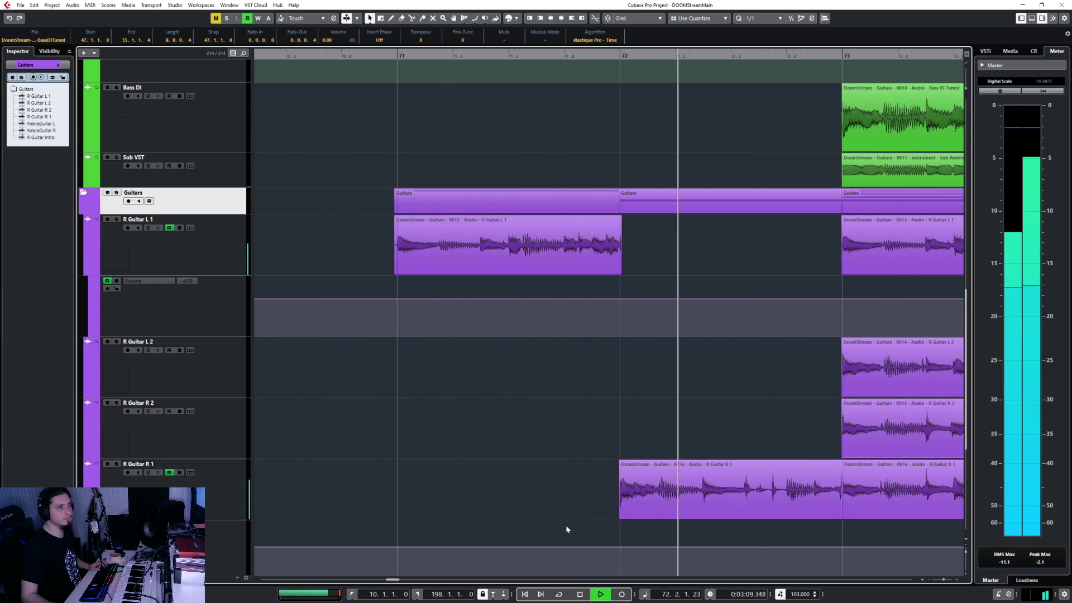
ctrl+scroll(547, 469, down, 4)
key(f)
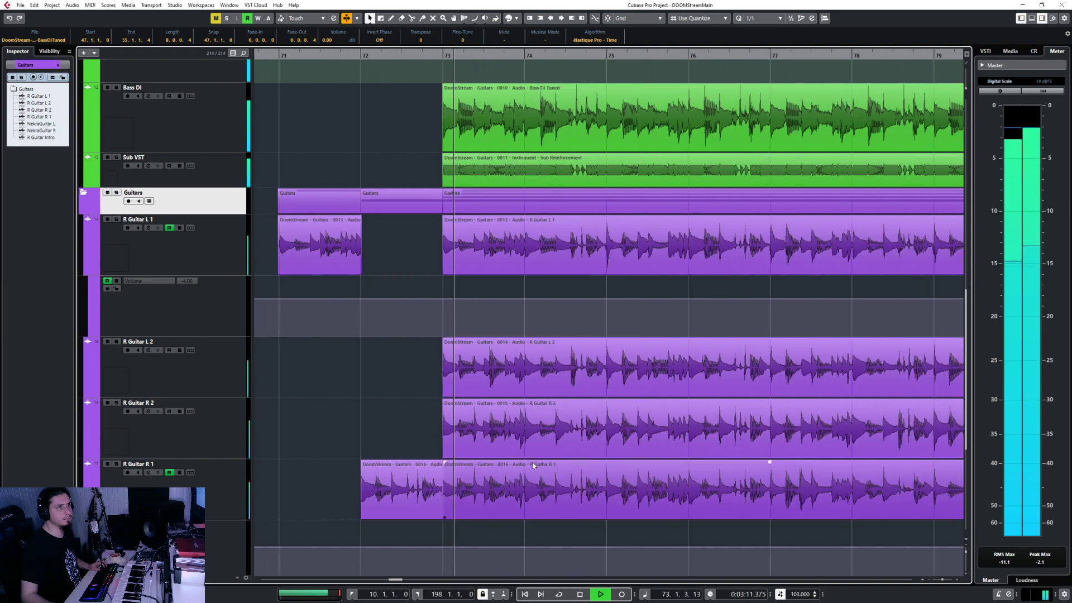
ctrl+scroll(436, 146, up, 6)
key(space)
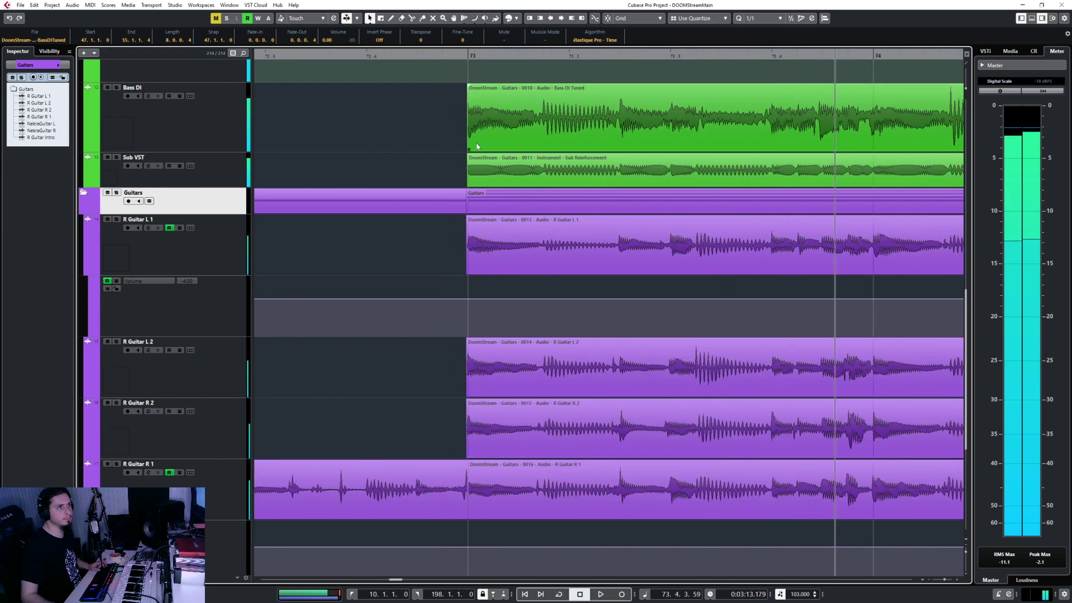
Step: Select the Bass DI and Sub VST clips at bar 73 and extend their starts slightly ahead of the bar
click(477, 146)
shift+click(474, 178)
drag(469, 184, 466, 185)
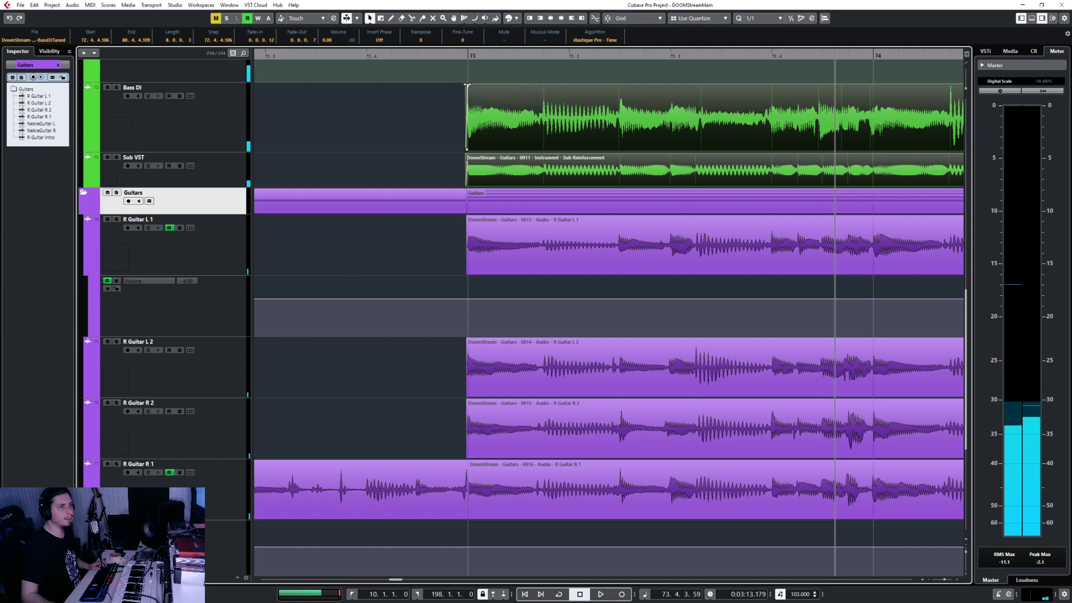
Step: Extend the starts of the R Guitar L 1, L 2 and R 2 clips at bar 73 to 72.4.4.112 with a 0.0.0.3 fade-in
click(478, 384)
shift+click(474, 419)
shift+click(486, 263)
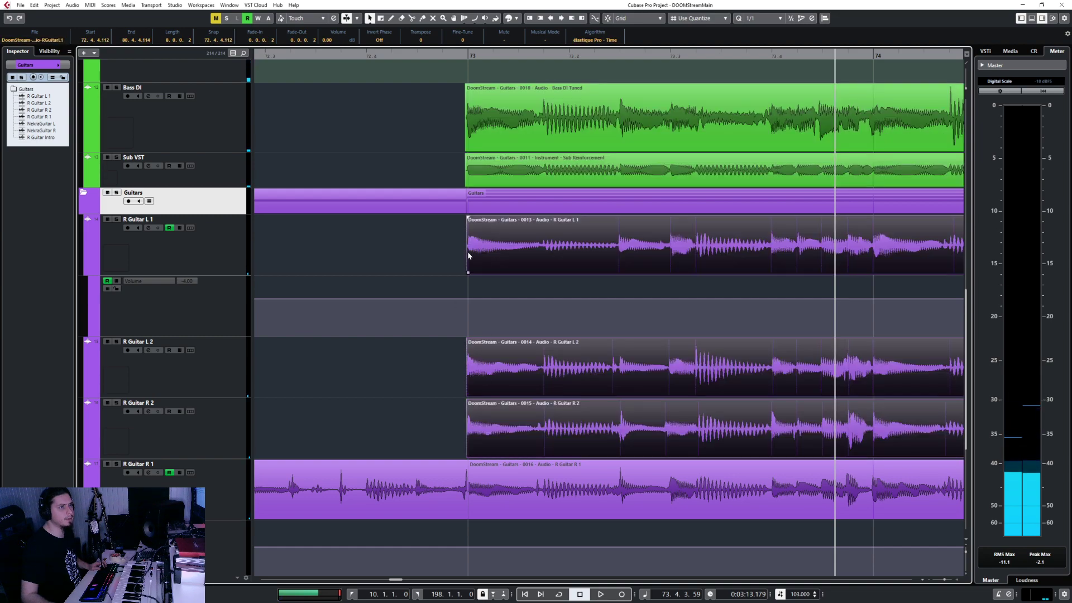
scroll(469, 254, up, 3)
scroll(468, 348, up, 3)
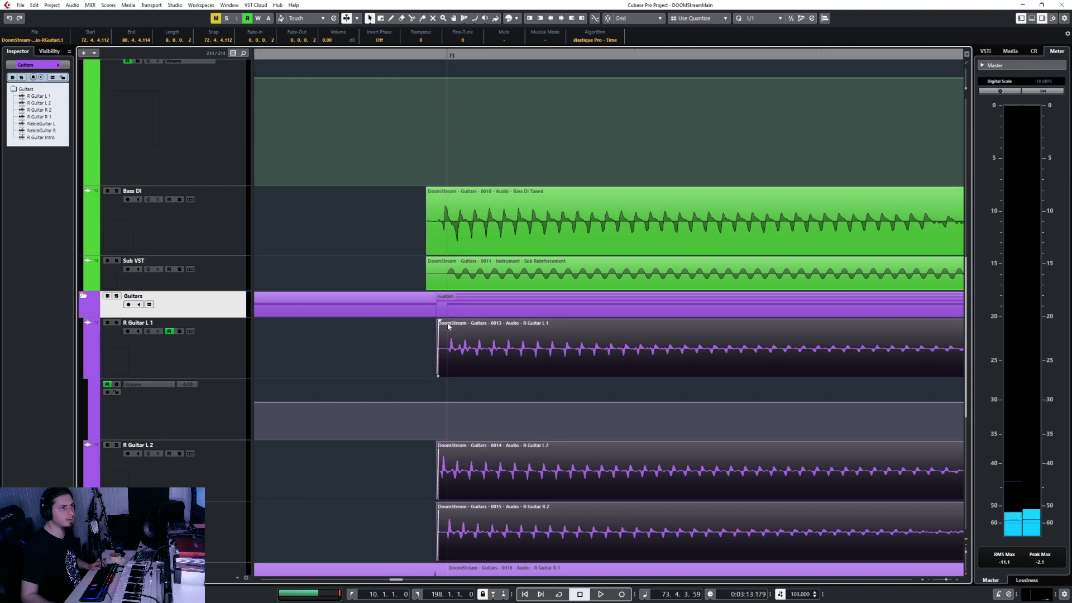
scroll(448, 352, down, 3)
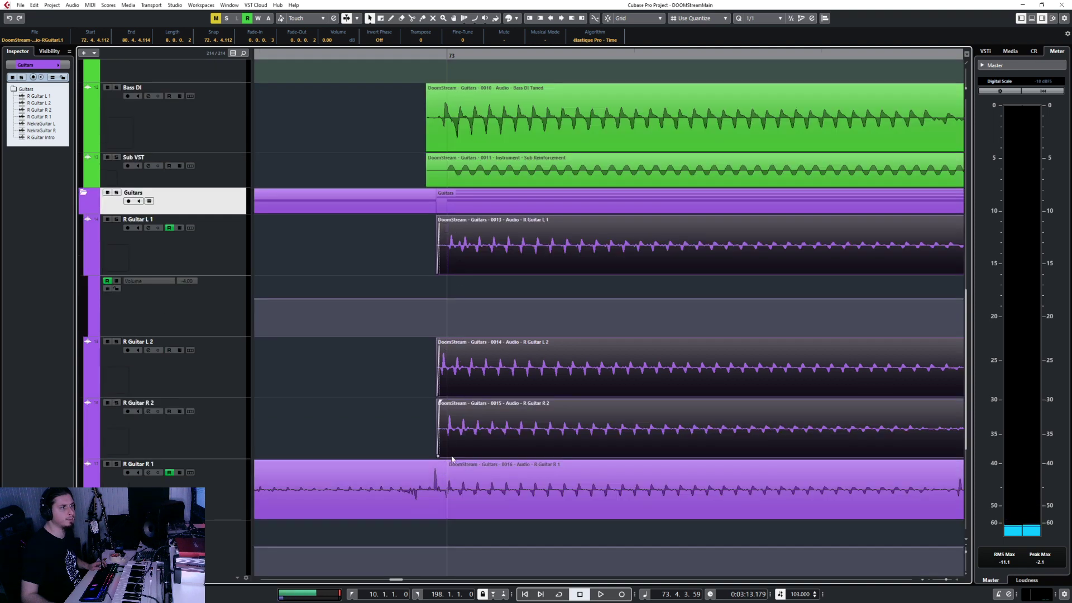
Step: Crossfade the two adjoining R Guitar R 1 clips at bar 73 using smooth S-shaped fade curves
click(429, 498)
shift+click(473, 507)
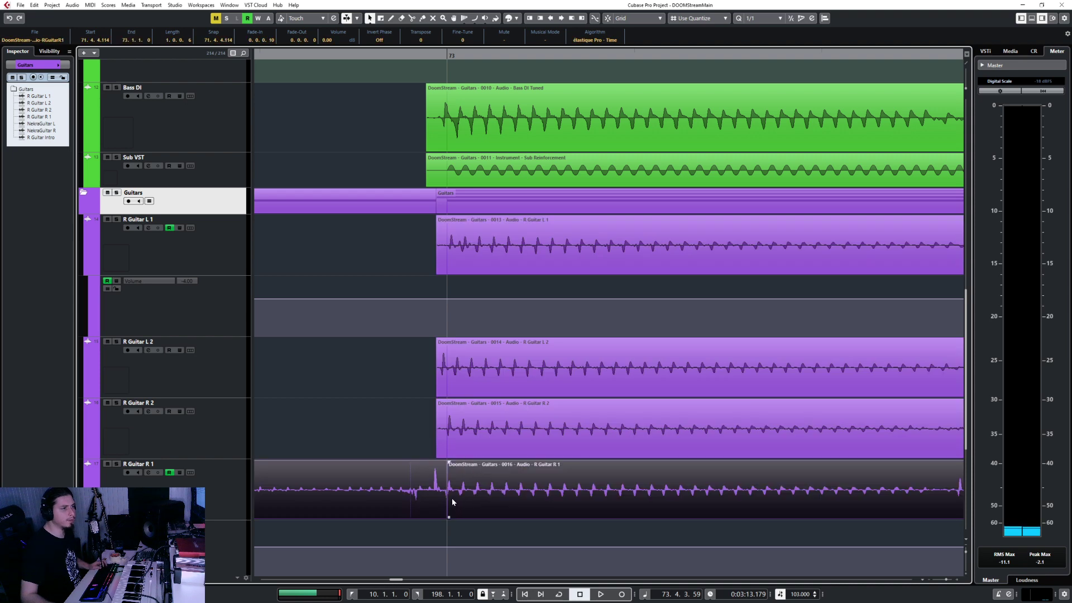
key(x)
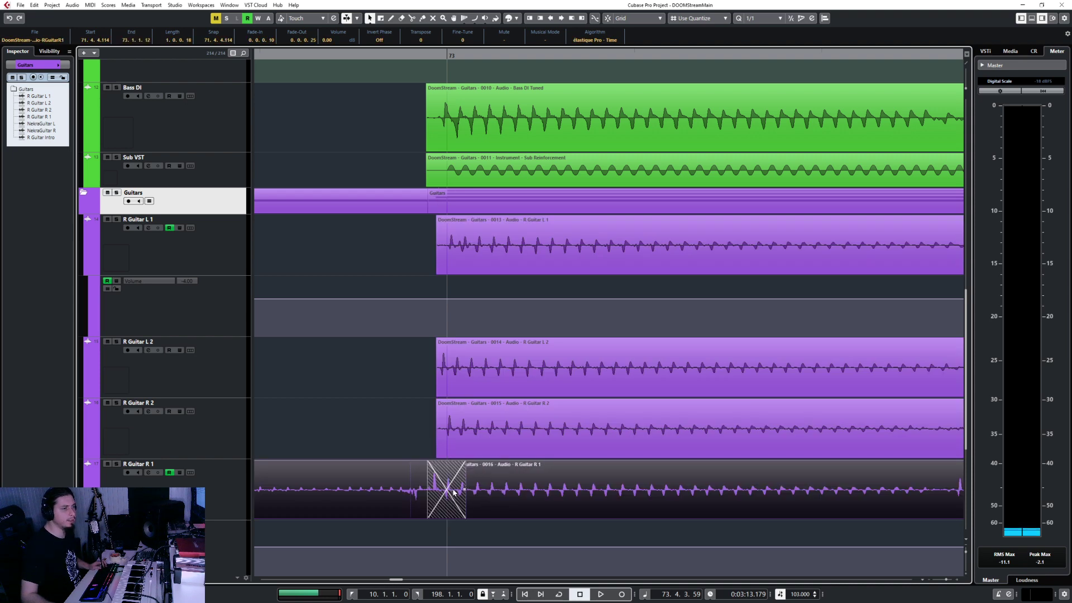
double_click(453, 492)
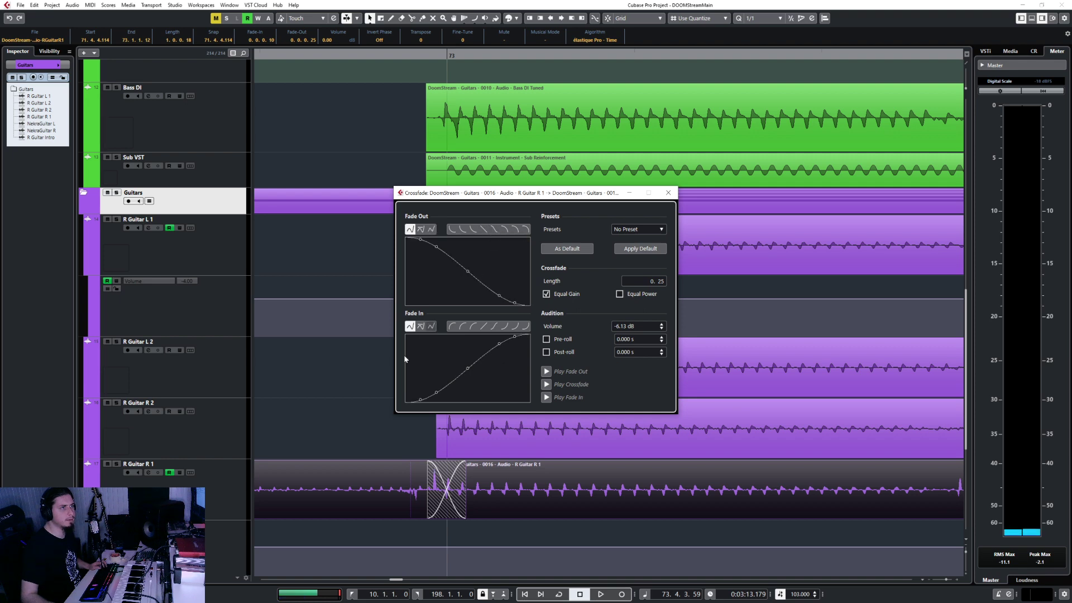
click(668, 193)
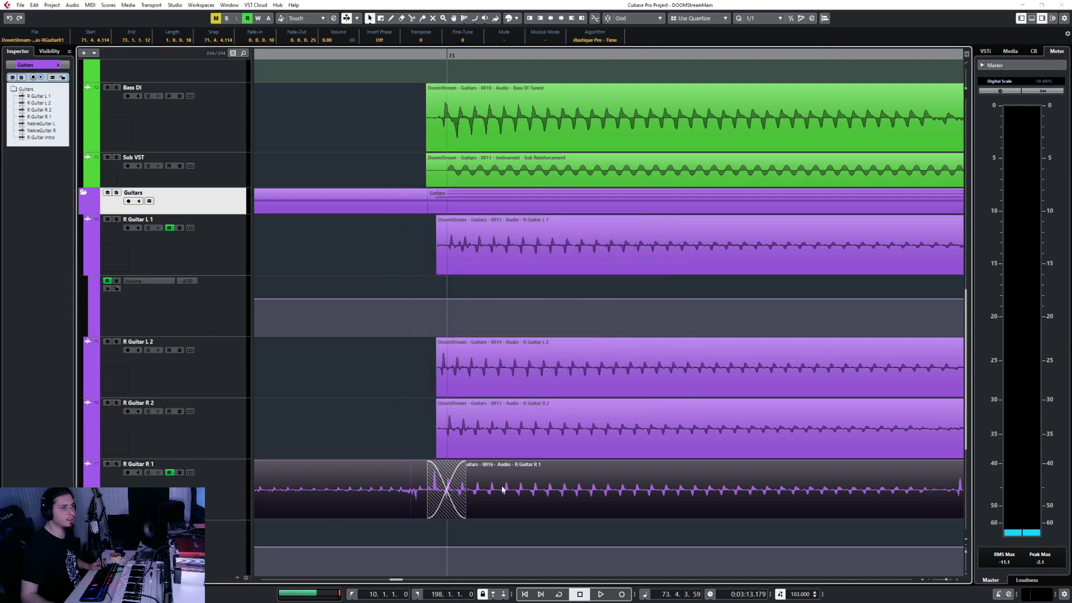
Step: Shorten the R Guitar R 1 crossfade at bar 73 to 0.0.0.9 so it finishes ahead of the bar
click(449, 490)
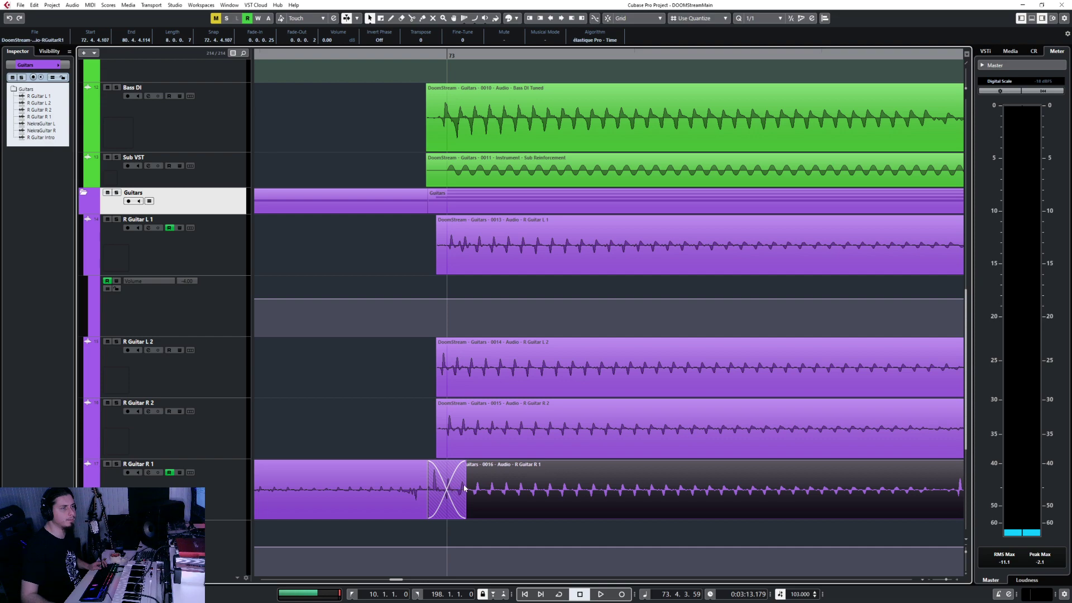
drag(464, 489, 443, 490)
scroll(444, 490, up, 3)
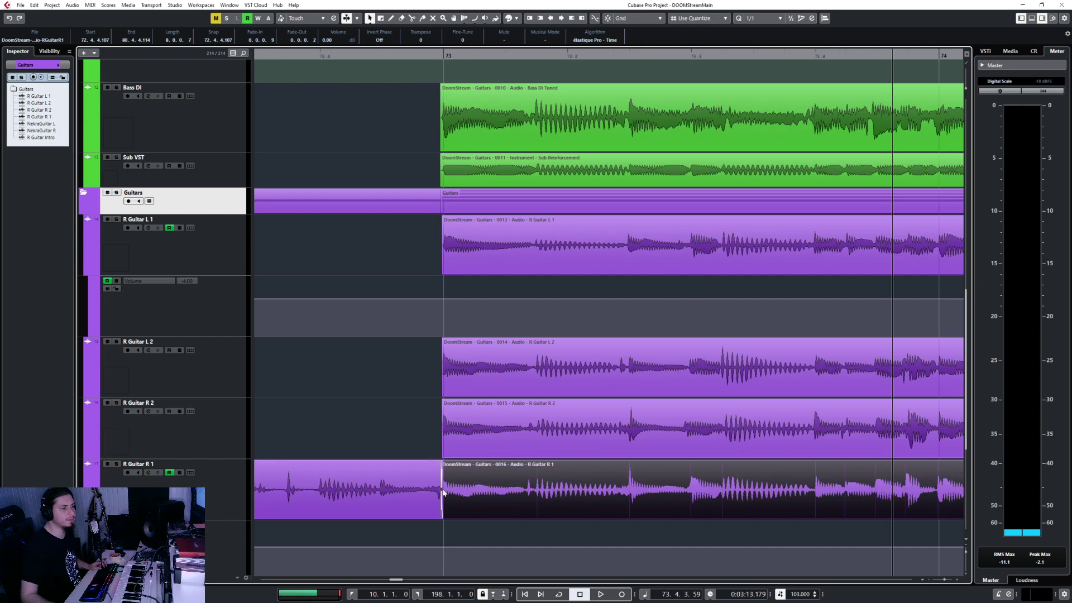
scroll(441, 488, up, 4)
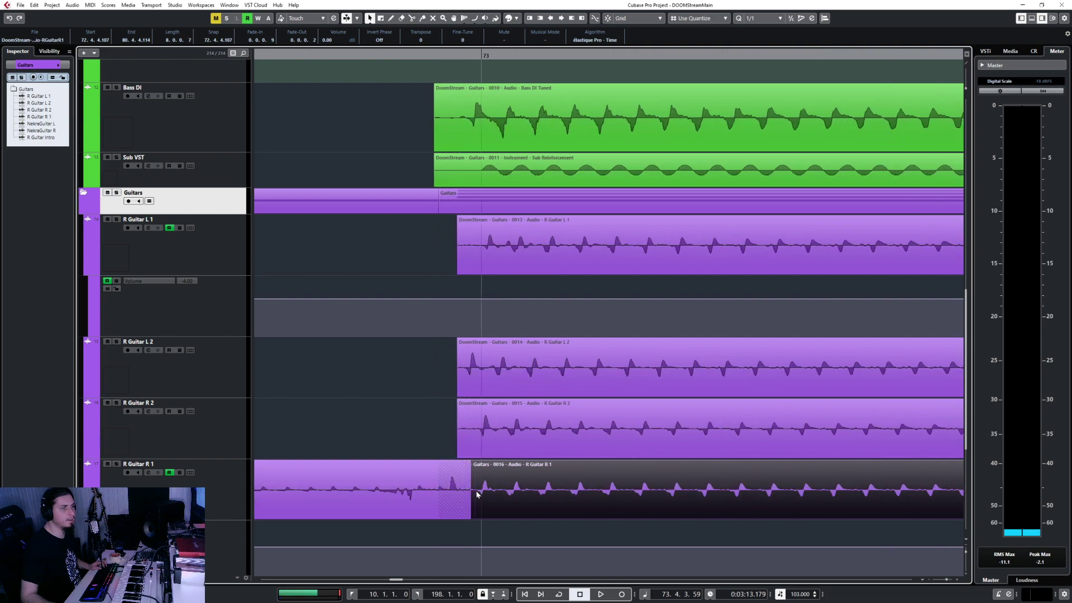
scroll(478, 494, down, 4)
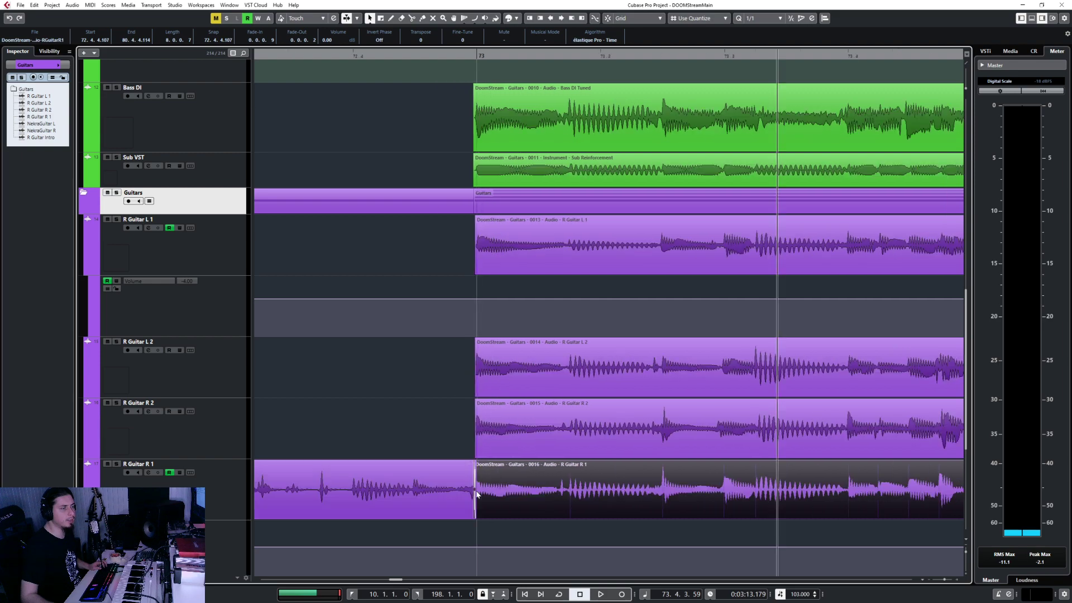
Step: Play from just before bar 73 across the bass and guitar clip starts and into bar 74
click(390, 57)
key(space)
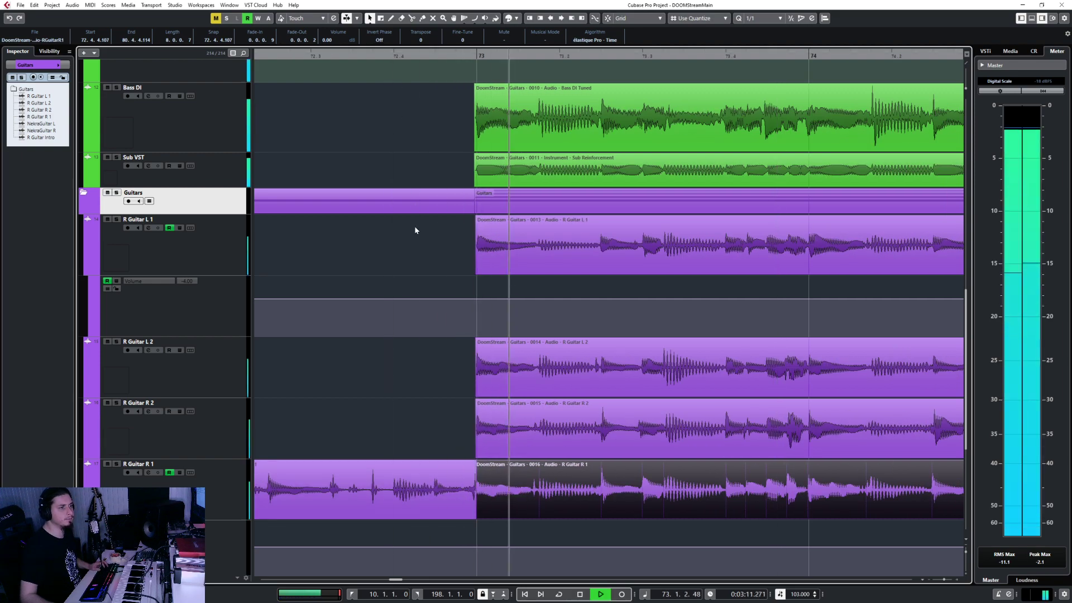
scroll(621, 416, down, 4)
key(f)
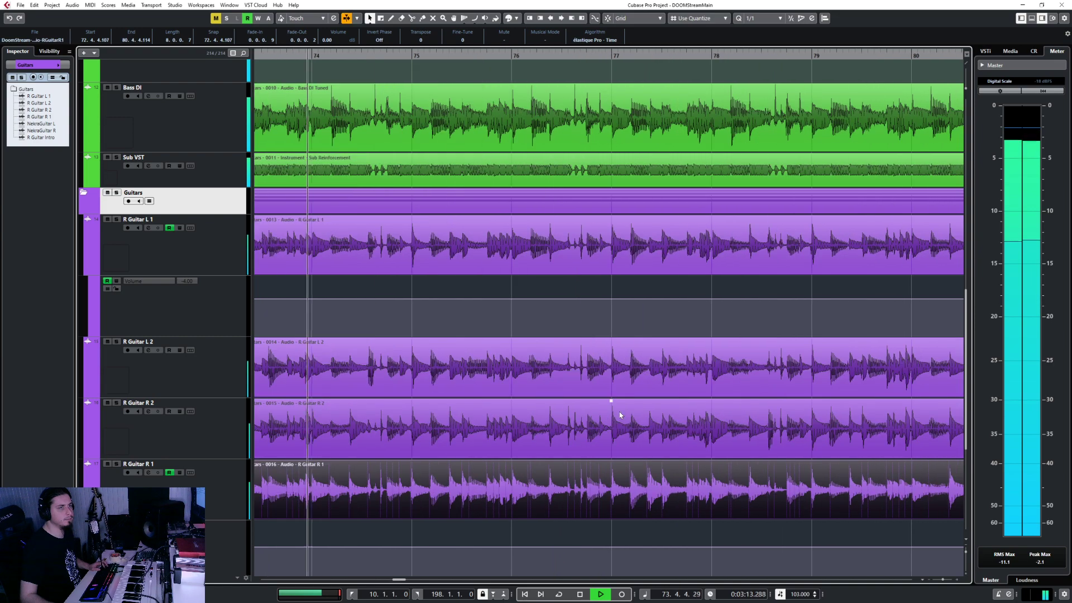
scroll(621, 415, down, 2)
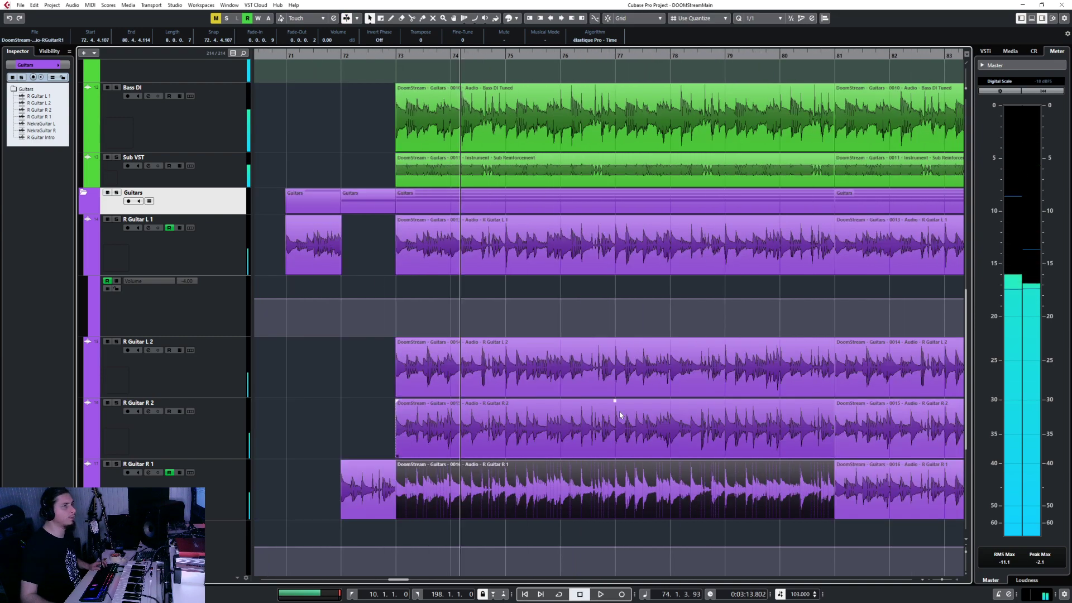
Step: Examine the crossfades between the adjoining bass and guitar clips at bar 81
scroll(558, 279, right, 3)
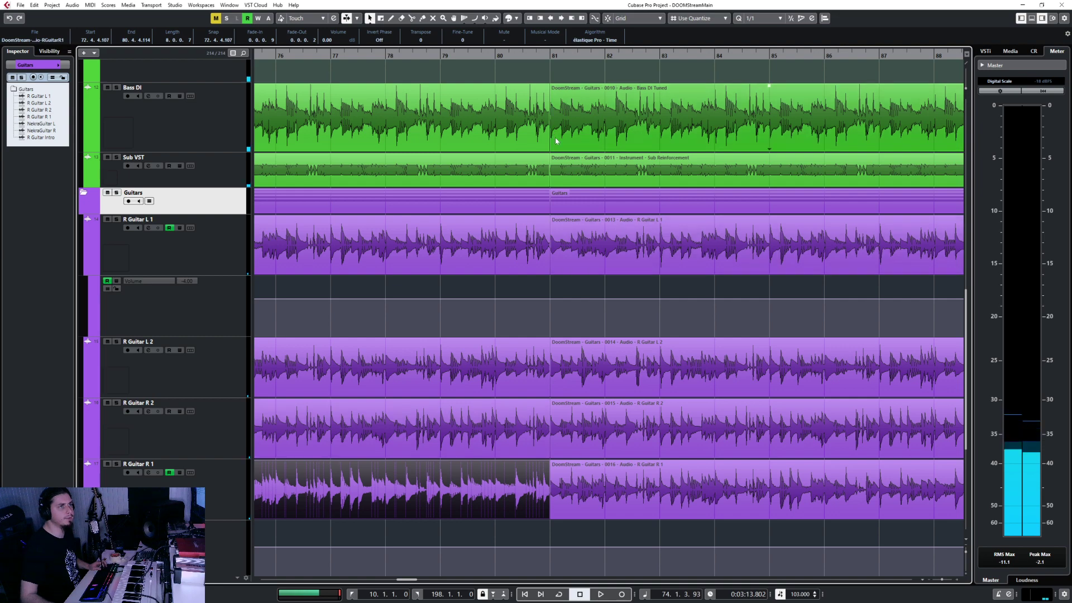
scroll(555, 139, up, 3)
scroll(511, 139, up, 3)
click(511, 138)
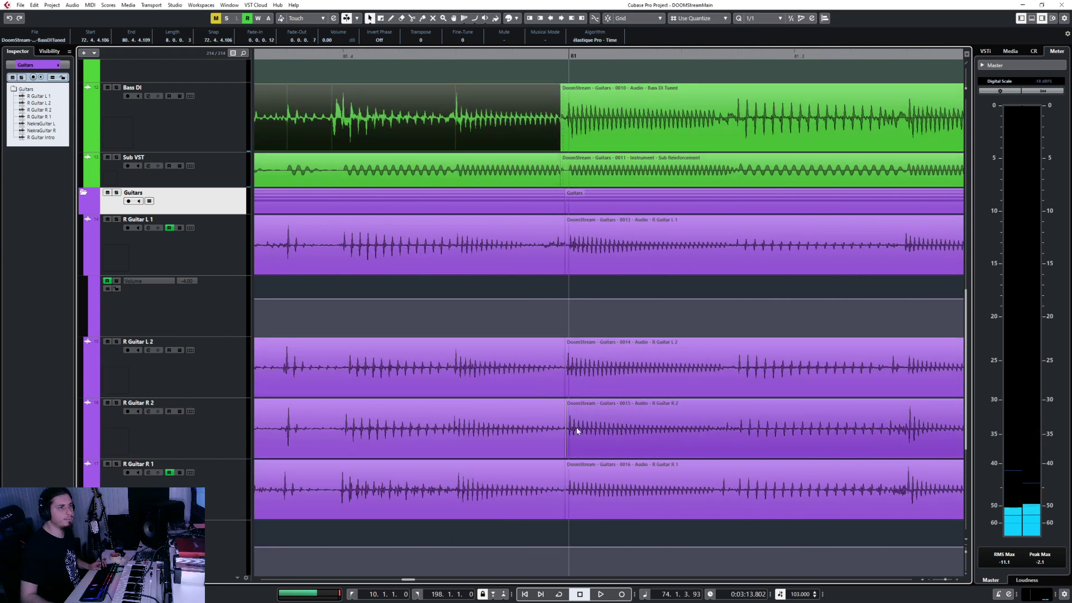
scroll(564, 444, up, 3)
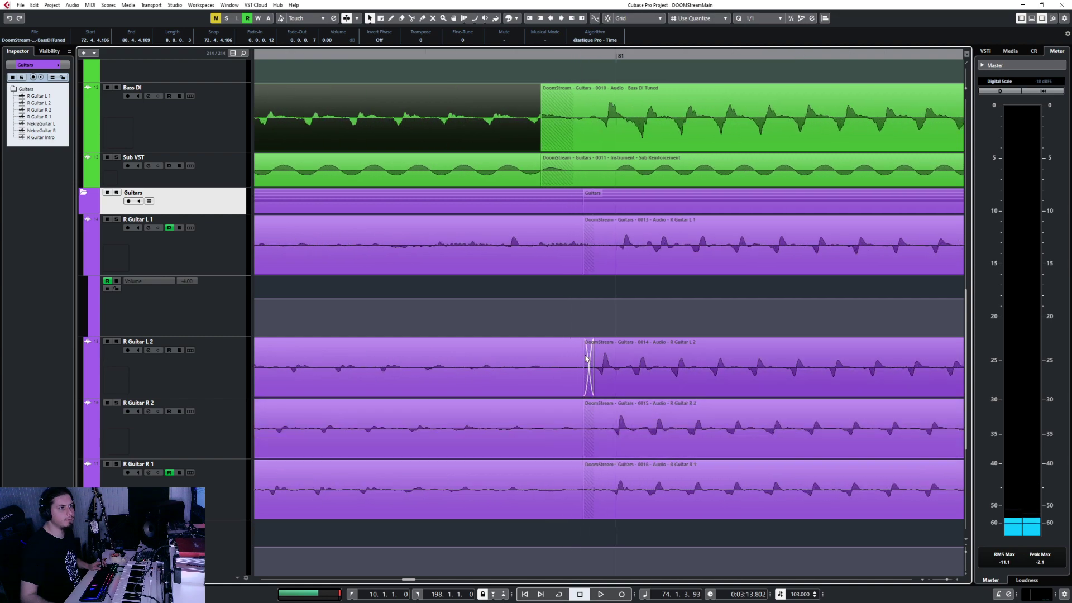
scroll(590, 245, down, 3)
scroll(591, 261, down, 4)
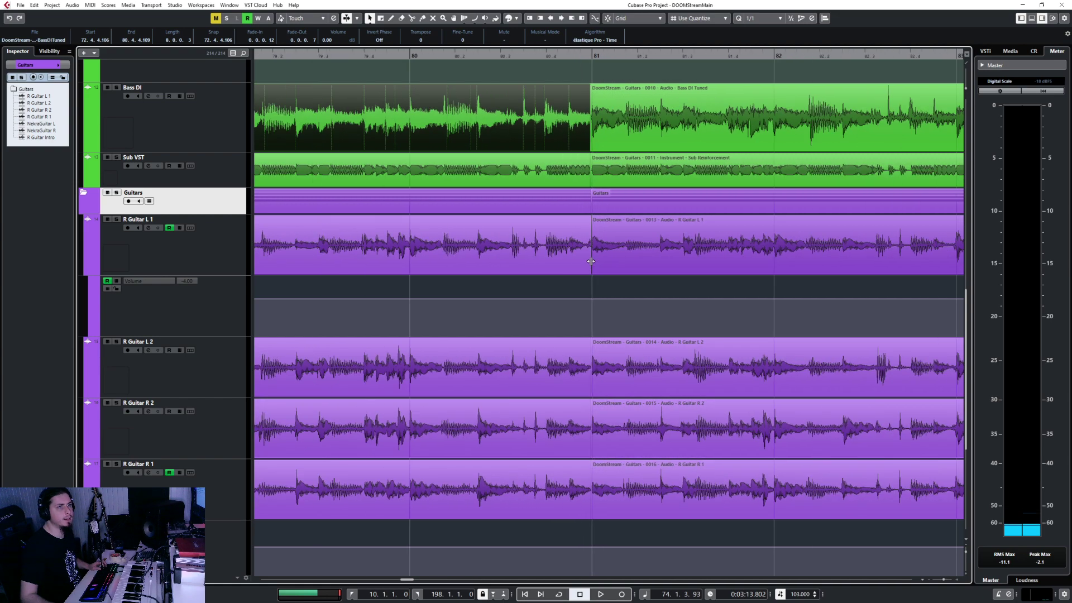
Step: Examine the bass and guitar clip transitions at bars 89 and 97
scroll(591, 261, right, 10)
scroll(591, 263, right, 3)
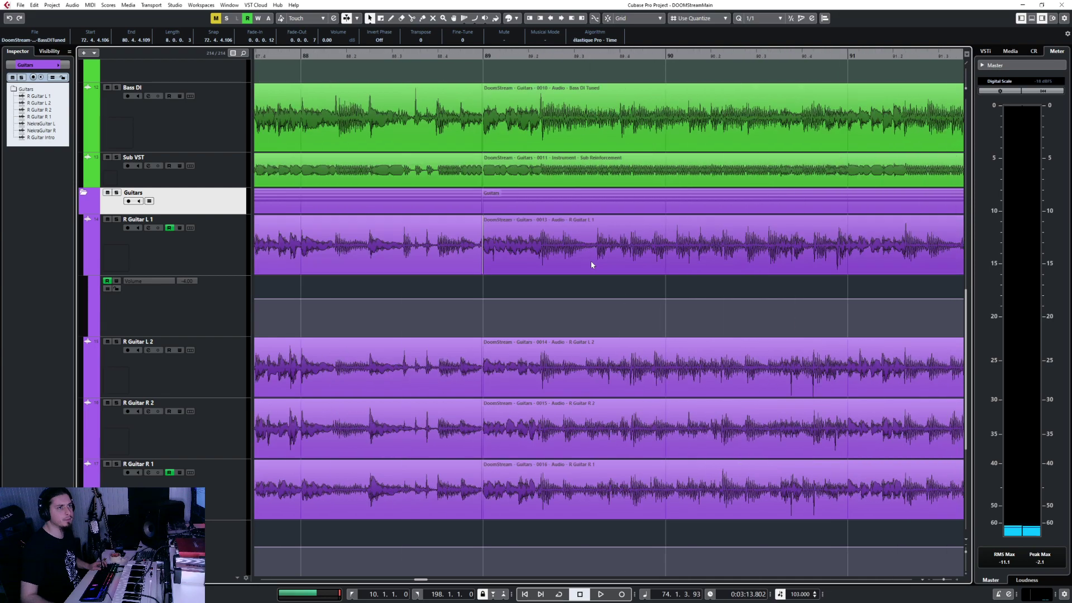
scroll(482, 257, up, 5)
scroll(551, 273, down, 8)
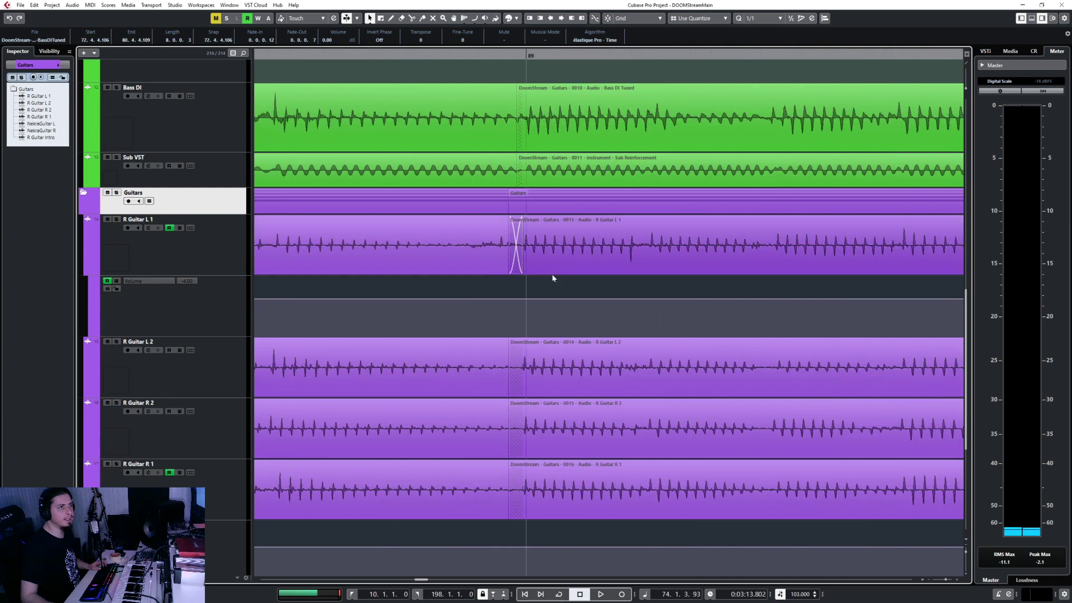
scroll(552, 277, down, 3)
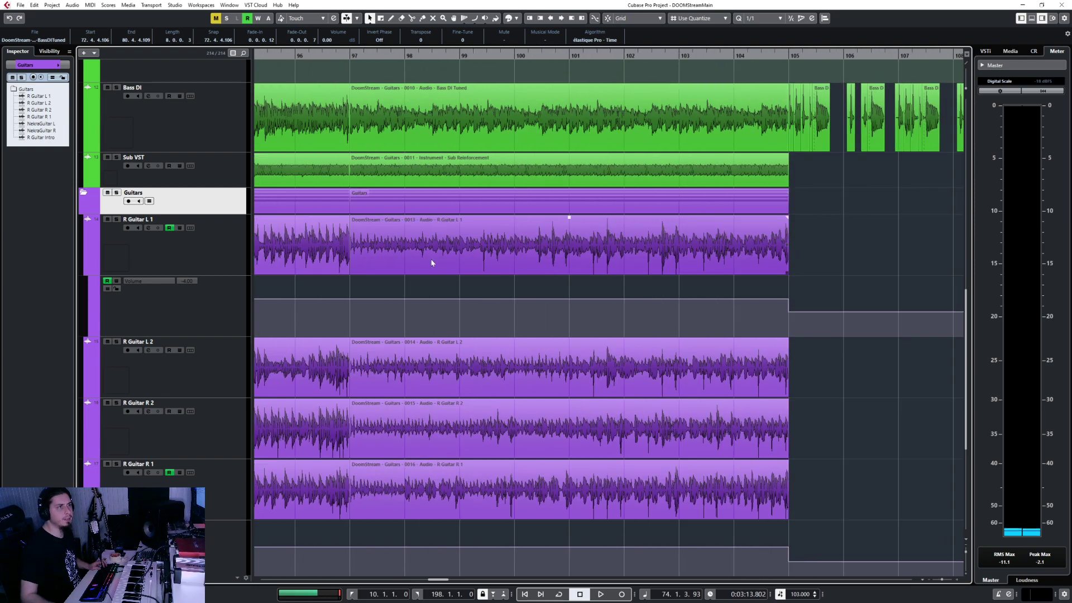
scroll(354, 256, up, 10)
scroll(354, 259, left, 3)
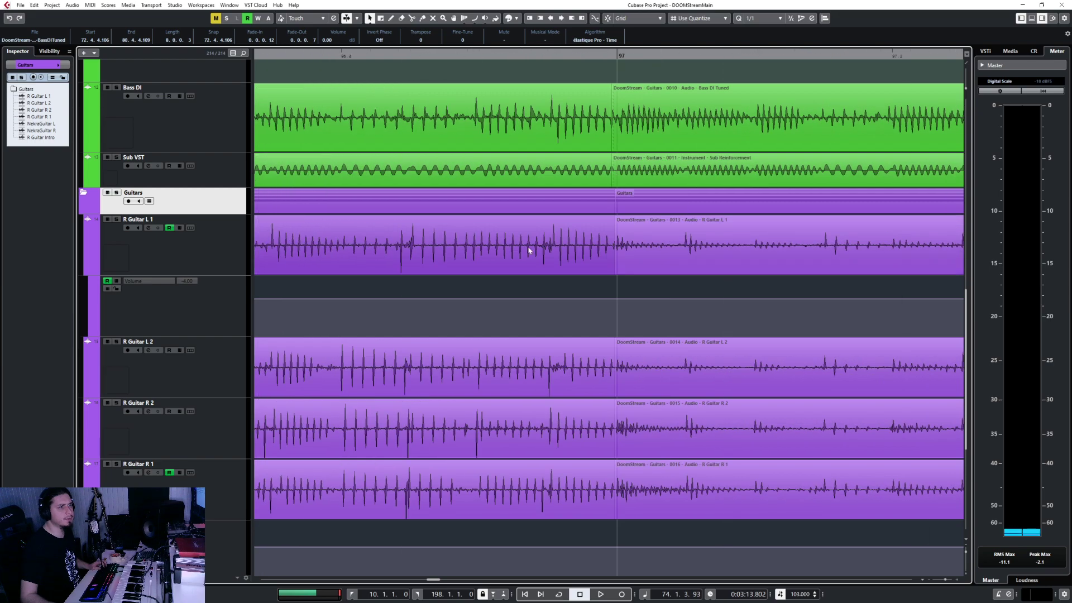
scroll(531, 247, up, 6)
scroll(690, 253, down, 10)
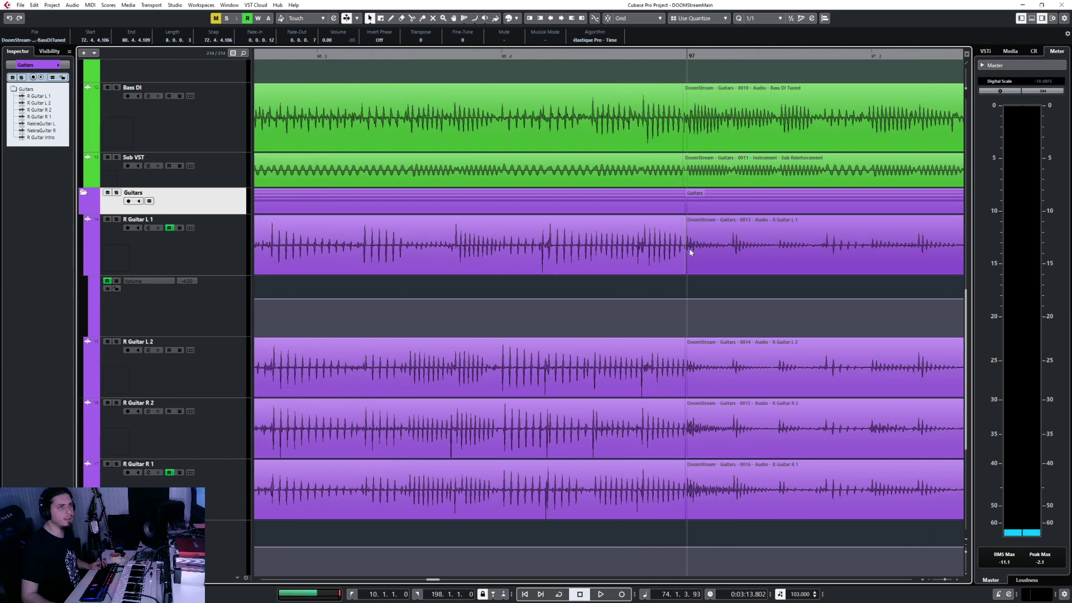
Step: Examine the bass and guitar clip boundaries between bars 126 and 134
scroll(689, 249, right, 10)
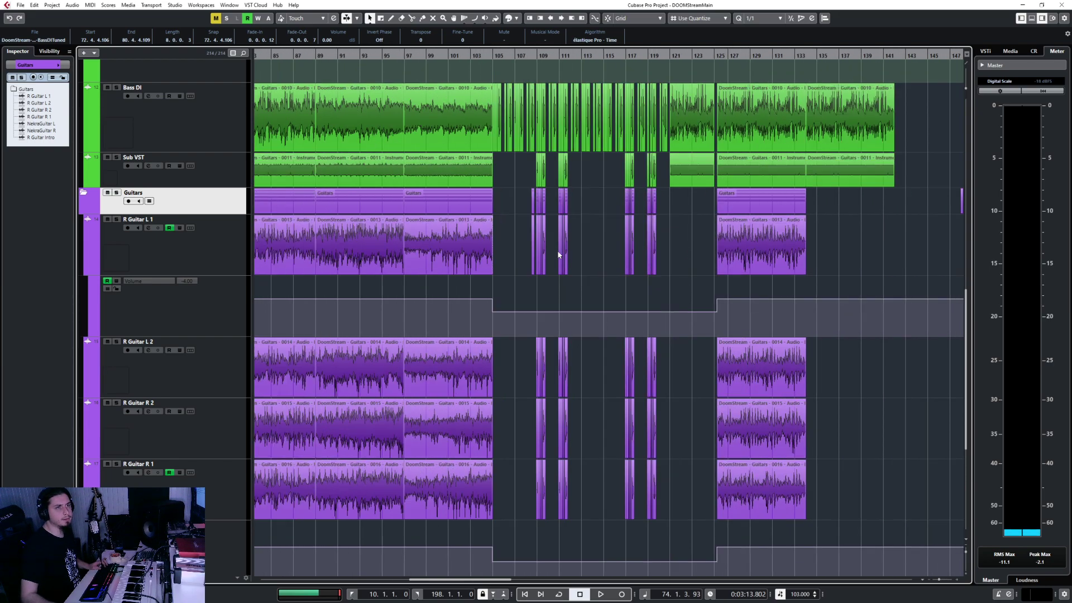
scroll(570, 171, up, 4)
scroll(571, 171, up, 4)
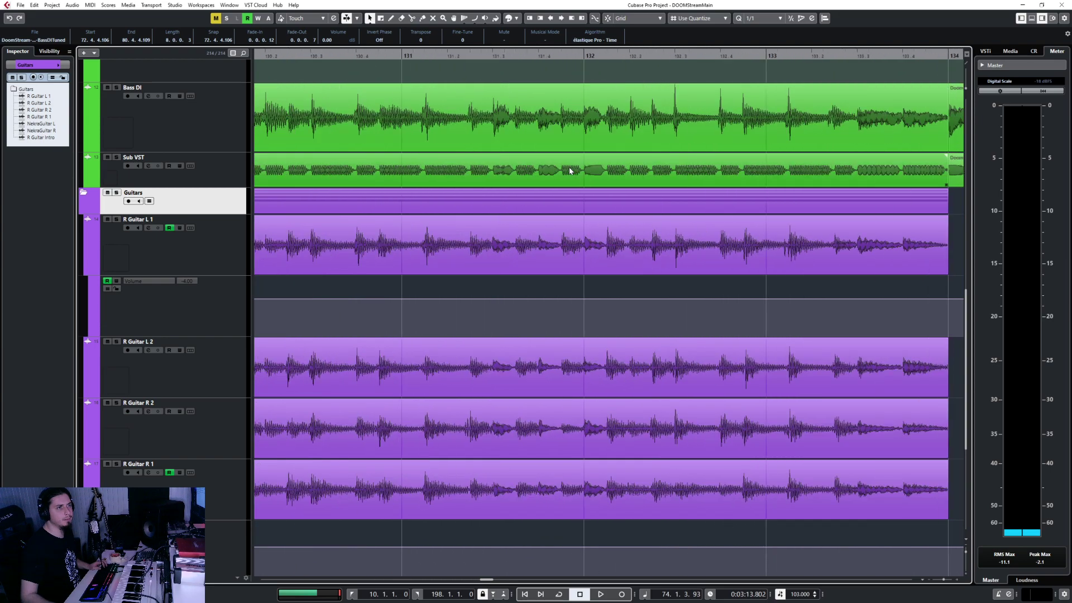
scroll(369, 258, left, 3)
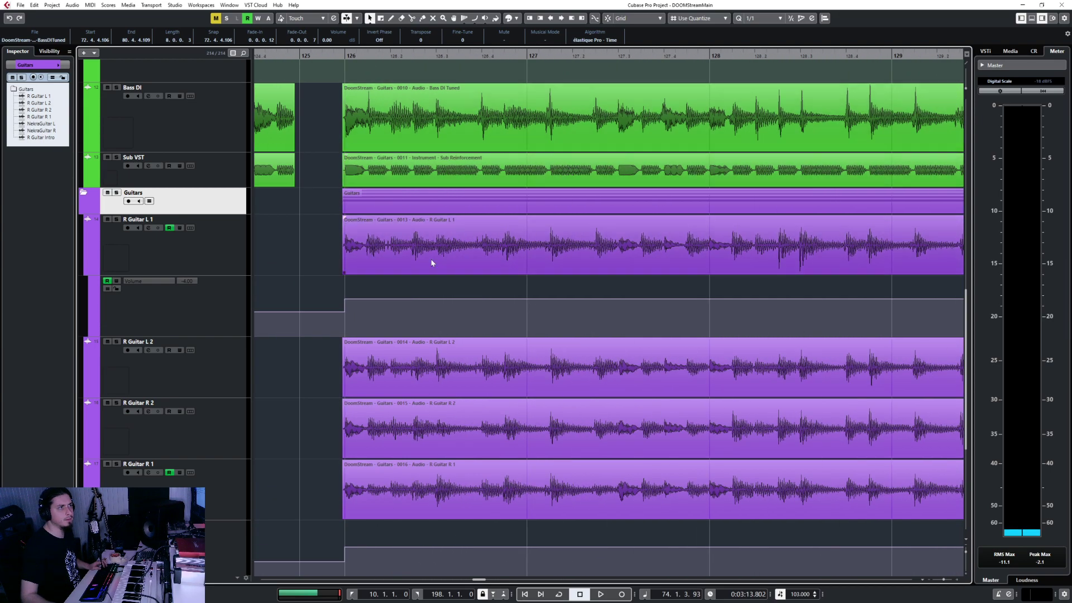
scroll(508, 219, right, 10)
scroll(507, 242, up, 3)
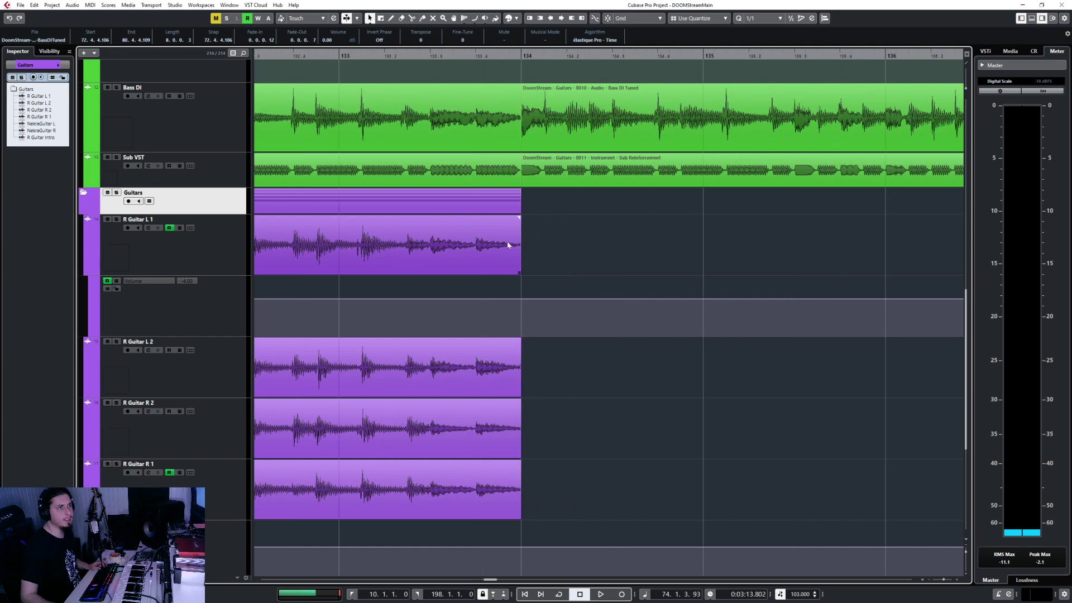
scroll(586, 235, up, 3)
scroll(527, 221, down, 4)
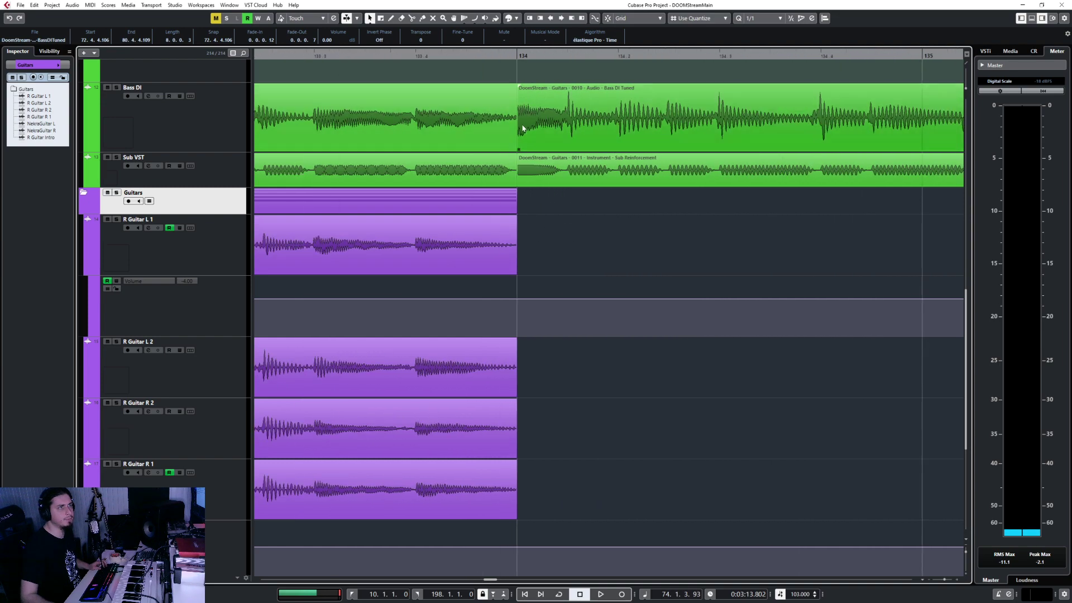
Step: Select the adjoining Bass DI and Sub VST clips on both sides of bar 134 and crossfade each pair
click(498, 127)
shift+click(537, 128)
shift+click(522, 168)
shift+click(481, 174)
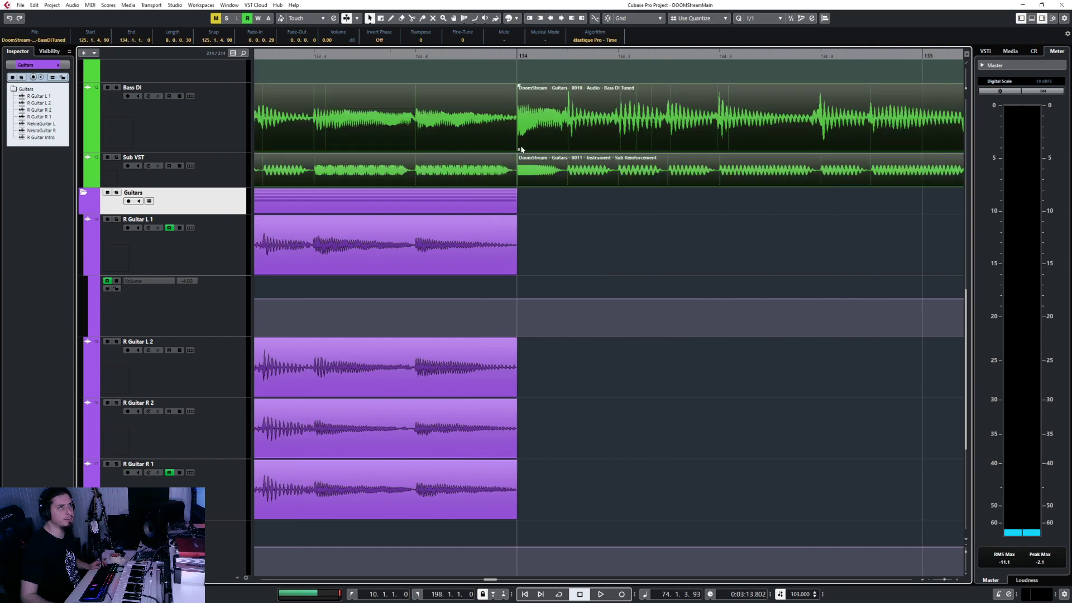
scroll(524, 116, up, 3)
key(x)
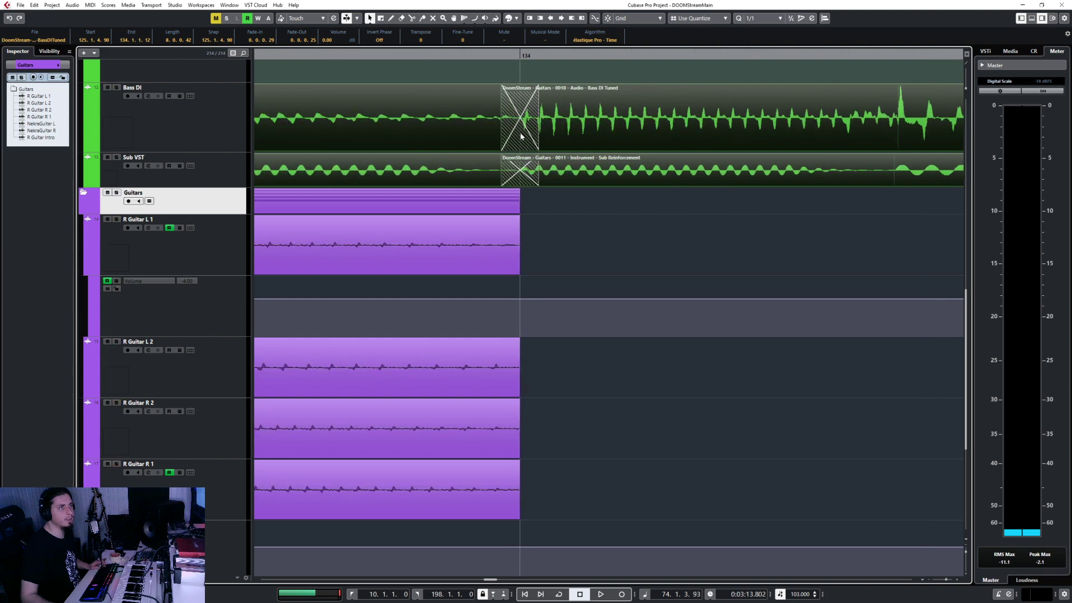
Step: Give the Bass DI crossfade at bar 134 smooth S-shaped fade-out and fade-in curves
double_click(521, 135)
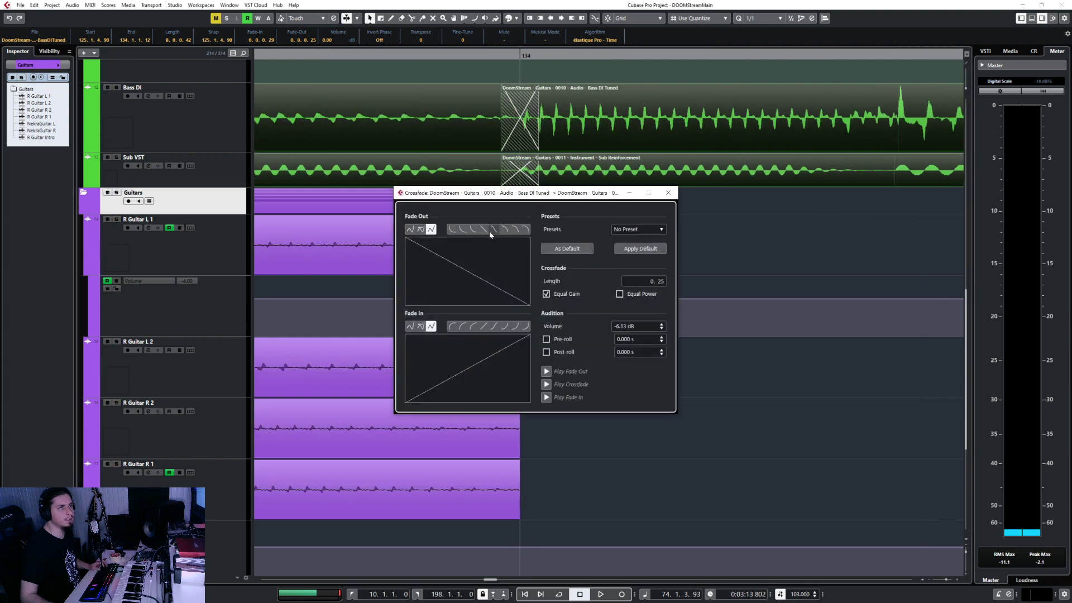
click(499, 231)
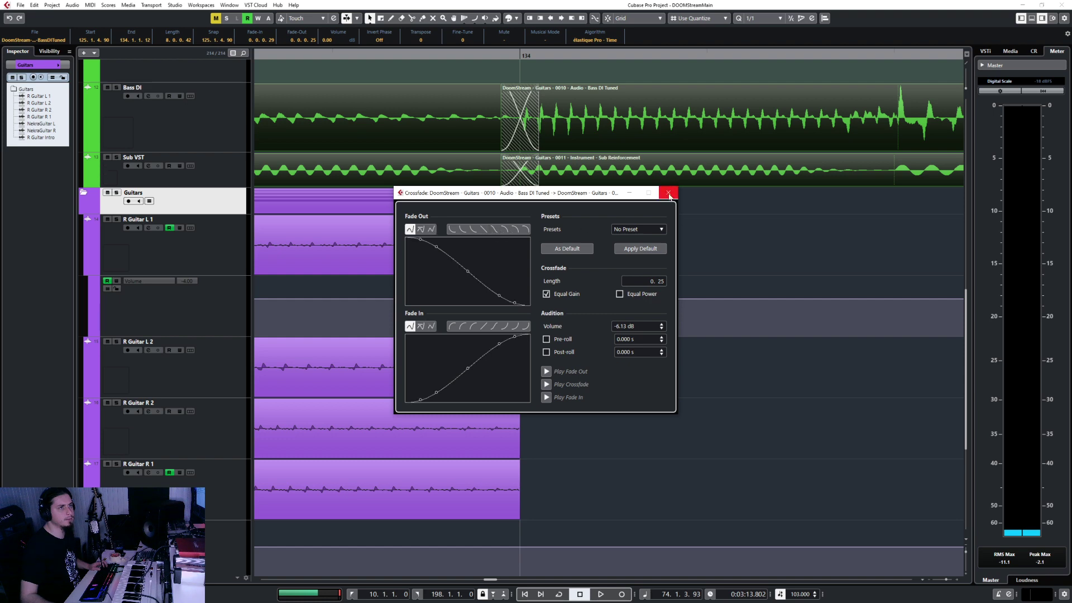
click(668, 194)
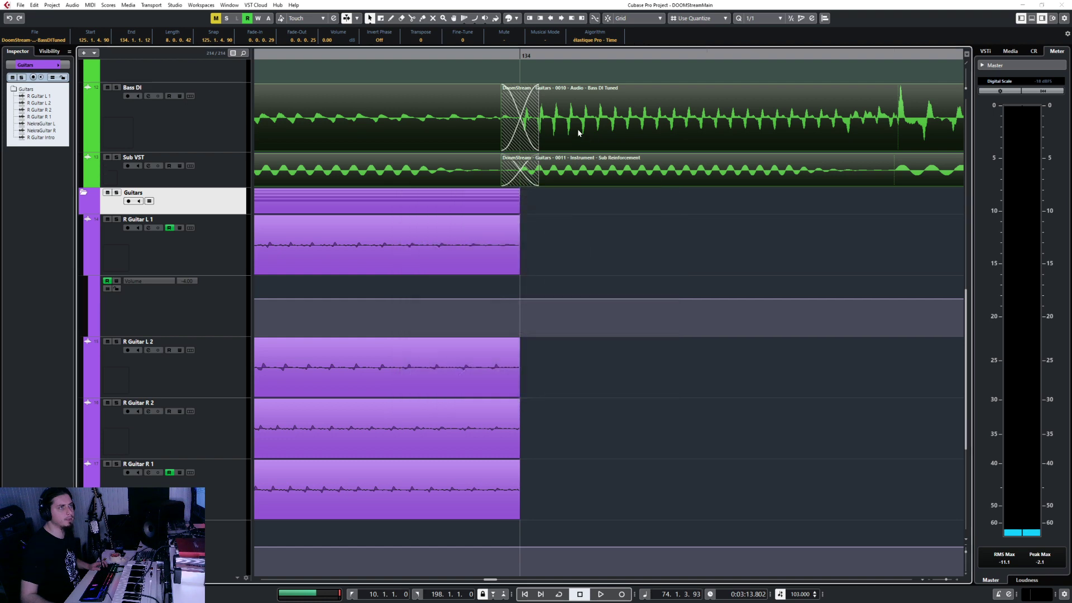
Step: Shorten the Bass DI and Sub VST crossfades at bar 134 to 0.0.0.9, ending them ahead of the bar
click(537, 128)
shift+click(539, 173)
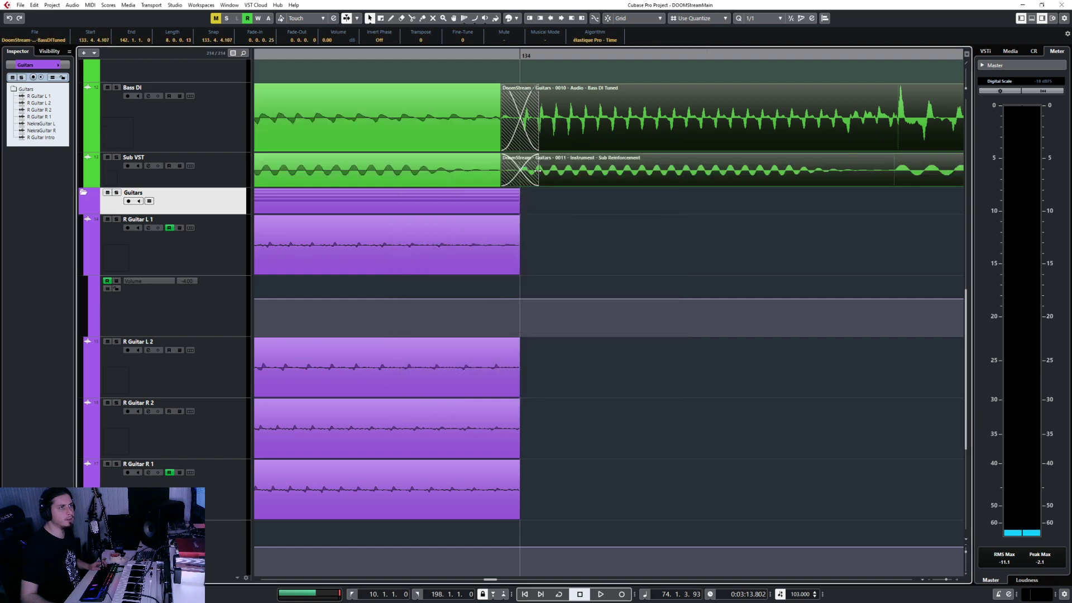
drag(539, 173, 512, 174)
scroll(551, 243, down, 5)
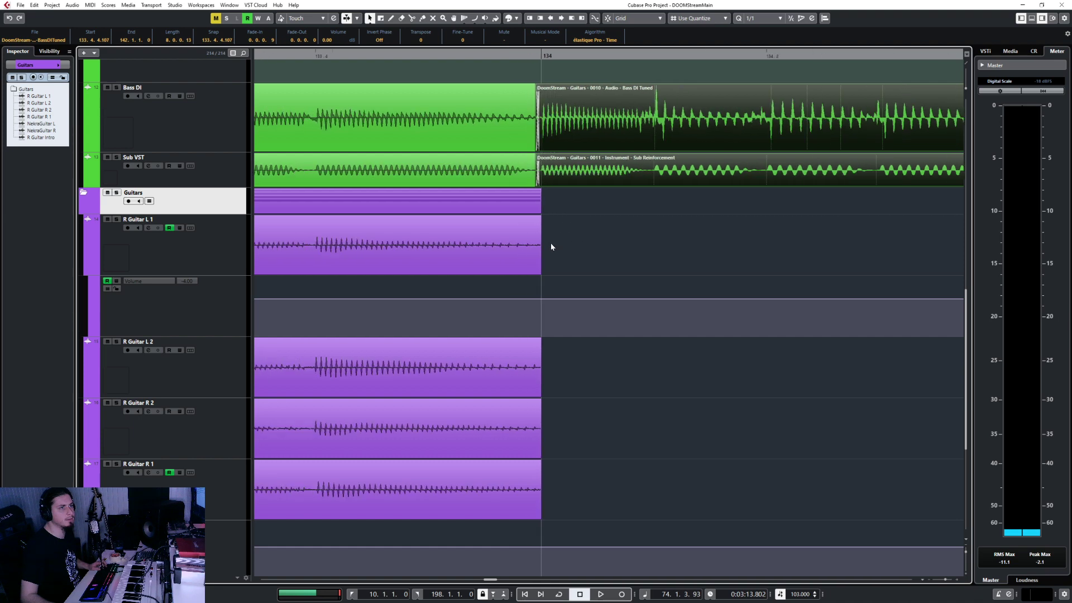
Step: Extend the ends of the four R Guitar clips slightly past bar 134 to 134.1.1.5 and play back the transition
click(515, 254)
shift+click(485, 386)
shift+click(487, 439)
shift+click(493, 468)
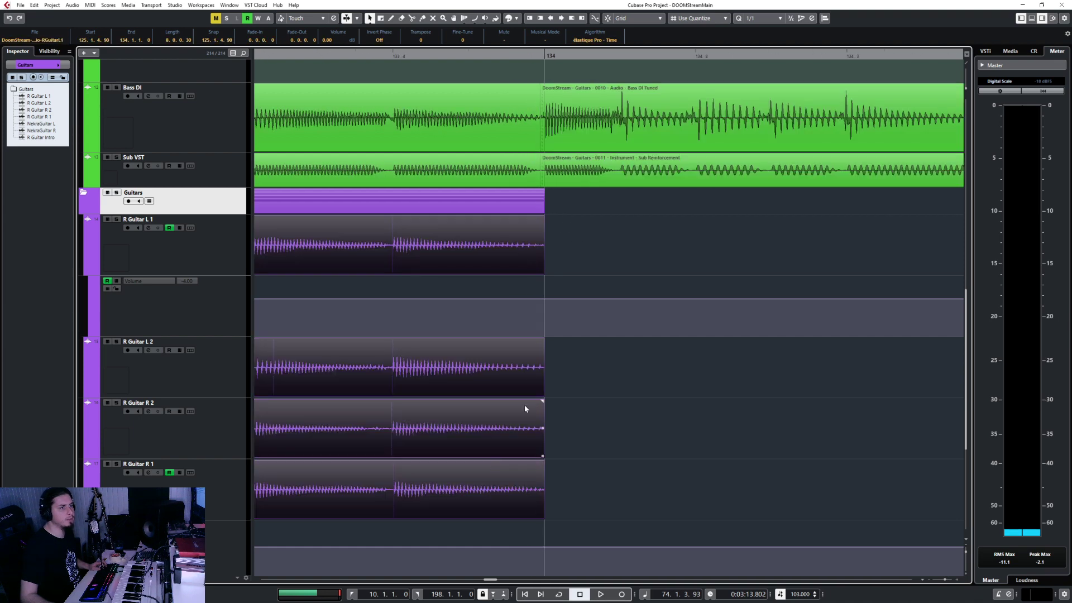
drag(541, 517, 546, 518)
scroll(541, 401, up, 4)
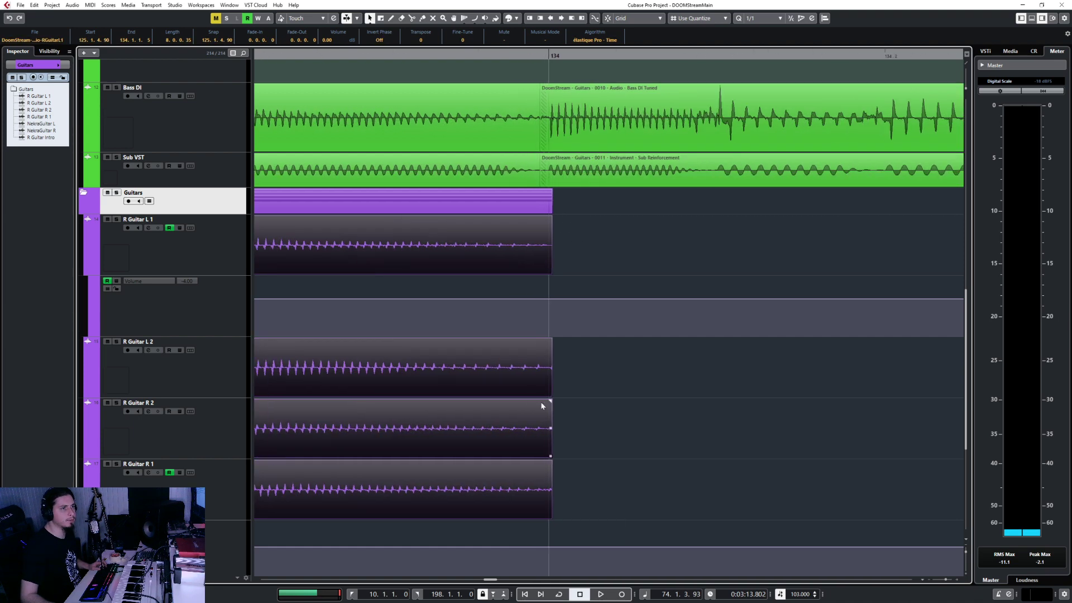
scroll(555, 340, down, 4)
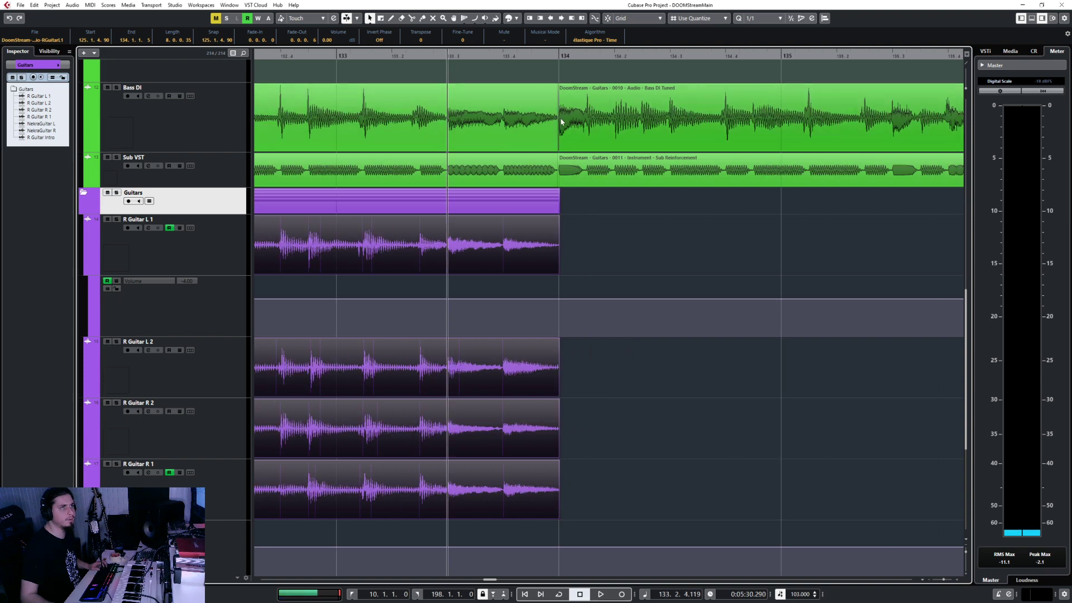
key(space)
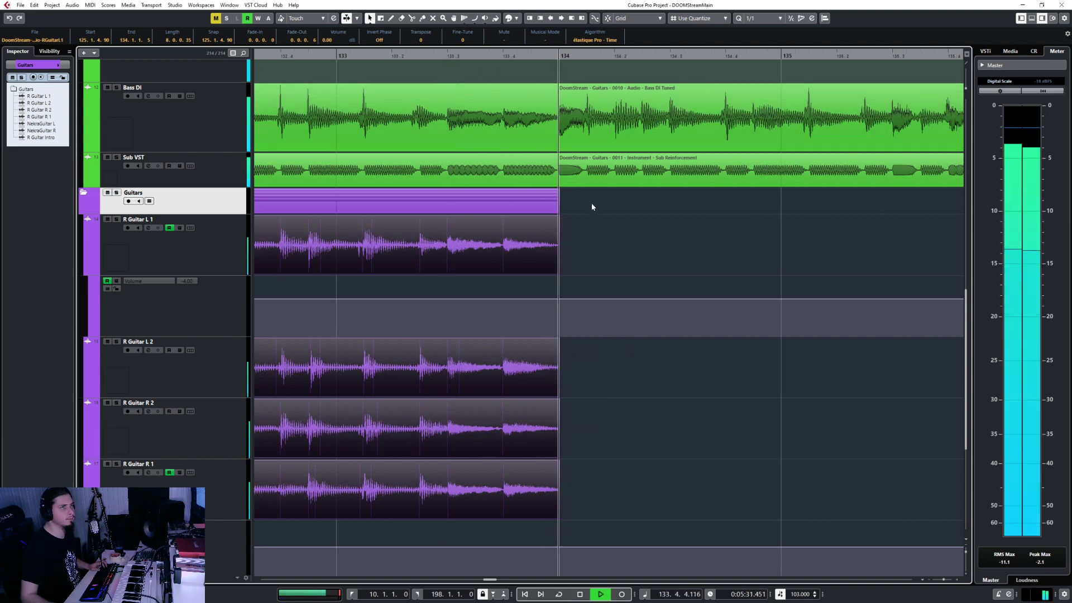
Step: Extend the starts of the four R Guitar clips at bar 150 back to 149.4.4.103 and add a 0.0.0.5 fade-in
scroll(591, 203, down, 6)
scroll(592, 203, right, 6)
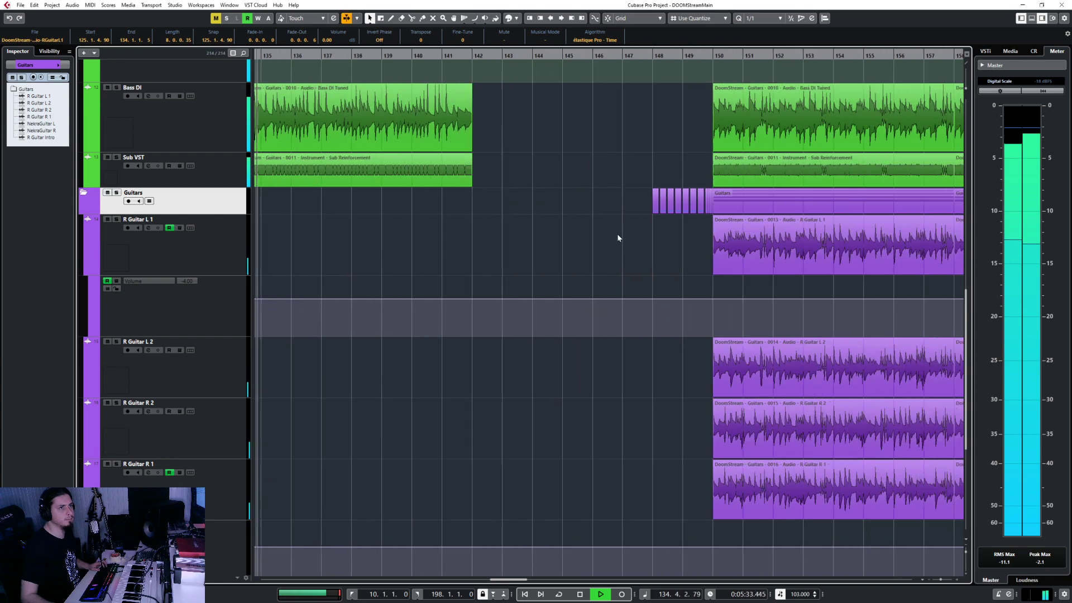
scroll(354, 256, up, 5)
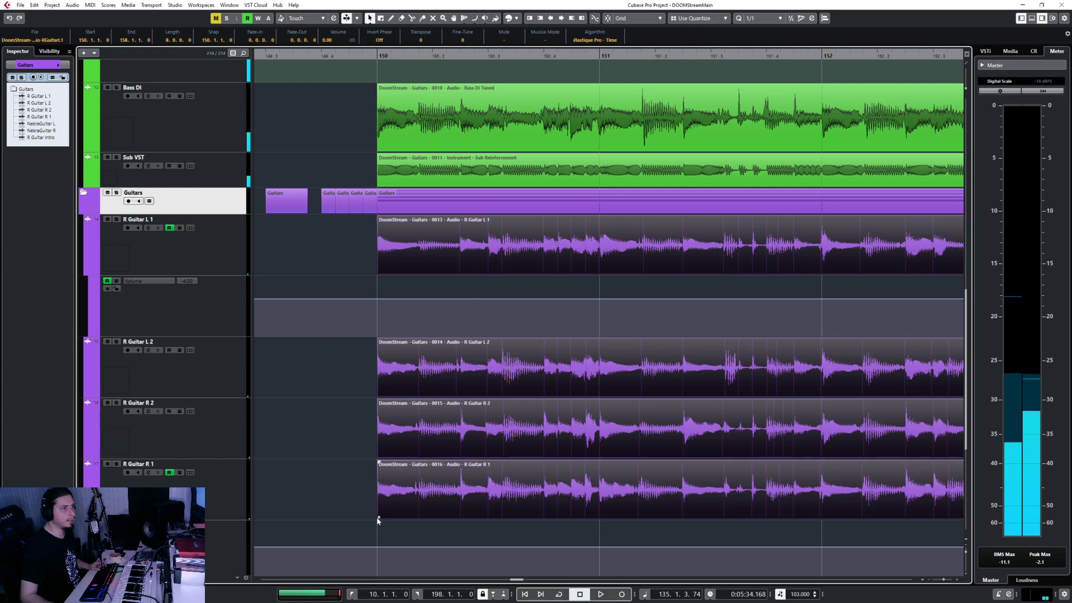
drag(379, 517, 376, 518)
scroll(382, 502, up, 4)
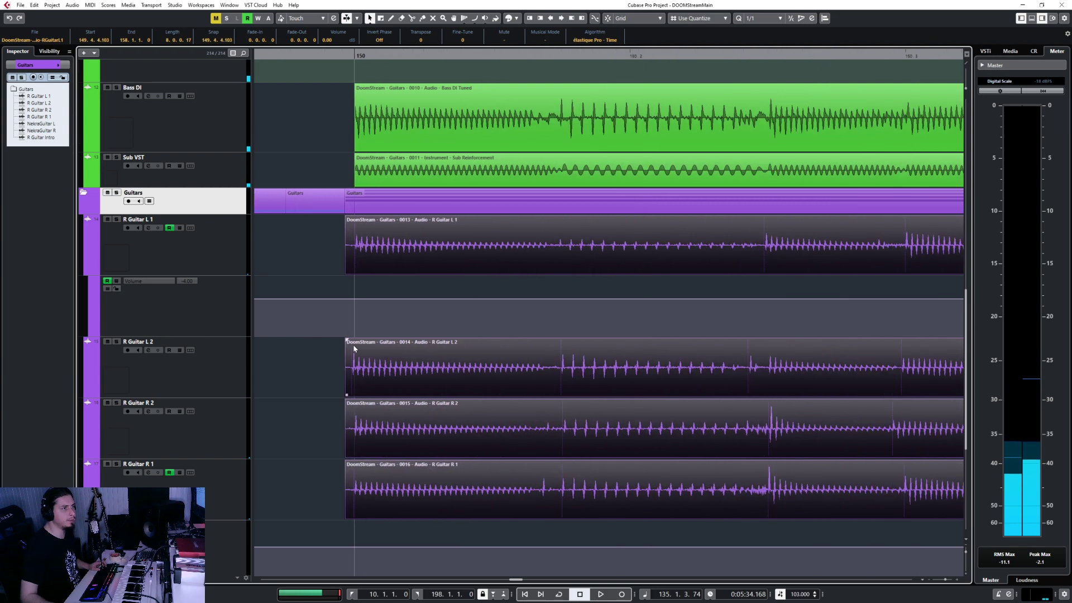
drag(344, 340, 346, 340)
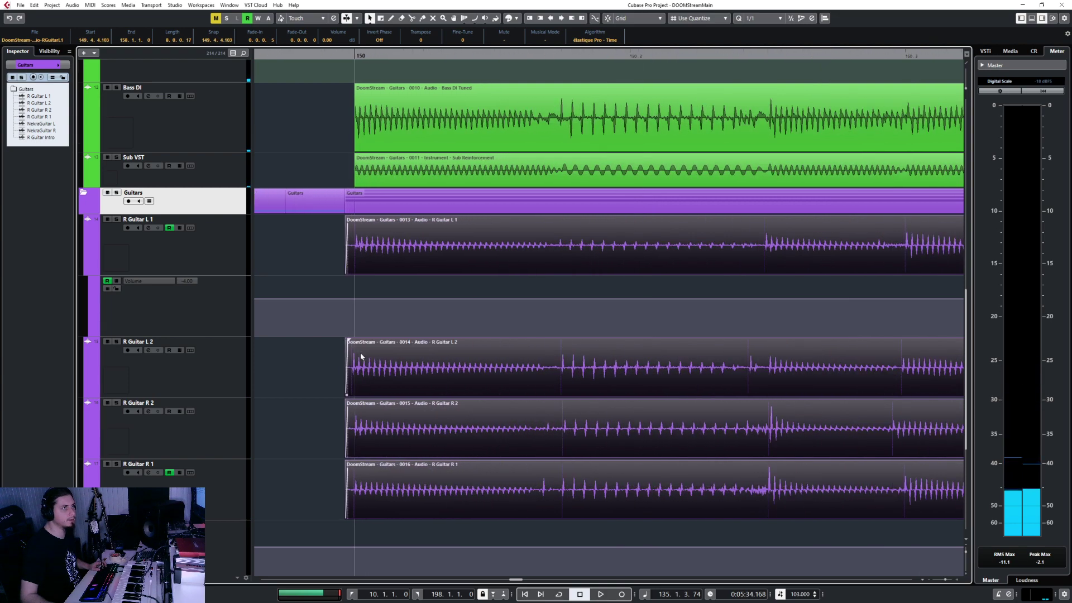
Step: Start the Bass DI and Sub VST clips at 149.4.4.116 with a 0.0.0.3 fade-in, and play the entry at bar 150
scroll(361, 356, up, 3)
click(362, 351)
shift+click(363, 376)
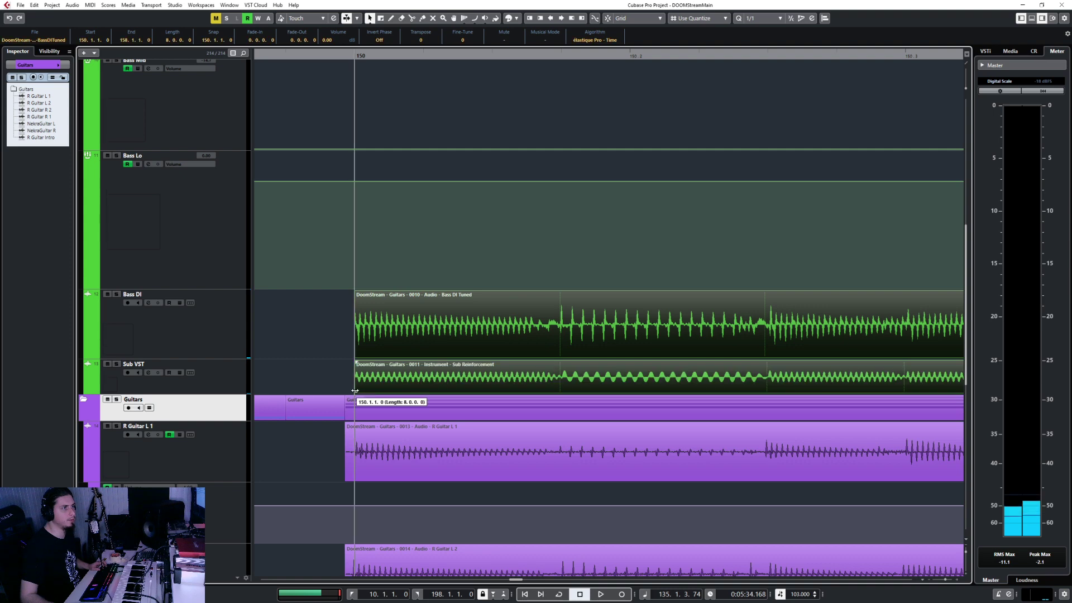
drag(355, 390, 354, 390)
scroll(355, 342, up, 4)
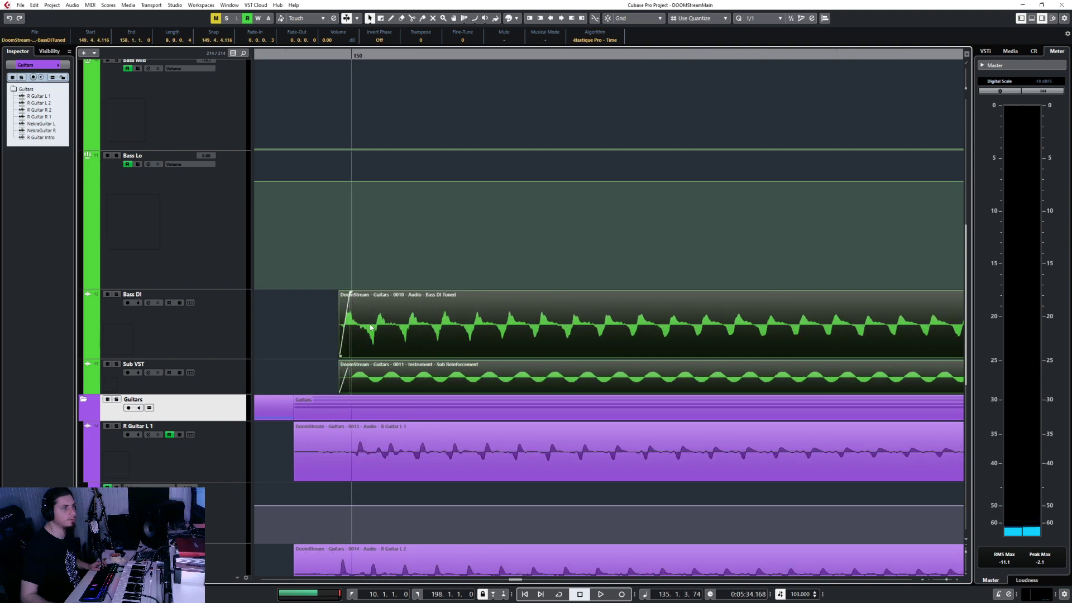
scroll(371, 327, down, 4)
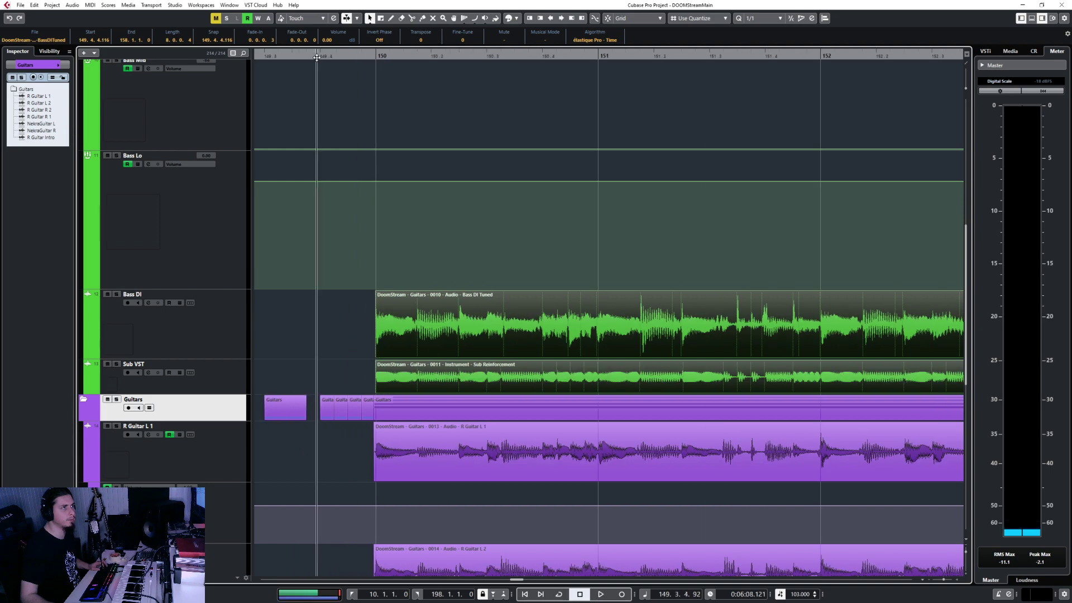
key(space)
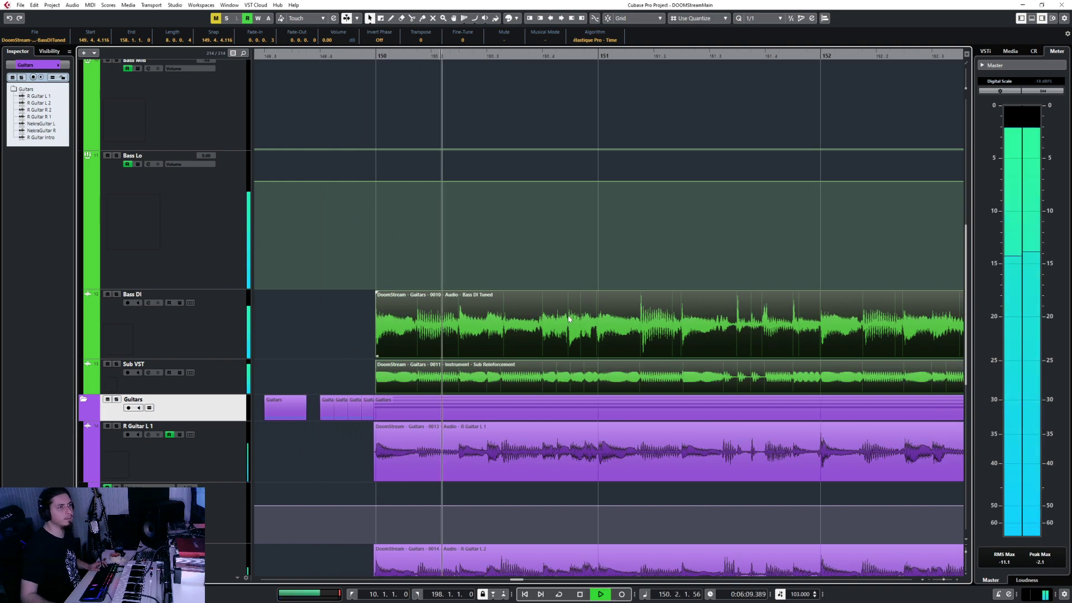
Step: Select the adjoining Bass DI and Sub VST clips on both sides of bar 158 and crossfade each pair
scroll(569, 319, down, 4)
scroll(570, 321, right, 8)
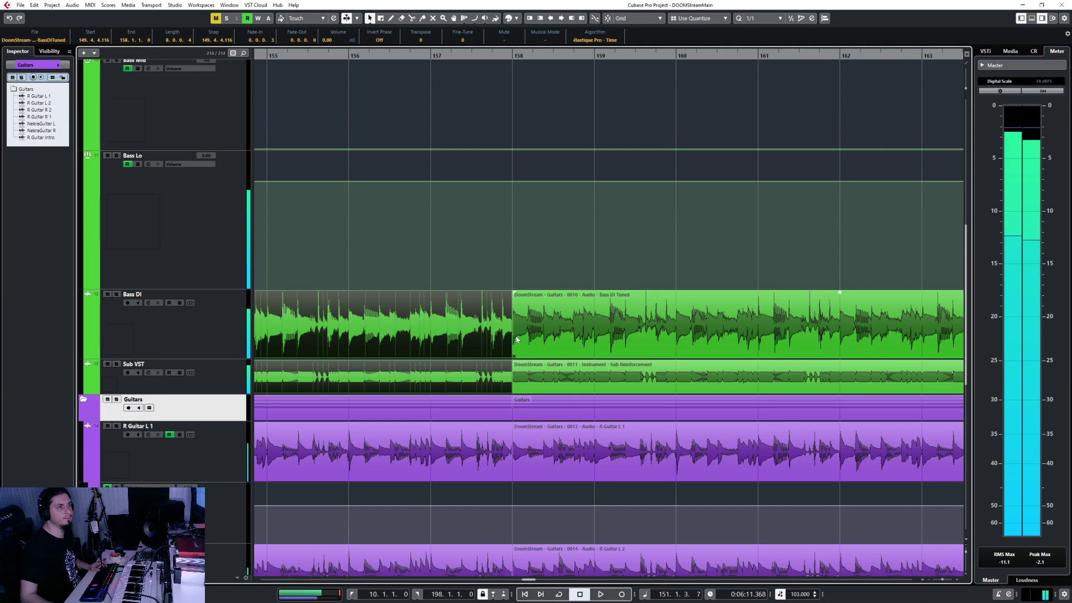
scroll(472, 338, up, 5)
key(Right)
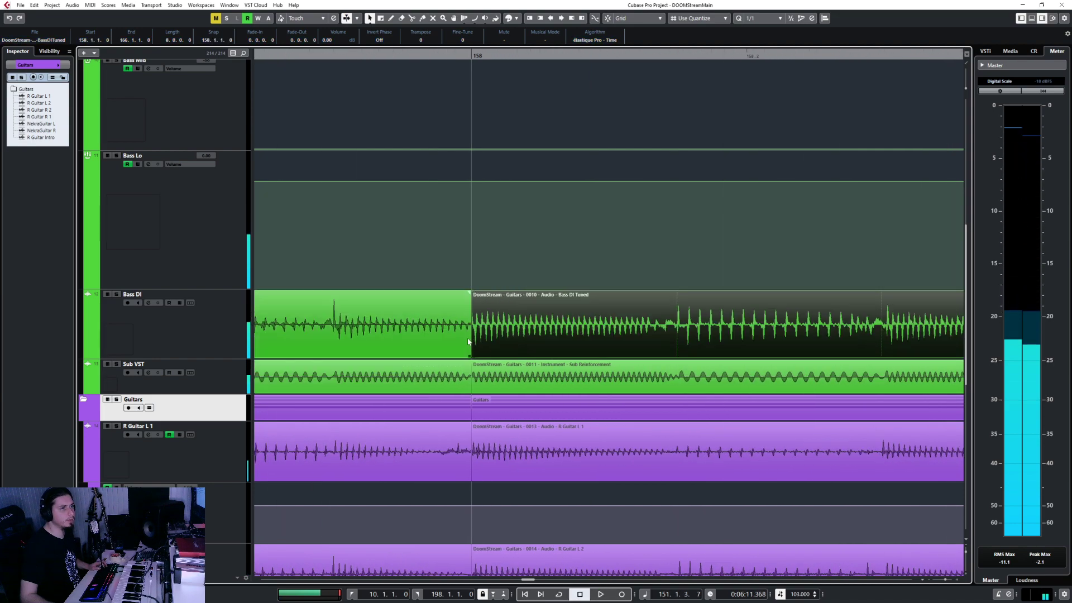
scroll(470, 341, up, 2)
click(461, 343)
shift+click(454, 369)
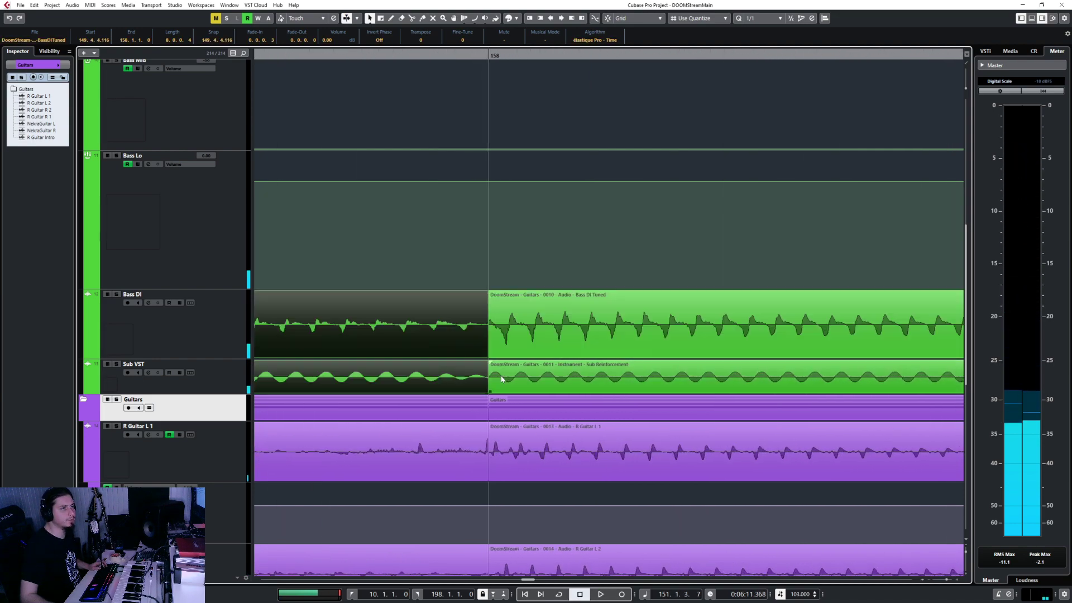
key(x)
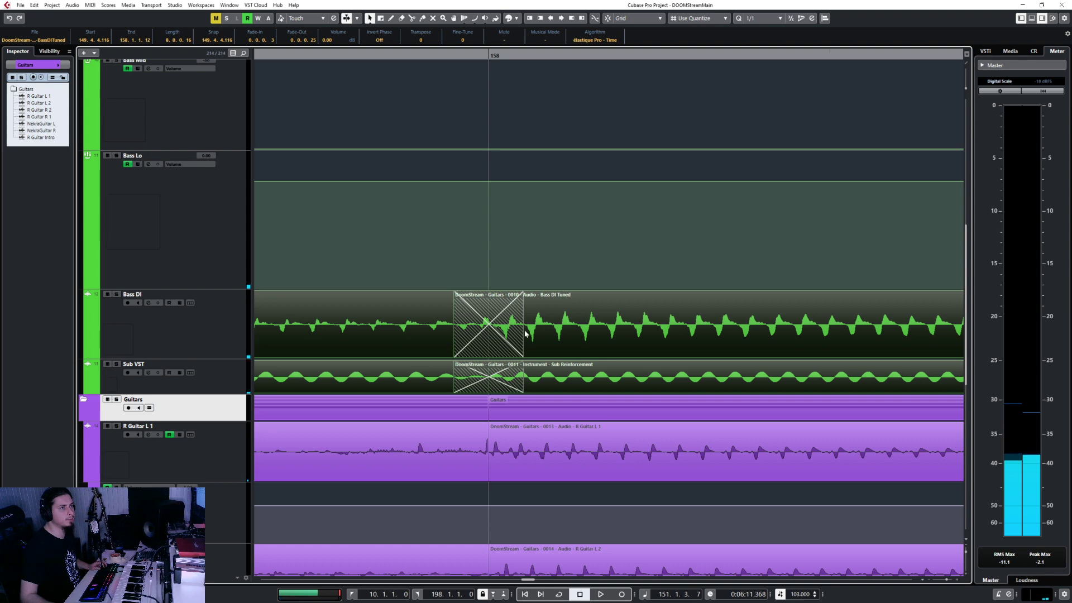
Step: Shorten the bass crossfades at bar 158 to 0.0.0.10, ending ahead of the bar, and give them smooth S-shaped fade curves
click(525, 333)
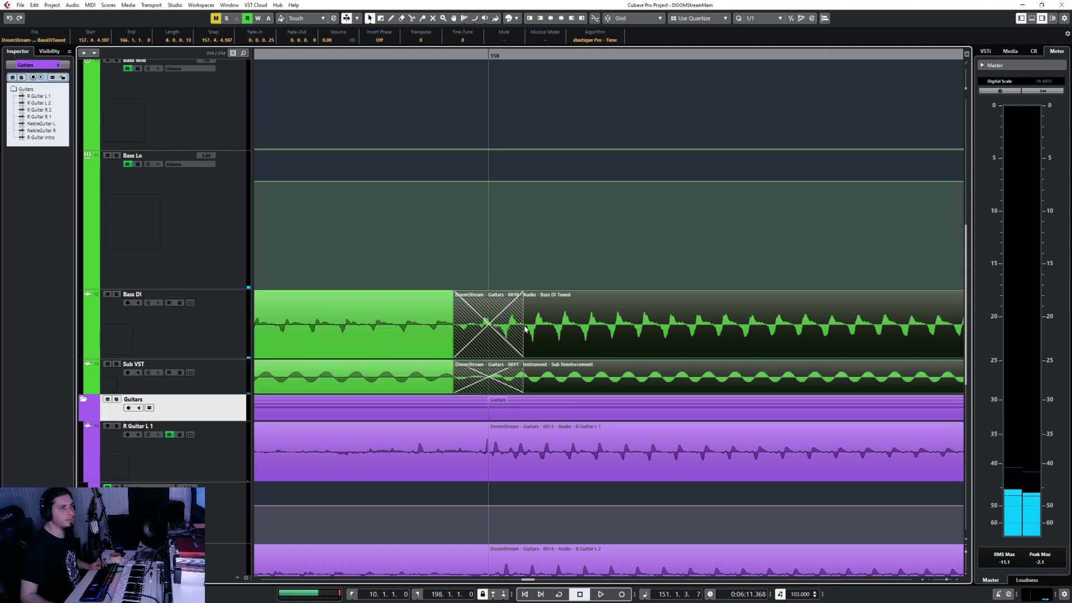
drag(522, 329, 480, 335)
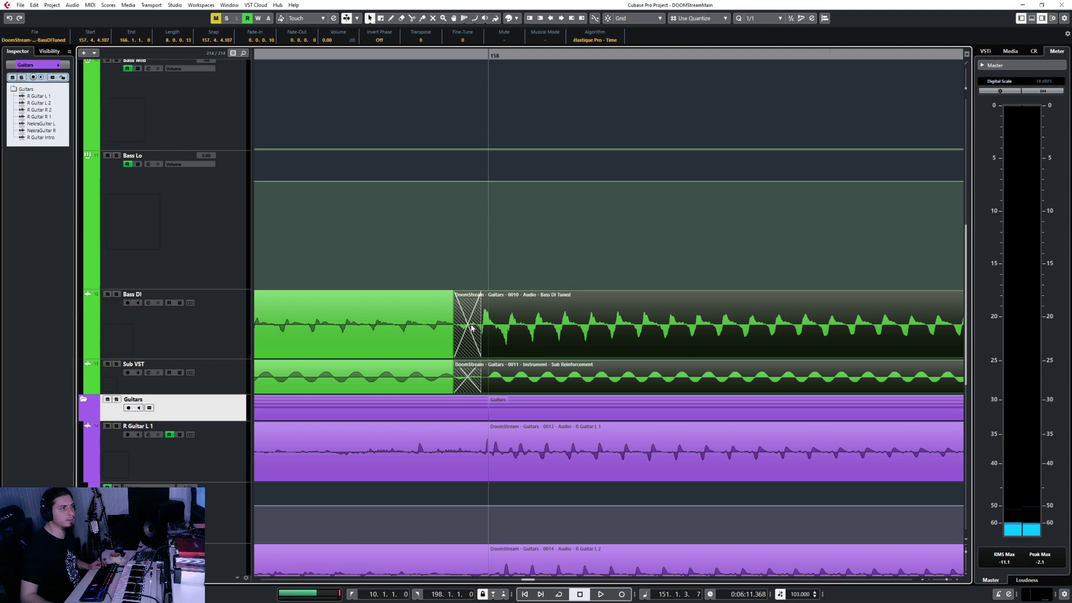
double_click(472, 328)
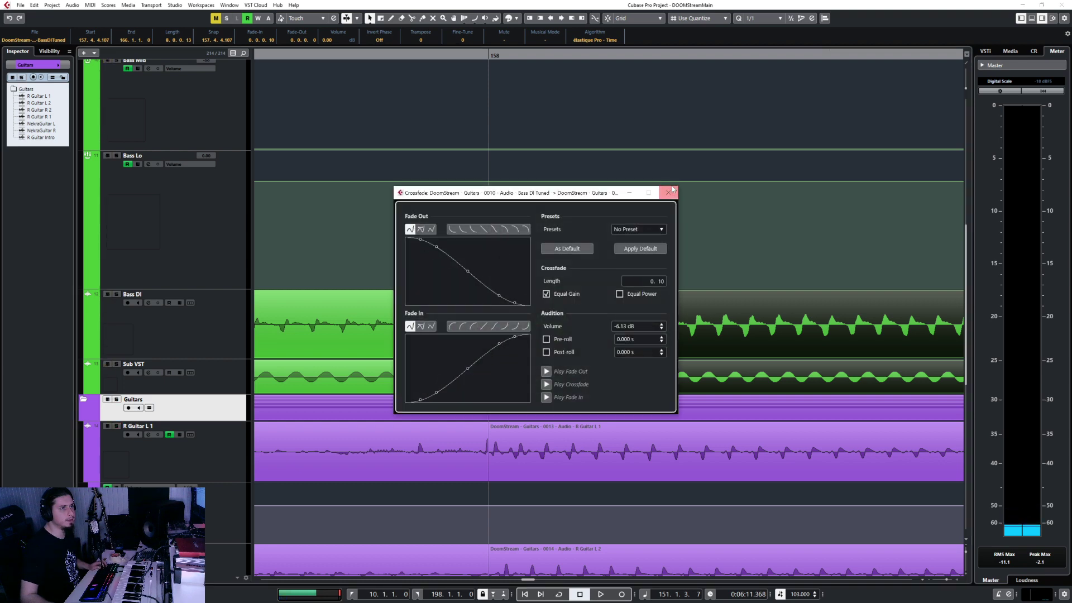
click(673, 191)
Step: Crossfade the adjoining R Guitar L 1, L 2, R 2 and R 1 clips at bar 158 and try to shorten the crossfades
scroll(495, 346, down, 3)
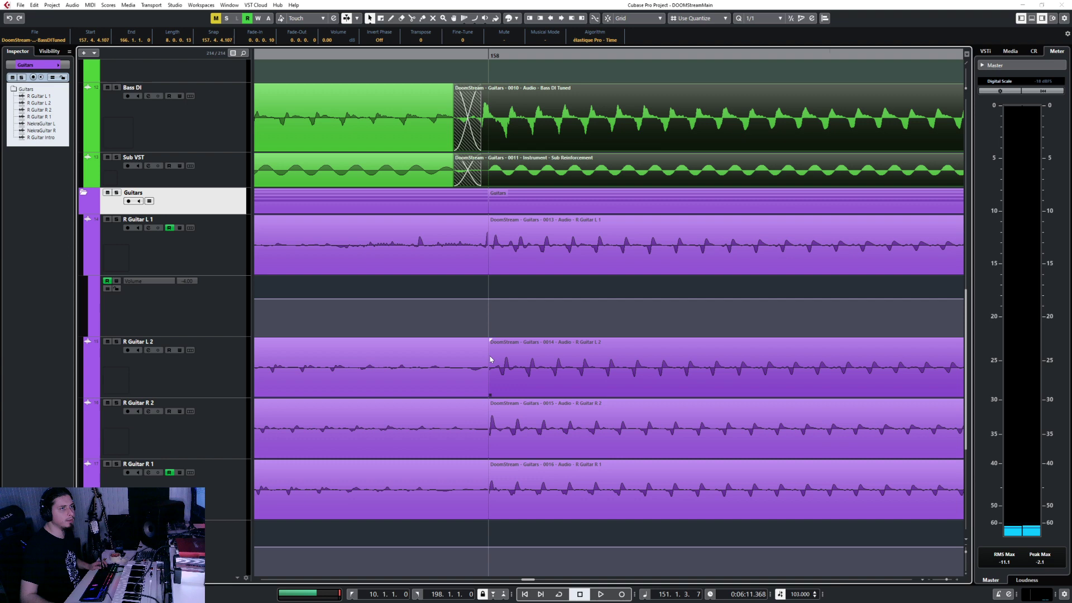
click(476, 362)
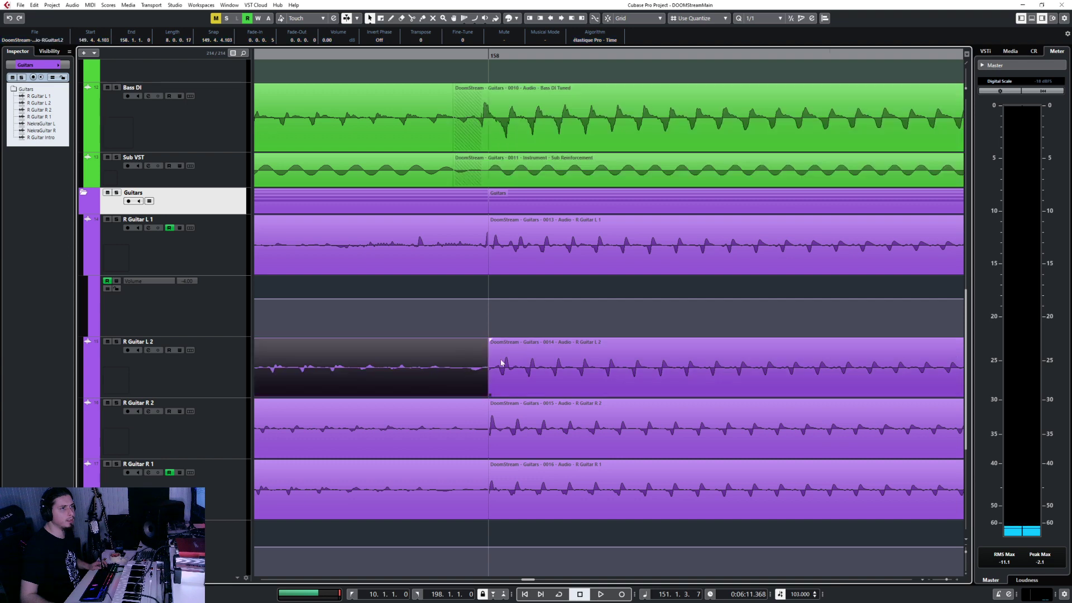
shift+click(468, 245)
shift+click(509, 249)
shift+click(515, 385)
shift+click(511, 422)
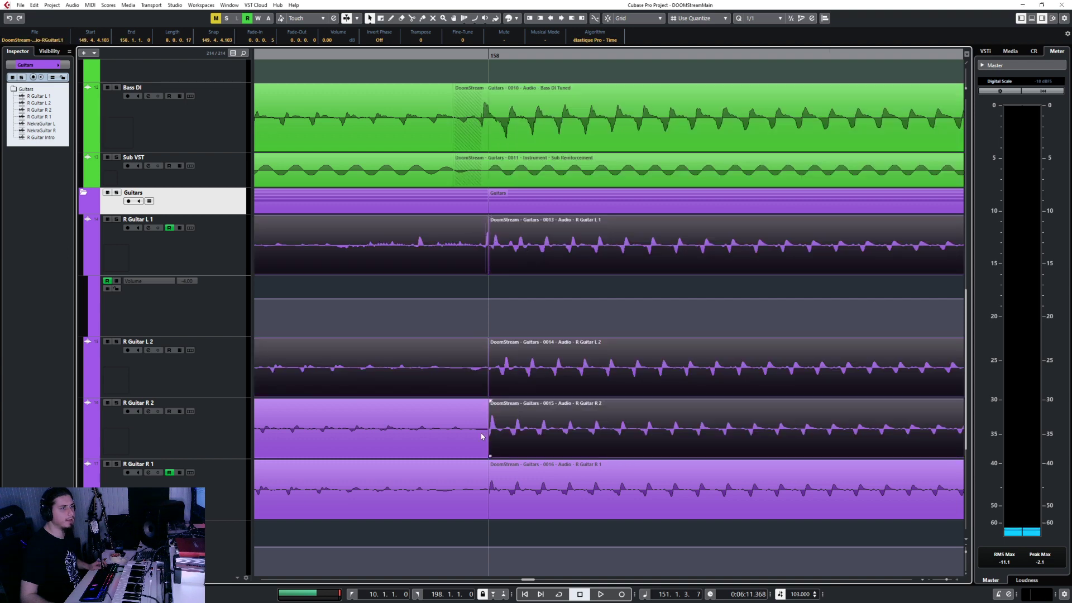
shift+click(476, 437)
shift+click(462, 480)
shift+click(535, 490)
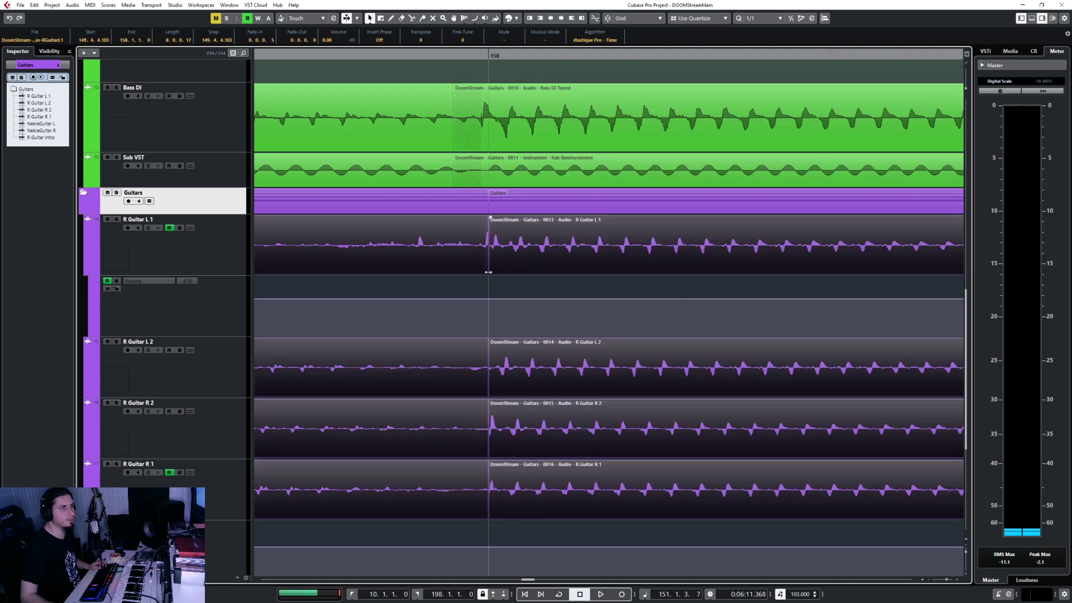
key(x)
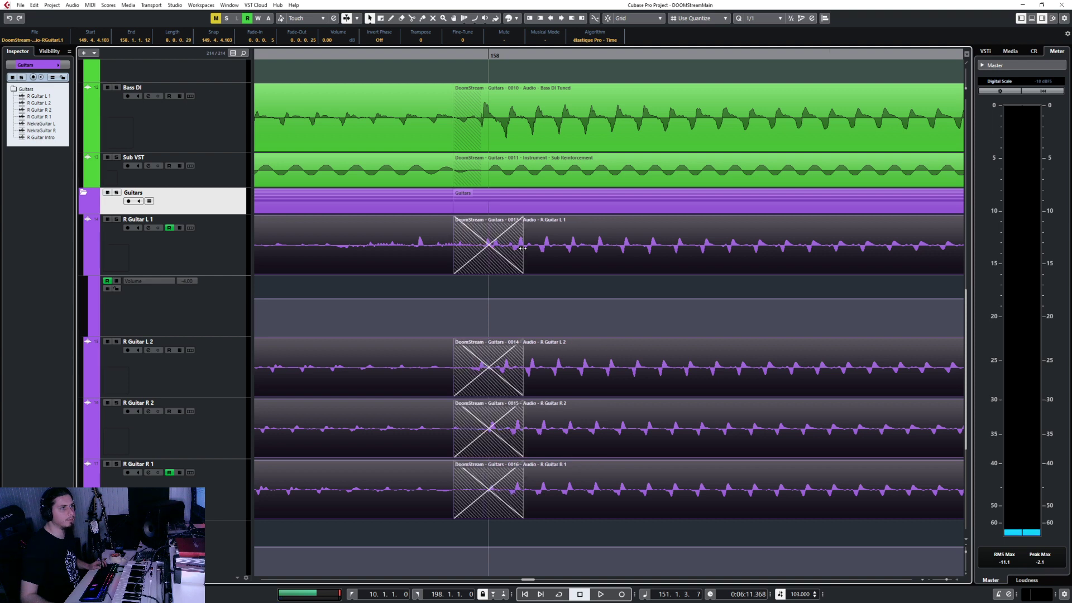
drag(522, 251, 503, 252)
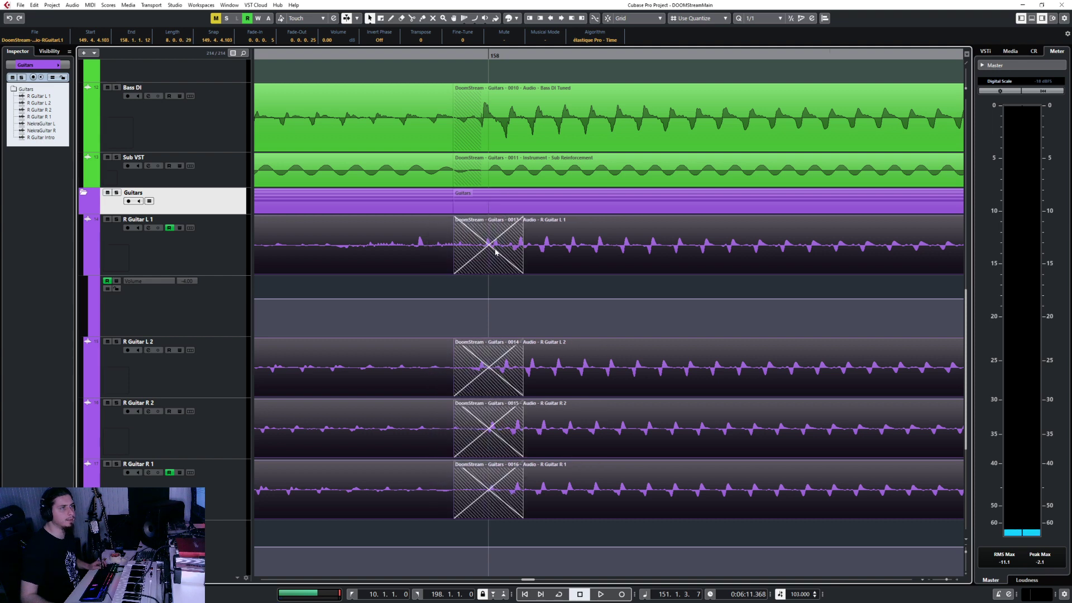
Step: Shorten the four rhythm guitar crossfades at bar 158 to length 0. 4 and shift those on R Guitar R 2 and R 1 slightly earlier
drag(495, 249, 496, 249)
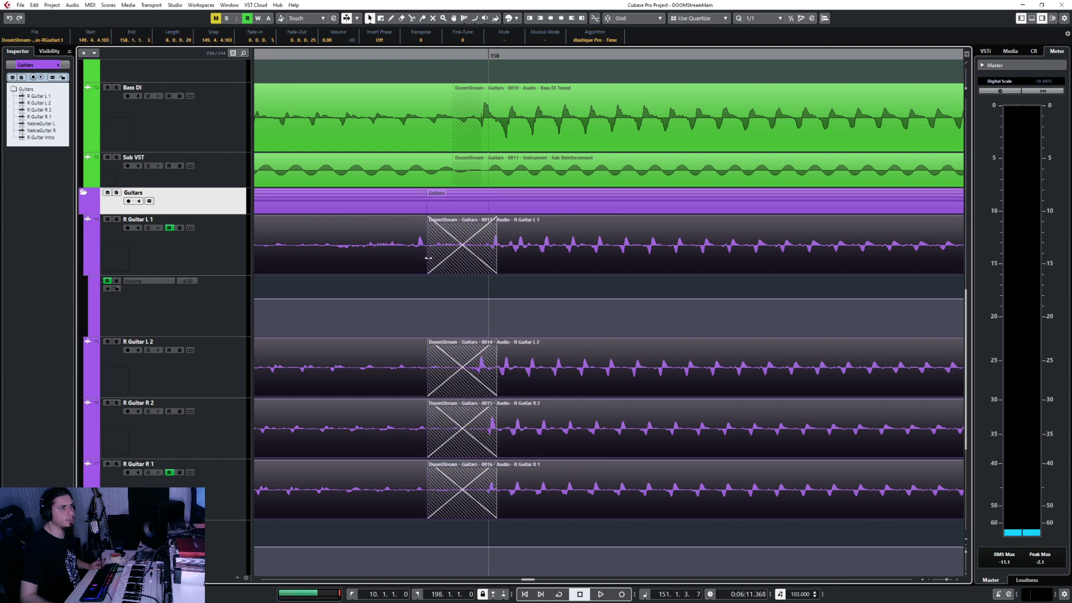
drag(428, 257, 483, 250)
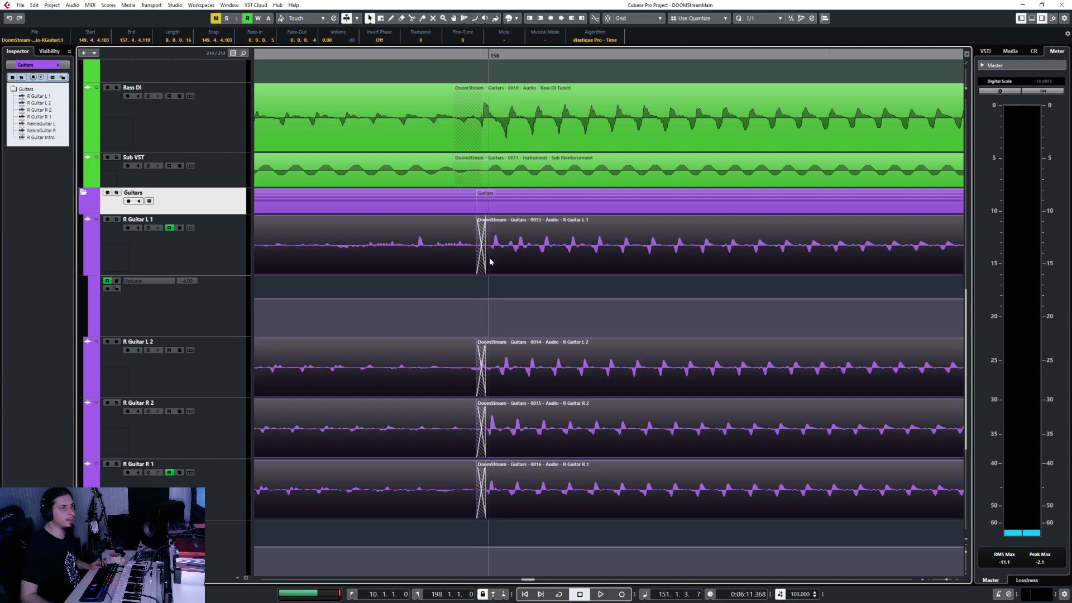
double_click(490, 262)
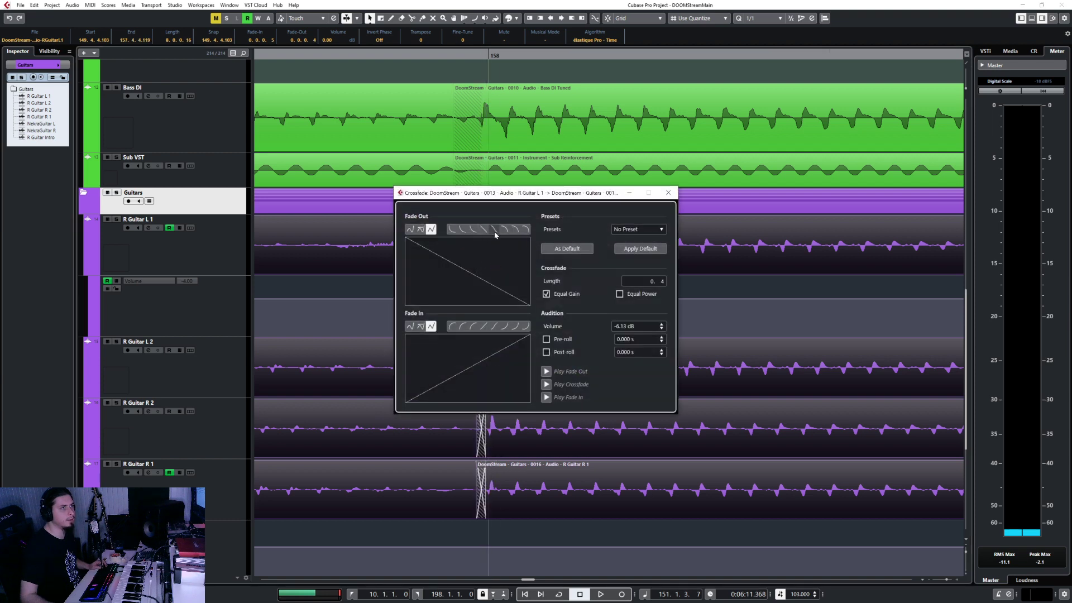
click(668, 193)
click(509, 444)
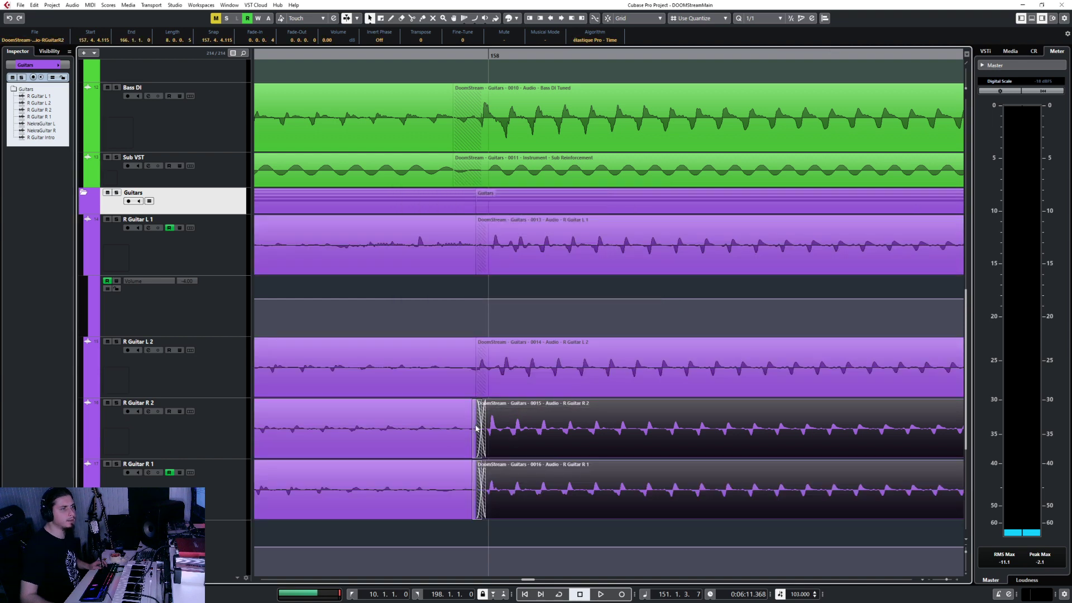
drag(475, 428, 471, 428)
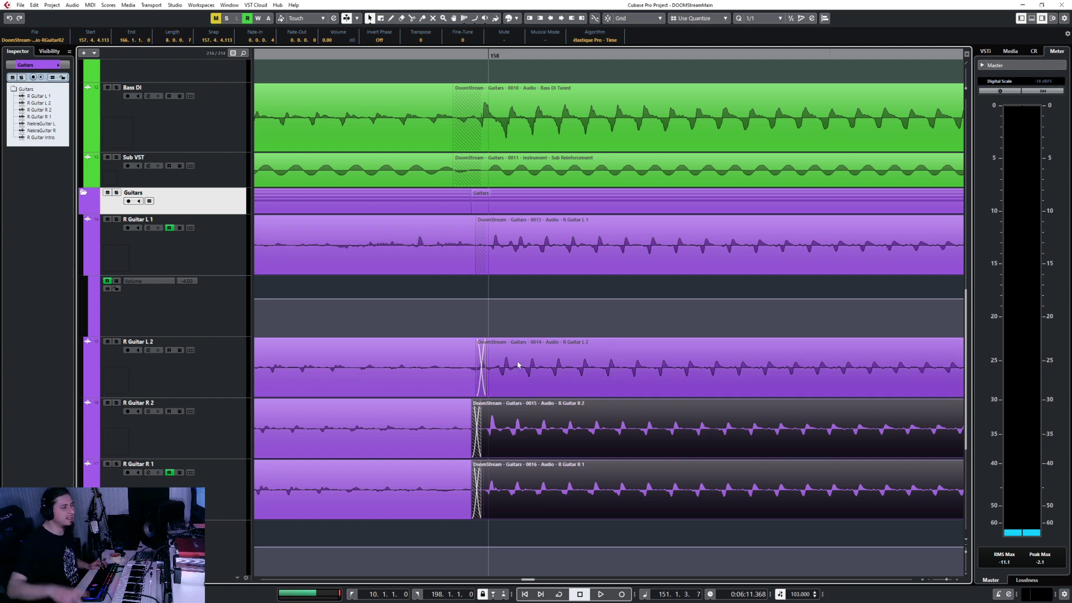
Step: Play back the transition into bar 158 to check the guitar crossfades
ctrl+scroll(494, 369, down, 3)
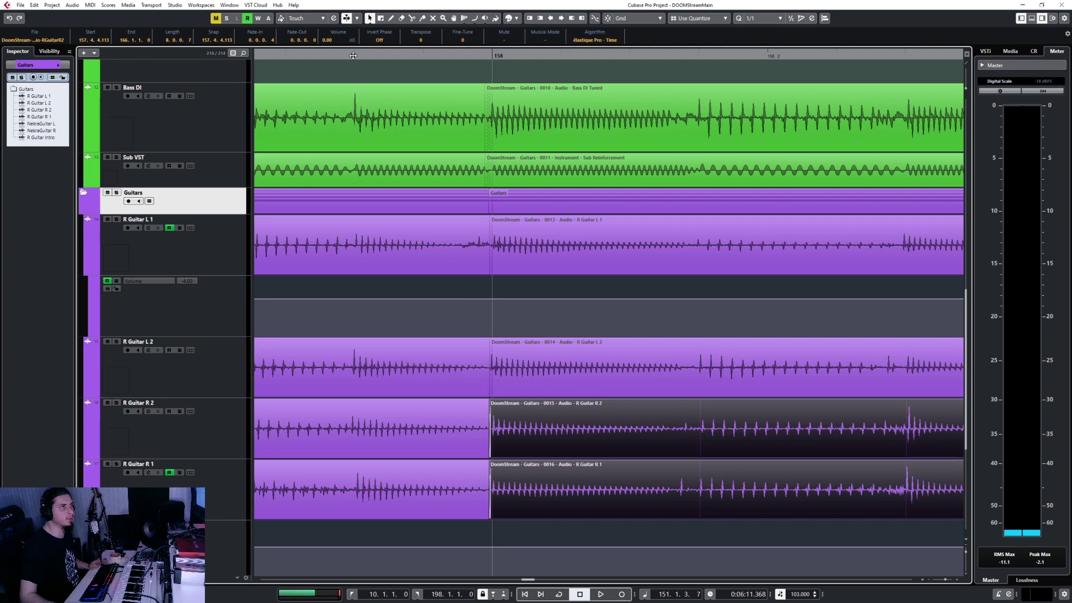
drag(327, 56, 389, 135)
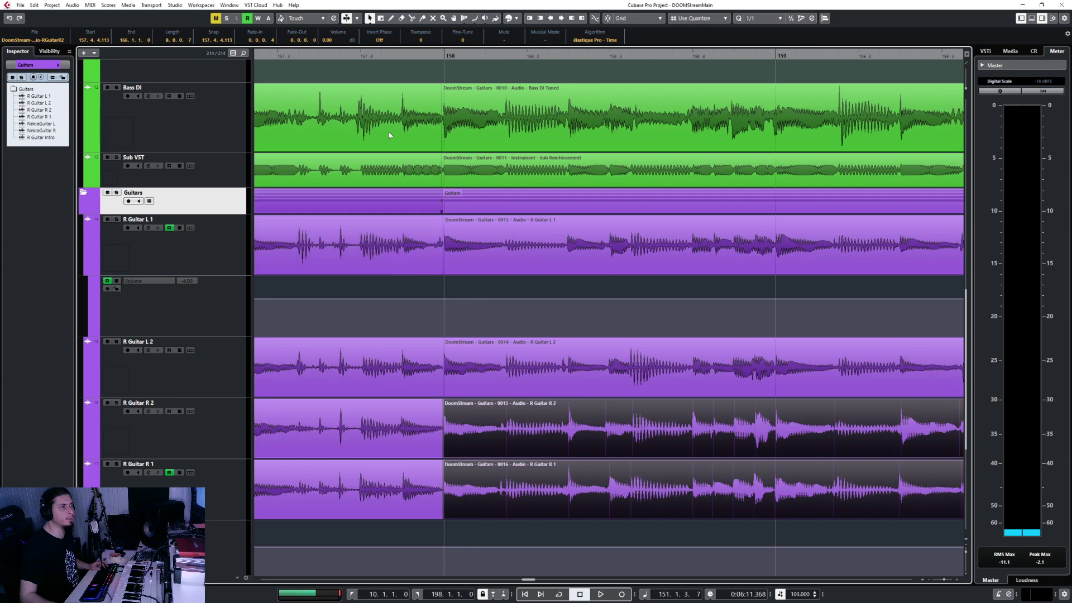
click(300, 55)
key(space)
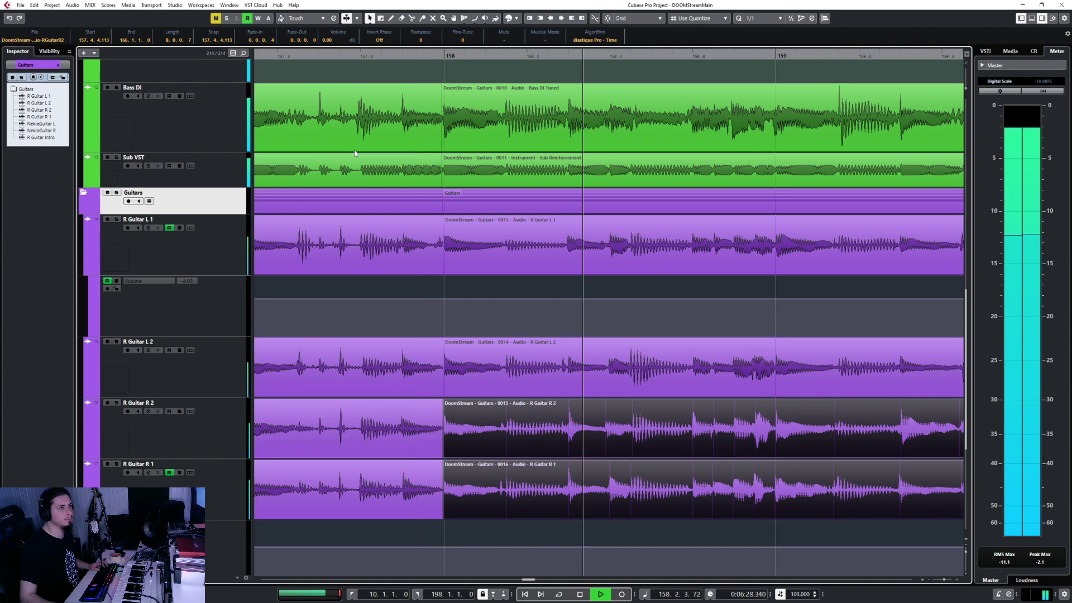
key(g)
key(space)
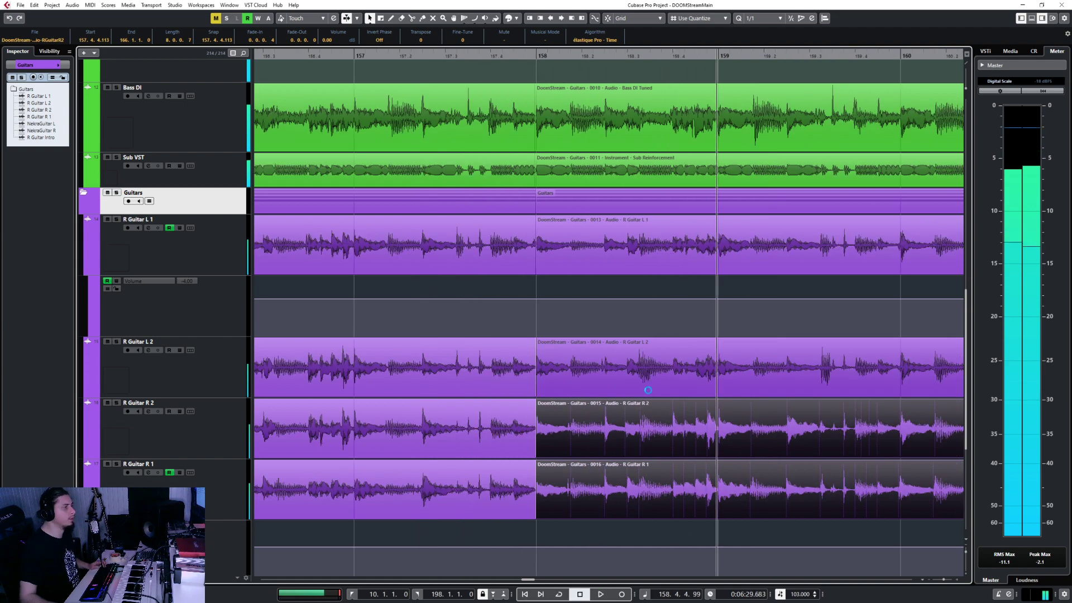
Step: Extend the Bass DI and Sub VST events at bar 166 to 166. 1. 1. 12 and add a 0. 0. 0. 12 fade-out
key(g)
key(g)
key(g)
key(g)
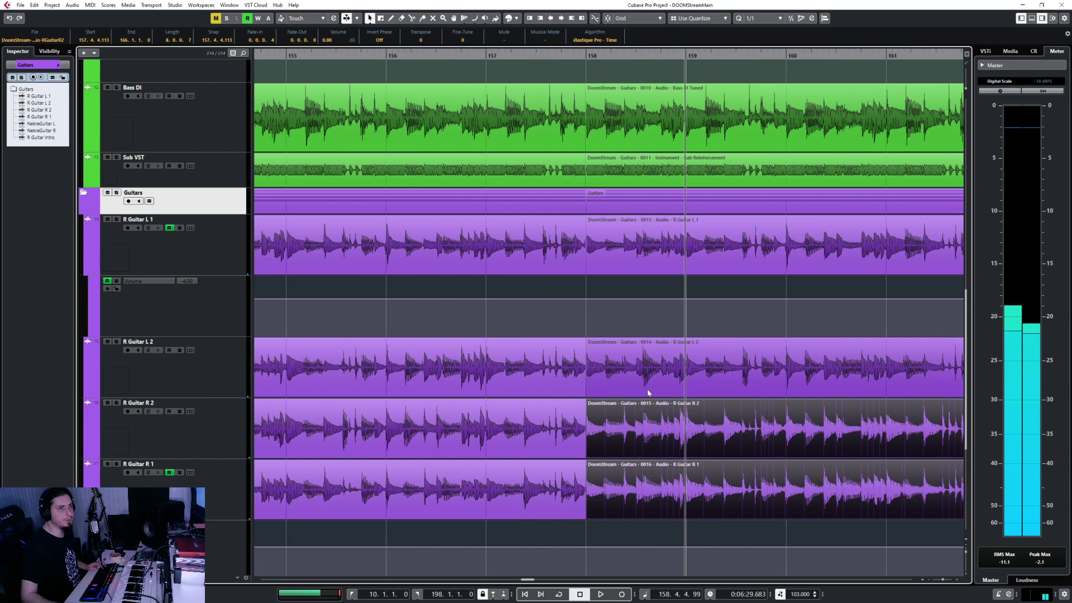
key(g)
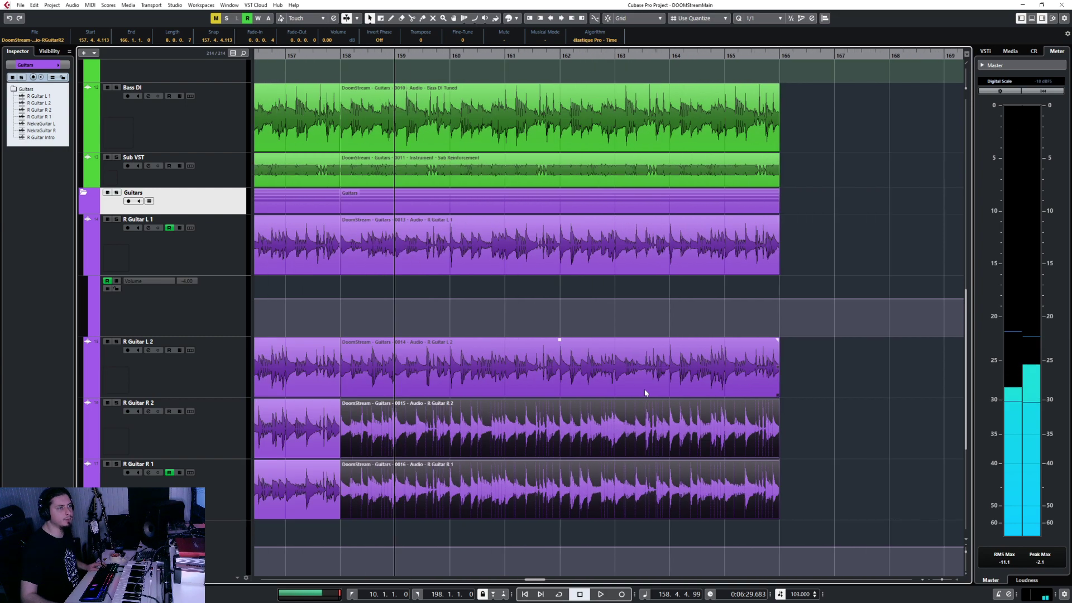
click(657, 447)
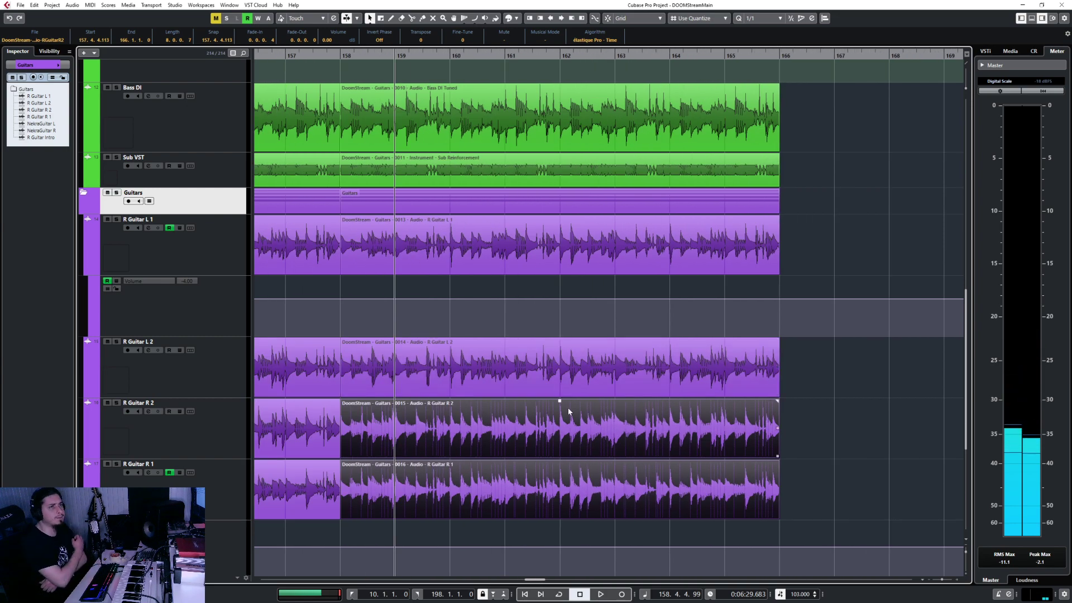
click(726, 170)
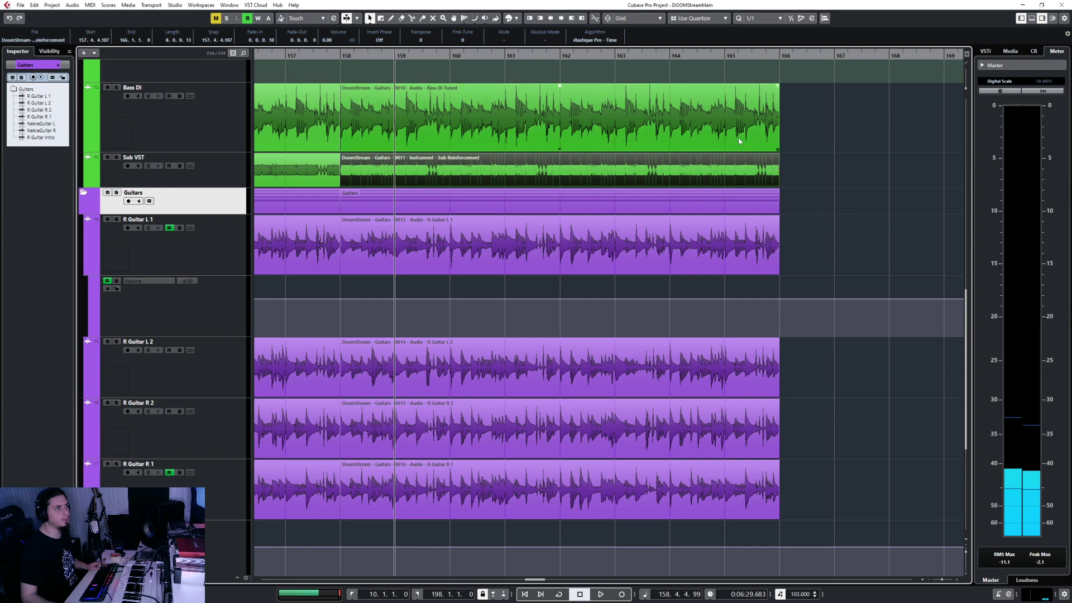
click(764, 146)
scroll(764, 145, up, 3)
scroll(764, 146, up, 3)
scroll(574, 153, right, 3)
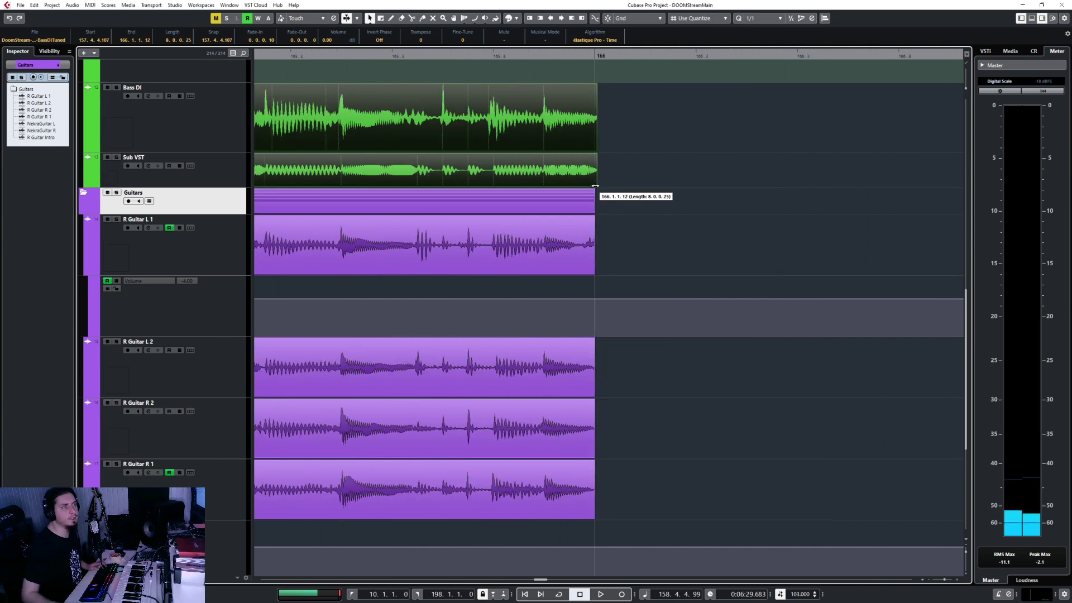
scroll(614, 128, up, 6)
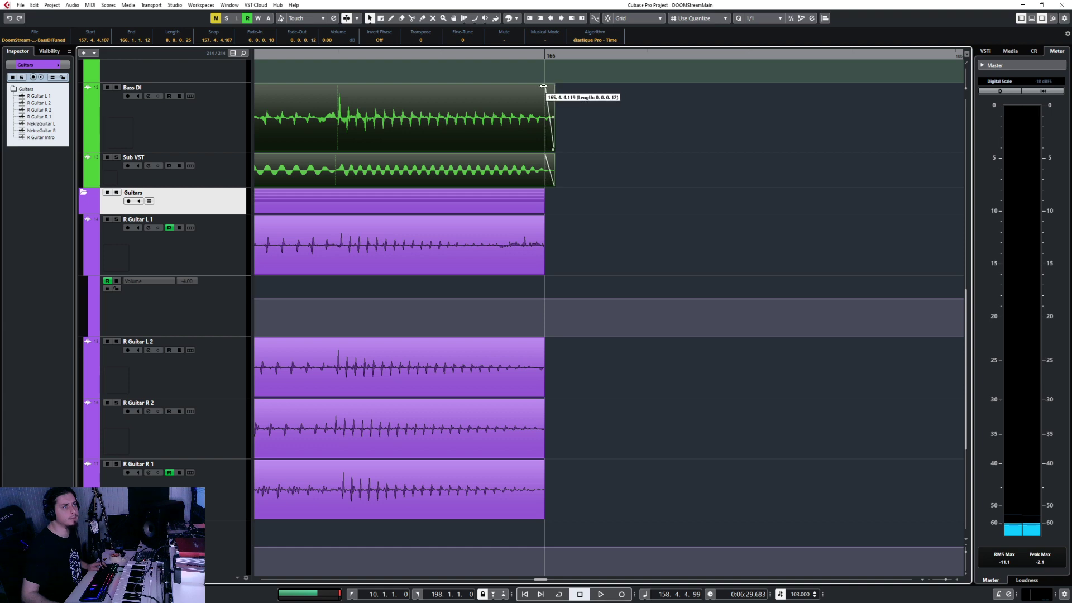
Step: Extend the four rhythm guitar events at bar 166 to 166. 1. 1. 5 and play back the ending
click(496, 239)
shift+click(495, 359)
shift+click(517, 443)
shift+click(541, 505)
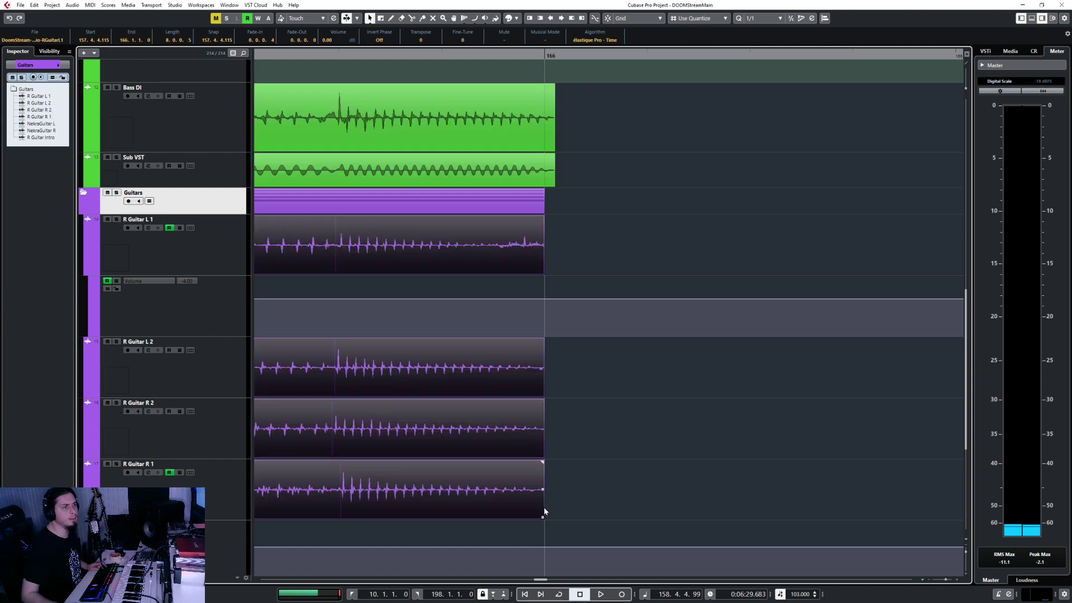
drag(543, 518, 550, 517)
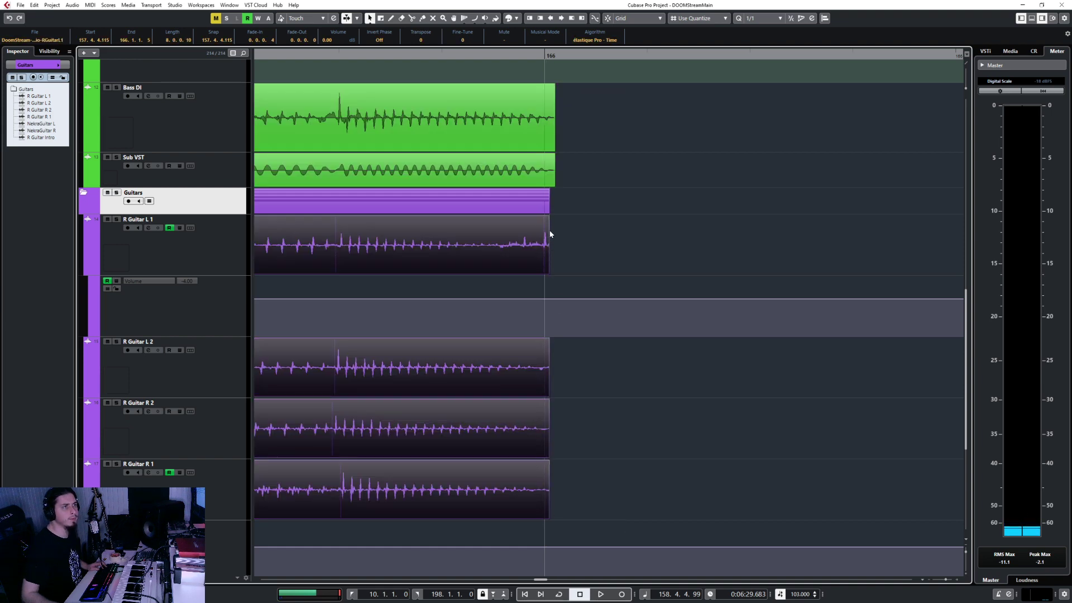
scroll(562, 249, down, 3)
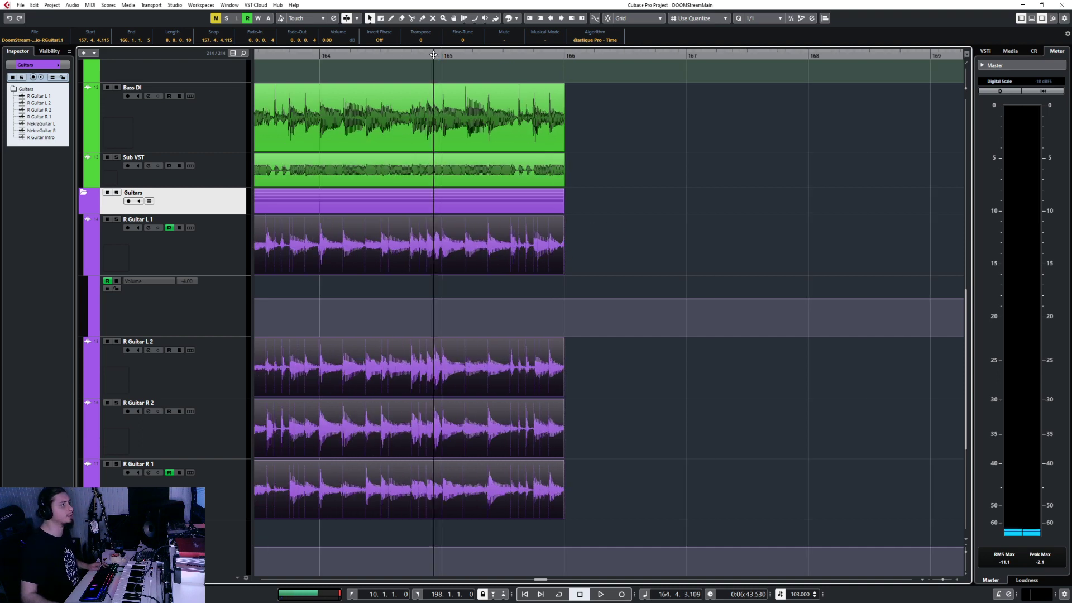
key(space)
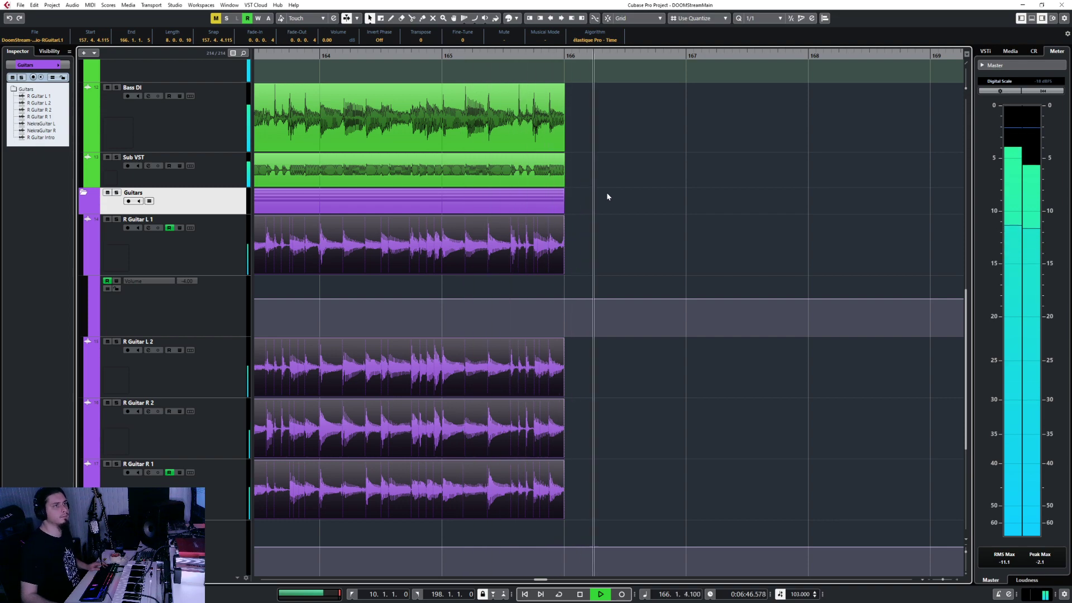
Step: Extend the Bass DI, Sub VST and four rhythm guitar events at bar 178 to 178. 1. 1. 1 with a 0. 0. 0. 2 fade-out
scroll(607, 196, down, 3)
scroll(608, 196, up, 8)
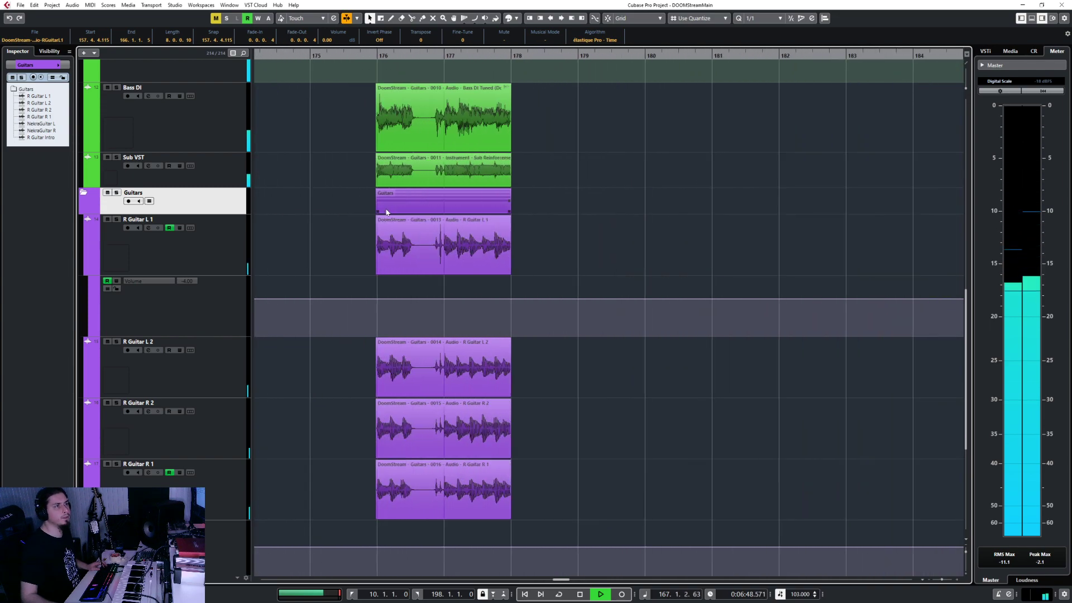
scroll(488, 236, down, 3)
scroll(491, 237, right, 3)
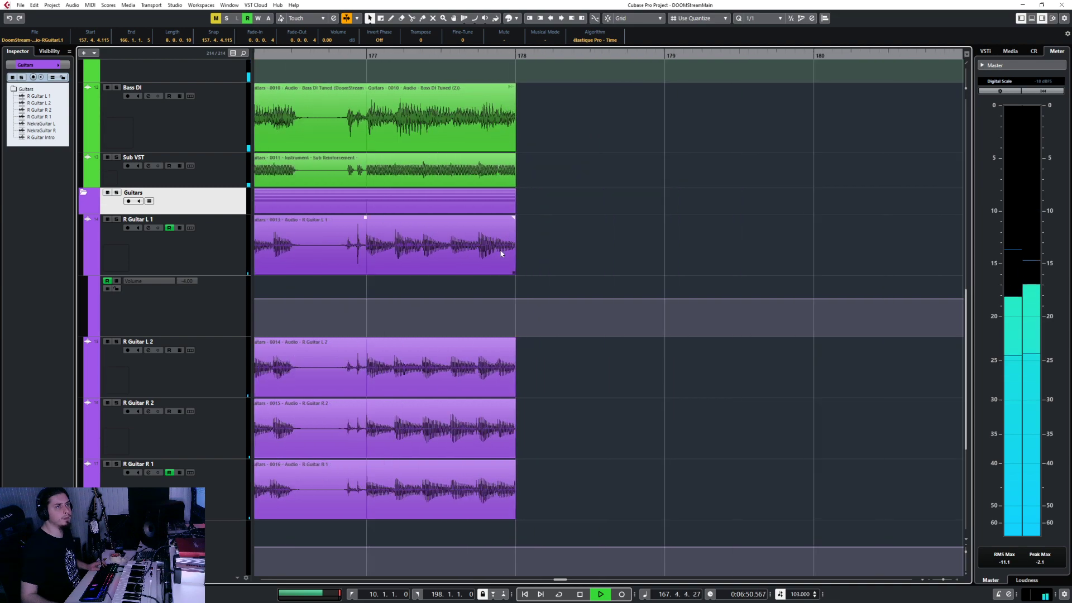
scroll(504, 250, up, 6)
click(565, 132)
click(541, 146)
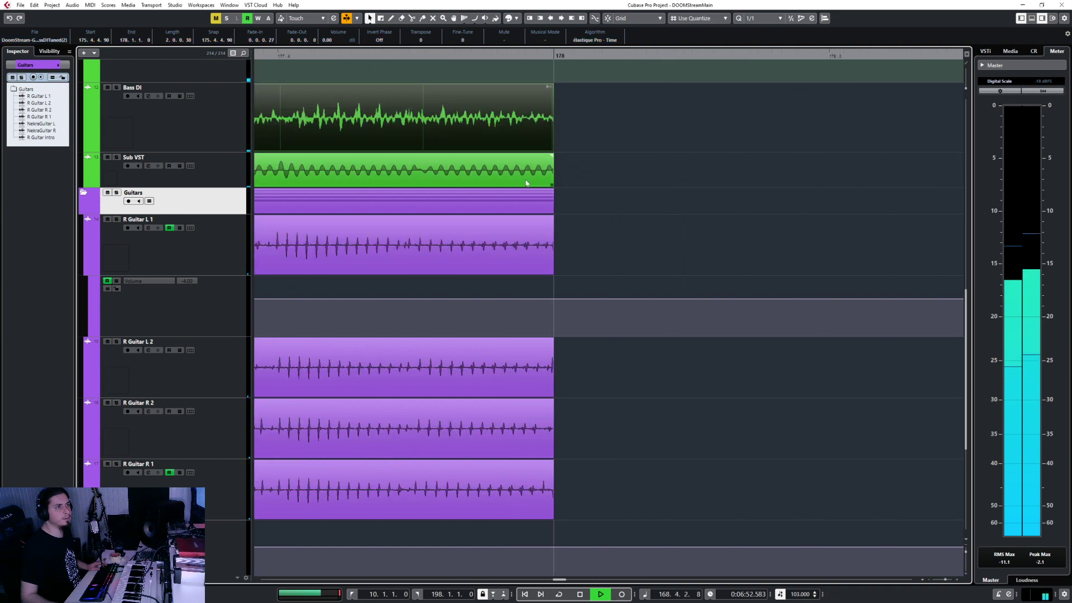
shift+click(526, 183)
shift+click(514, 270)
shift+click(493, 403)
shift+click(493, 376)
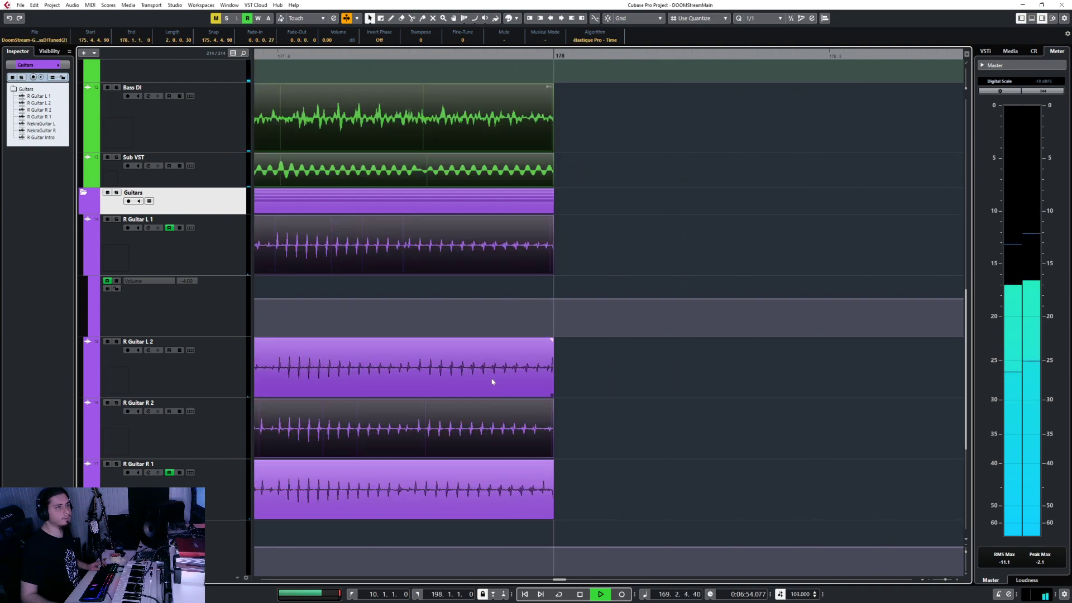
shift+click(508, 499)
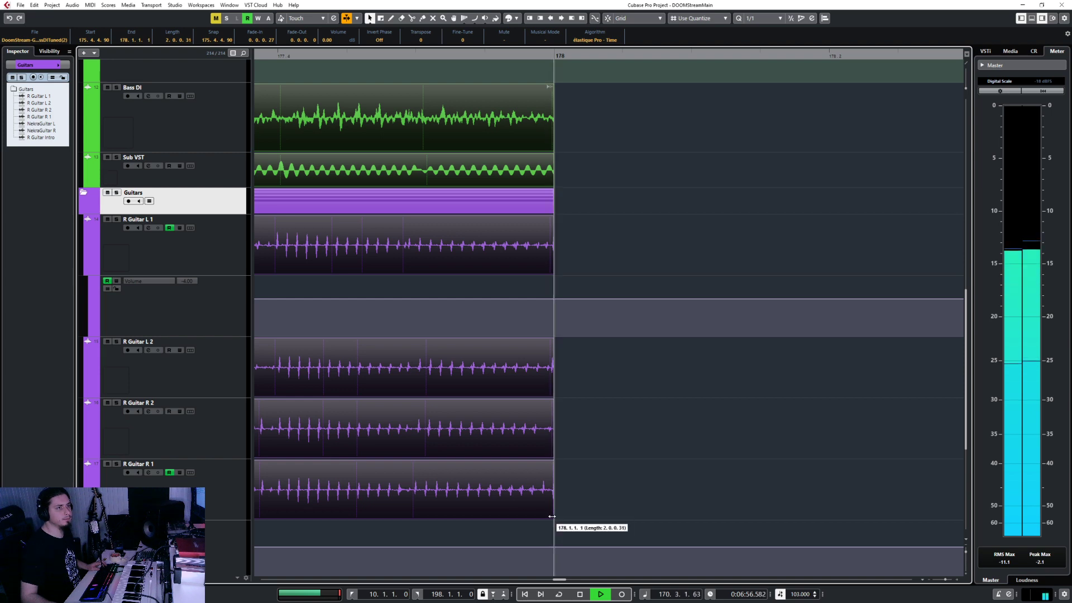
scroll(565, 418, up, 3)
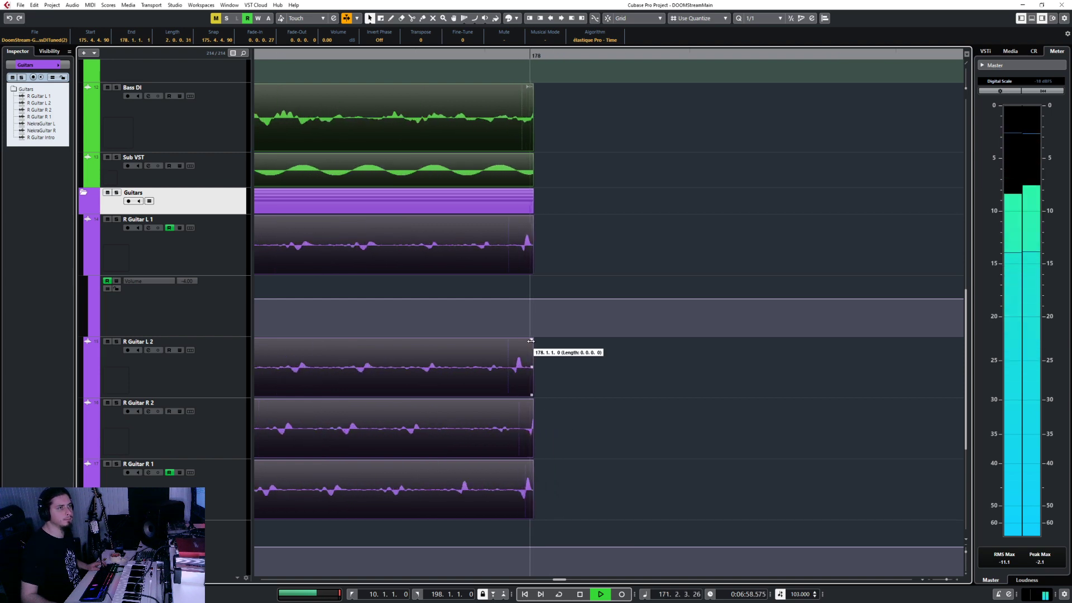
drag(528, 341, 527, 344)
Step: Examine the bass and guitar event endings after bar 186 and stop playback
scroll(463, 211, down, 6)
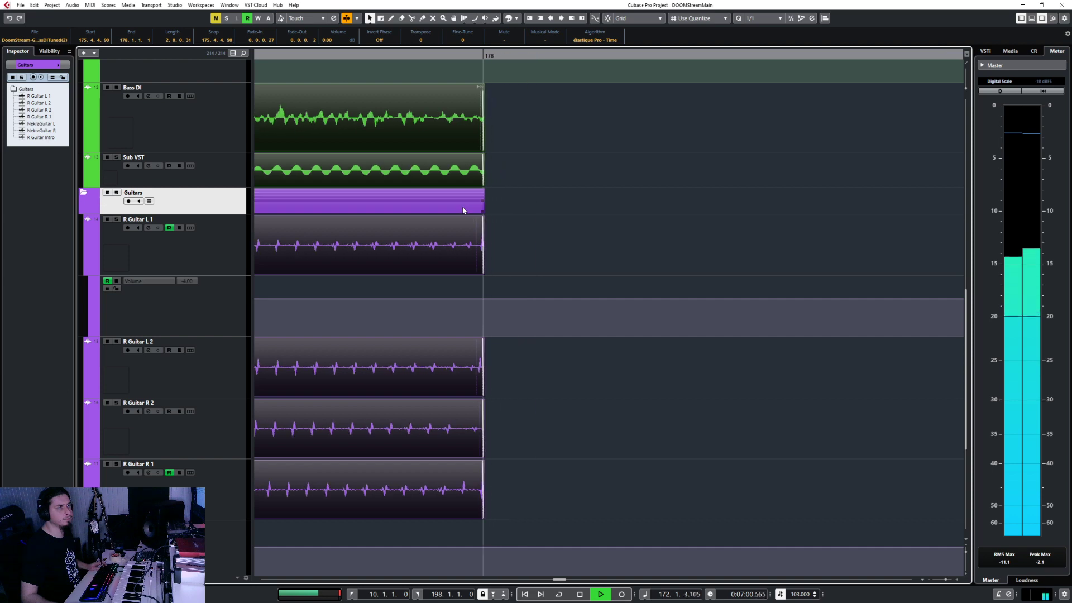
scroll(463, 210, right, 20)
scroll(463, 210, right, 20)
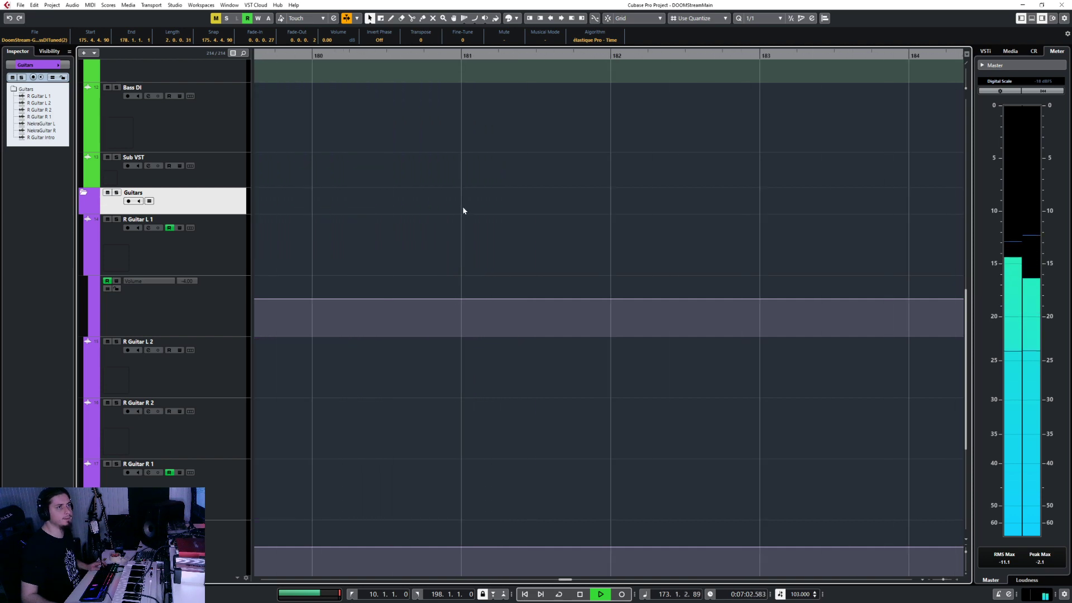
scroll(542, 190, right, 15)
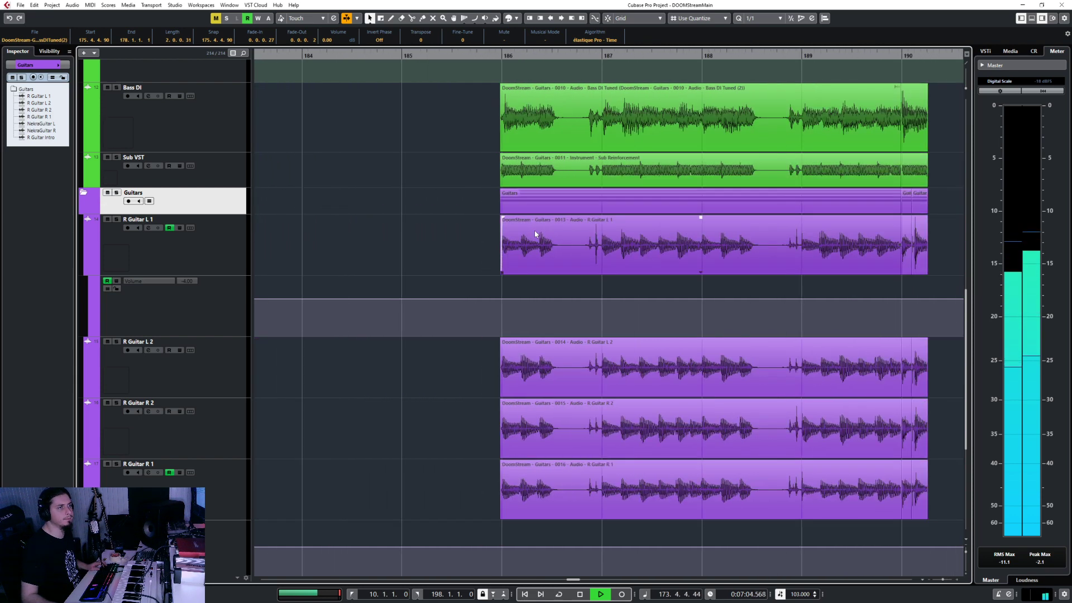
scroll(527, 167, up, 4)
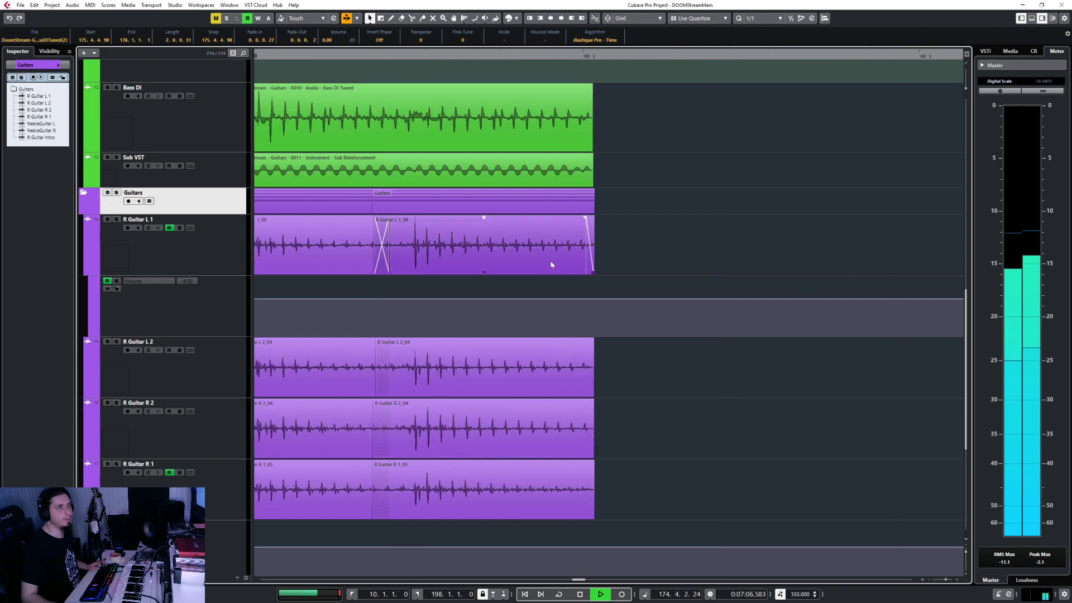
scroll(544, 500, down, 4)
scroll(545, 499, down, 5)
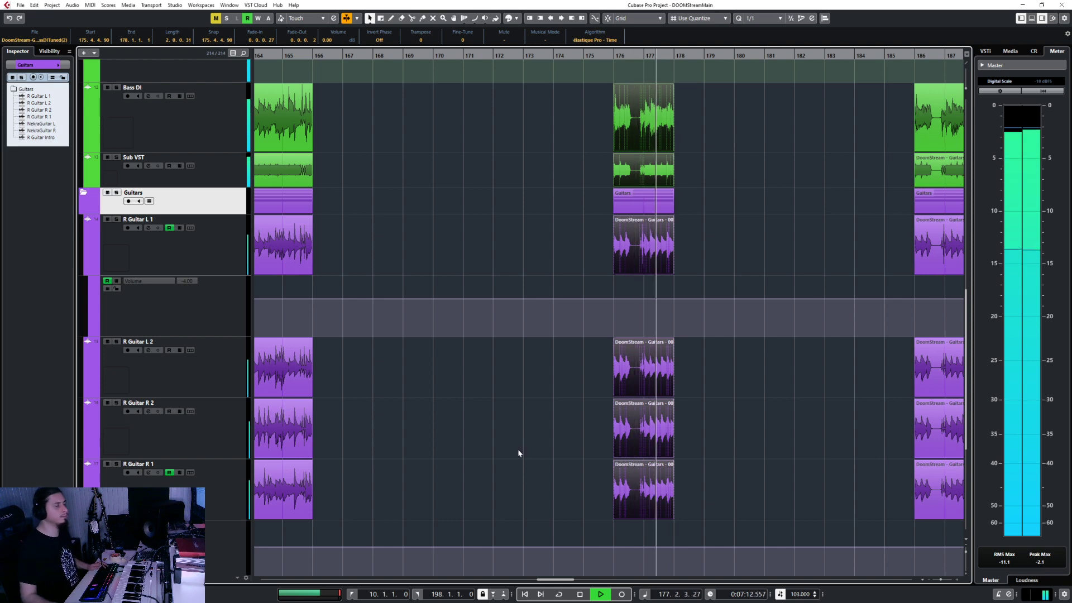
key(space)
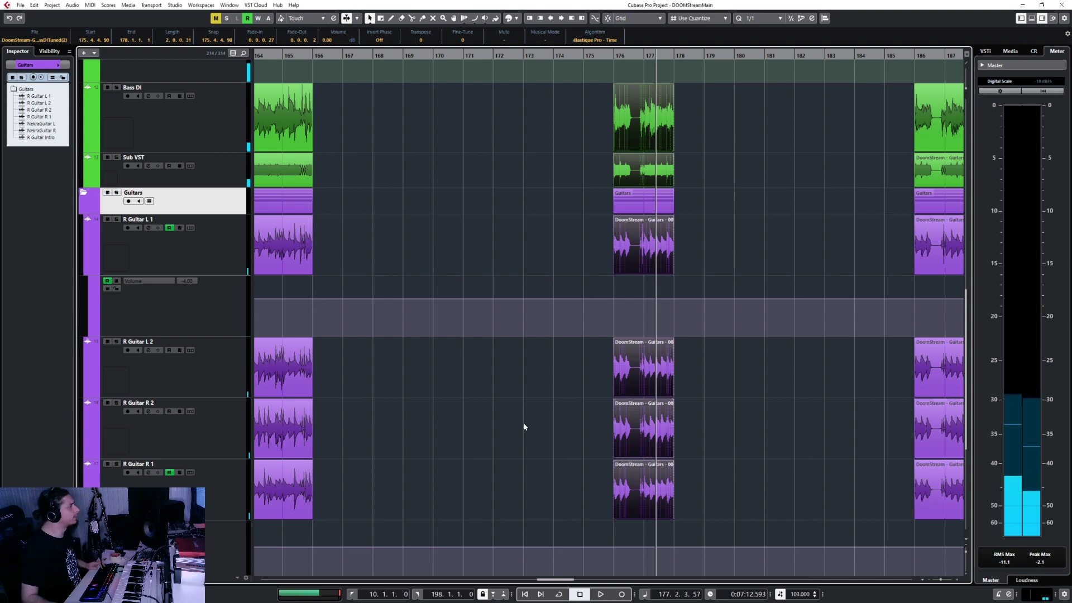
Step: Collapse the Guitars folder track and bring the Bass folder's tracks near the song's beginning into view
scroll(523, 425, left, 15)
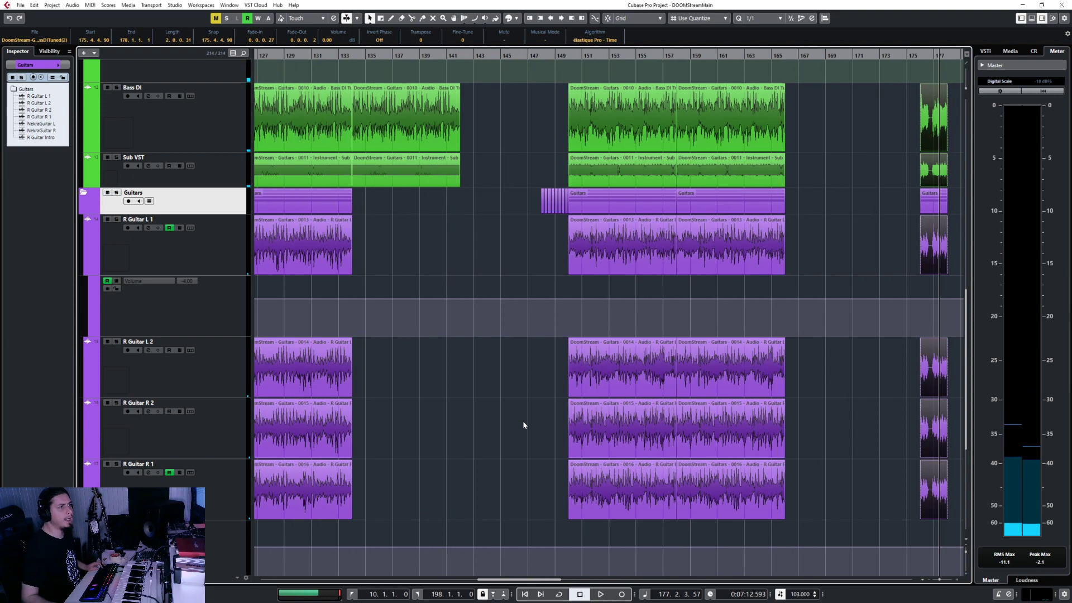
scroll(524, 425, down, 3)
scroll(523, 425, left, 4)
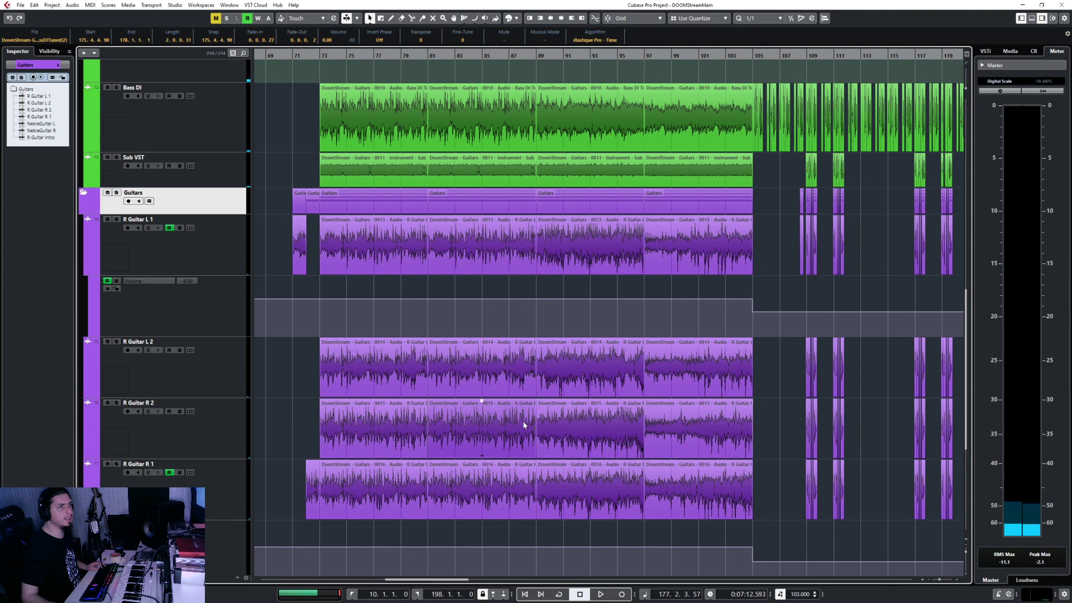
scroll(524, 425, left, 13)
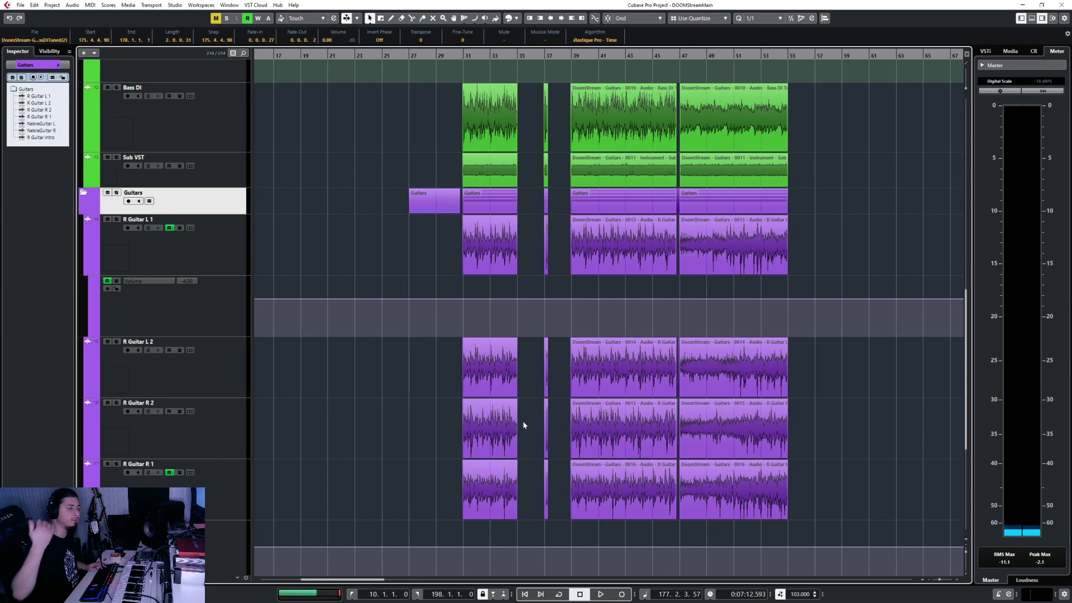
click(86, 193)
scroll(320, 344, up, 5)
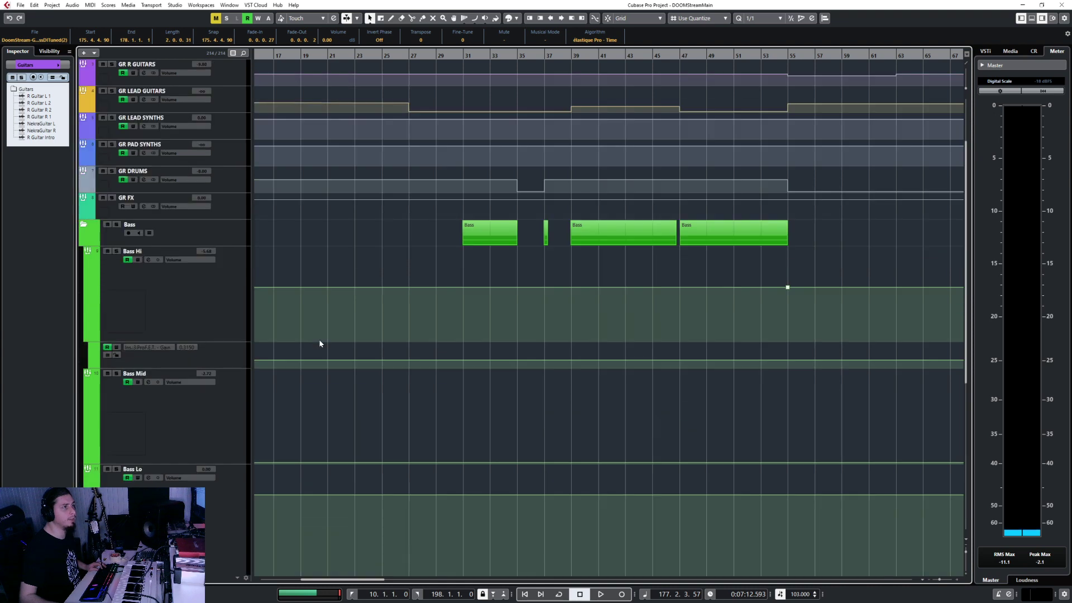
Step: Collapse the Bass folder track, expand the FX folder and play back from bar 55 with the Impact 02 and BOOM tracks in view
click(82, 225)
click(92, 452)
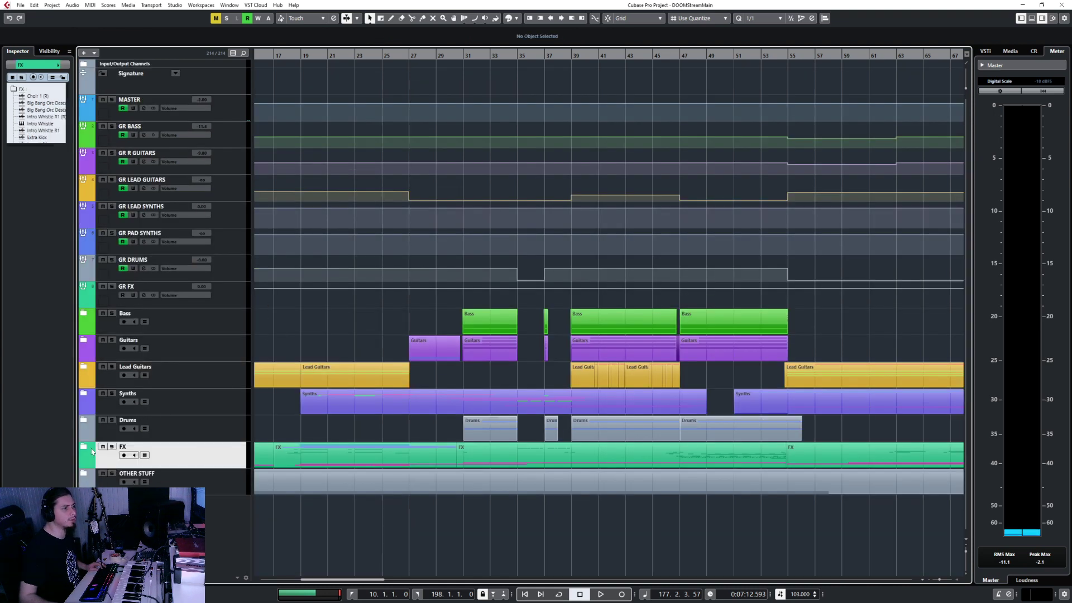
click(82, 449)
scroll(440, 350, down, 10)
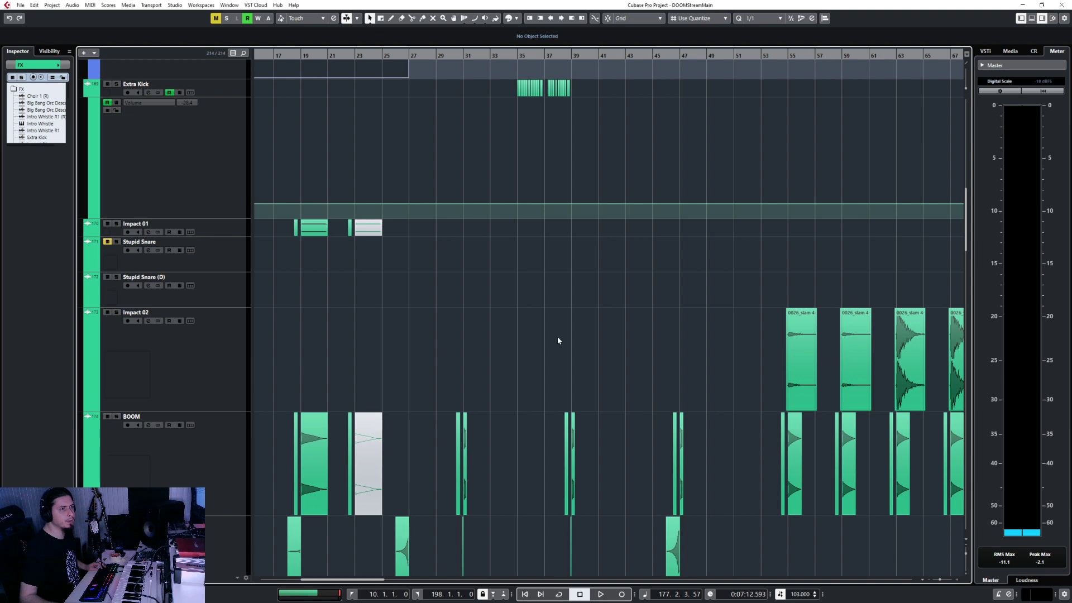
scroll(537, 301, up, 10)
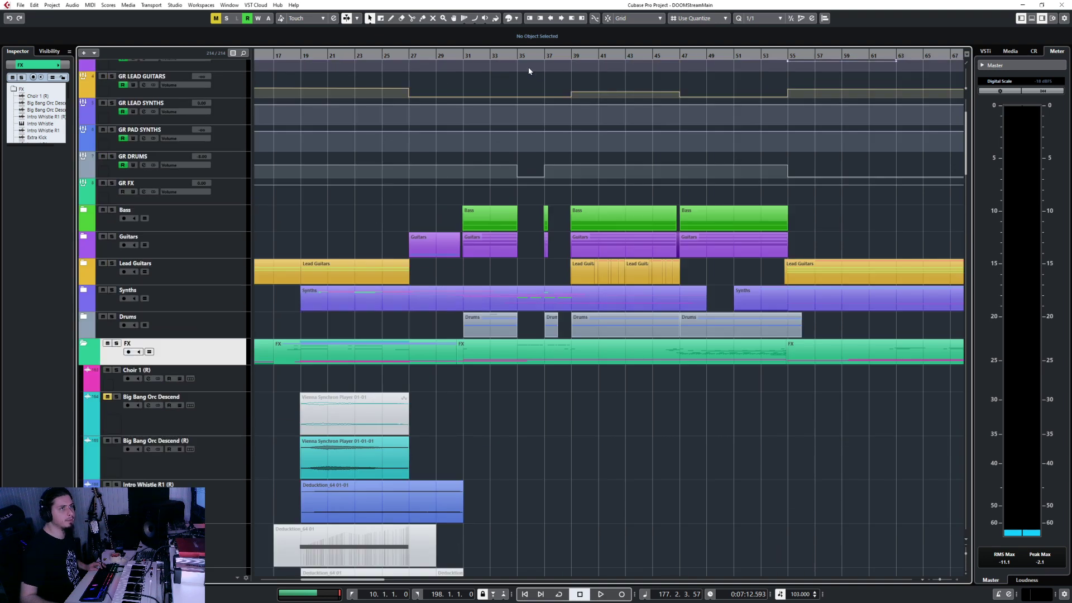
scroll(579, 214, right, 10)
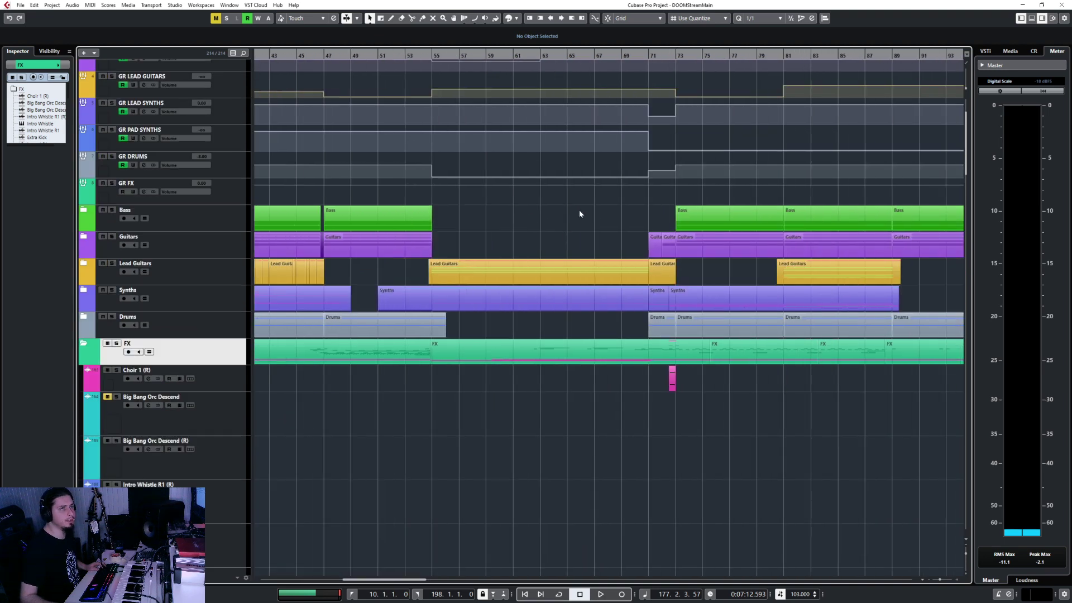
click(431, 57)
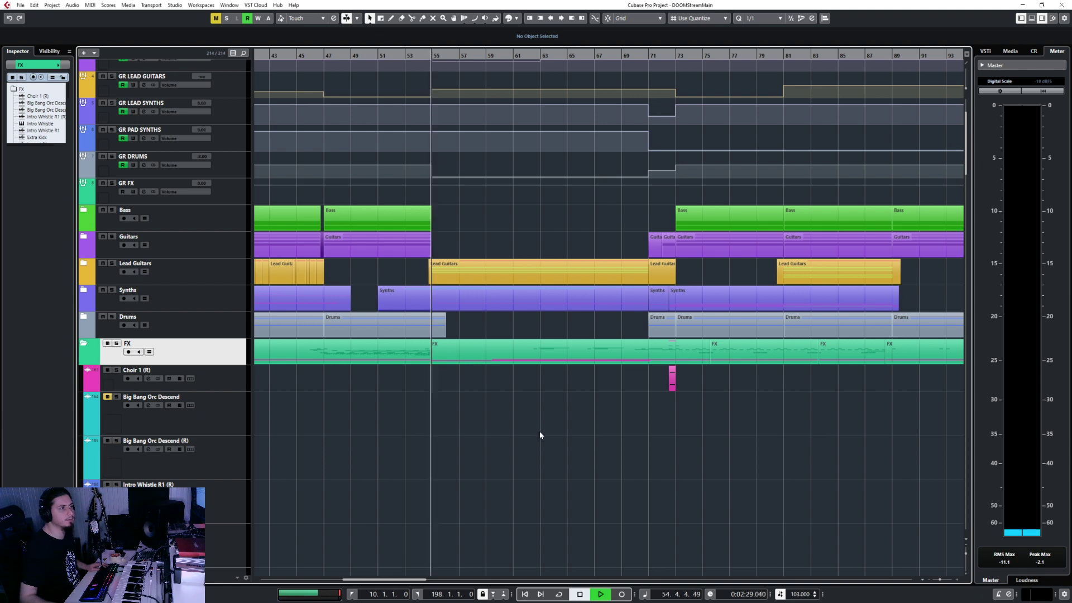
scroll(539, 431, down, 10)
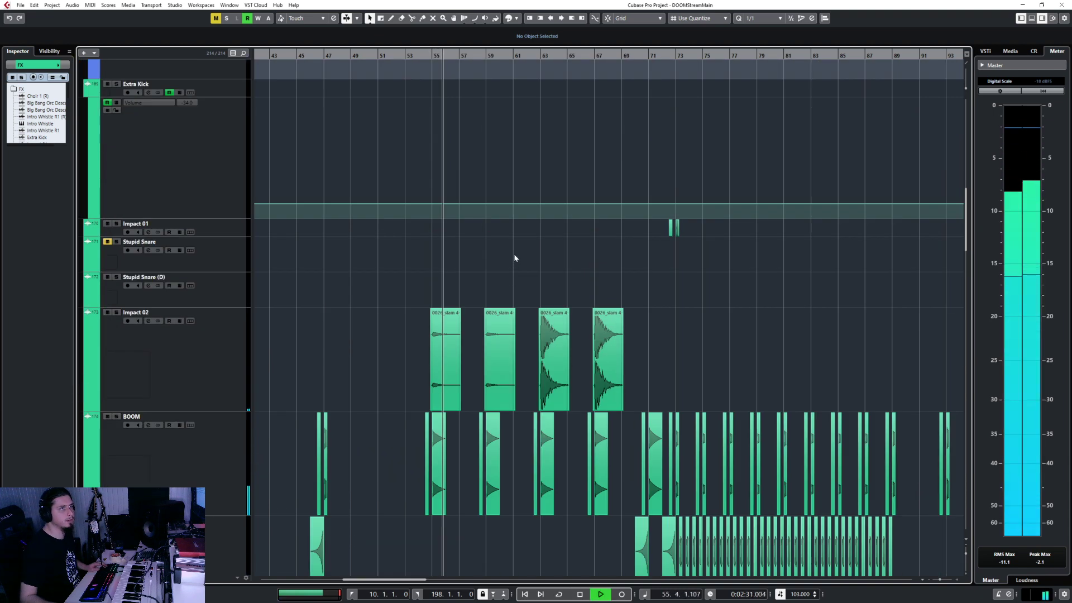
scroll(514, 360, up, 5)
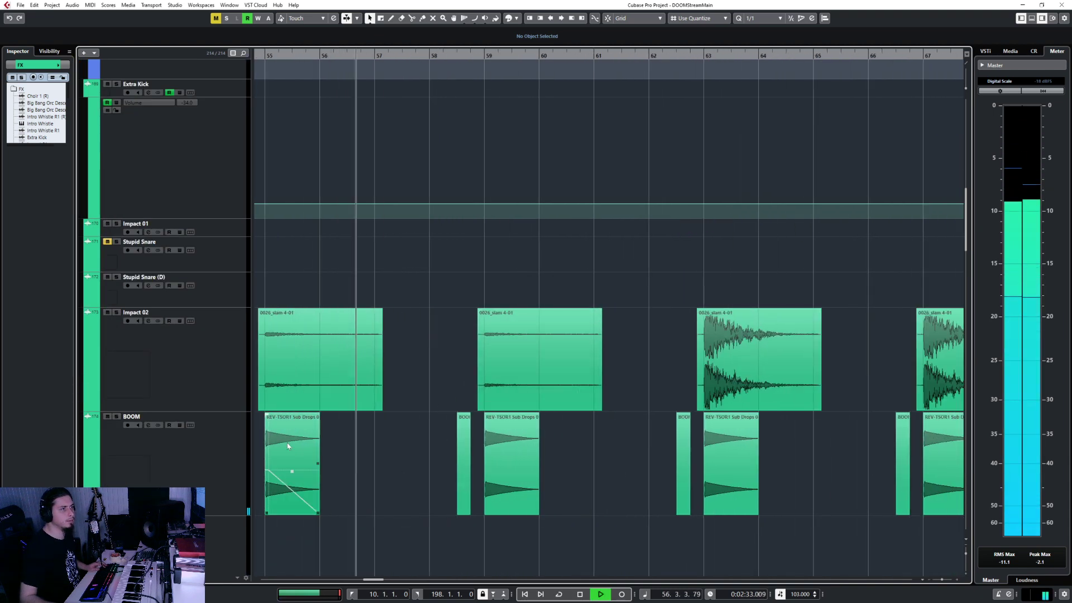
Step: Lower the volume of the four BOOM sub drops from bar 55 and the Impact 02 slams at bars 63 and 67 by 1.30 dB
click(288, 446)
shift+click(525, 447)
shift+click(746, 441)
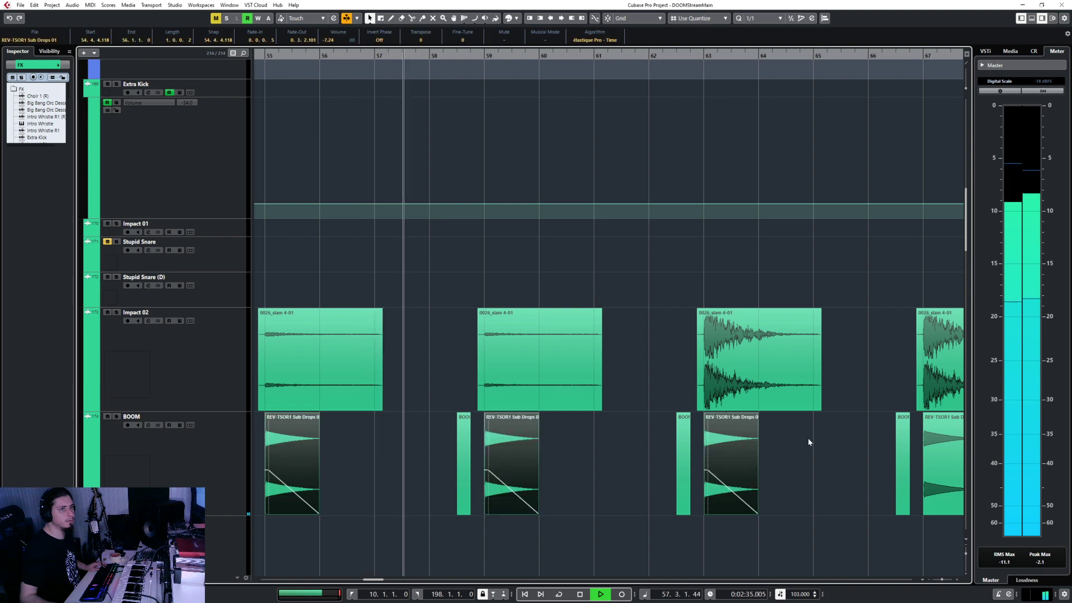
click(806, 357)
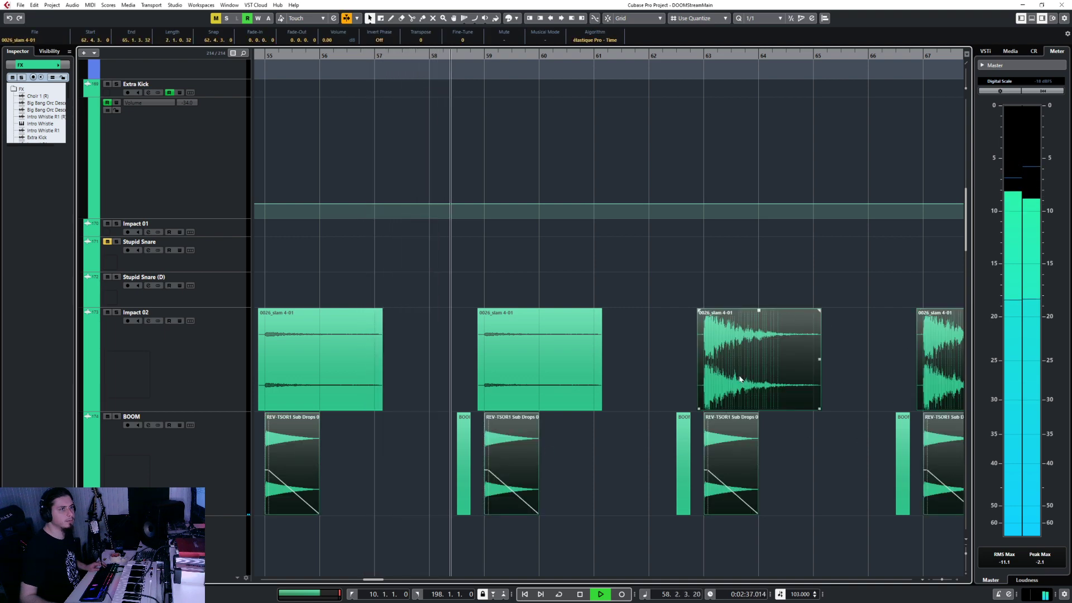
scroll(740, 380, up, 4)
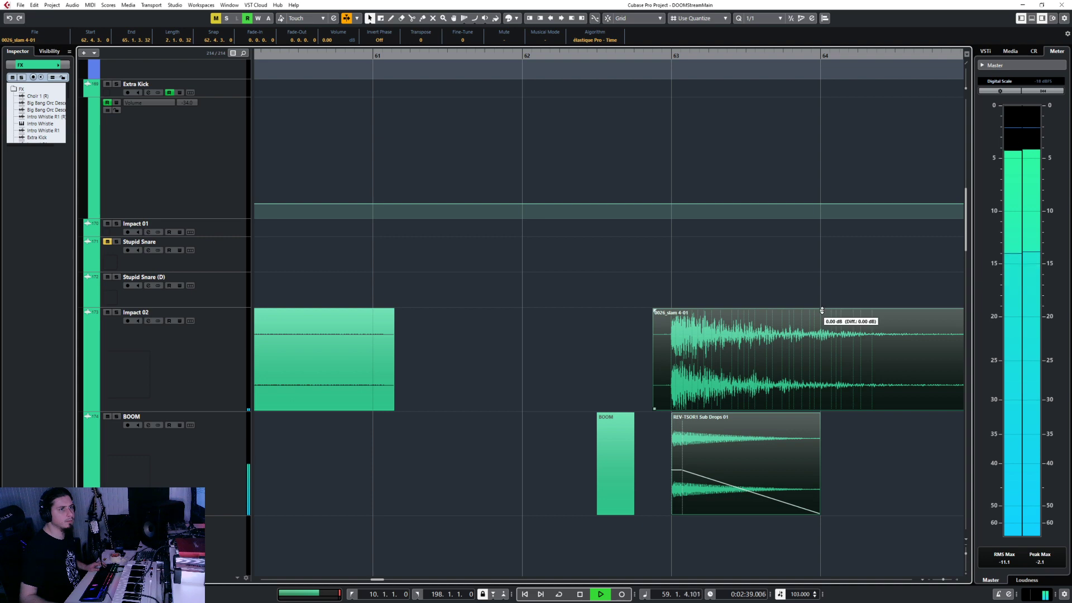
drag(822, 311, 818, 322)
scroll(597, 324, down, 5)
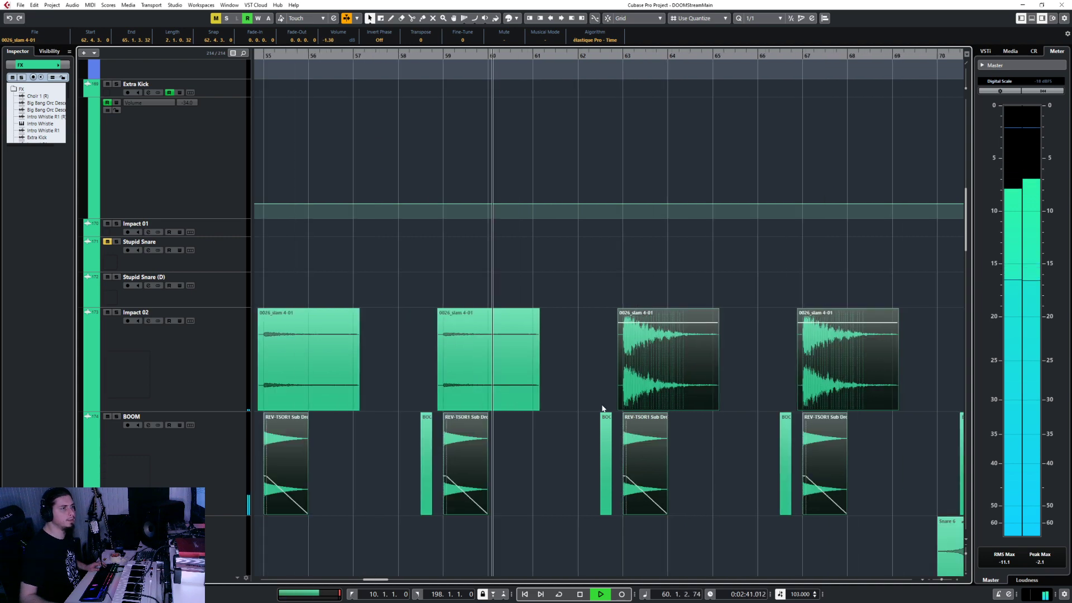
Step: Play back the impacts and sub drops from bar 54 until past bar 73, clear the event selection and stop playback
click(470, 57)
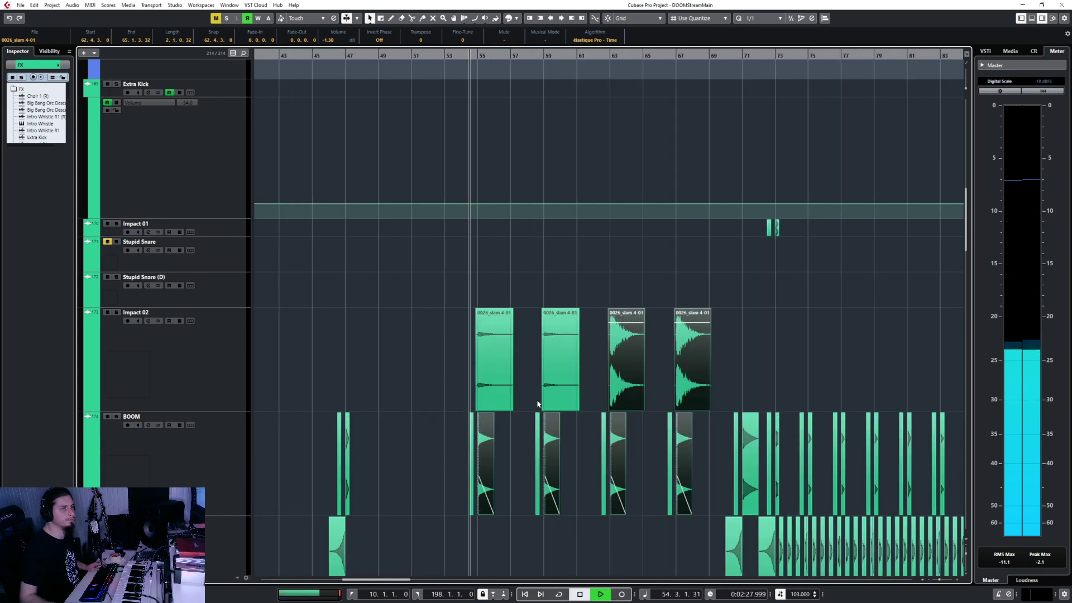
scroll(521, 453, up, 2)
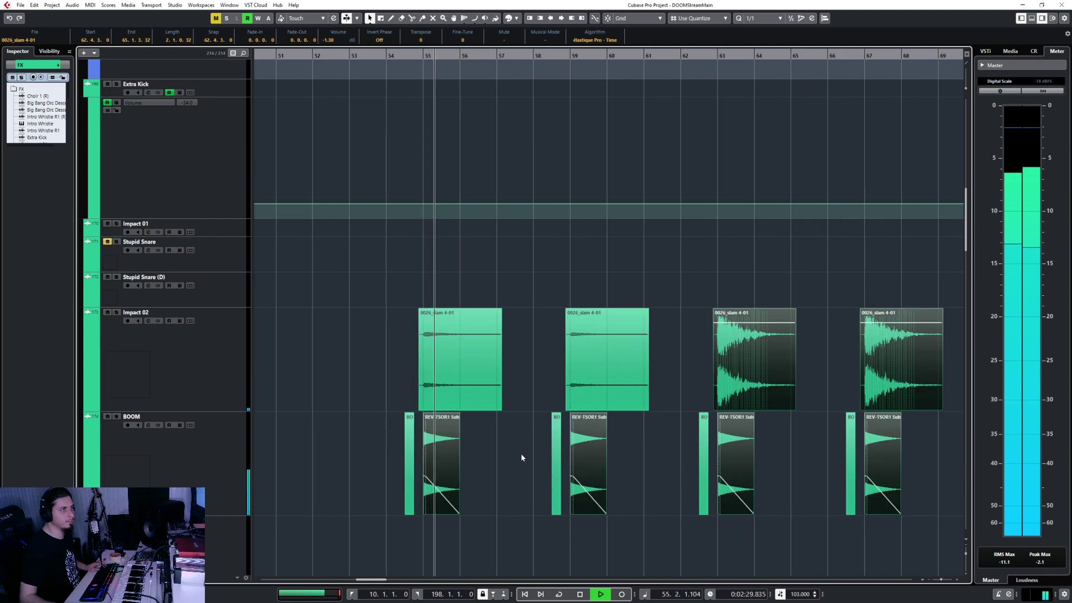
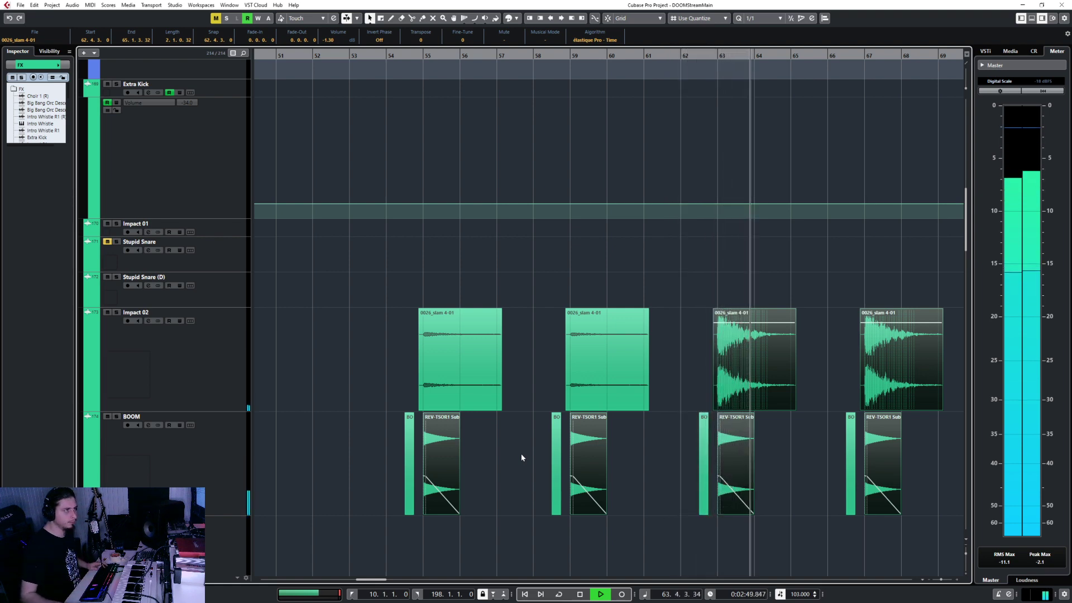
key(f)
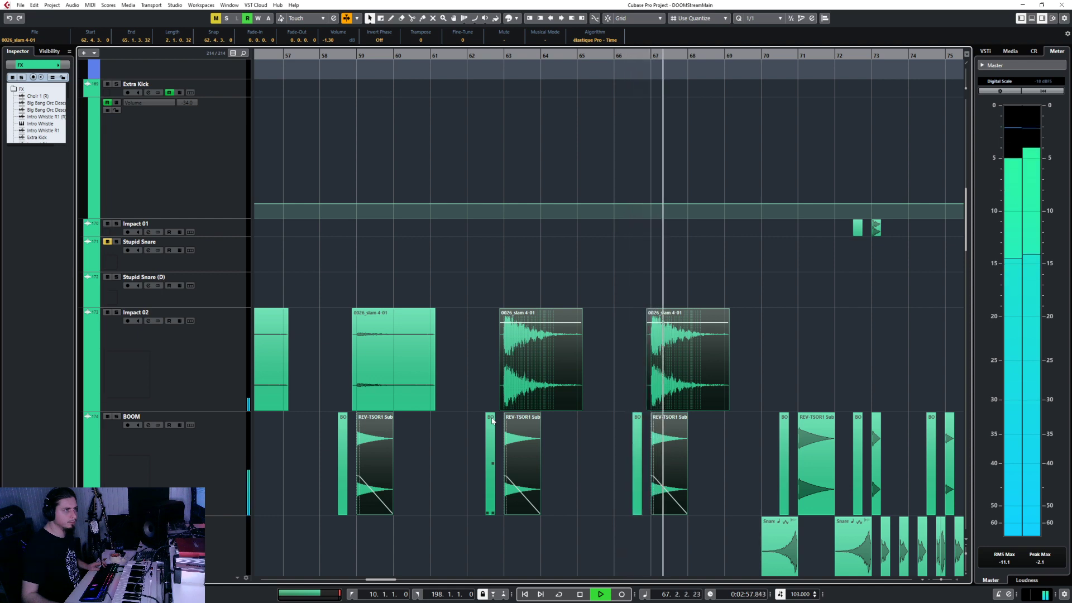
click(598, 449)
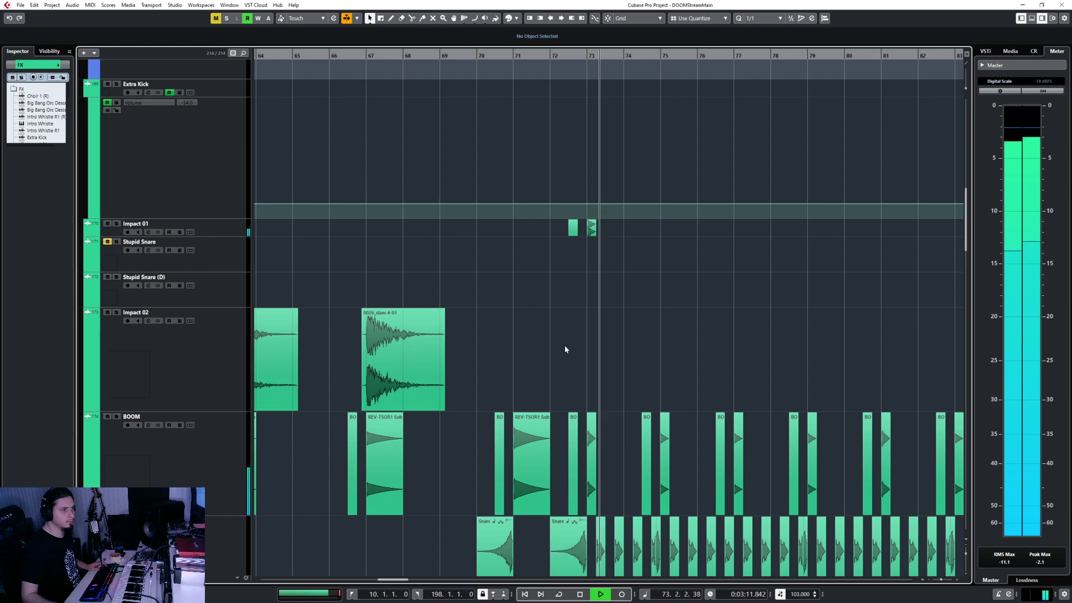
key(g)
key(space)
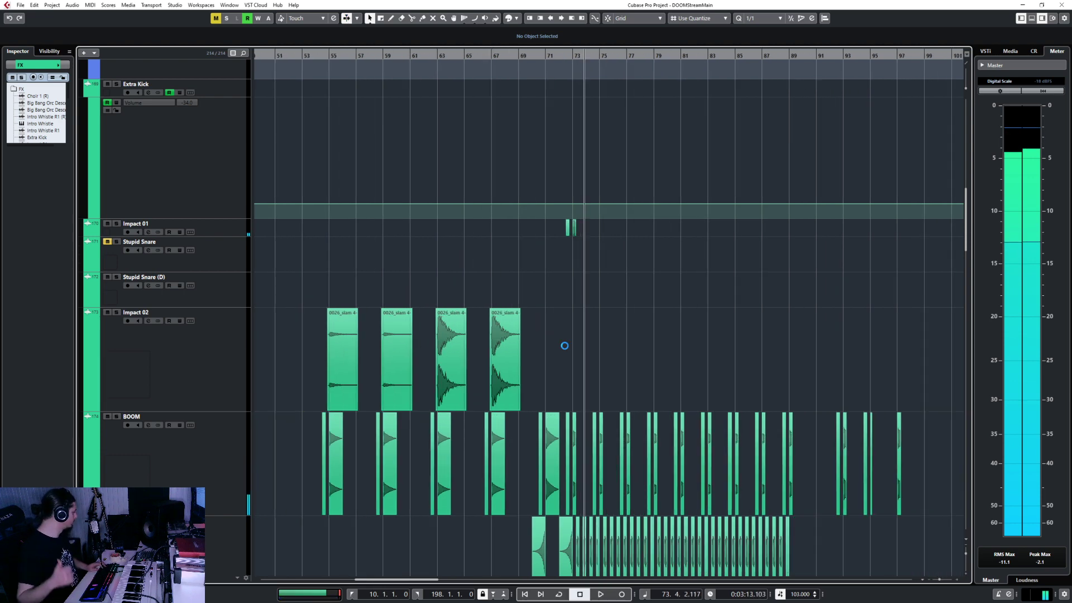
Step: Collapse the FX folder track and expand the Bass and Guitars folder tracks
scroll(634, 345, up, 10)
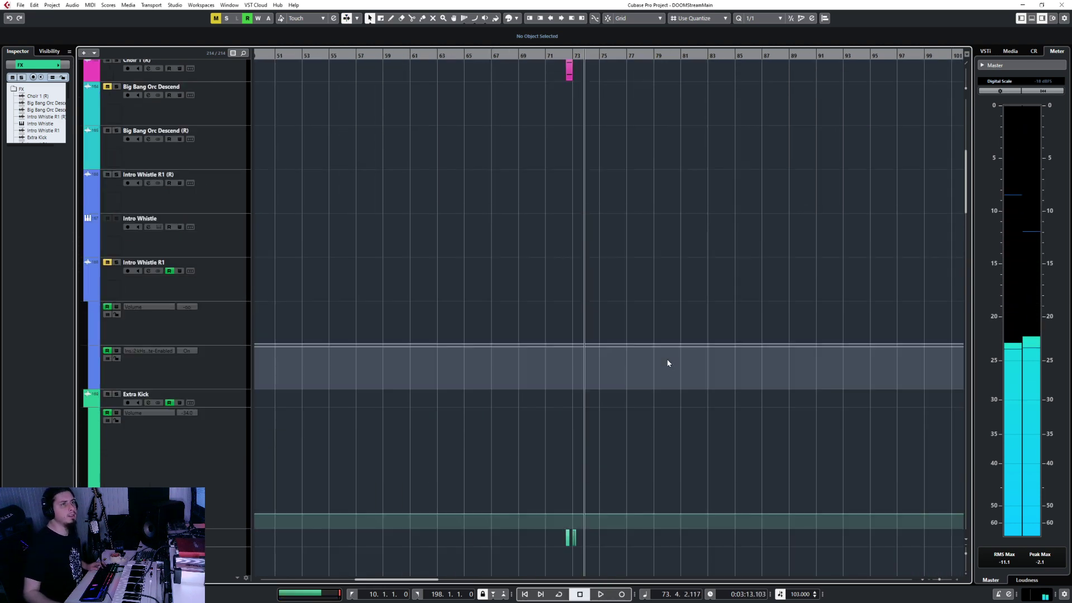
scroll(434, 264, up, 5)
click(84, 449)
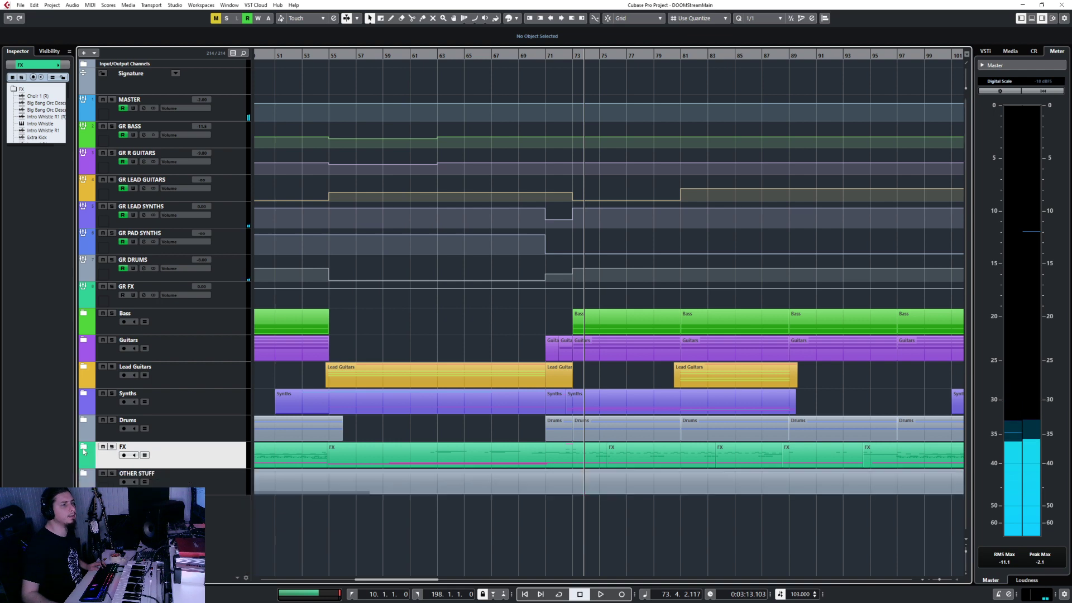
click(223, 348)
shift+click(221, 326)
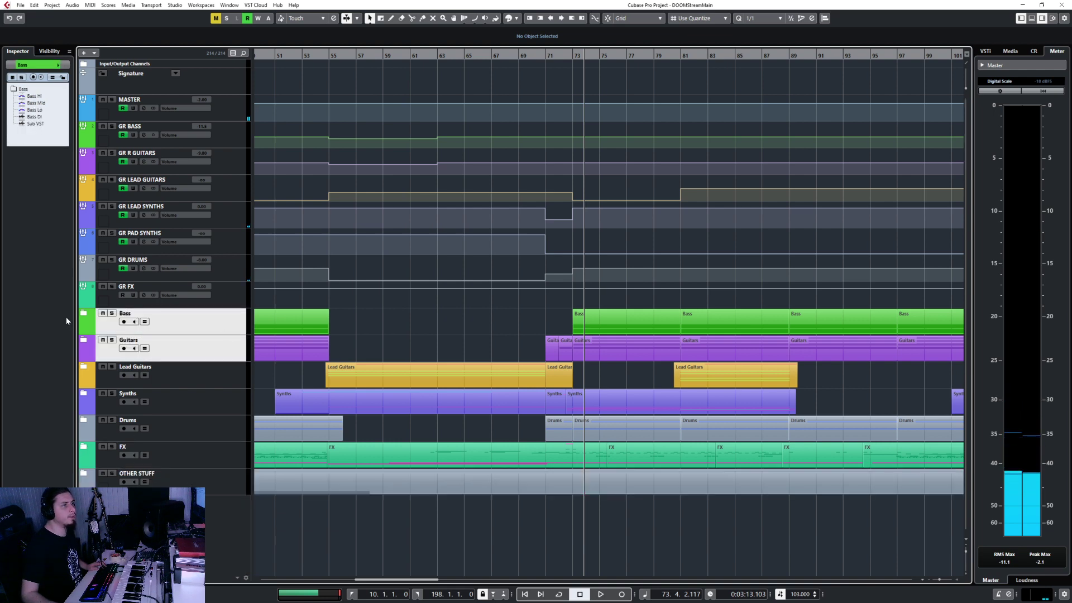
click(84, 314)
scroll(645, 330, down, 8)
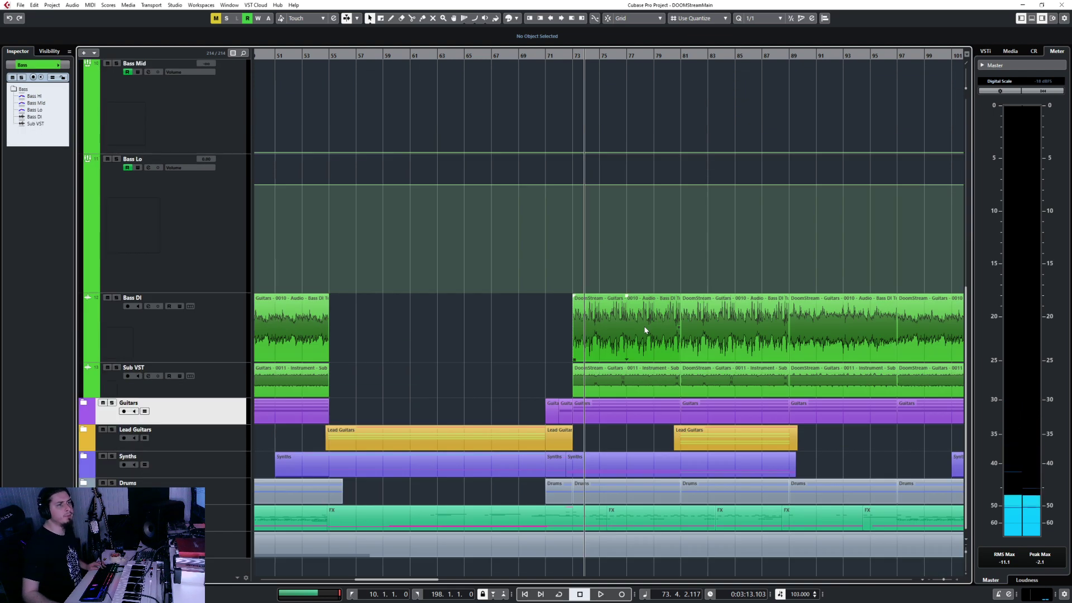
scroll(644, 330, up, 3)
scroll(645, 329, down, 4)
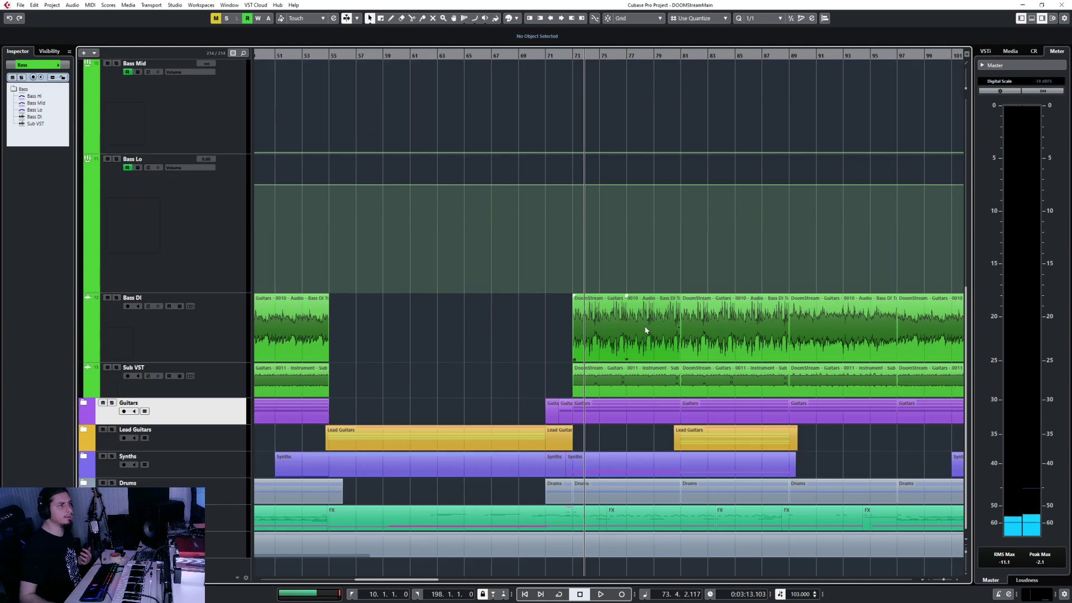
click(84, 402)
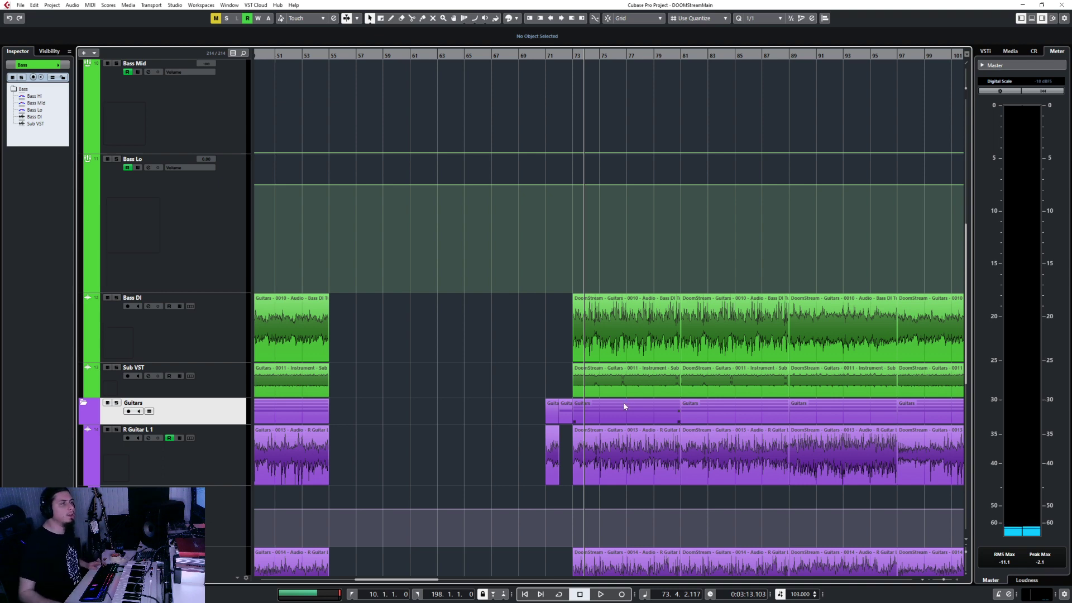
Step: Solo the Bass Hi track, play it back from bar 89 for a few bars and stop playback
scroll(646, 426, right, 3)
scroll(607, 429, up, 4)
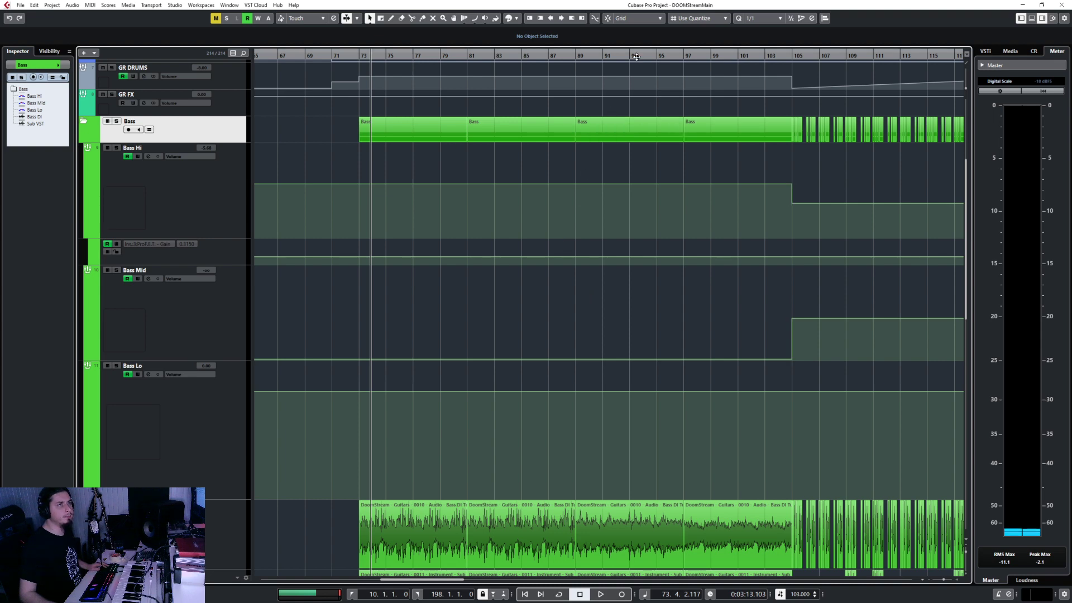
click(575, 55)
click(210, 202)
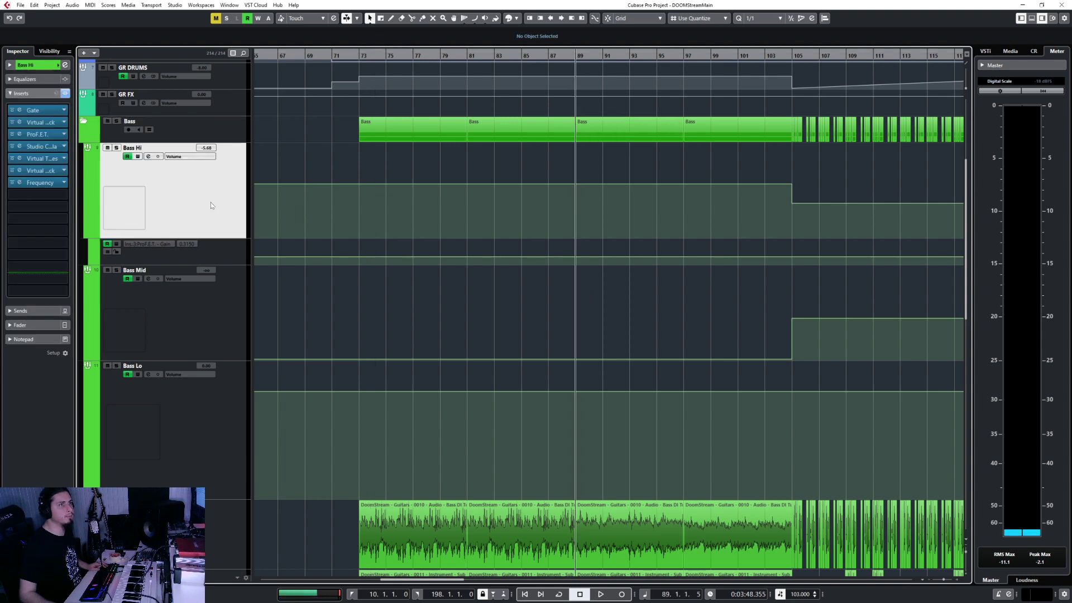
key(s)
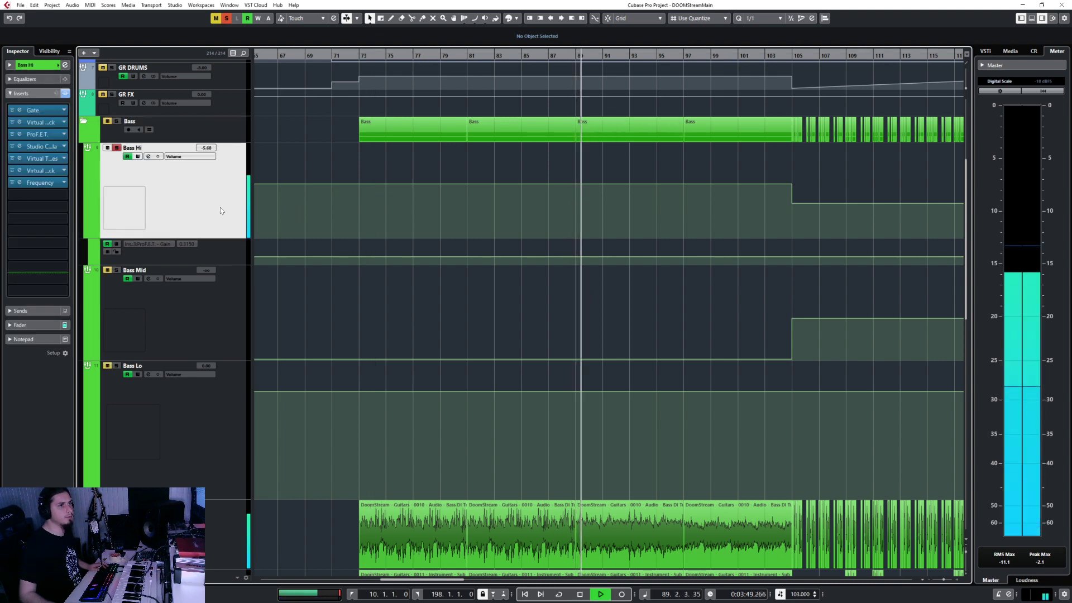
scroll(561, 213, up, 3)
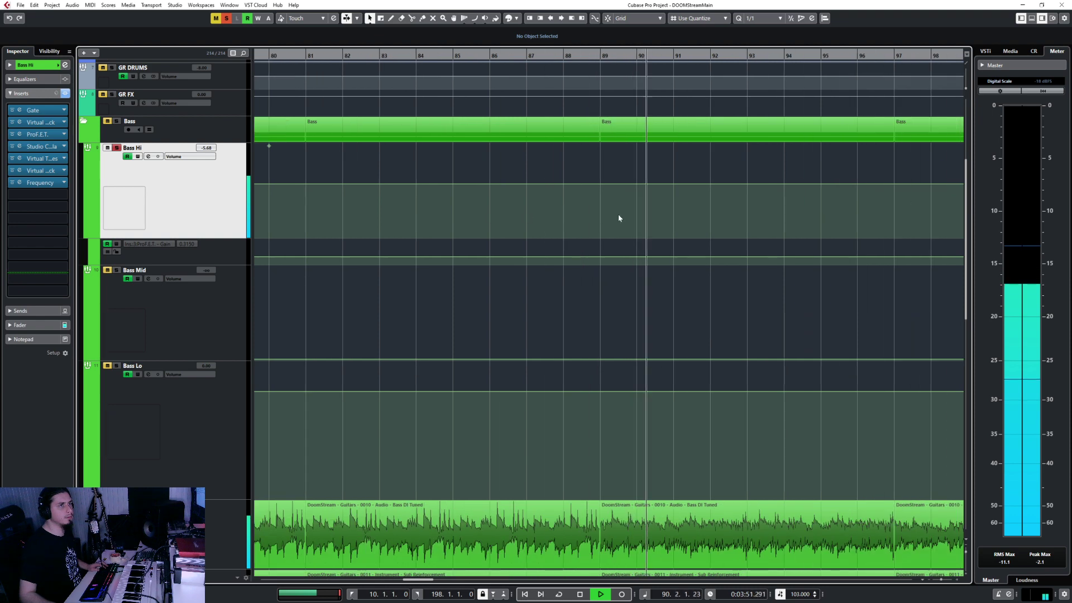
key(f)
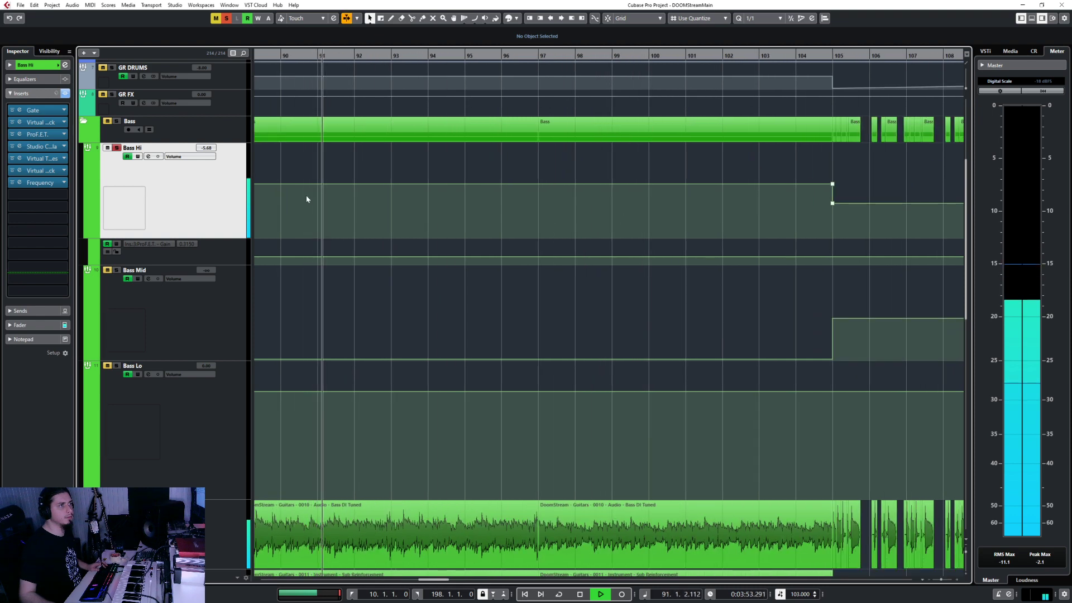
scroll(307, 199, left, 3)
key(space)
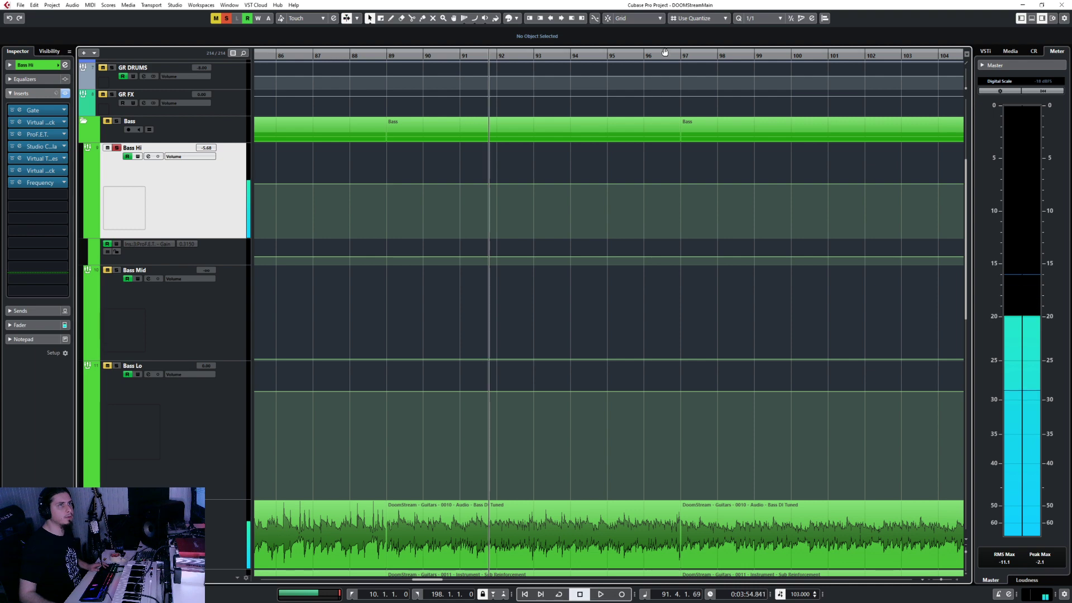
Step: Add a Bass Hi volume automation point at bar 89 and lower the level between bars 89 and 105 to -9.66 dB
click(388, 187)
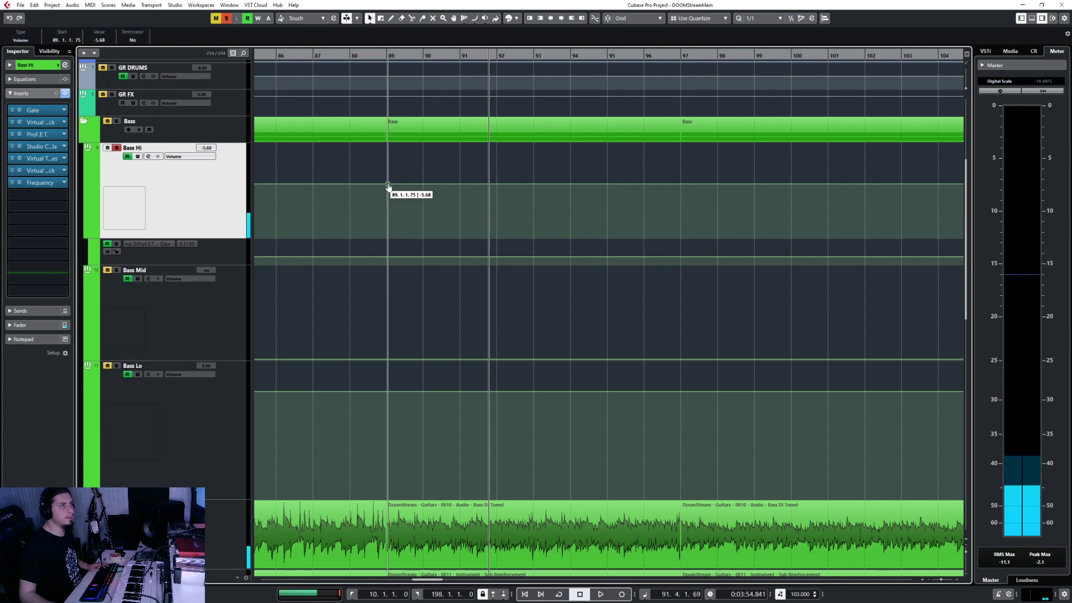
drag(388, 188, 388, 188)
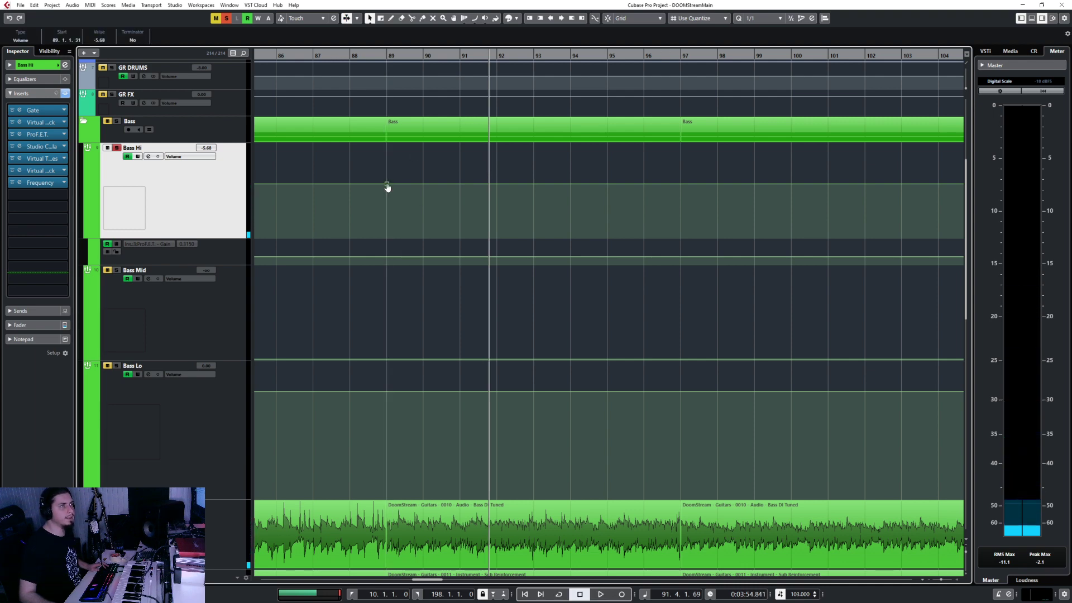
key(g)
key(g)
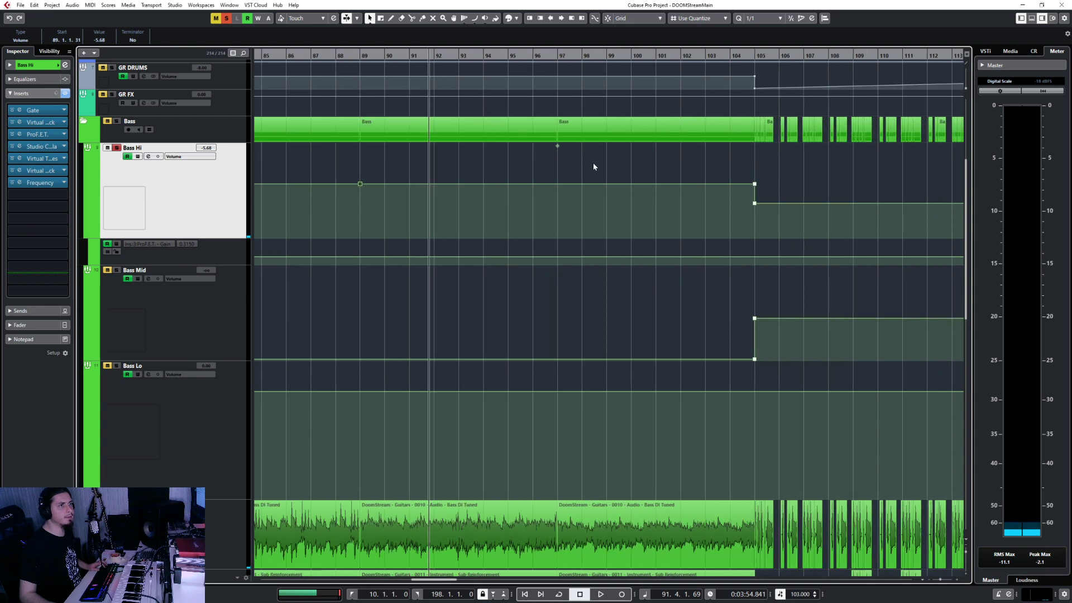
drag(557, 145, 556, 155)
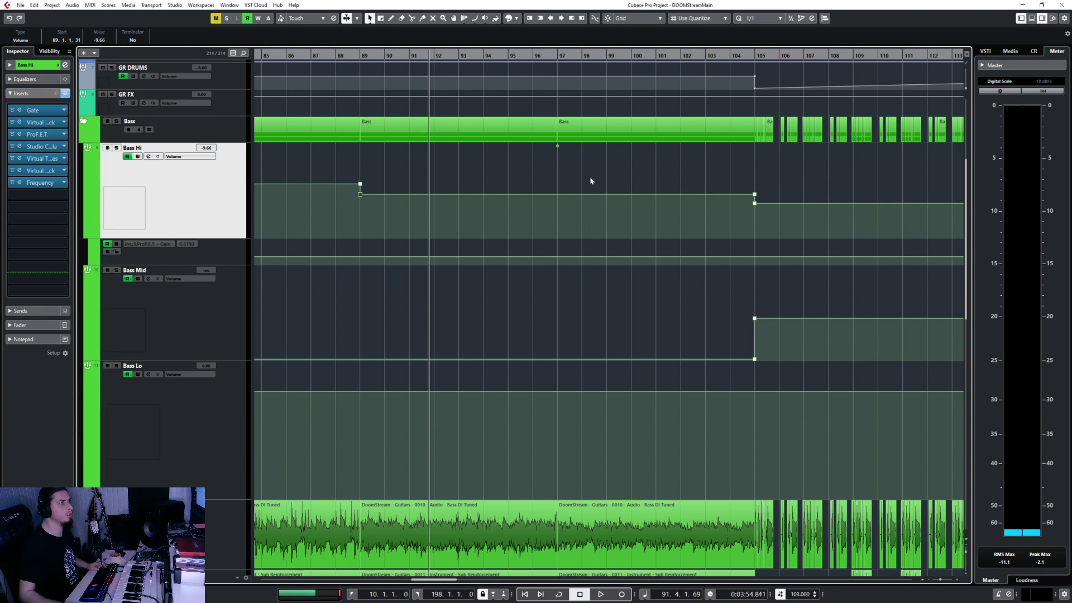
Step: Solo the Bass and Guitars folder tracks and set the playback position to bar 88
click(221, 138)
key(s)
scroll(292, 273, down, 6)
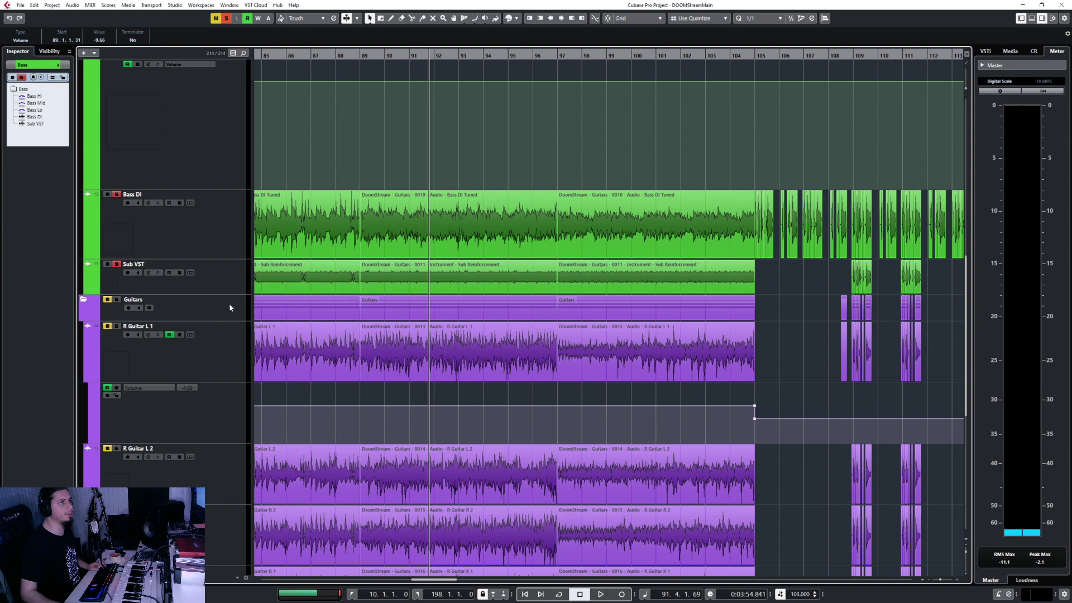
click(229, 307)
key(s)
click(338, 56)
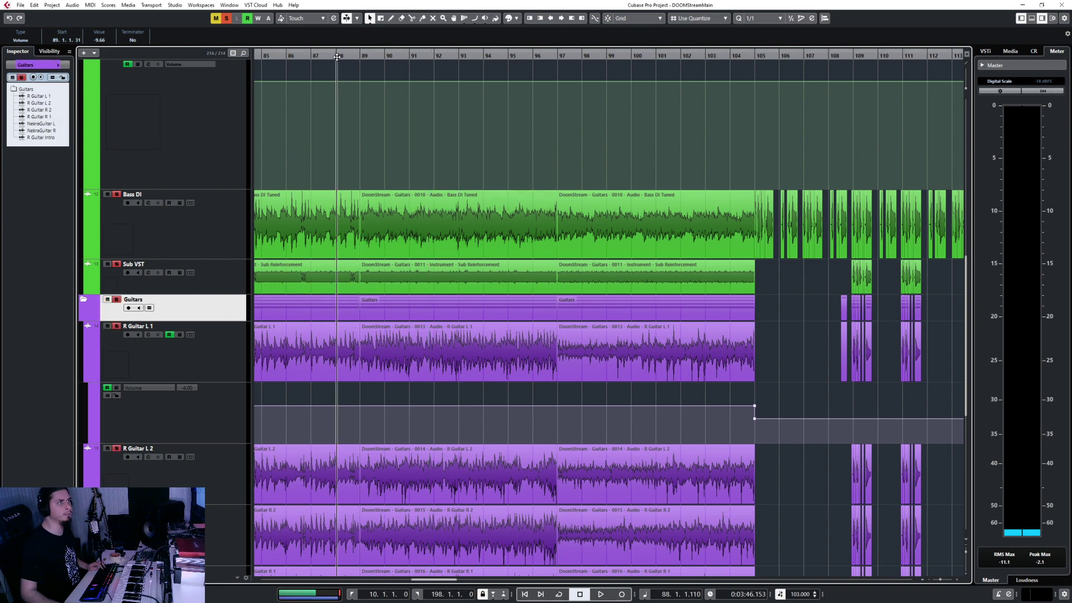
Step: Lower the Bass Hi volume automation between bars 89 and 105 to -11.3 dB while the bass and guitars play
scroll(422, 256, up, 5)
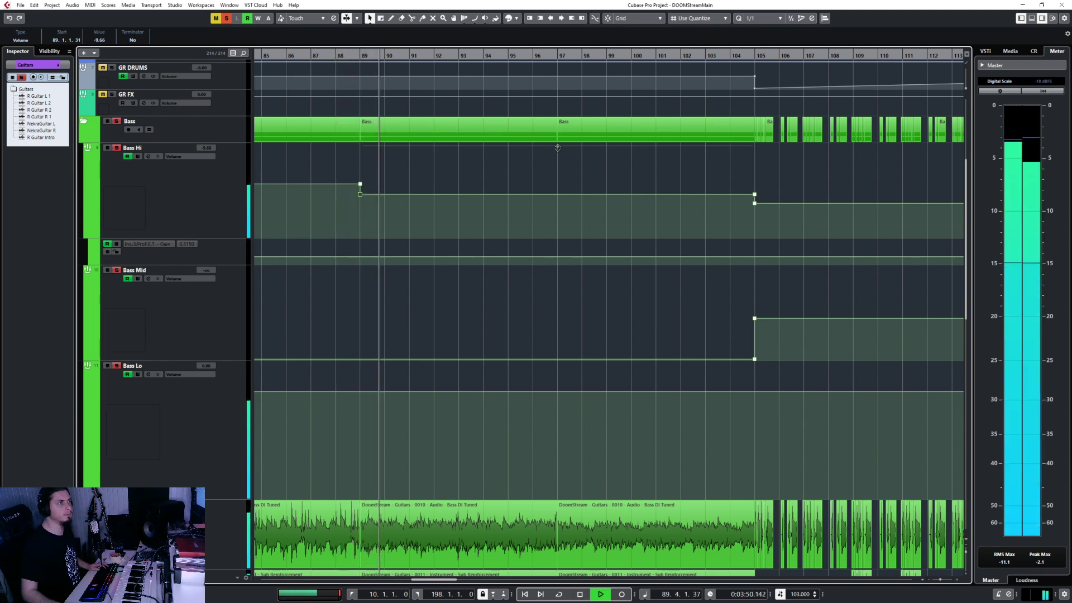
click(550, 157)
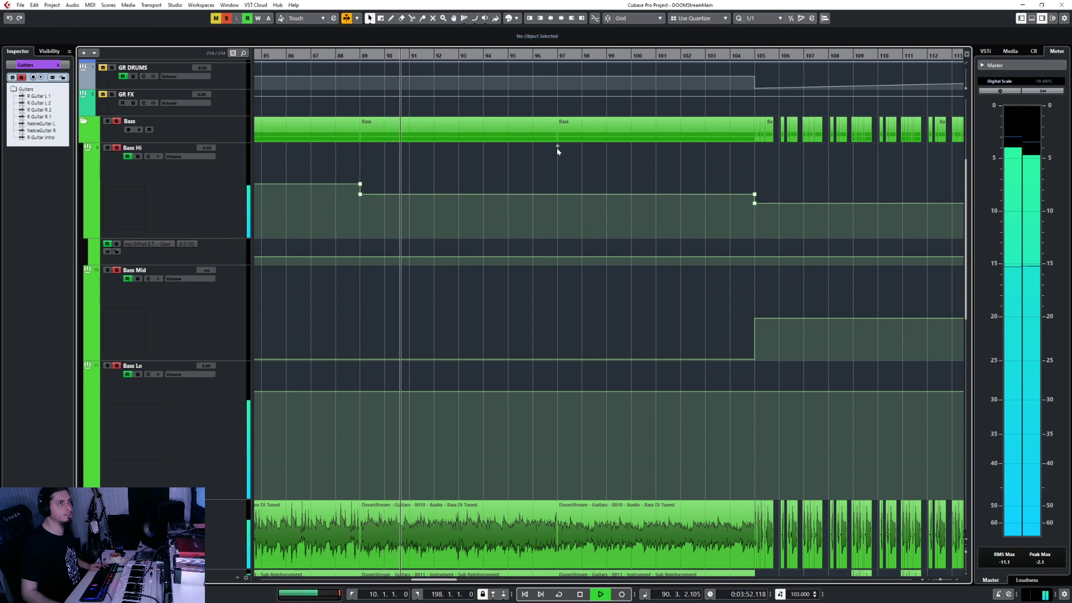
drag(557, 149, 555, 150)
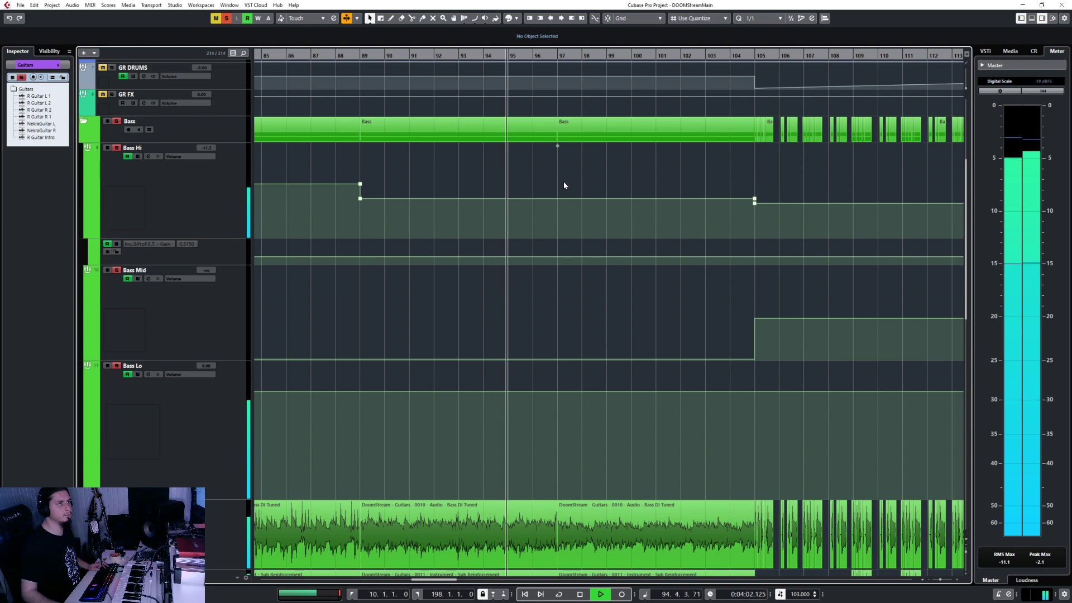
Step: Add a Bass Hi volume automation point snapped to bar 97 and raise the level between bars 97 and 105 to -5.67 dB
click(559, 199)
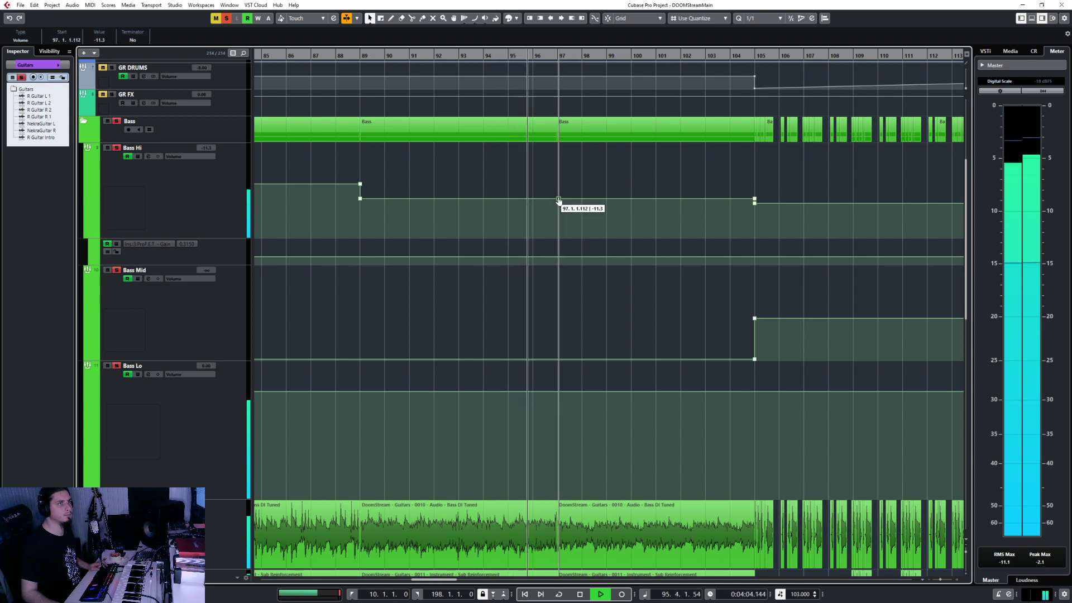
drag(559, 200, 558, 199)
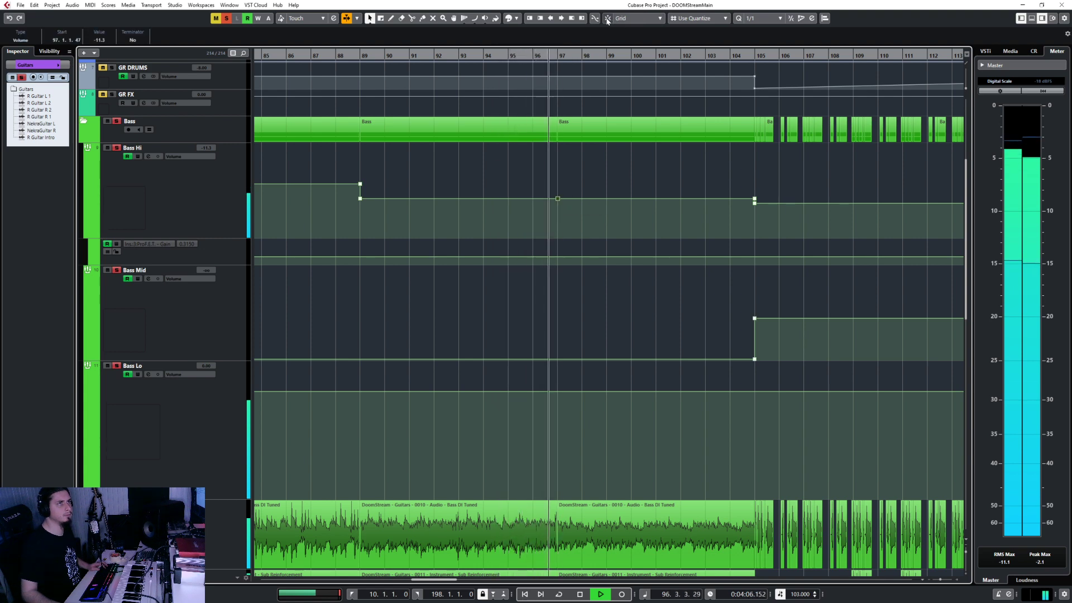
click(608, 18)
scroll(531, 220, up, 3)
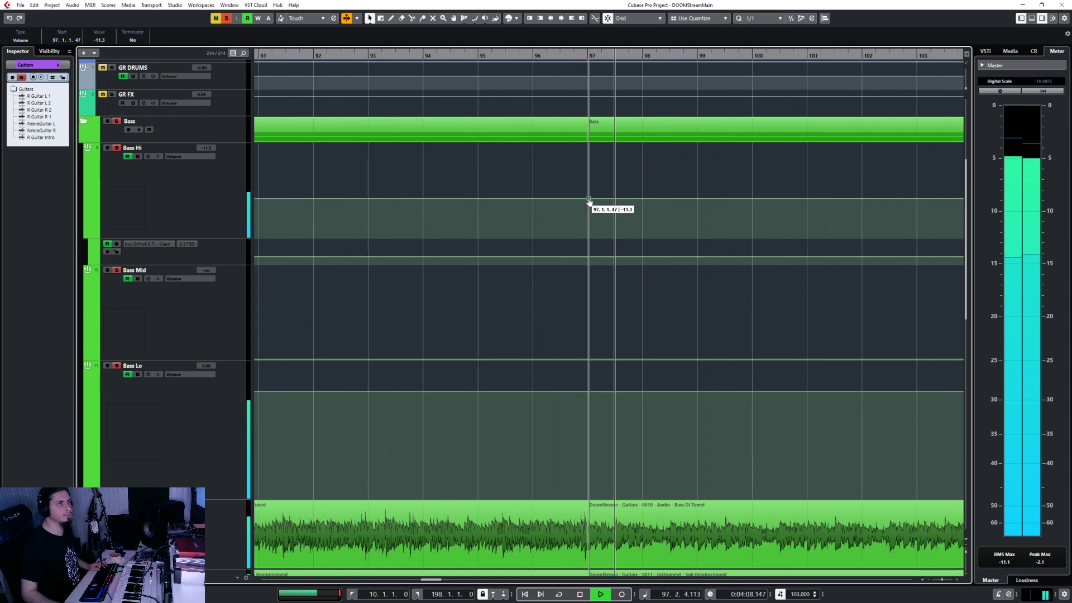
scroll(598, 191, down, 4)
key(space)
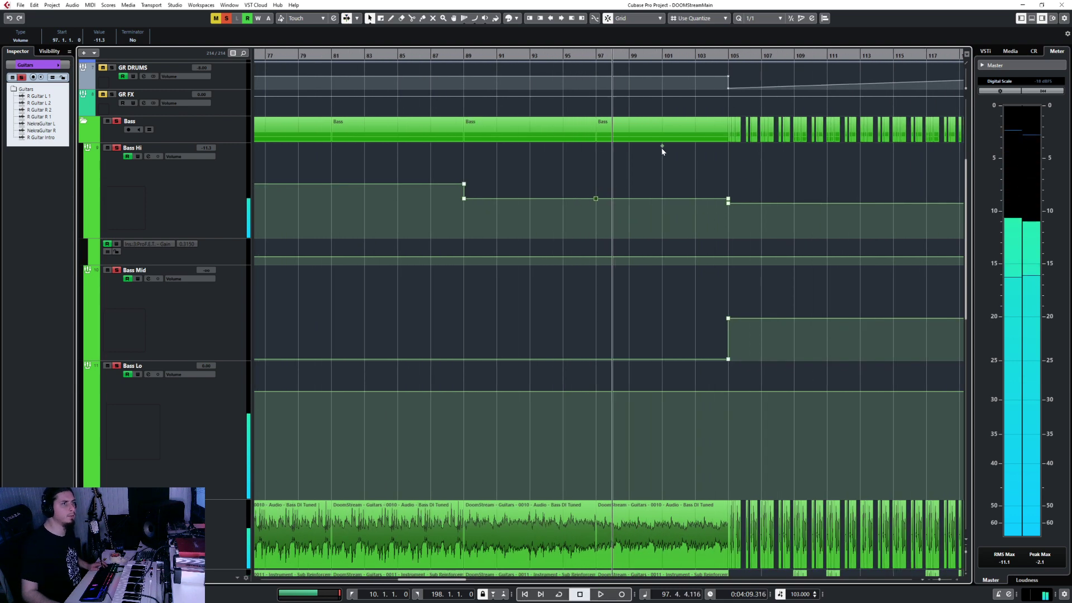
drag(661, 147, 662, 131)
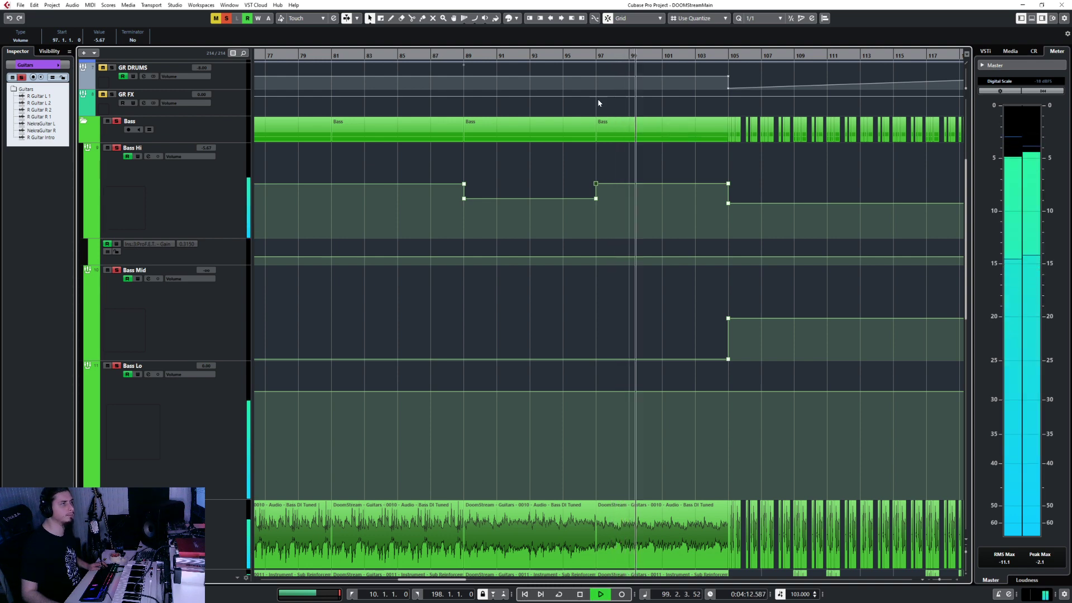
Step: Unsolo the Bass and Guitars folder tracks and play the full mix from bar 87
key(space)
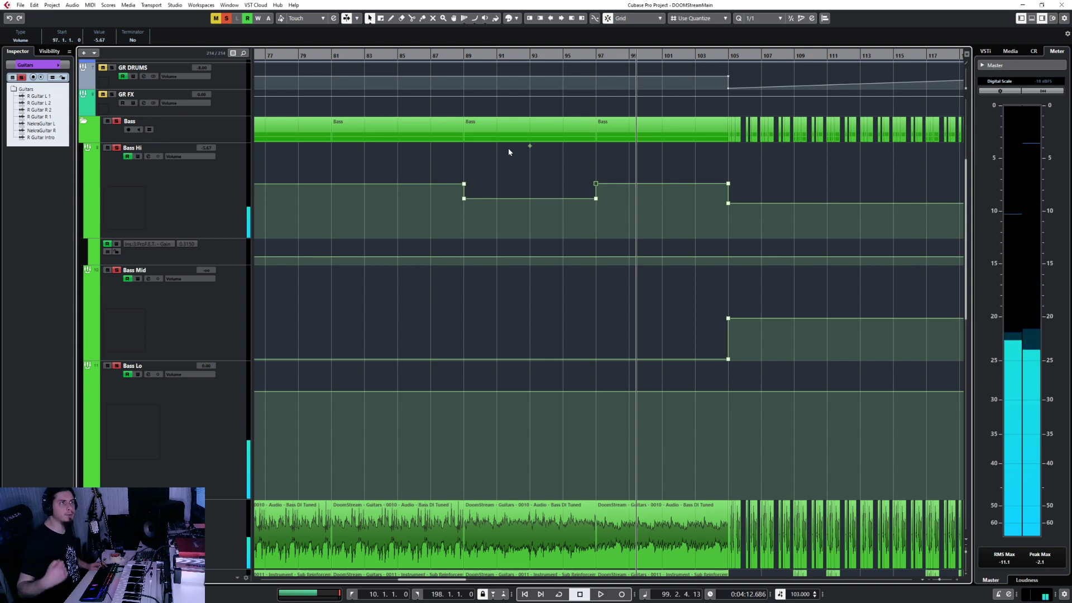
click(223, 137)
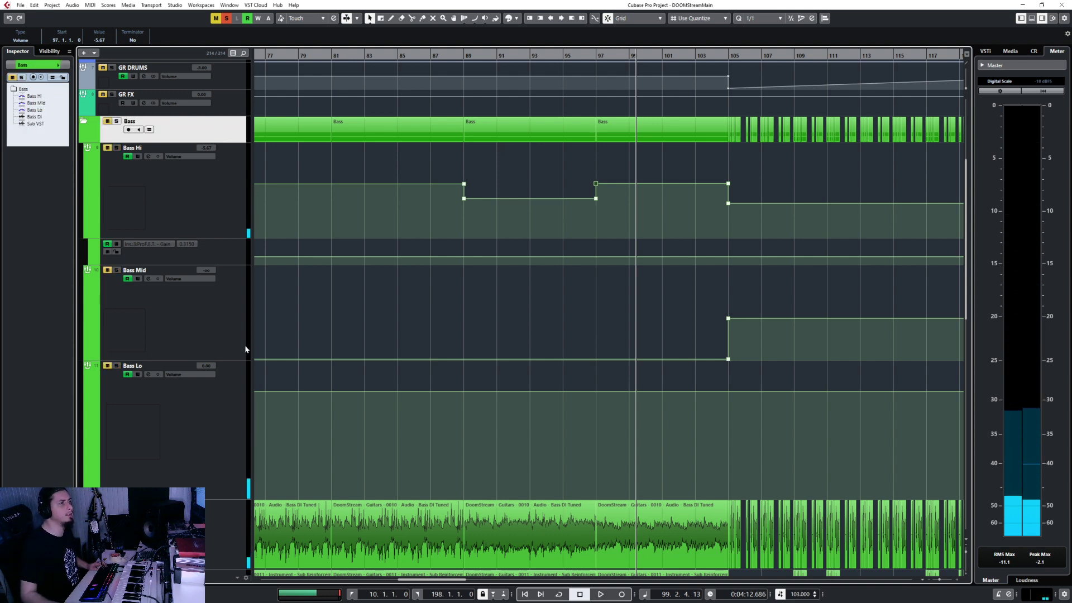
scroll(245, 350, down, 6)
click(435, 318)
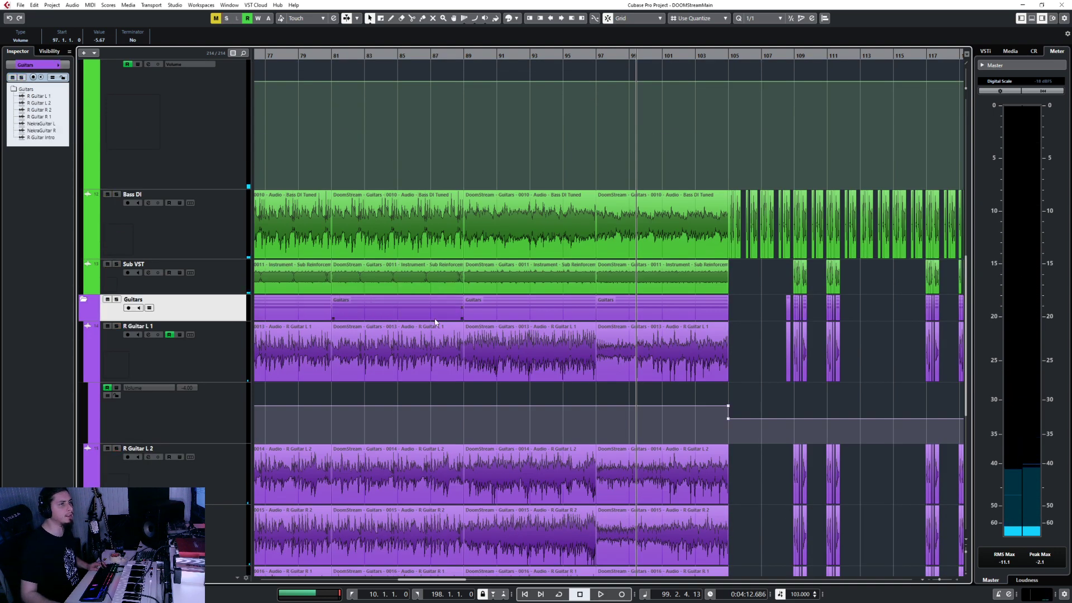
scroll(435, 323, down, 3)
click(431, 58)
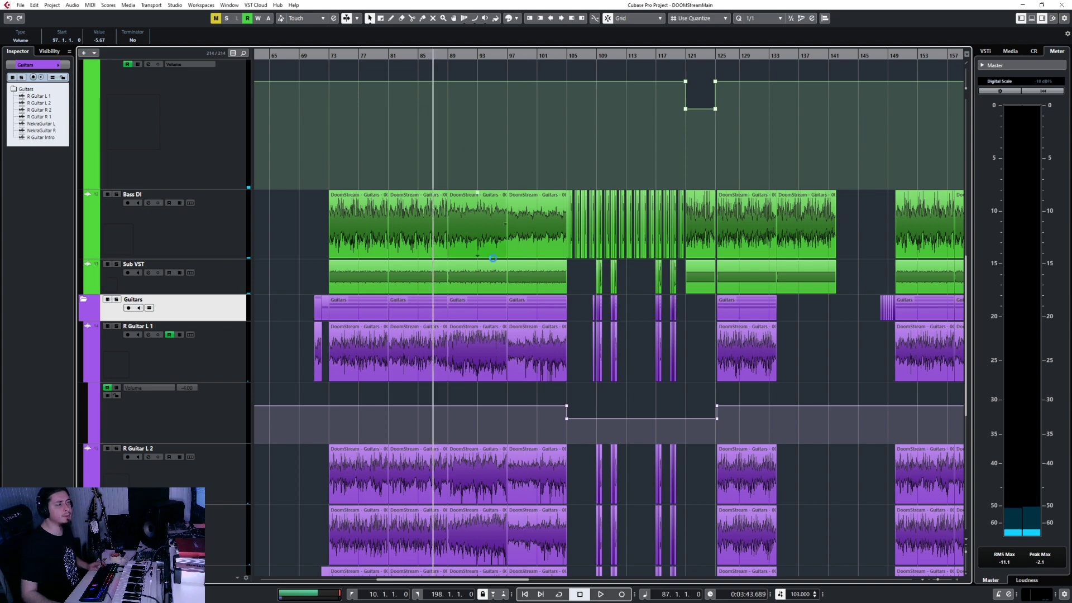
scroll(491, 261, up, 5)
scroll(486, 269, up, 4)
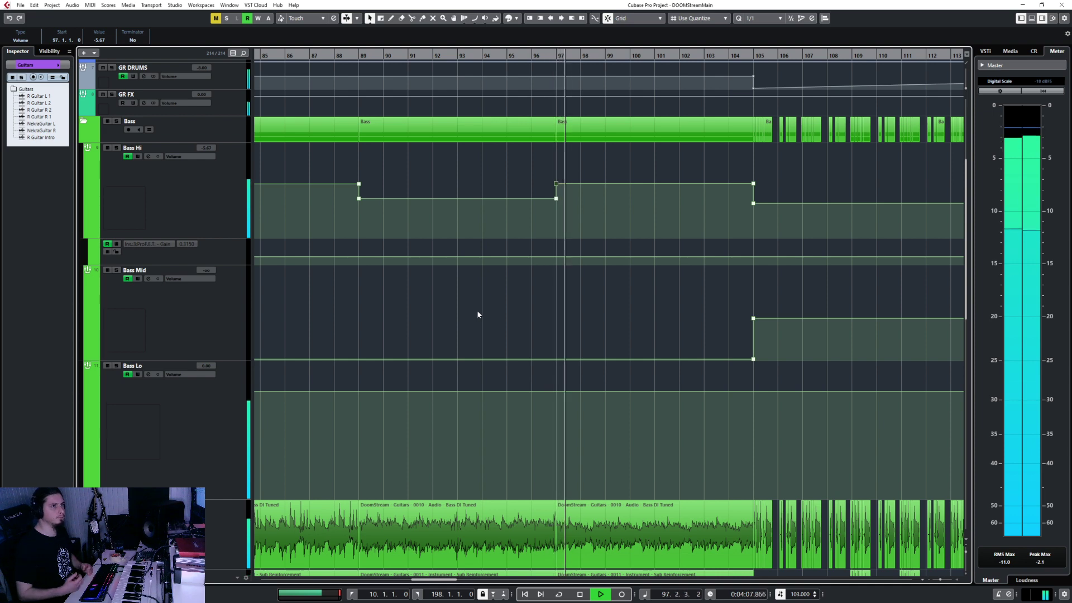
Step: Set the Bass Hi volume automation between bars 97 and 105 to -6 dB and stop playback
click(346, 170)
drag(347, 171, 370, 186)
drag(540, 167, 782, 185)
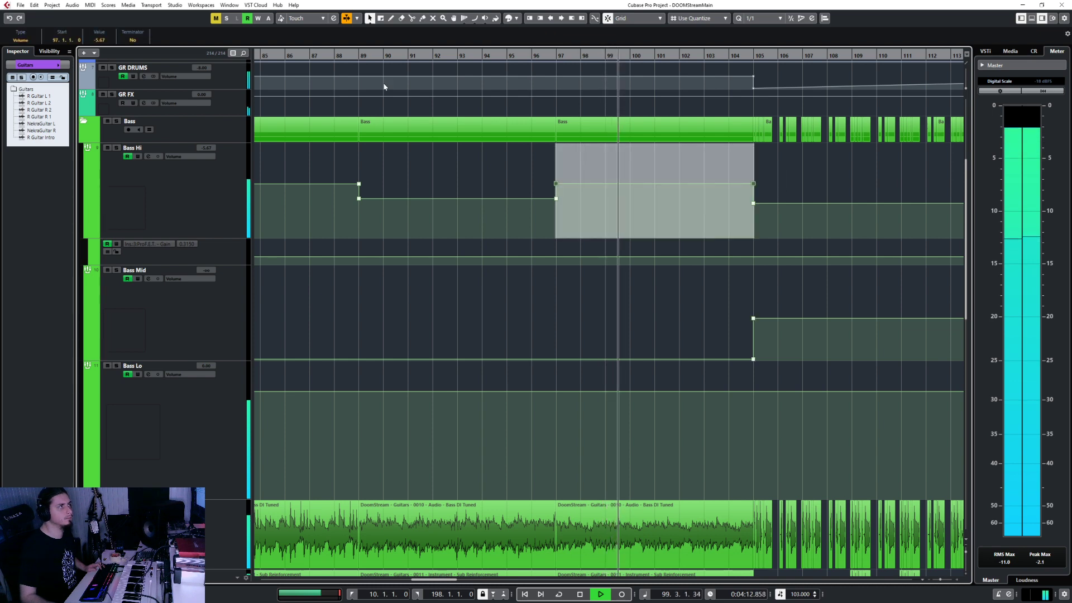
click(99, 40)
text(-6)
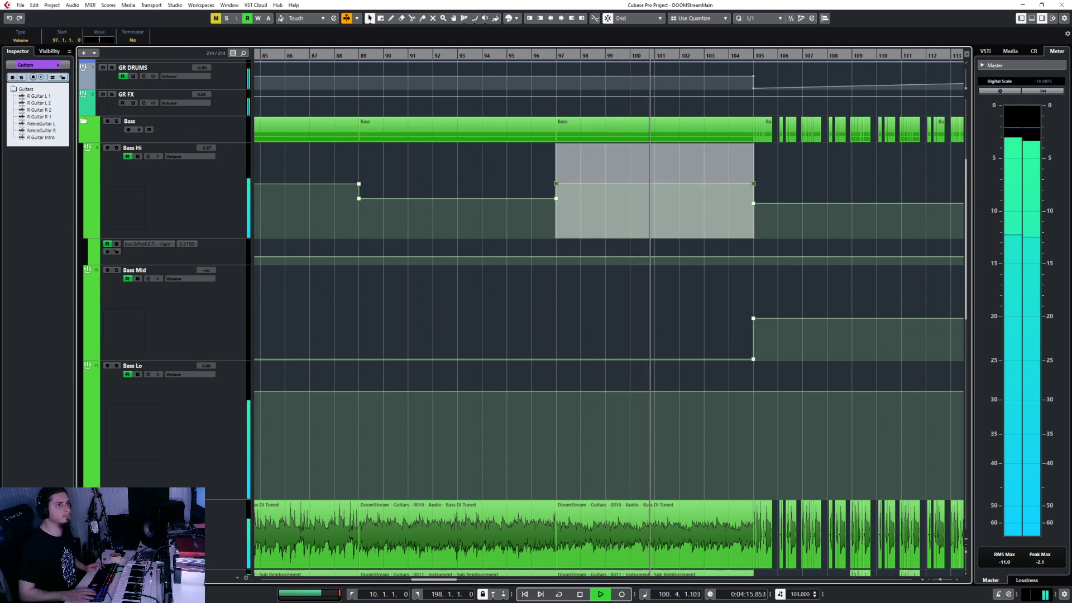
key(Return)
click(487, 174)
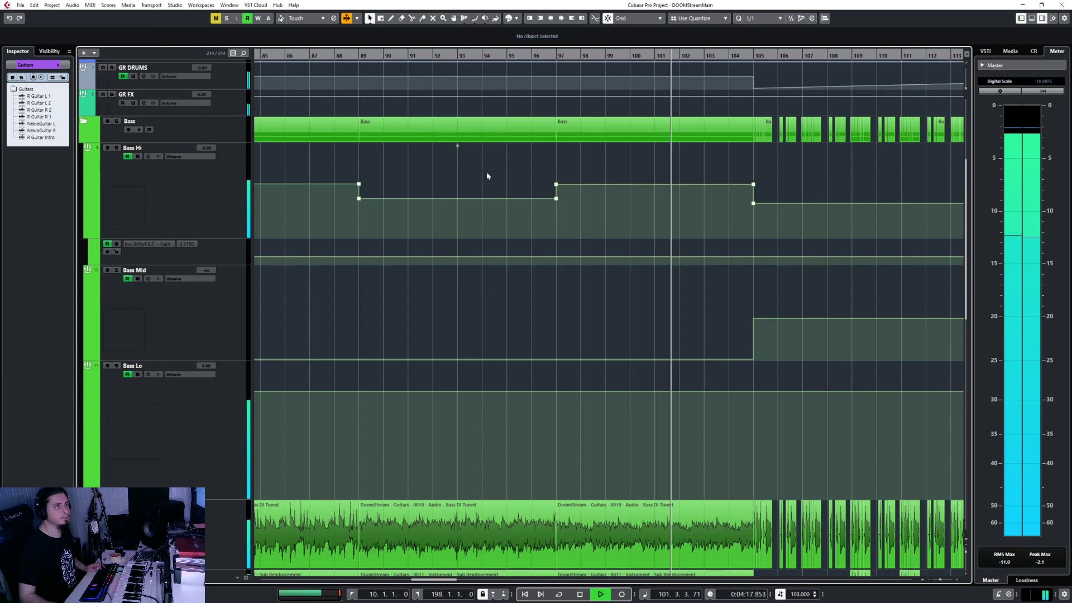
key(space)
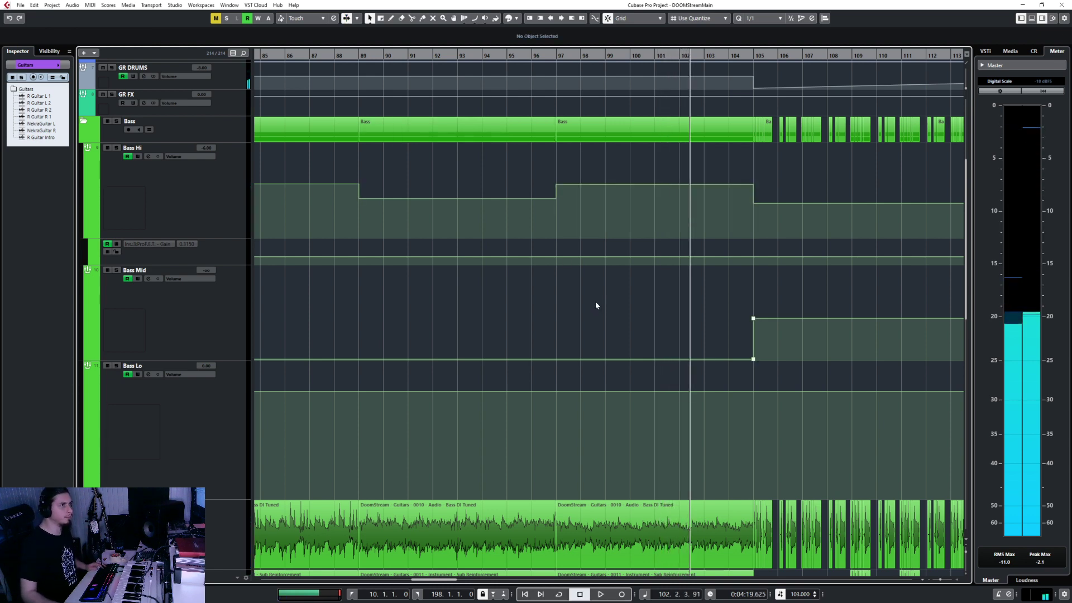
Step: Return the playback position to the song's start at bar 10 and play the full mix
scroll(595, 302, down, 8)
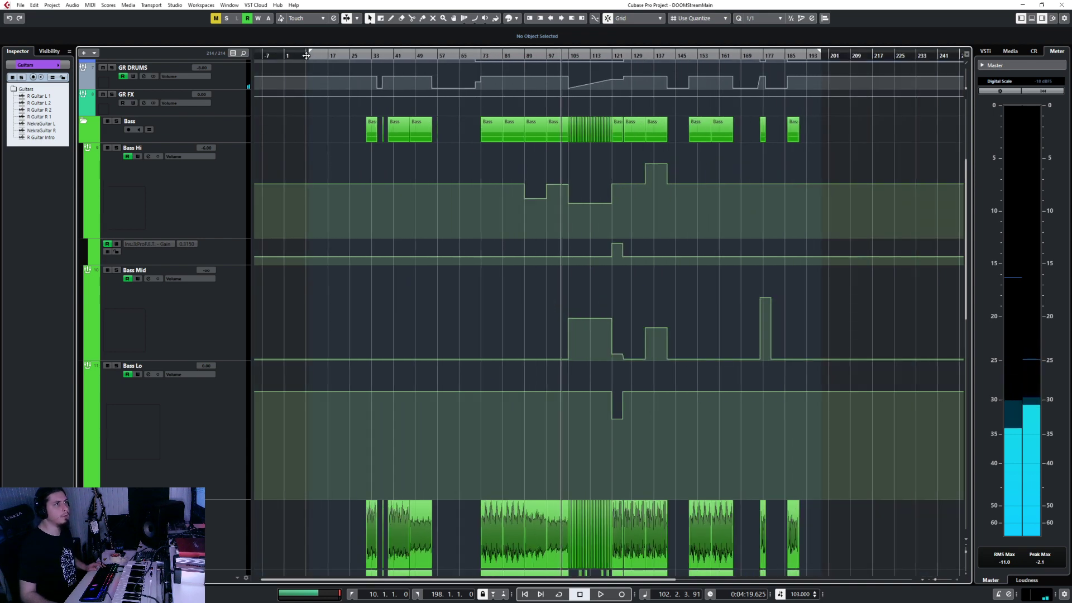
key(KP_1)
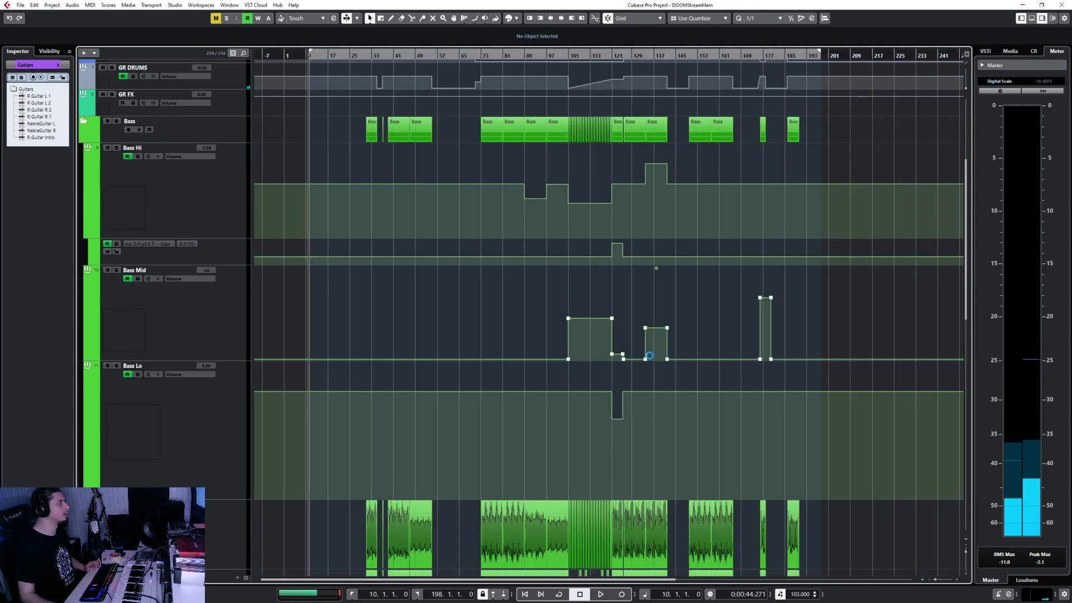
drag(0, 84, 833, 259)
click(457, 4)
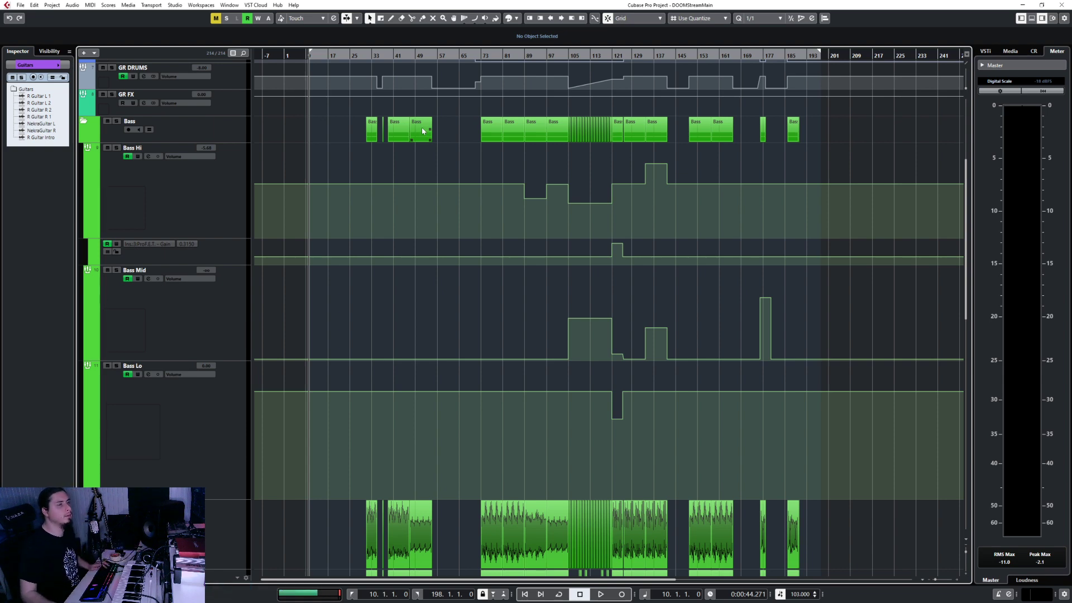
scroll(311, 155, up, 5)
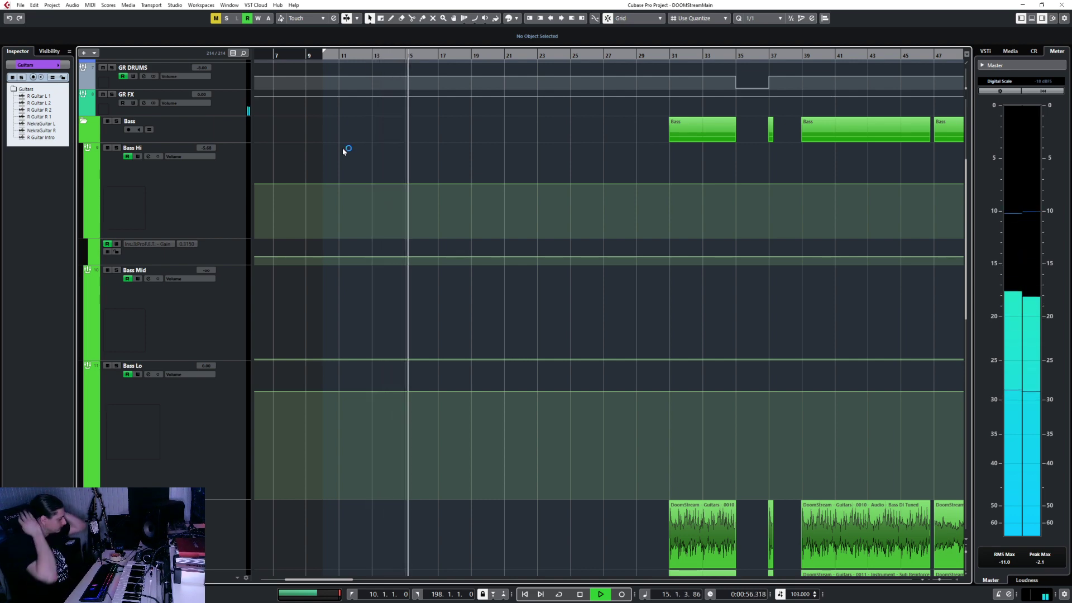
Step: Switch to the Notepad to-do list and clear all the old mix notes
key(alt+Tab)
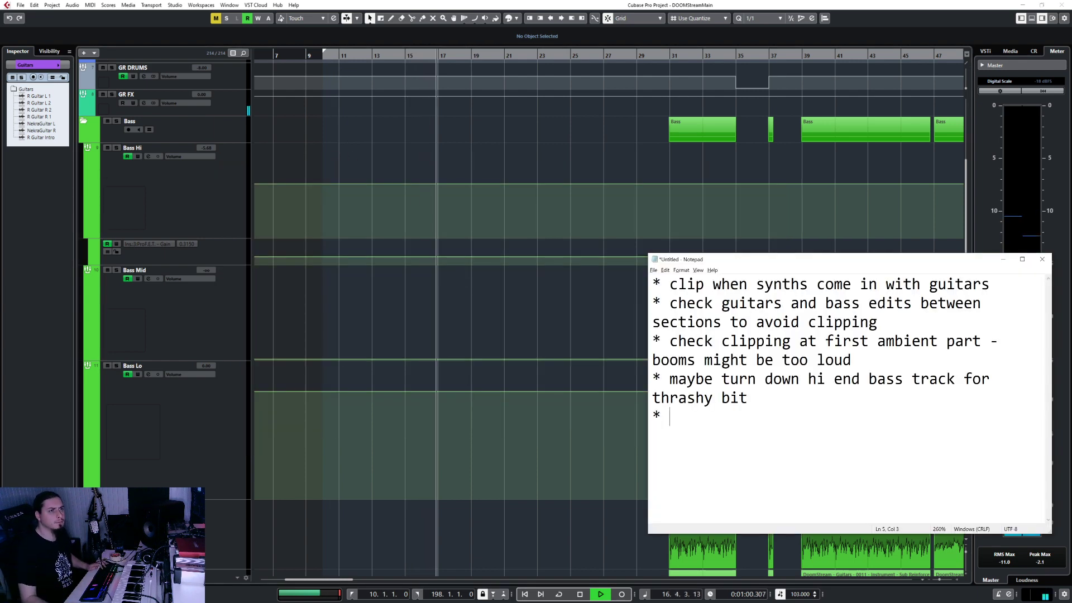
key(ctrl+a)
key(BackSpace)
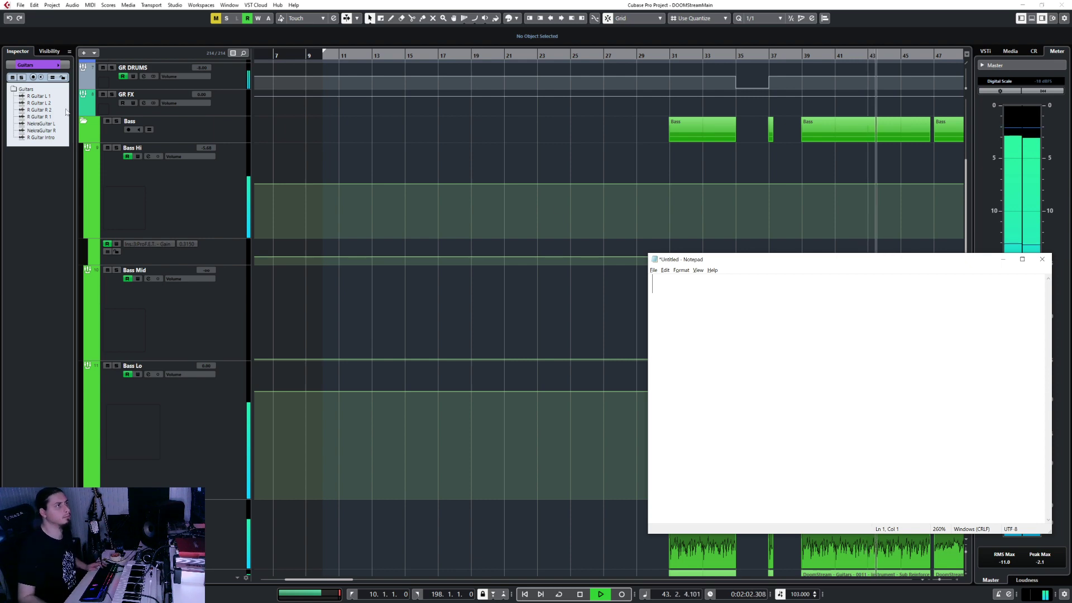
Step: Collapse the Bass and Guitars folder tracks in the project
click(84, 124)
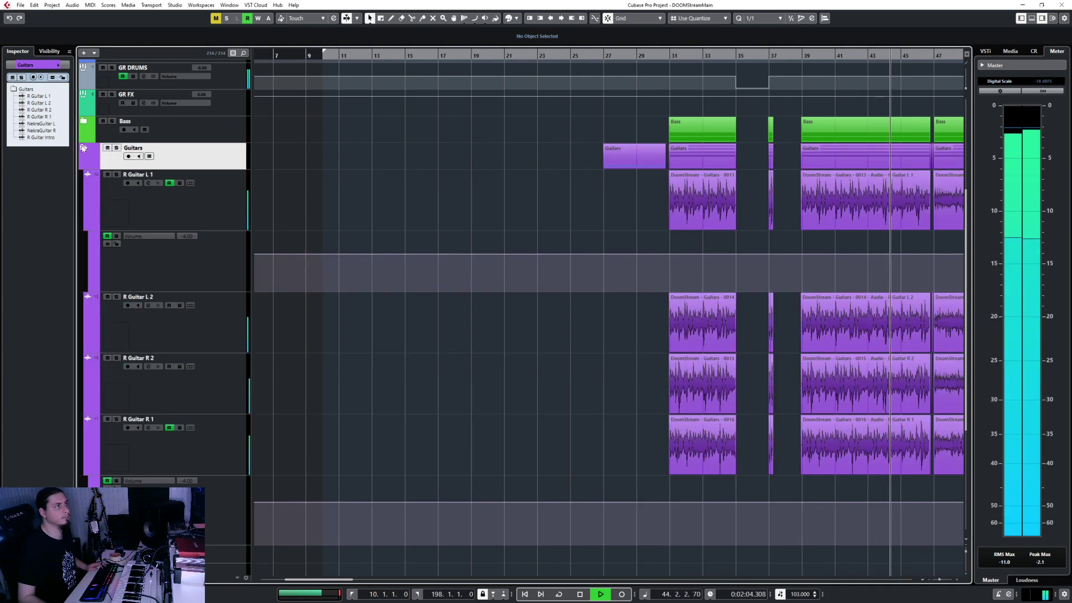
click(83, 148)
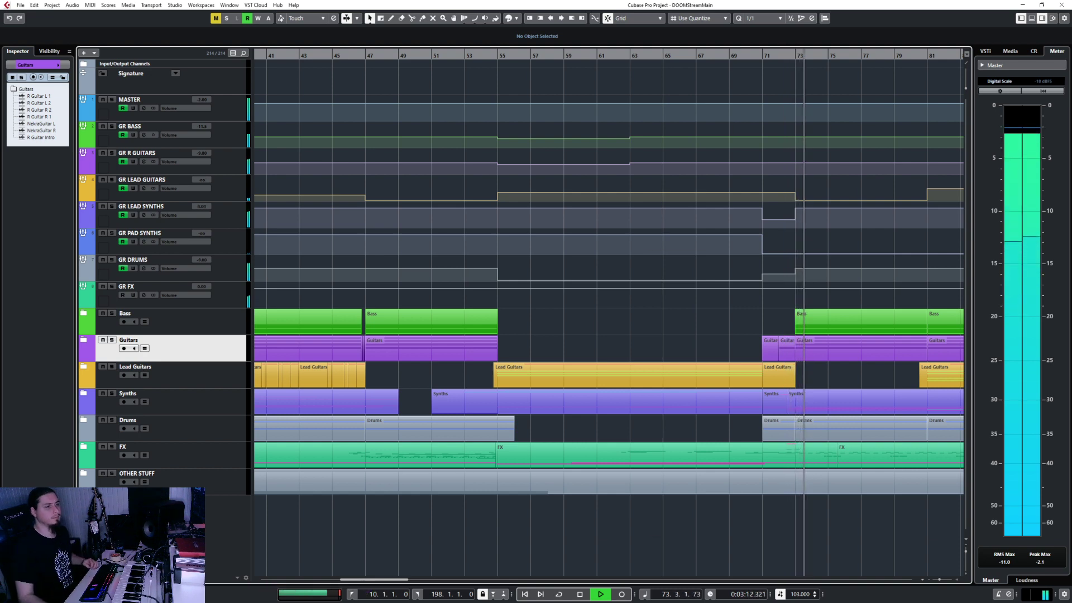
Step: Note in Notepad "* check transition between left and right guitars before M O N E Y riff comes in", then return to Cubase
key(alt+Tab)
key(ctrl+a)
key(BackSpace)
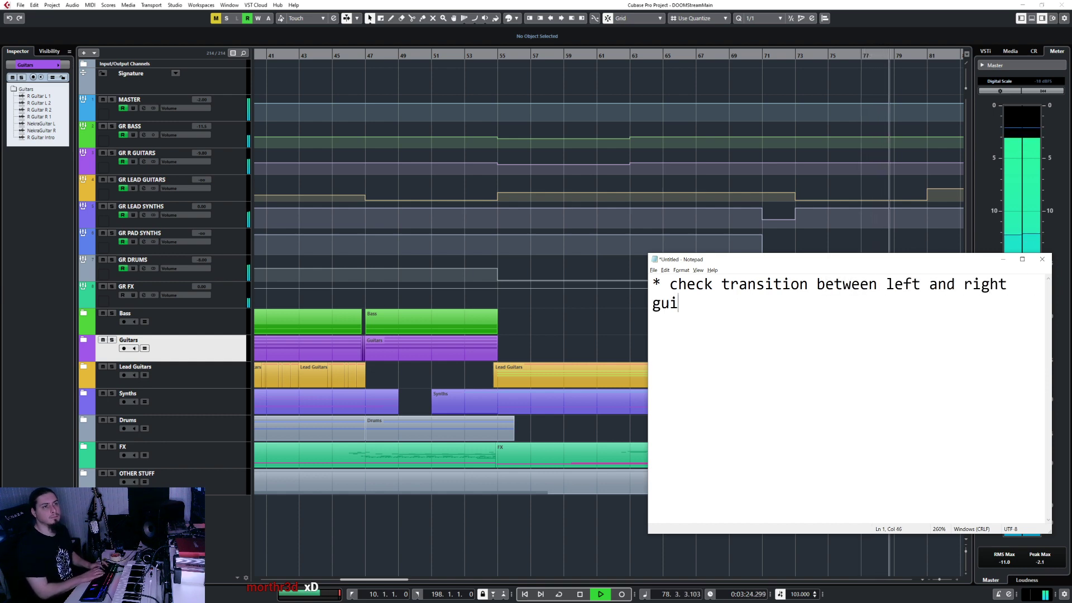
text(s before )
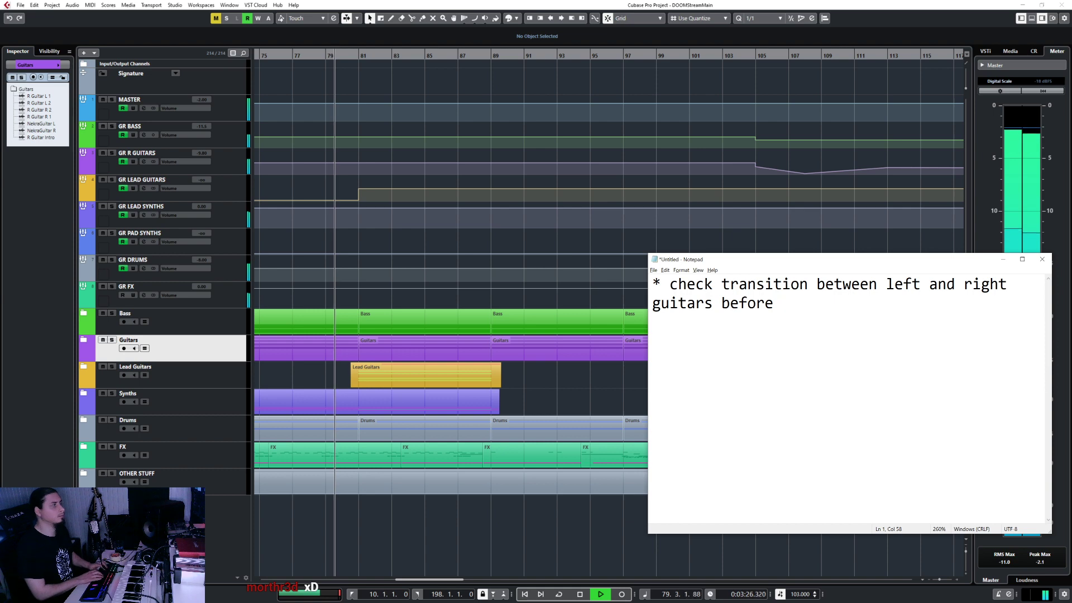
text(M O N E Y riff )
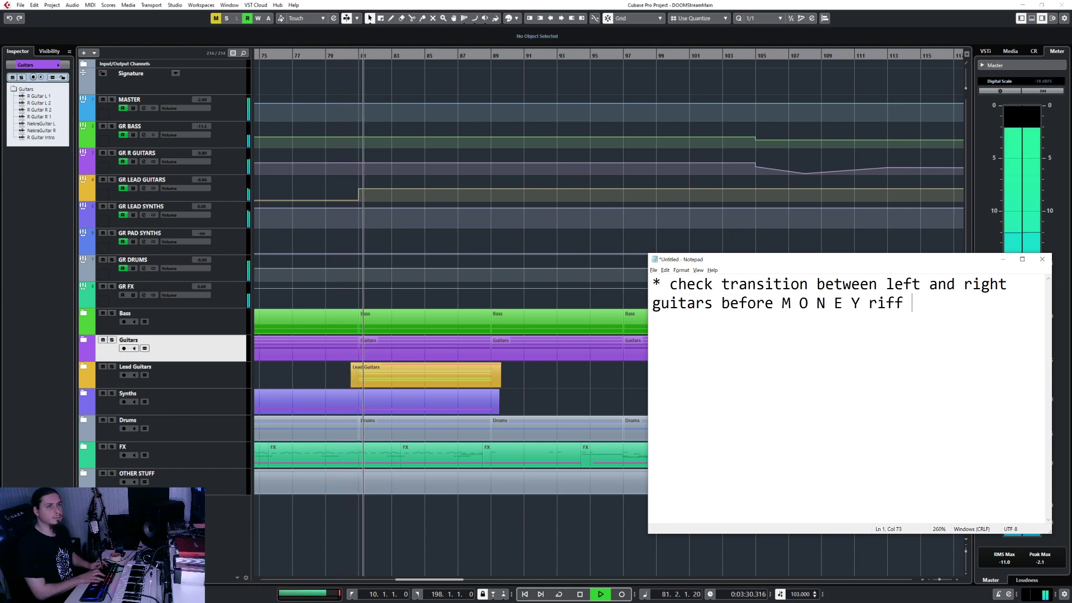
text(comes in)
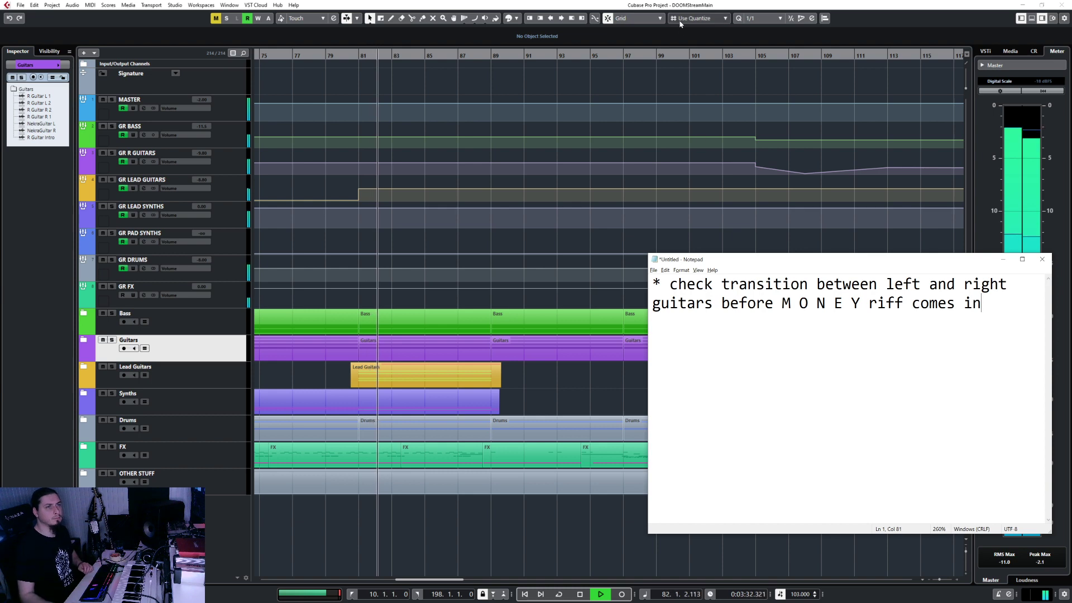
click(677, 4)
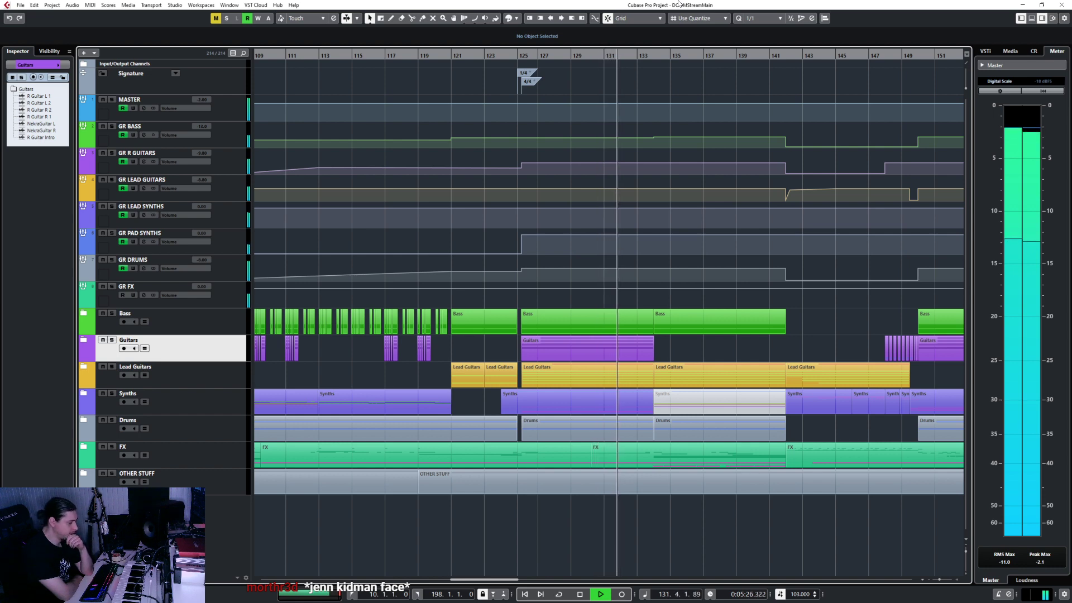
Step: Add the Notepad line "* EEEEEEE lead might be a *tad* too loud" and return to Cubase
key(alt+Tab)
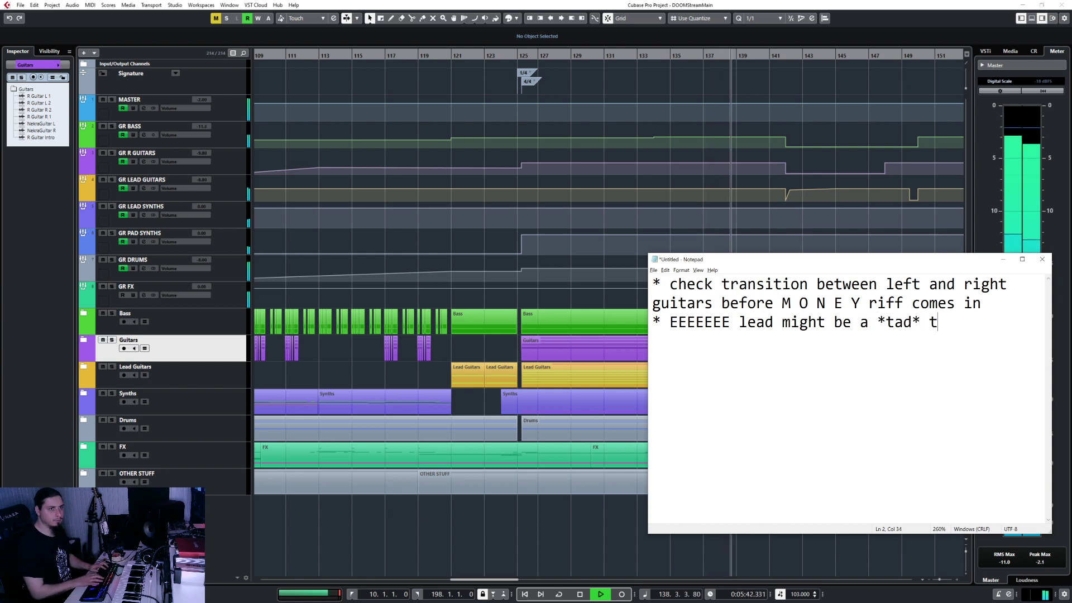
click(683, 3)
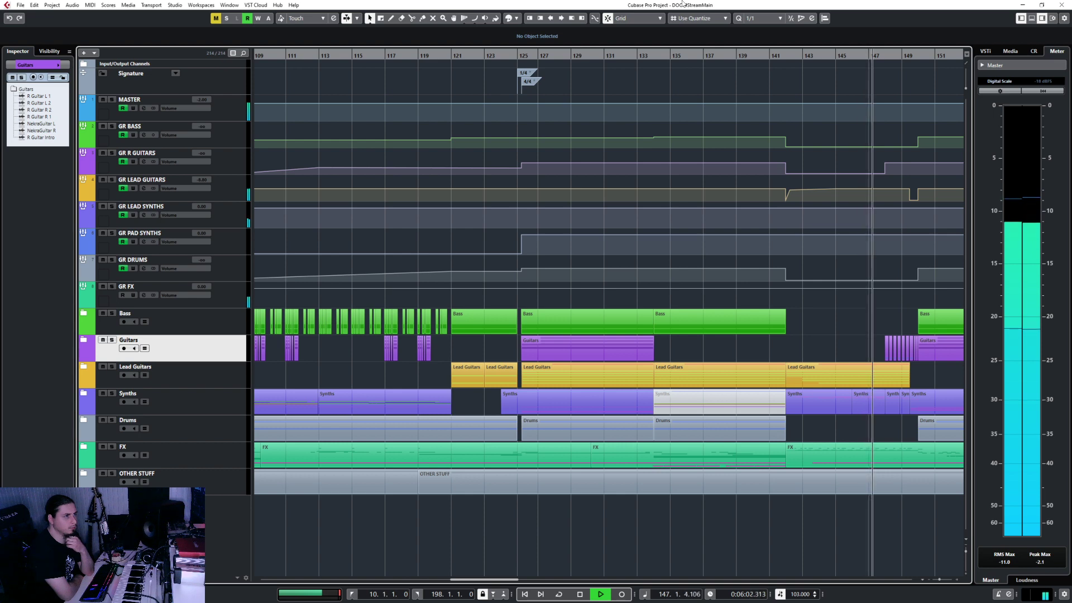
Step: Add the Notepad line "* check transitions on stoner glitch riff before M O N E Y riff comes back in, it's a bit too lou"
key(alt+Tab)
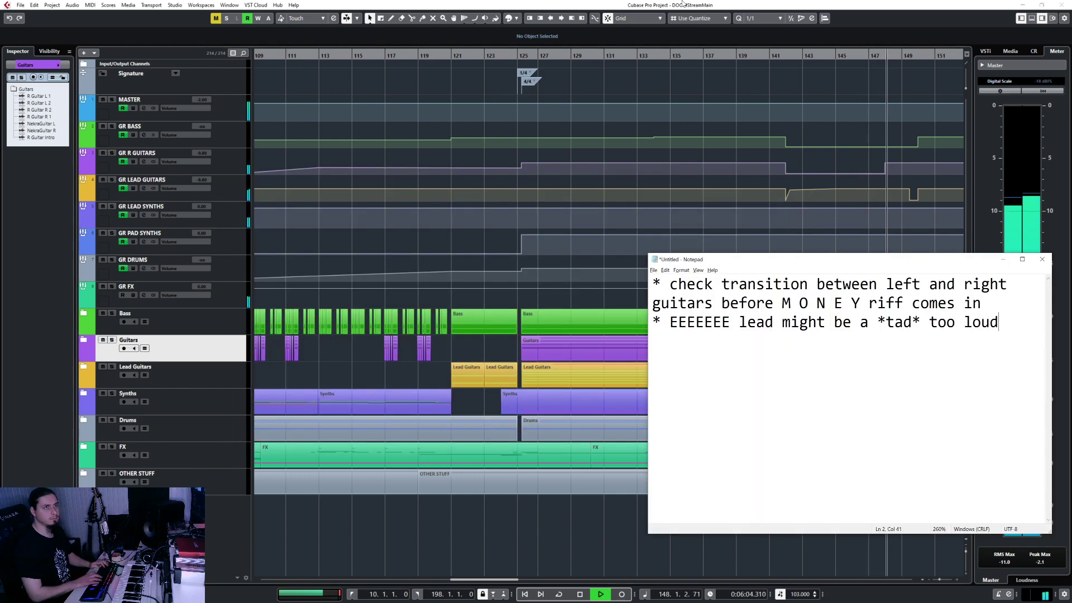
key(Return)
text(* check)
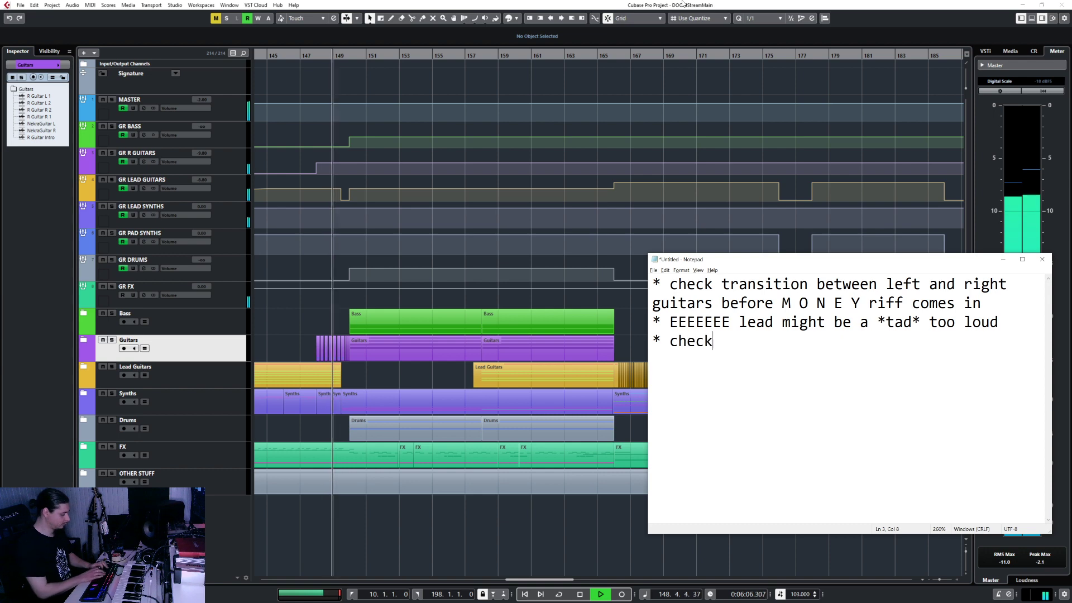
text( transitions )
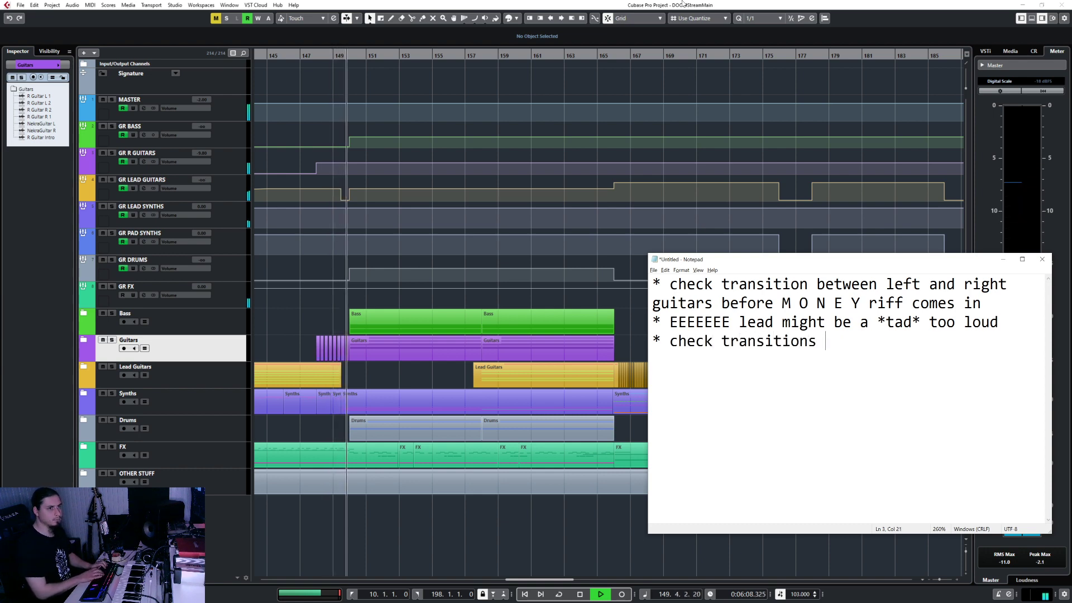
text(on stoner )
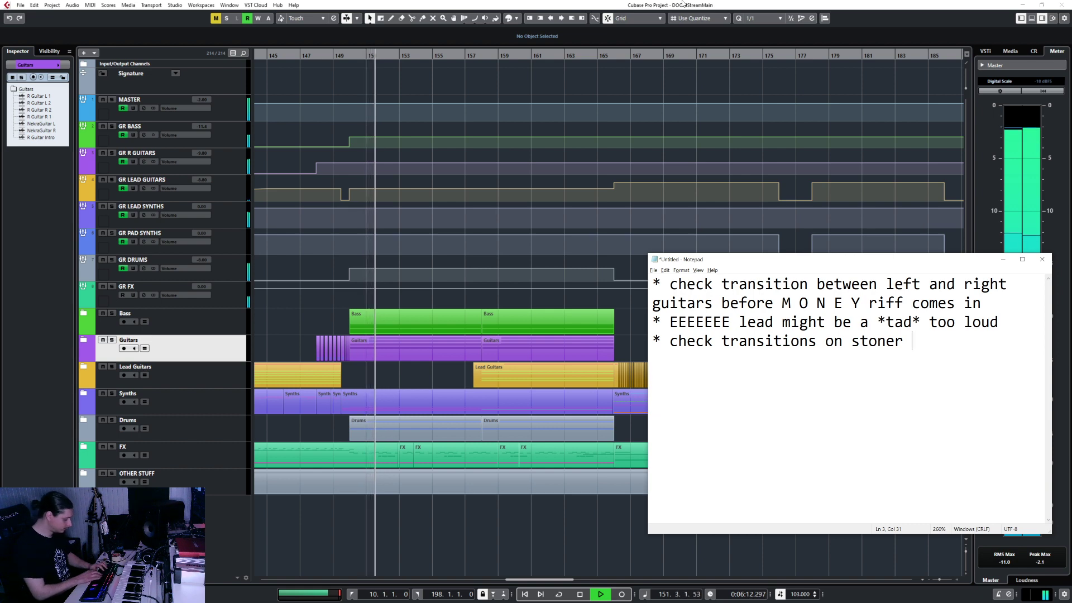
text(glitch riff)
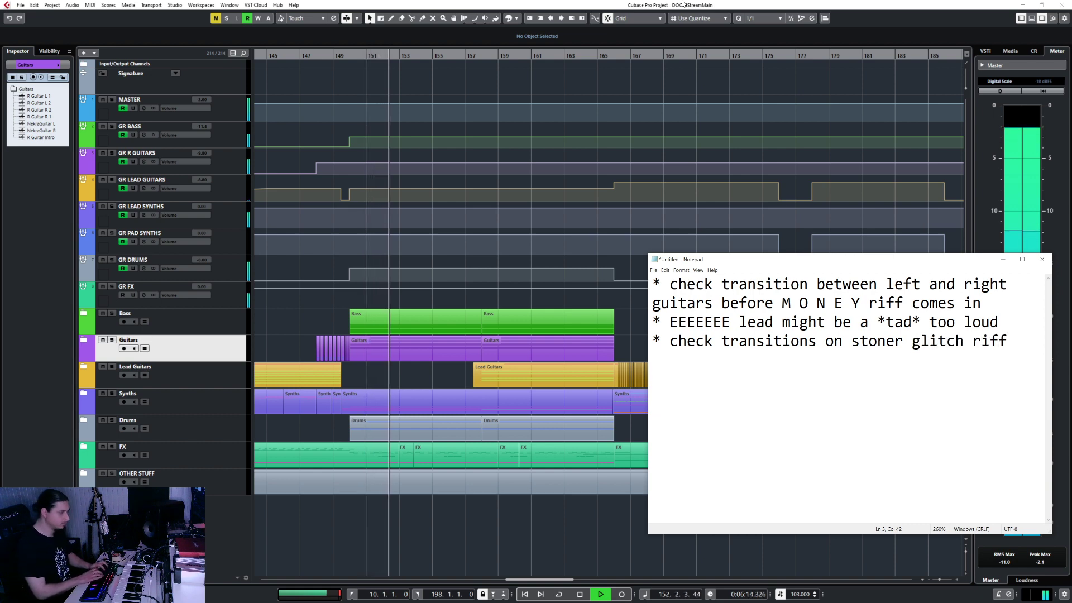
text( before M O N E Y riff)
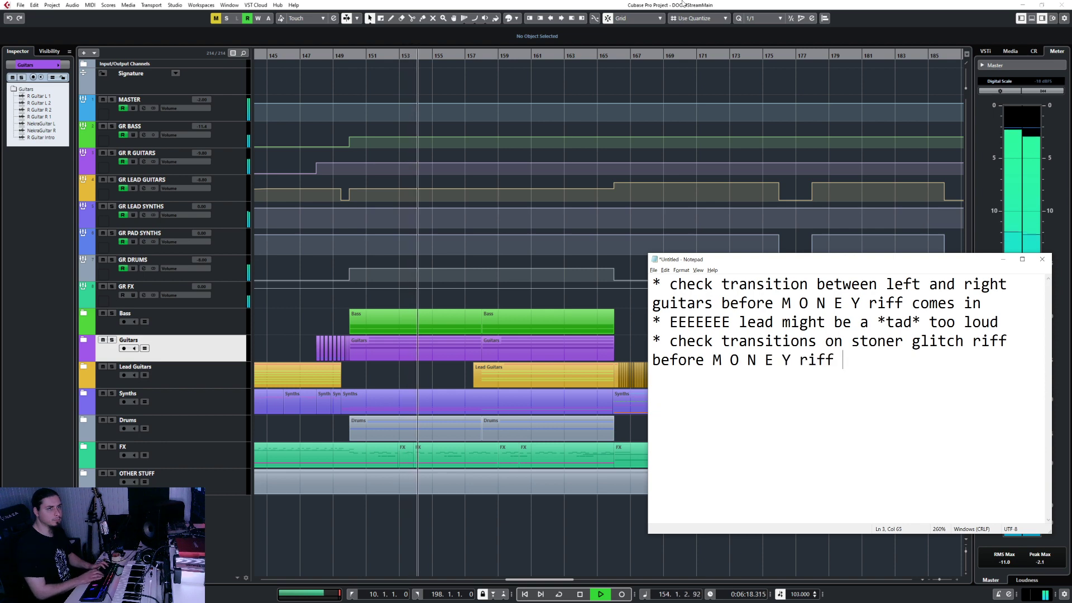
text( comes back )
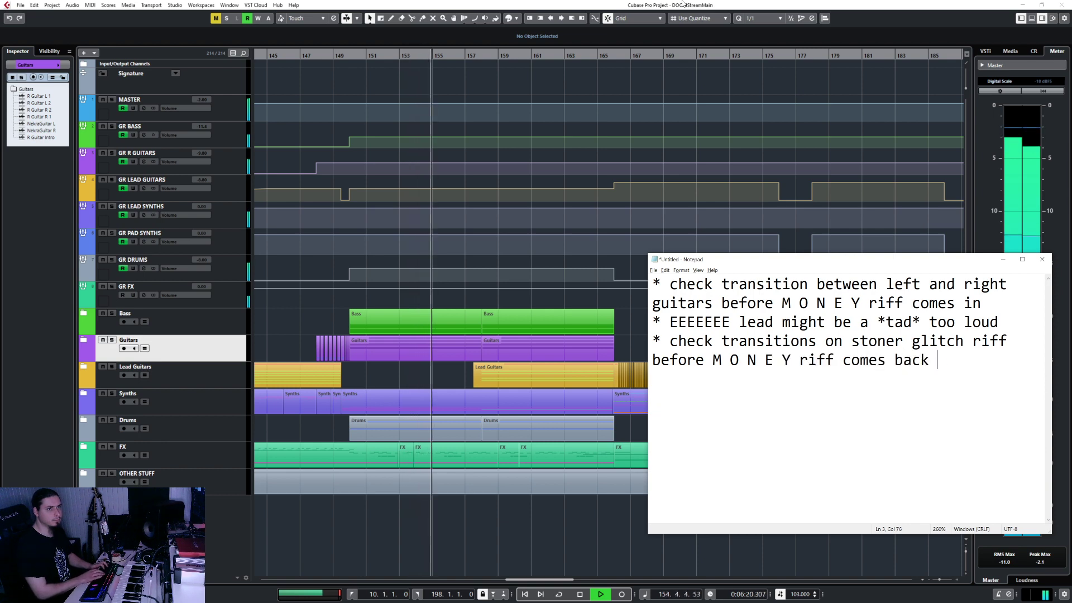
text(in, it's a bi)
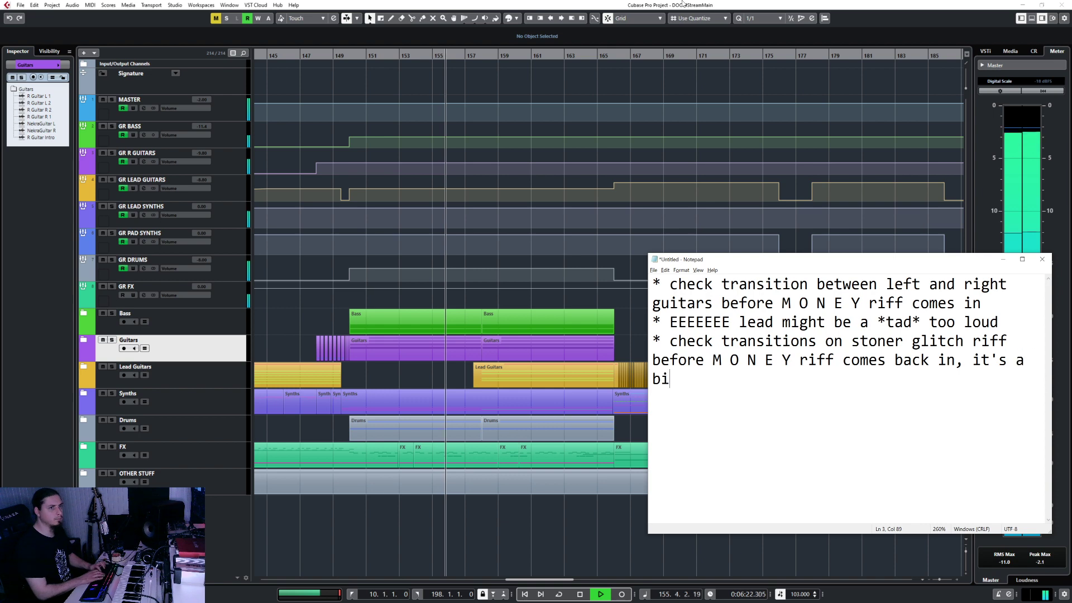
text(t too lou)
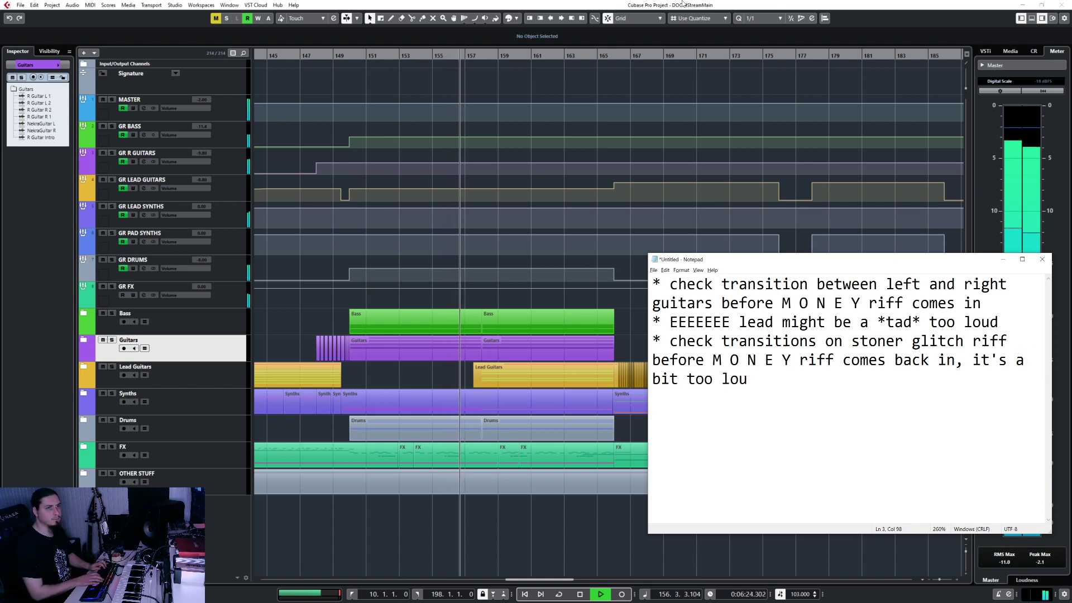
Step: Replace the Notepad remark after "comes back in," with "there might be a bit of clipping" and return to Cubase
key(ctrl+shift+Left)
key(ctrl+shift+Left)
key(ctrl+shift+Left)
key(ctrl+shift+Left)
key(ctrl+shift+Left)
key(ctrl+shift+Left)
key(ctrl+shift+Right)
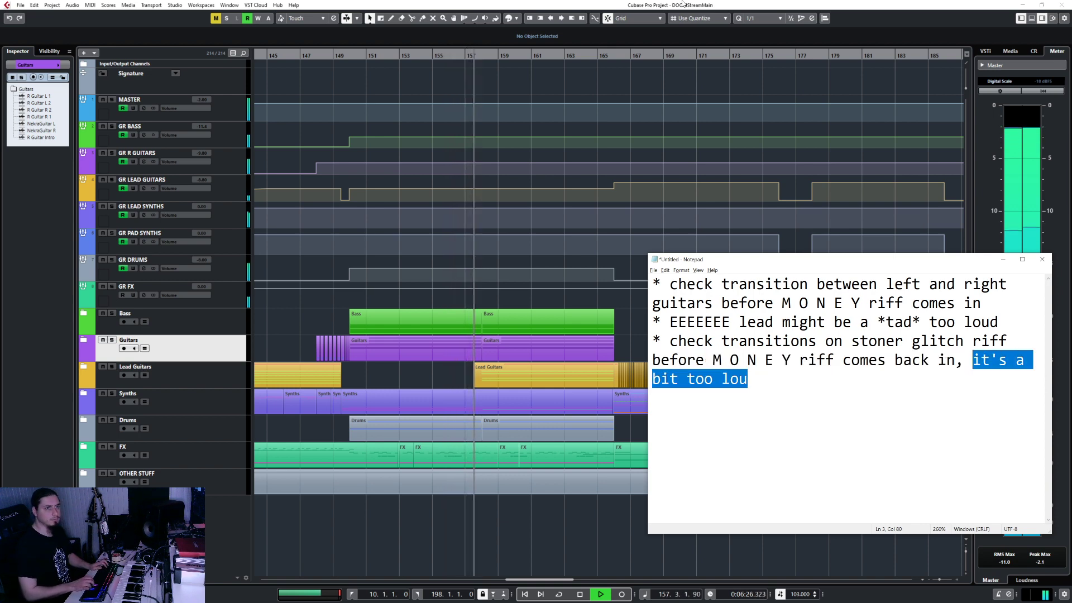
text(there might be)
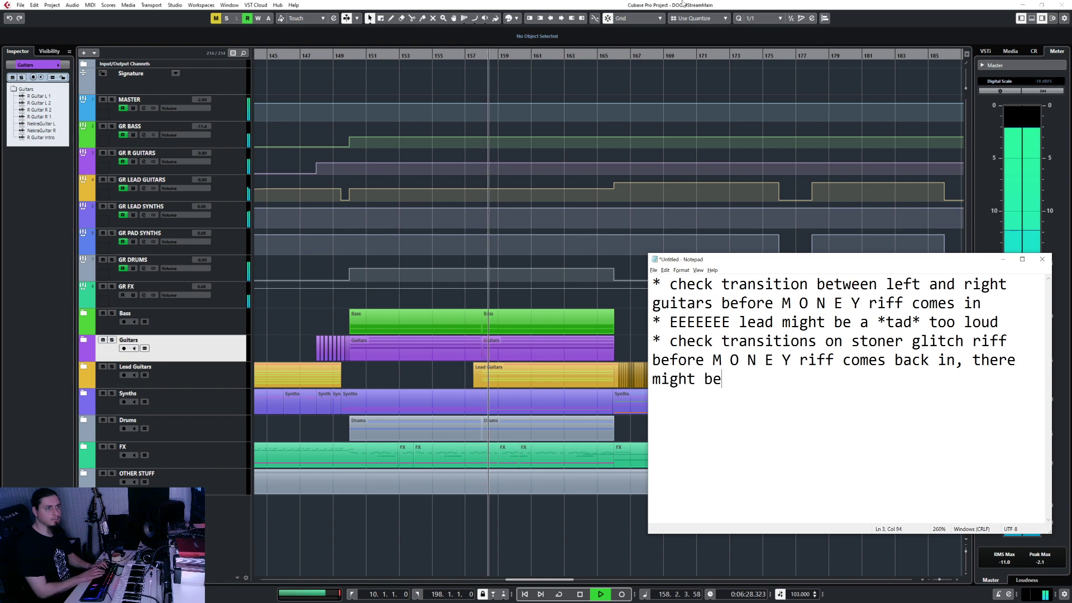
text( a bit of clipping)
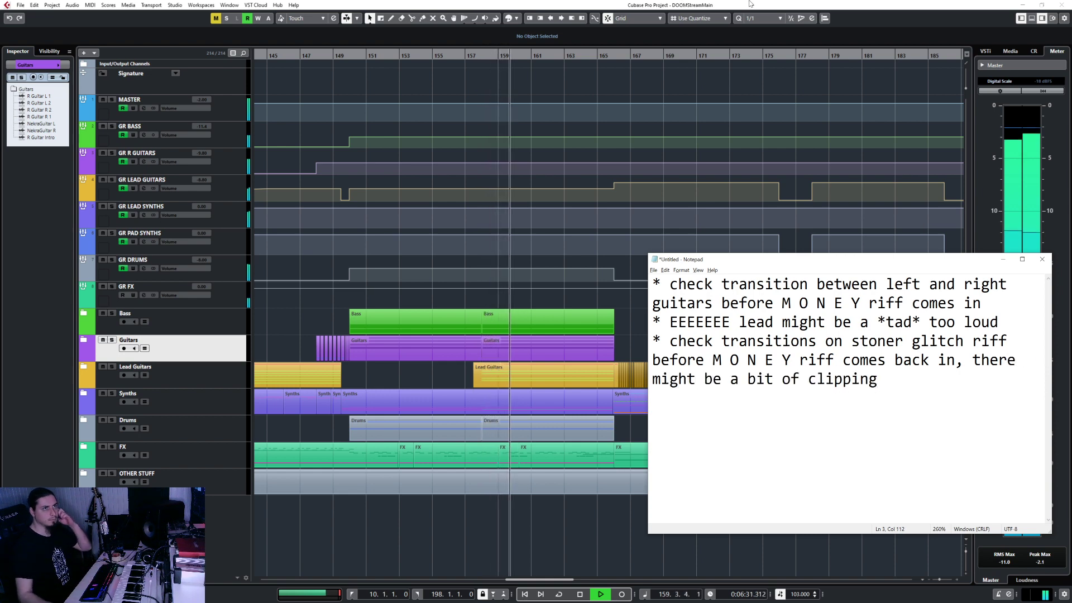
click(750, 4)
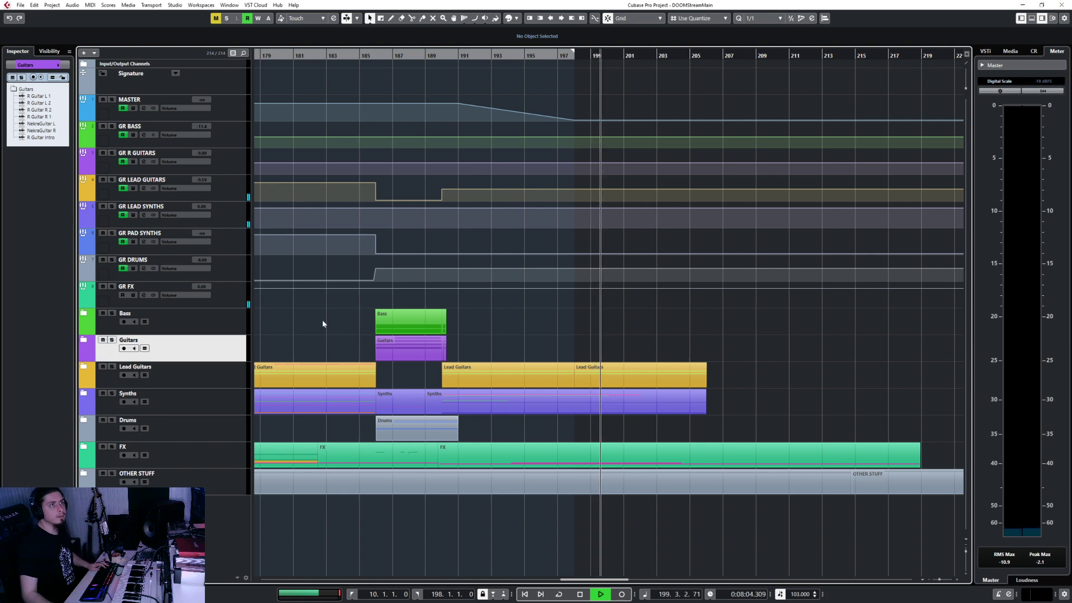
Step: Stop playback after the song's ending, look over the Notepad to-do list, and bring the whole arrangement into view in Cubase
key(space)
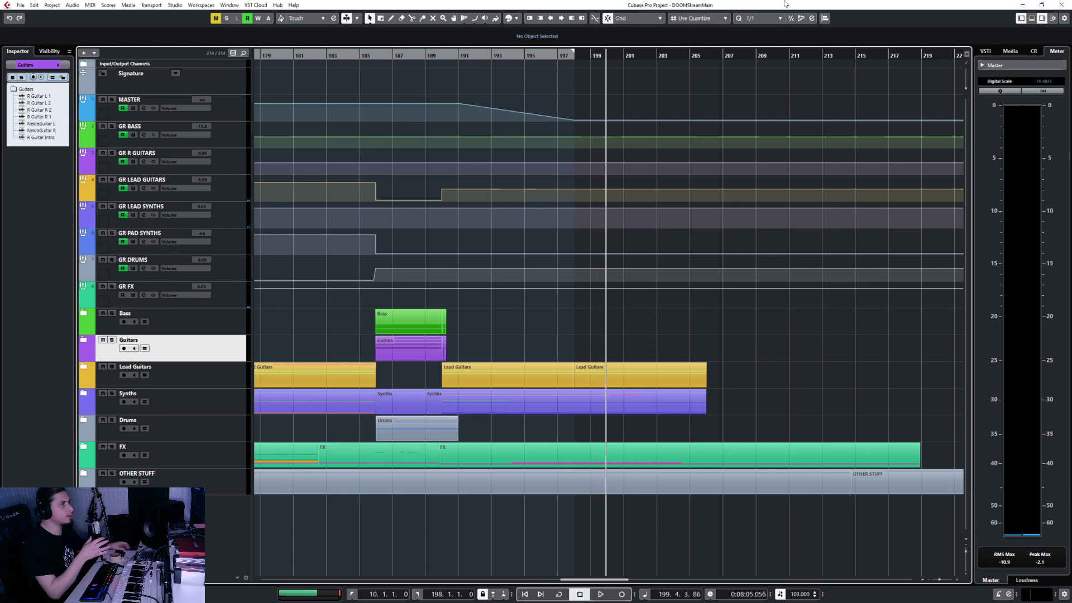
key(alt+Tab)
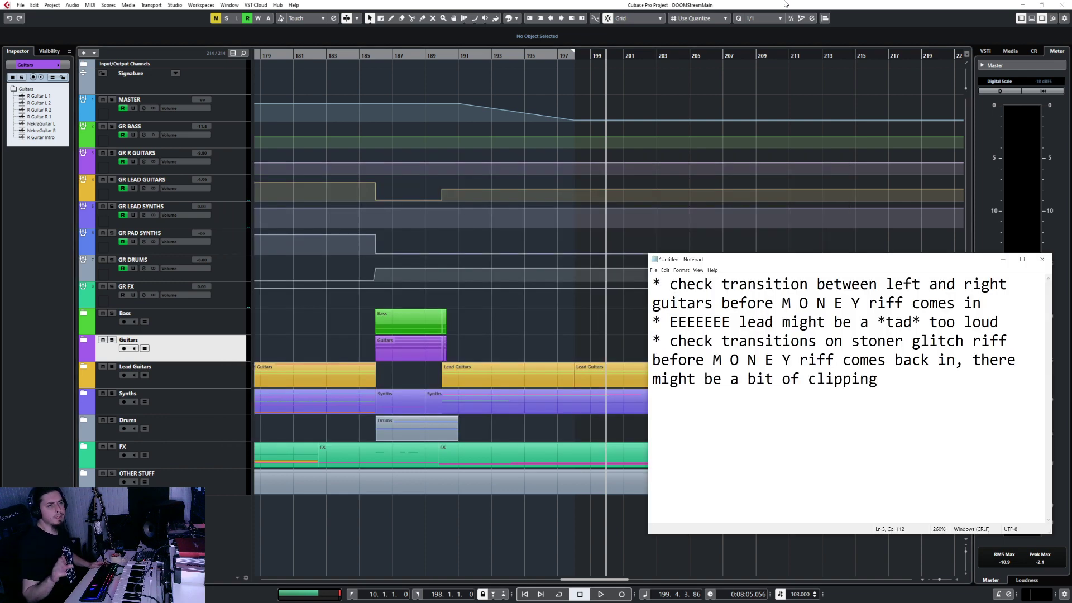
click(730, 4)
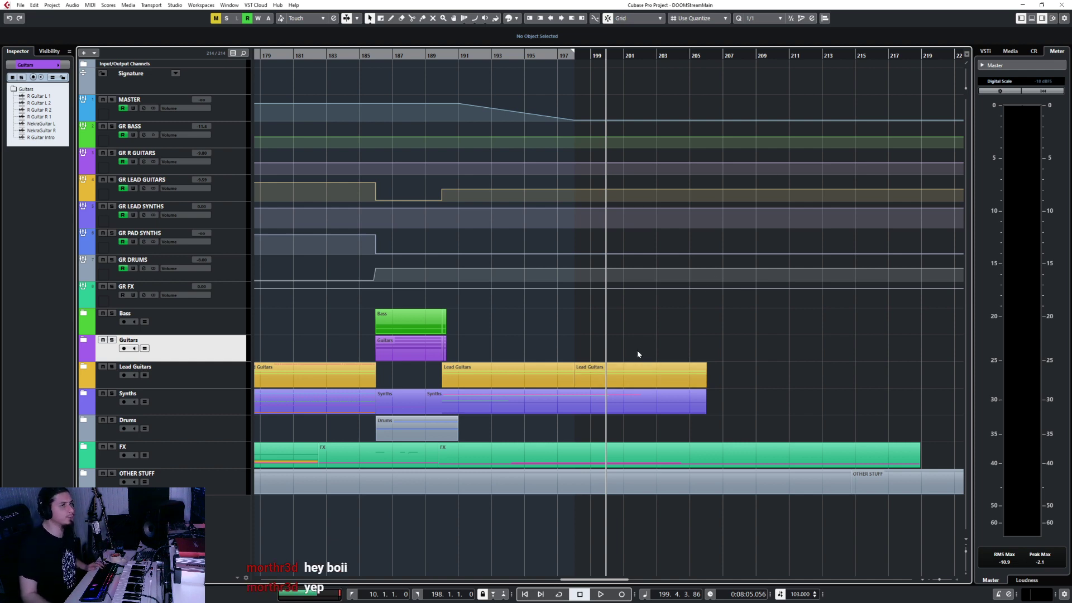
scroll(625, 338, down, 3)
scroll(625, 338, left, 10)
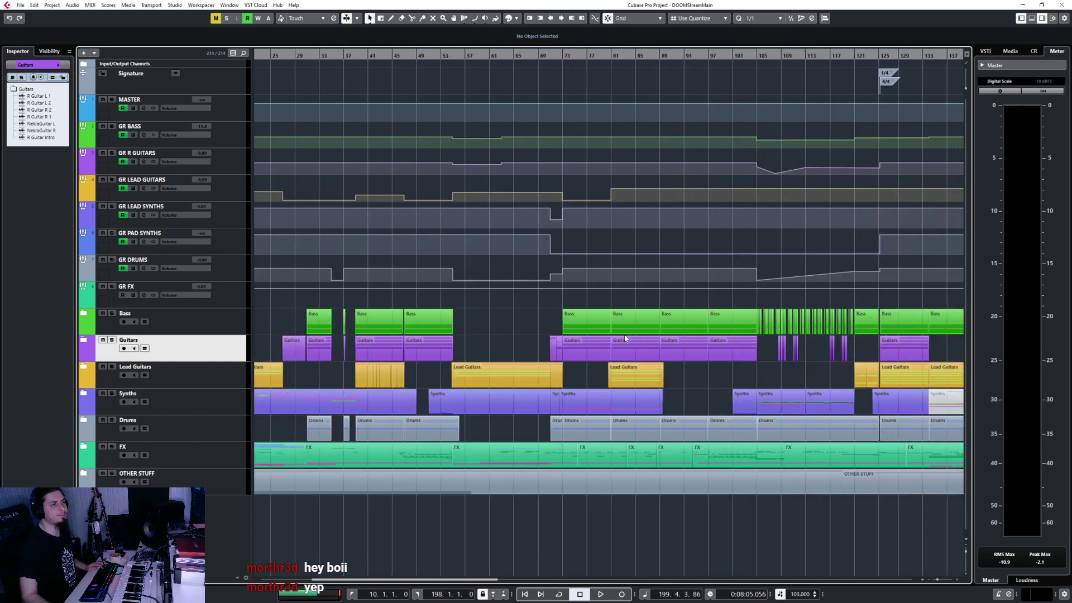
scroll(625, 338, down, 2)
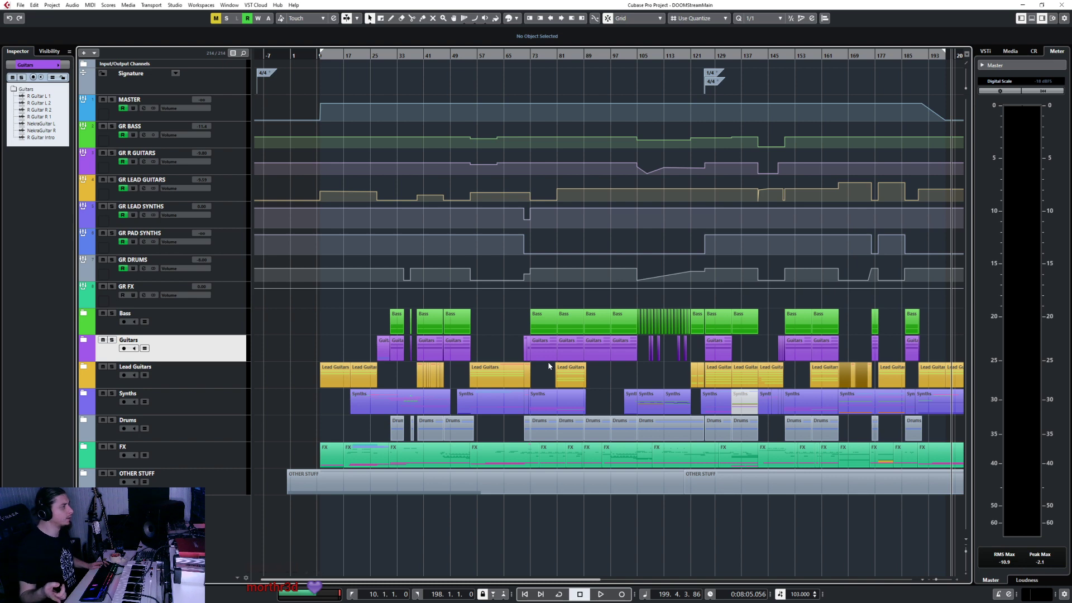
Step: Reread the Notepad fixes alongside the full song arrangement and return to Cubase
key(alt+Tab)
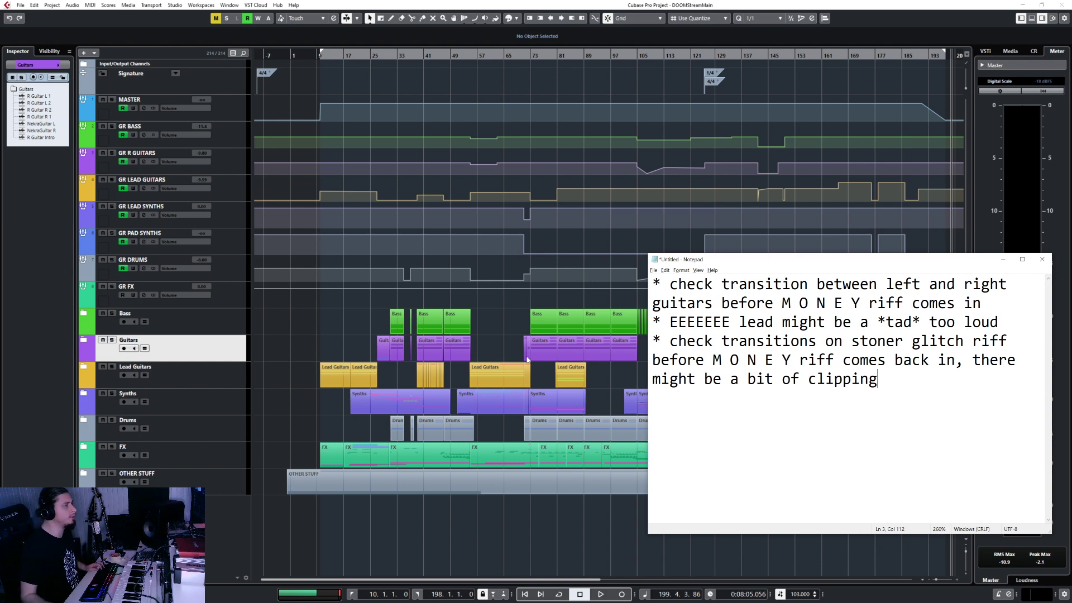
click(748, 2)
scroll(690, 369, right, 2)
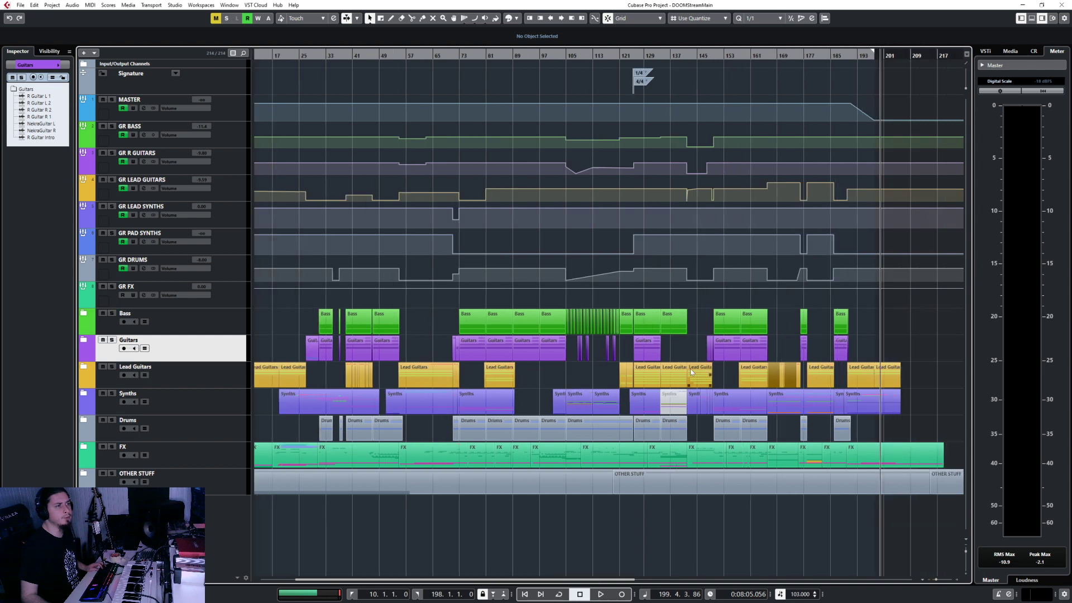
scroll(691, 373, left, 2)
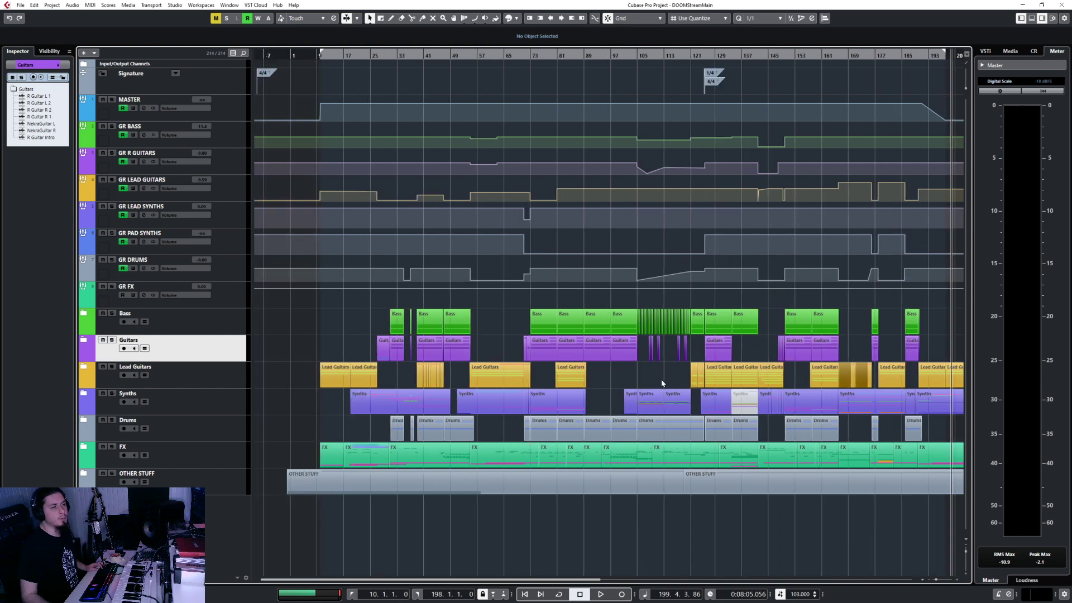
key(g)
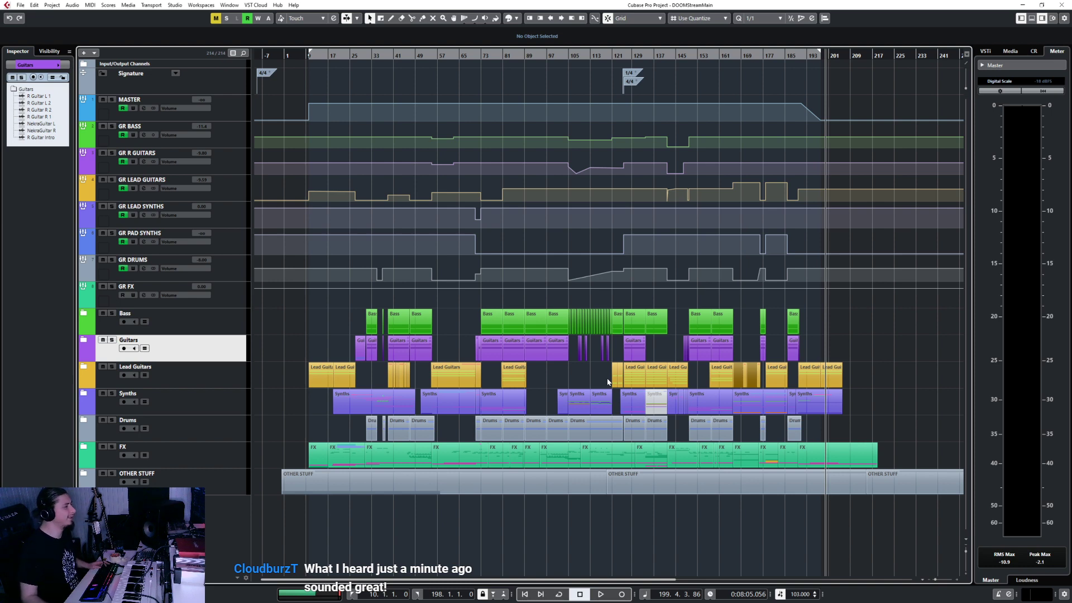
key(alt+Tab)
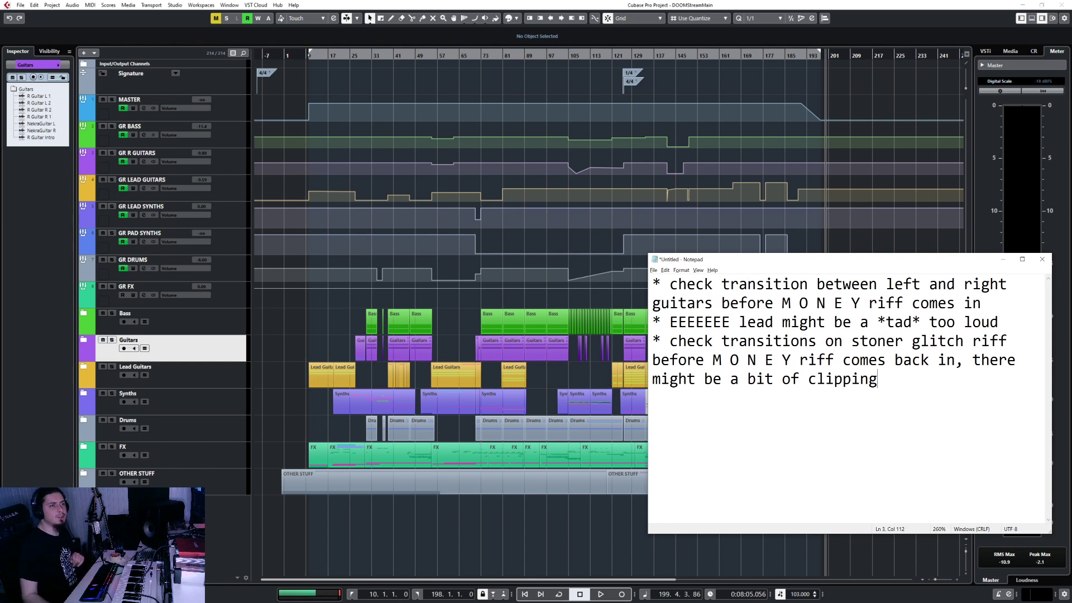
click(778, 3)
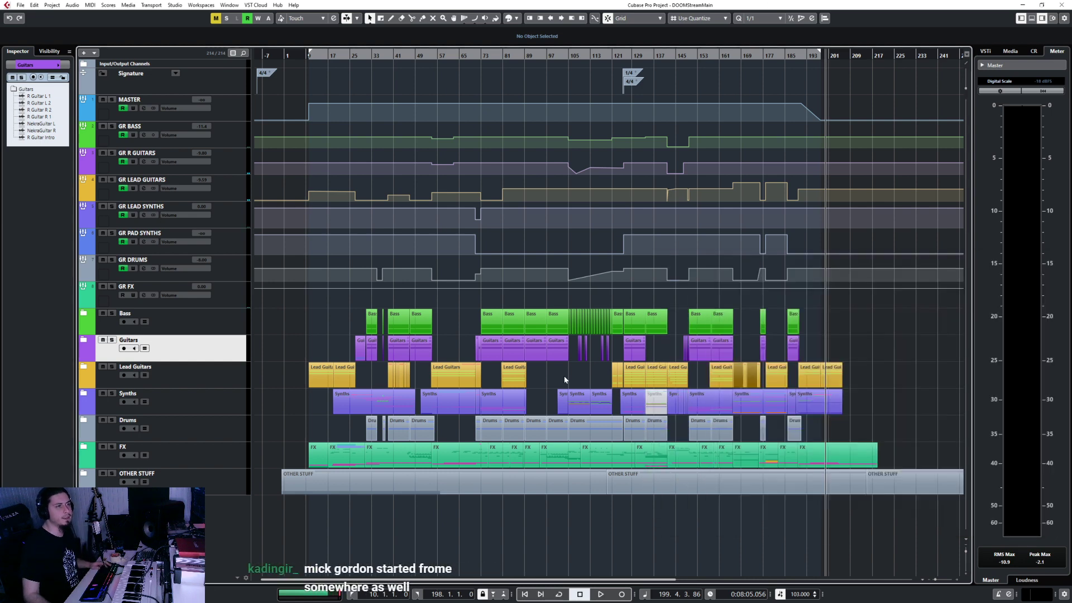
Step: Expand the Guitars folder around bars 71 to 73 and solo it
scroll(458, 363, up, 5)
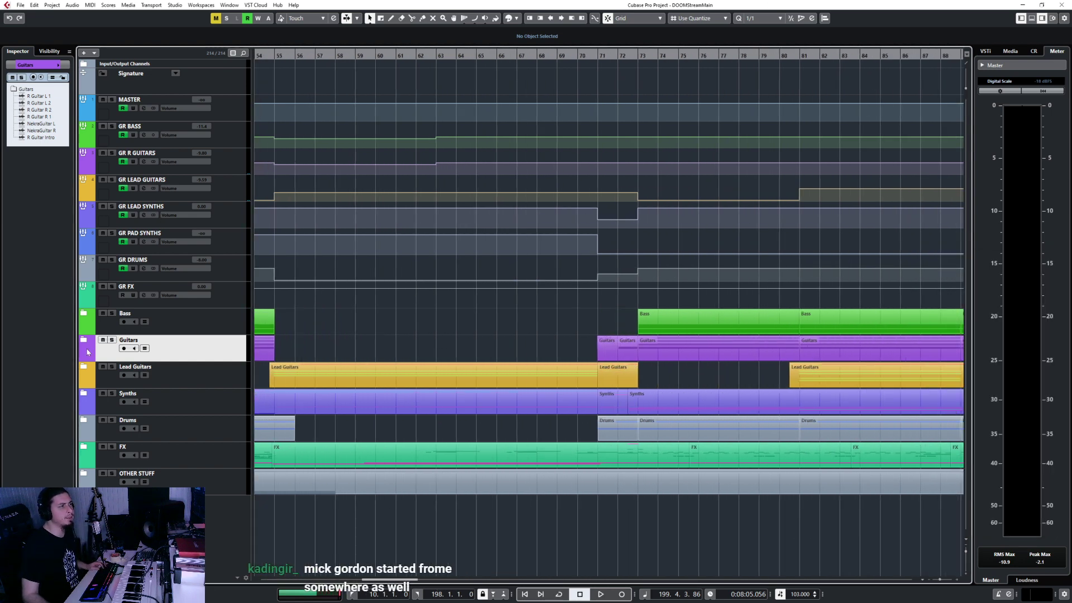
click(85, 344)
scroll(556, 410, down, 2)
scroll(556, 411, up, 5)
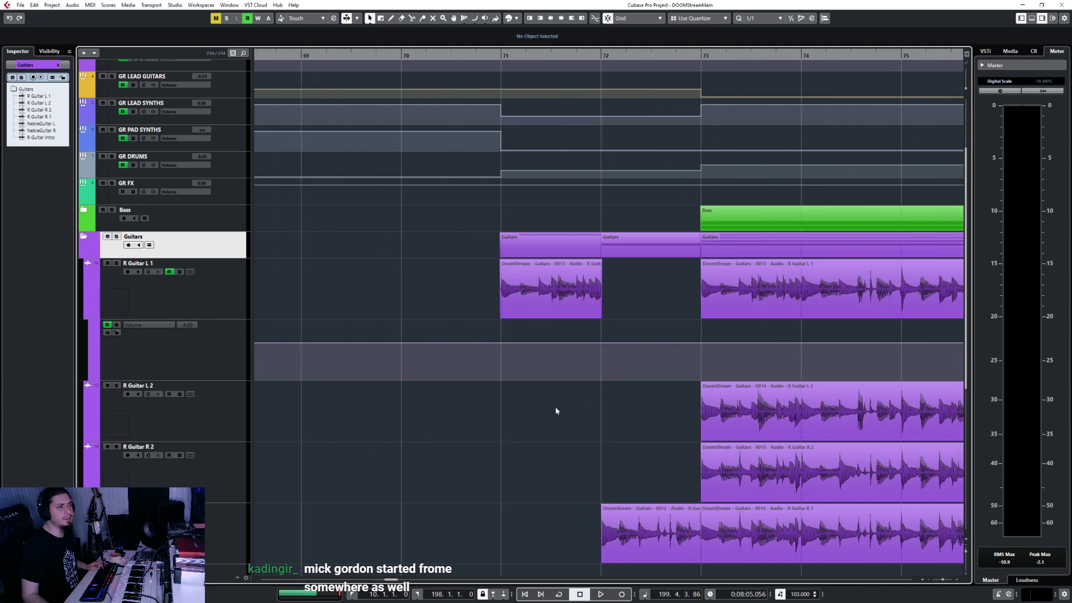
key(s)
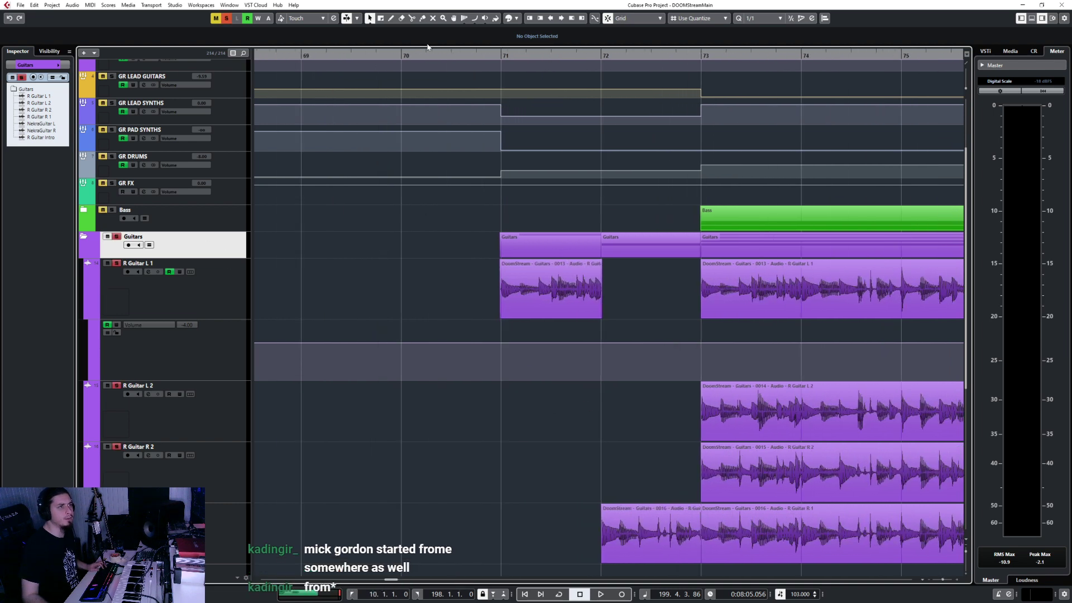
Step: Play the soloed guitars from bar 70 through the left-to-right transition at bar 72
click(401, 52)
key(space)
key(space)
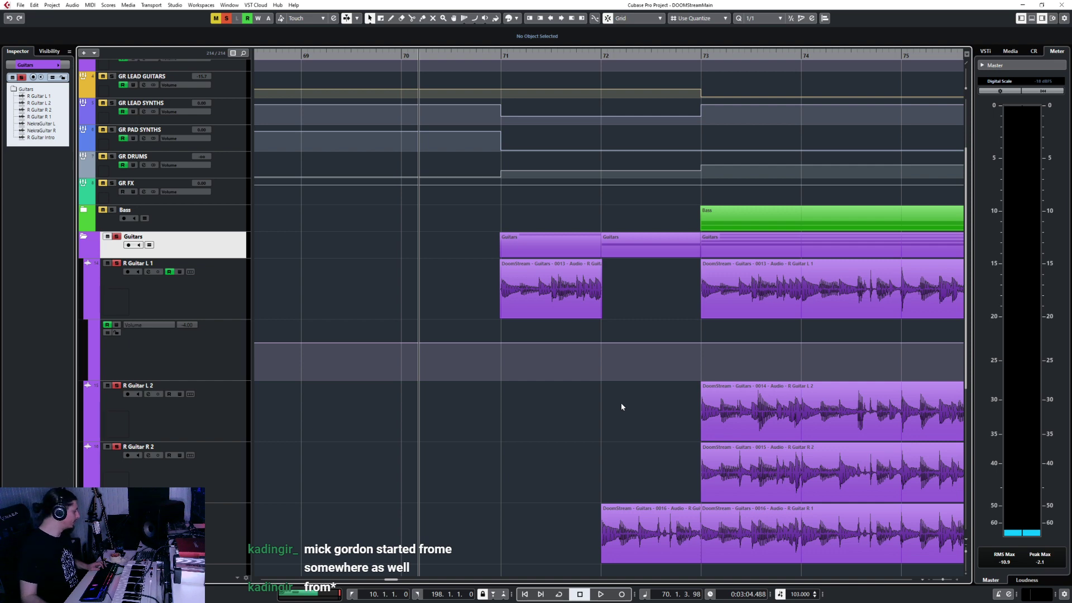
key(space)
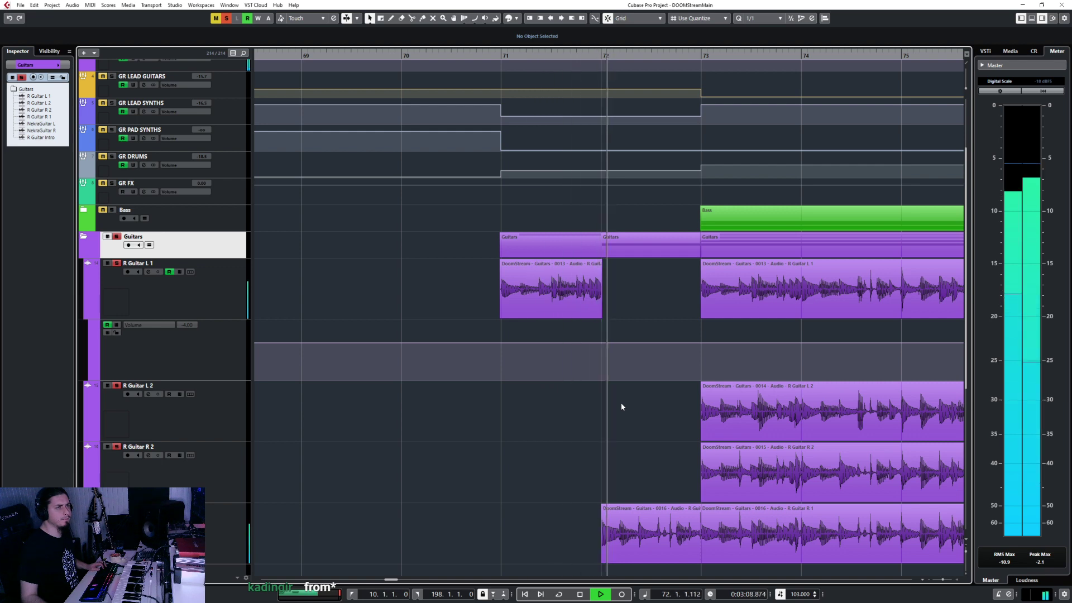
key(space)
Step: Trim the end of the R Guitar L 1 event to about 72.1.1.5 and replay the transition from 71.4
scroll(608, 444, up, 9)
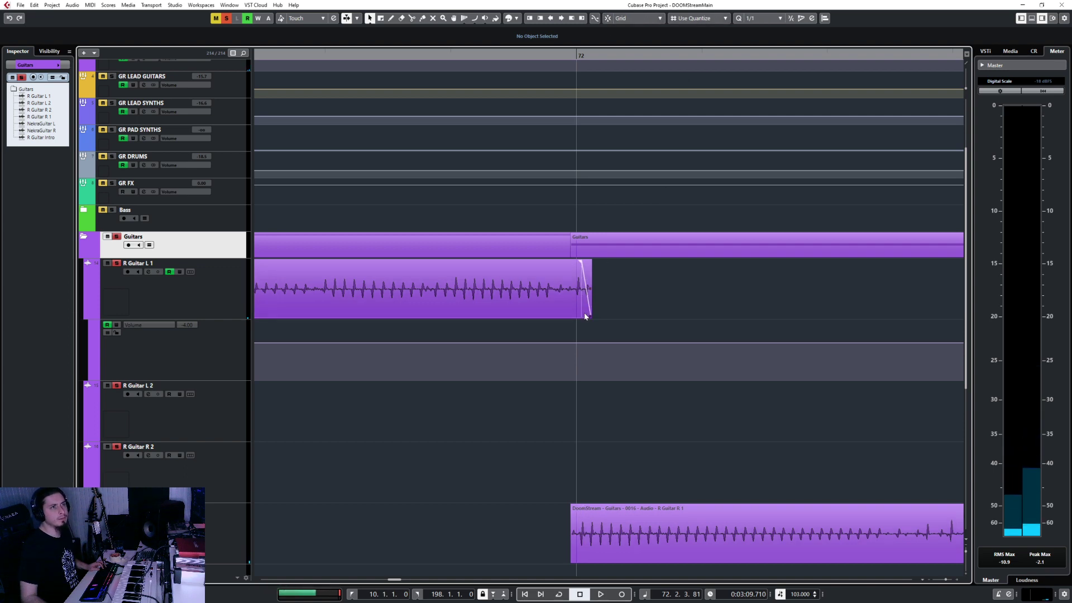
drag(591, 317, 581, 318)
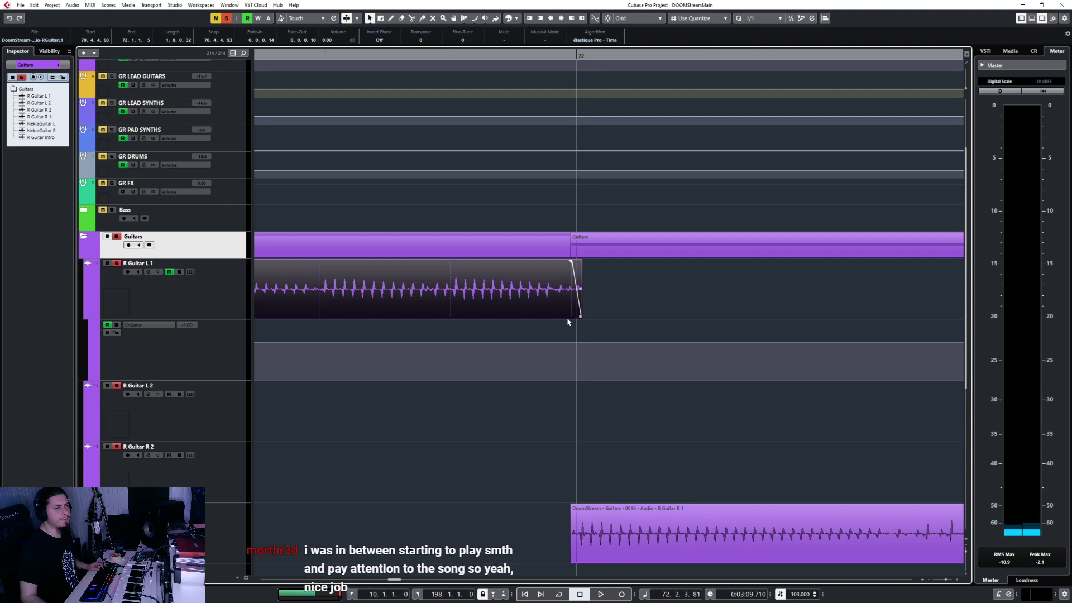
scroll(567, 320, down, 3)
click(388, 54)
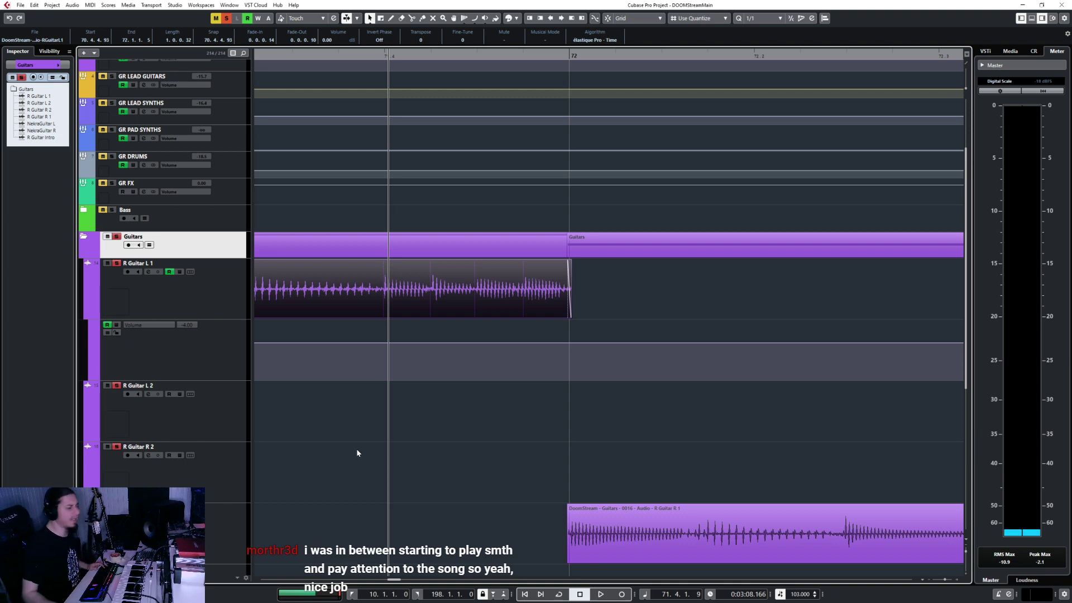
scroll(481, 448, down, 4)
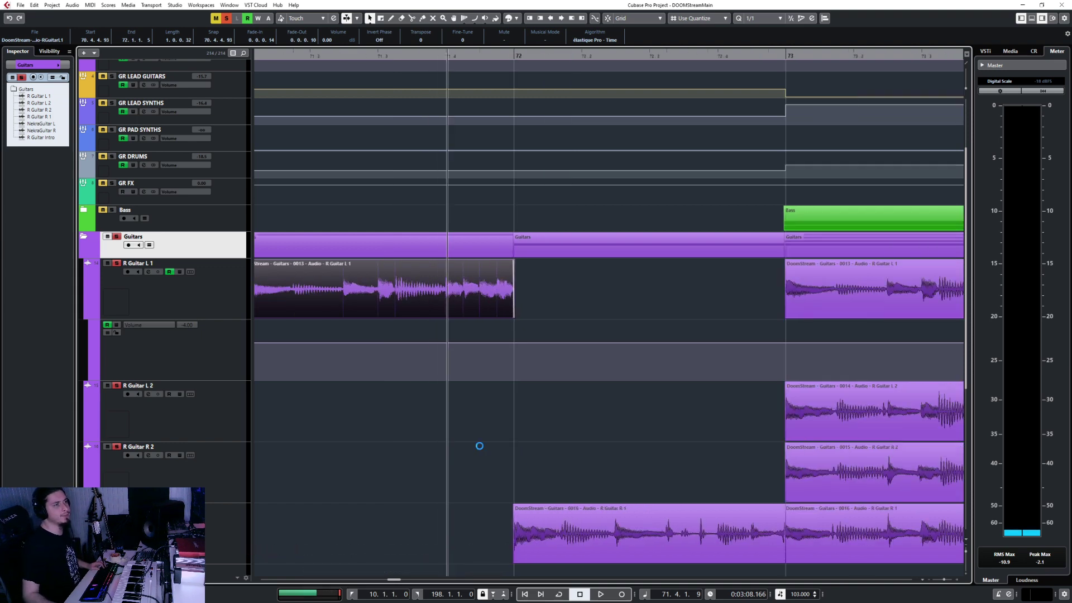
key(space)
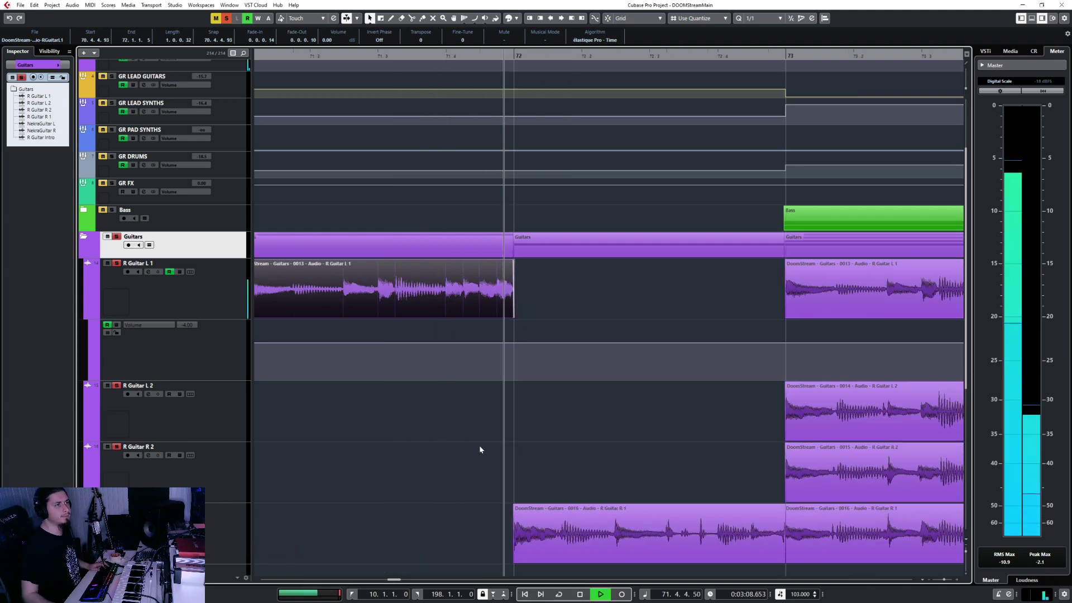
key(space)
scroll(505, 520, up, 4)
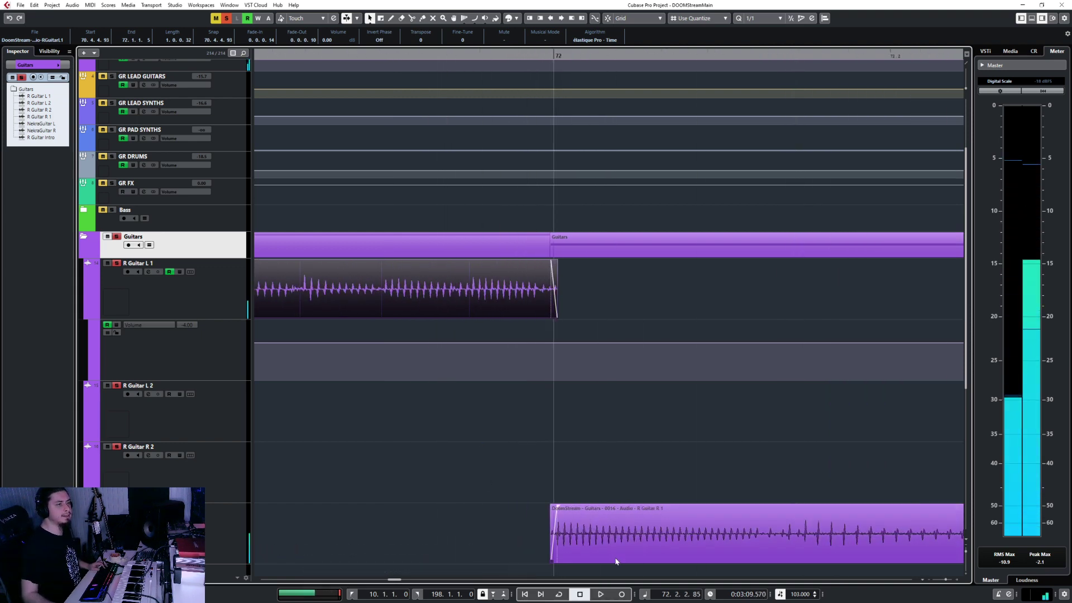
Step: Lengthen the fade-in of the R Guitar R 1 event at bar 72 to 0.0.0.38 and replay the transition
scroll(564, 525, up, 2)
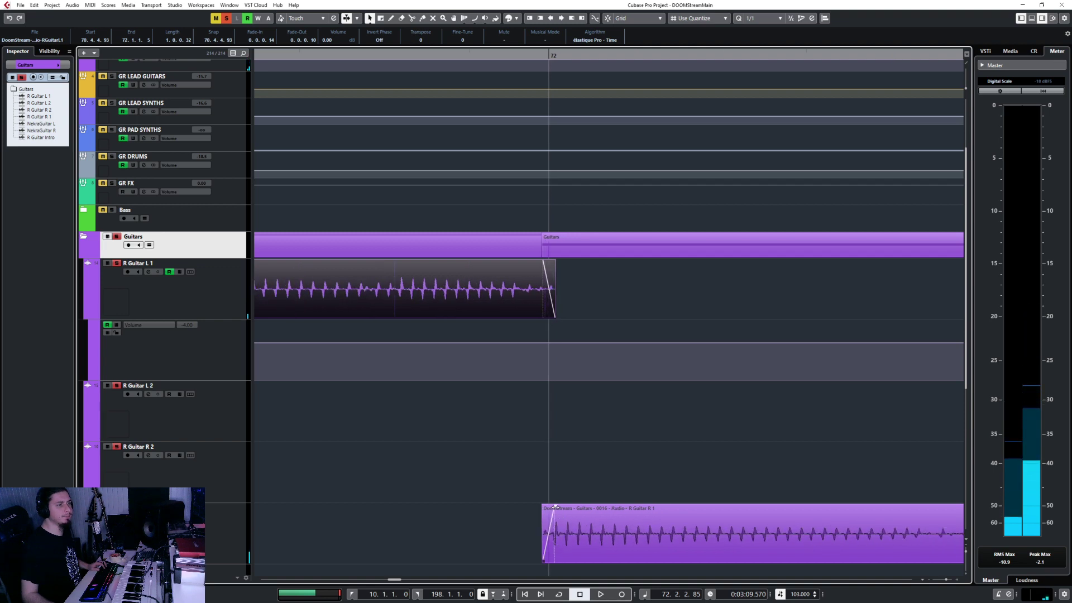
drag(555, 507, 583, 508)
scroll(577, 444, down, 3)
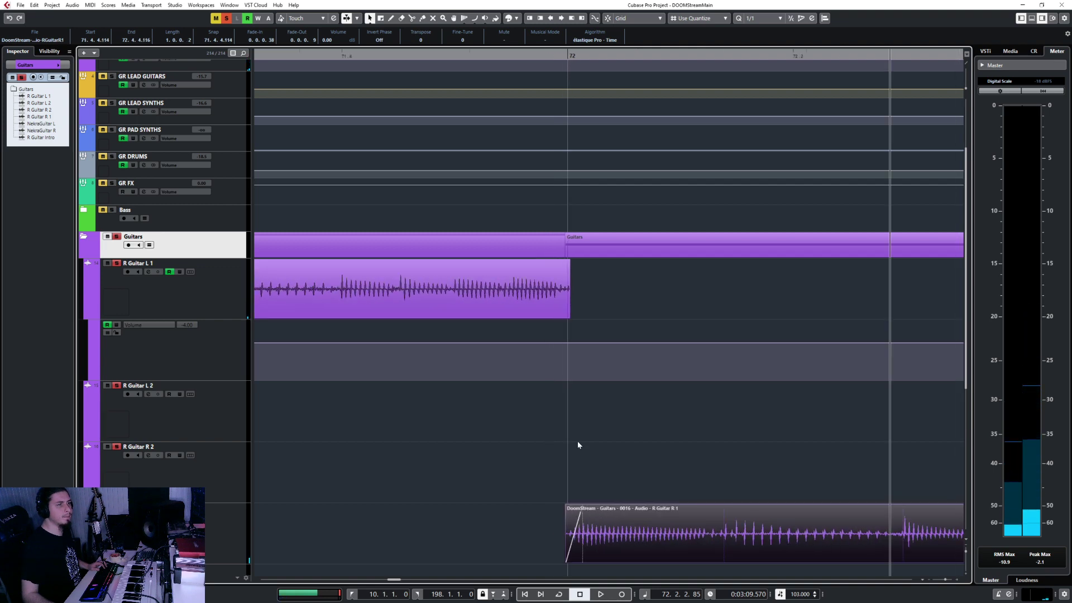
click(331, 53)
key(space)
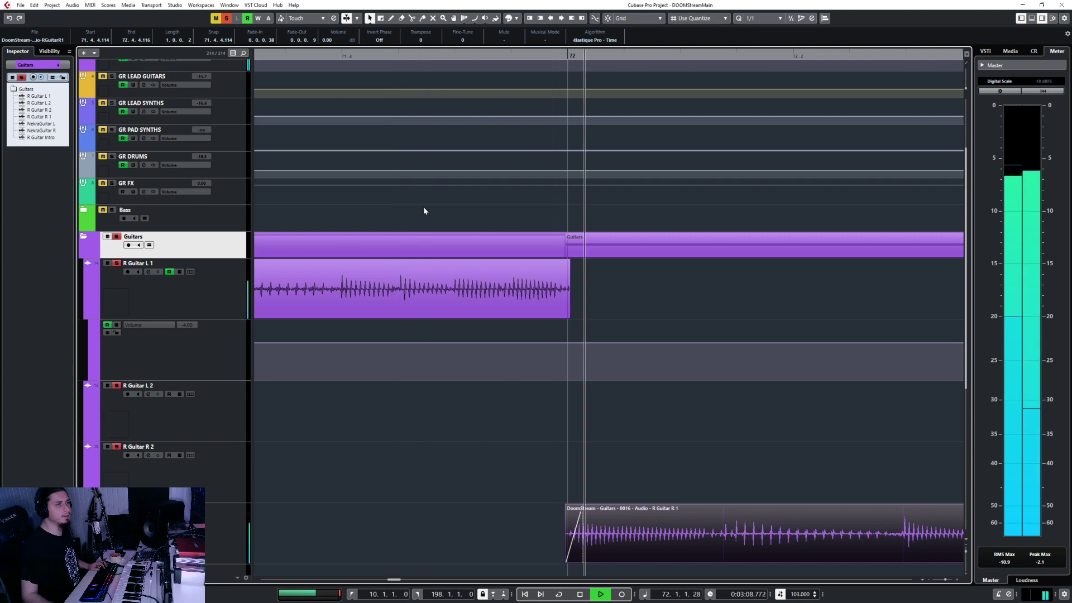
key(space)
scroll(380, 321, left, 3)
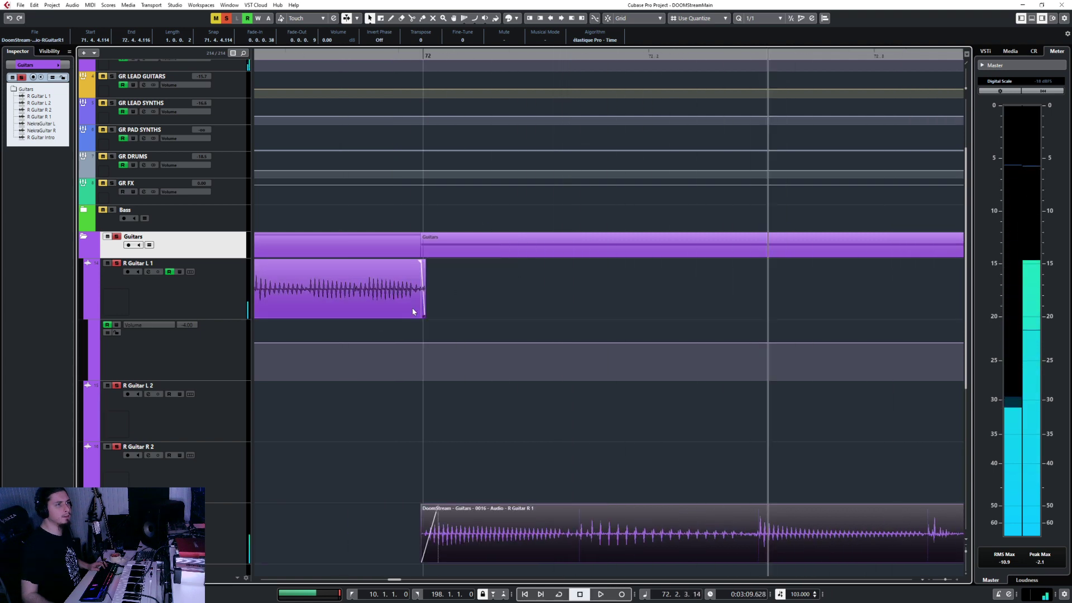
Step: Extend the R Guitar L 1 event's end to 72.1.1.23, give it a 0.0.0.68 fade-out, and replay the transition
click(413, 311)
drag(426, 316, 434, 316)
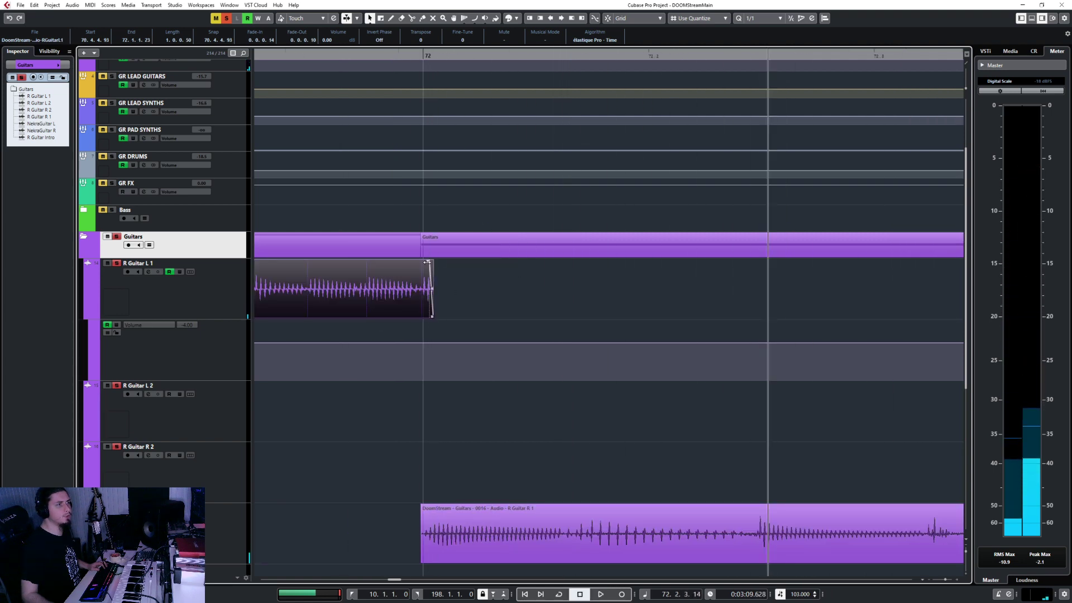
drag(427, 262, 402, 261)
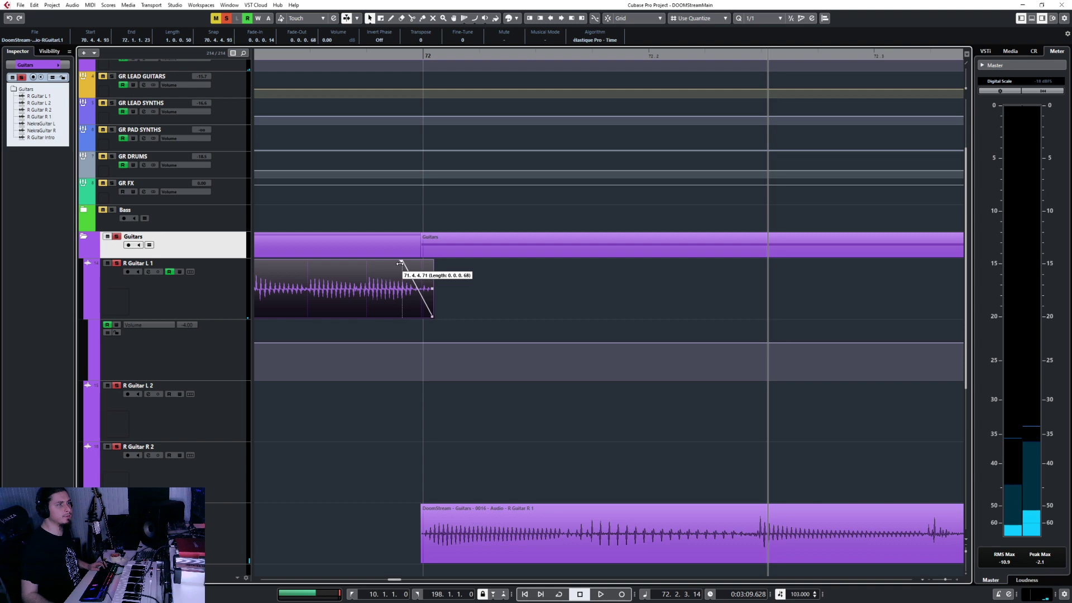
click(266, 55)
key(space)
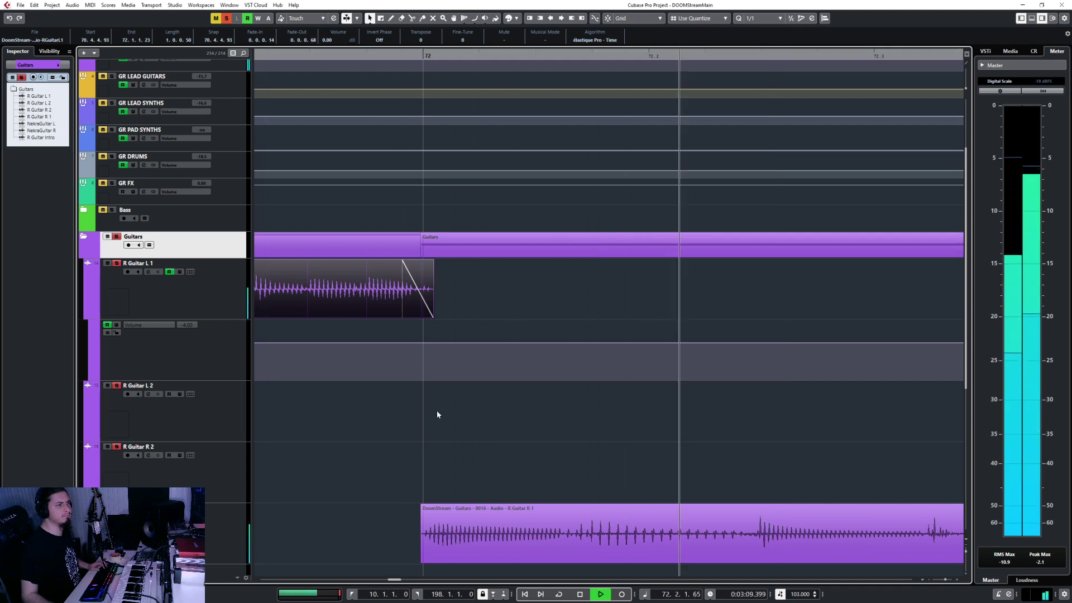
key(space)
Step: Extend the start of the R Guitar R 1 event back to 71.4.4.91 and replay the transition
drag(421, 559, 413, 561)
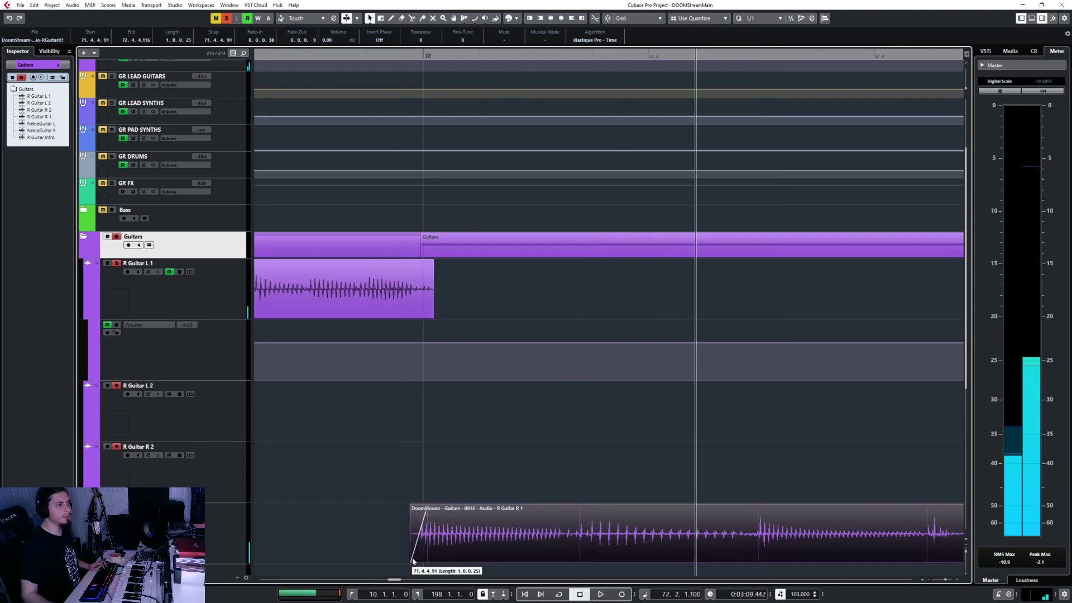
click(262, 54)
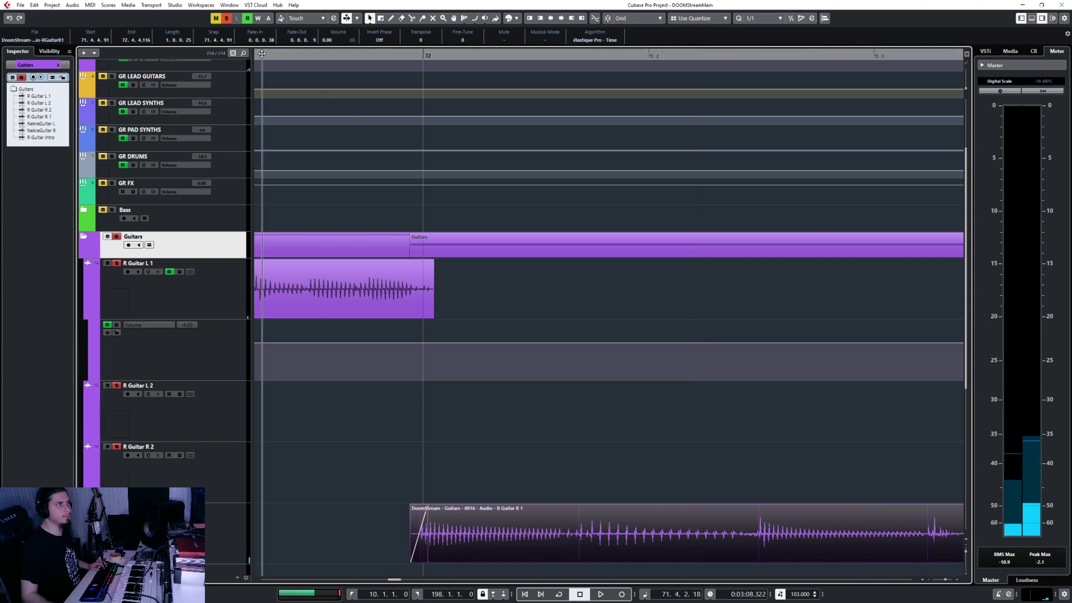
key(space)
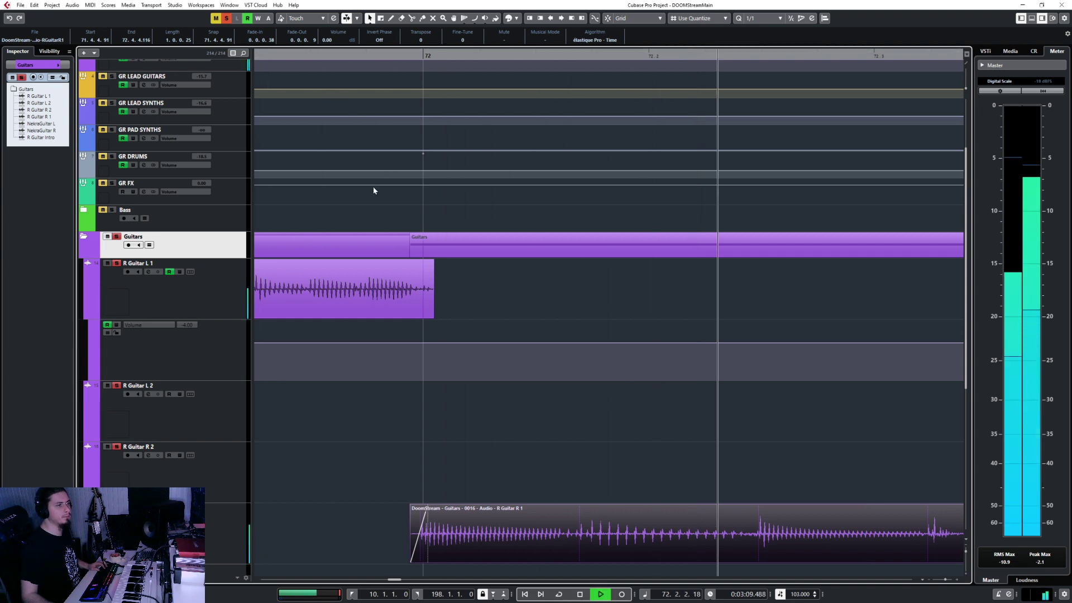
key(space)
Step: Shorten the fade-in of the R Guitar R 1 event before bar 72 to 0.0.0.21
scroll(437, 458, down, 5)
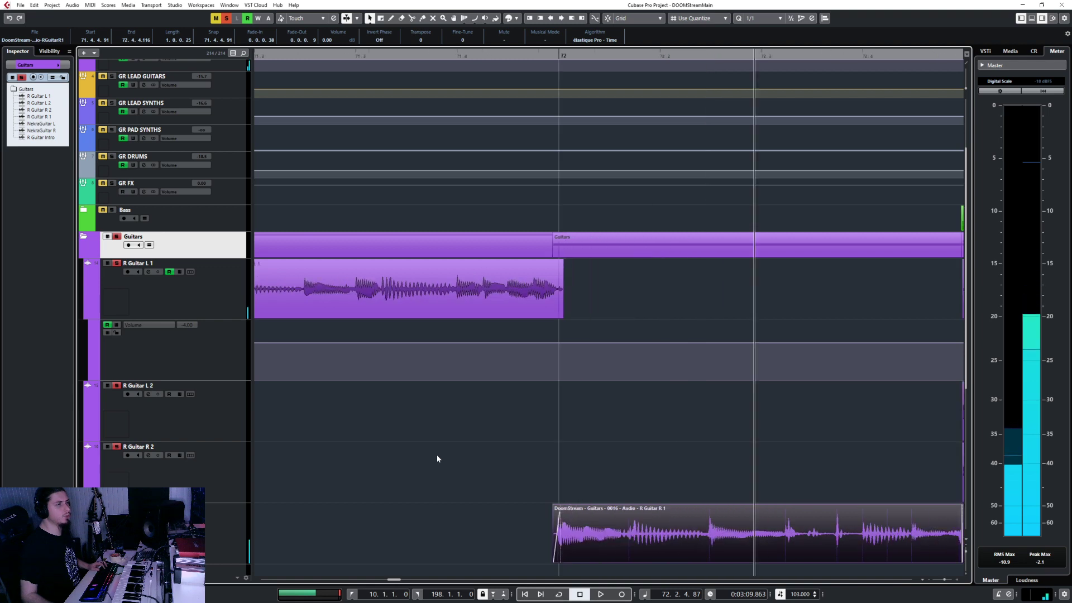
scroll(468, 454, down, 3)
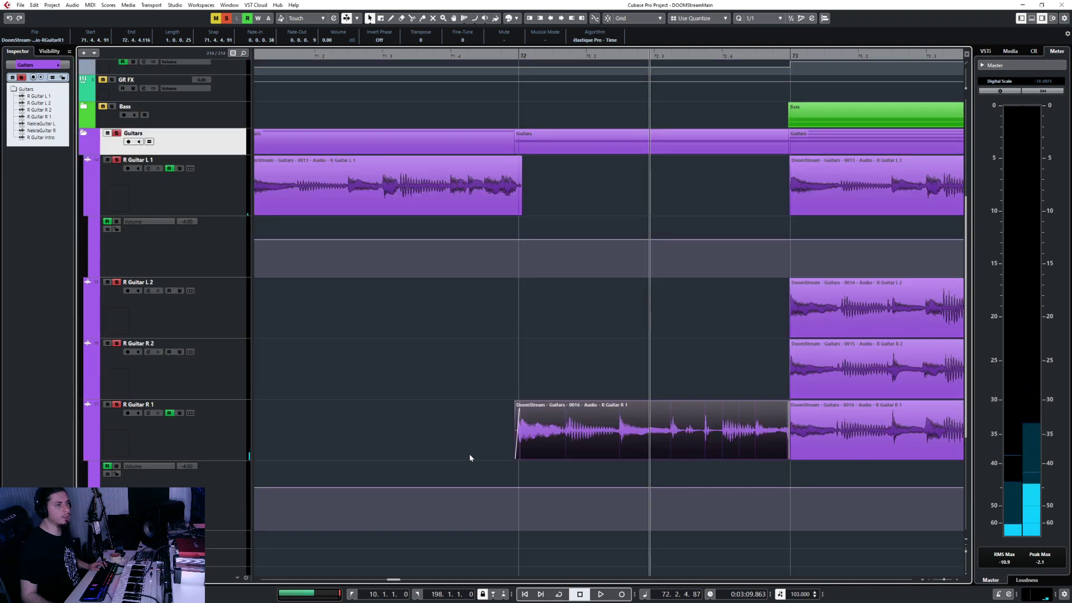
scroll(498, 384, up, 3)
scroll(499, 384, up, 5)
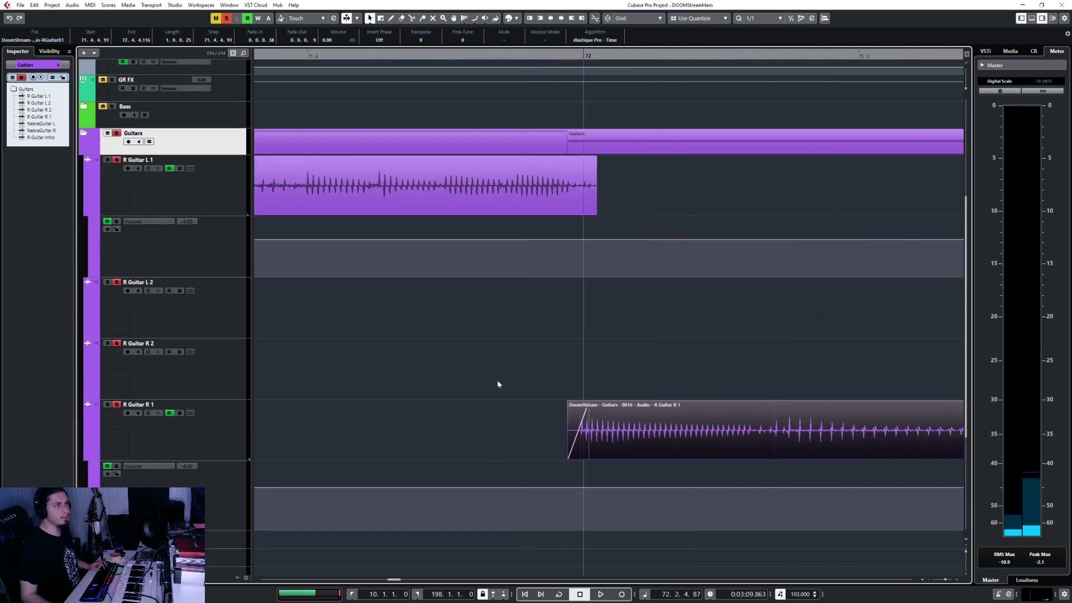
drag(666, 403, 645, 403)
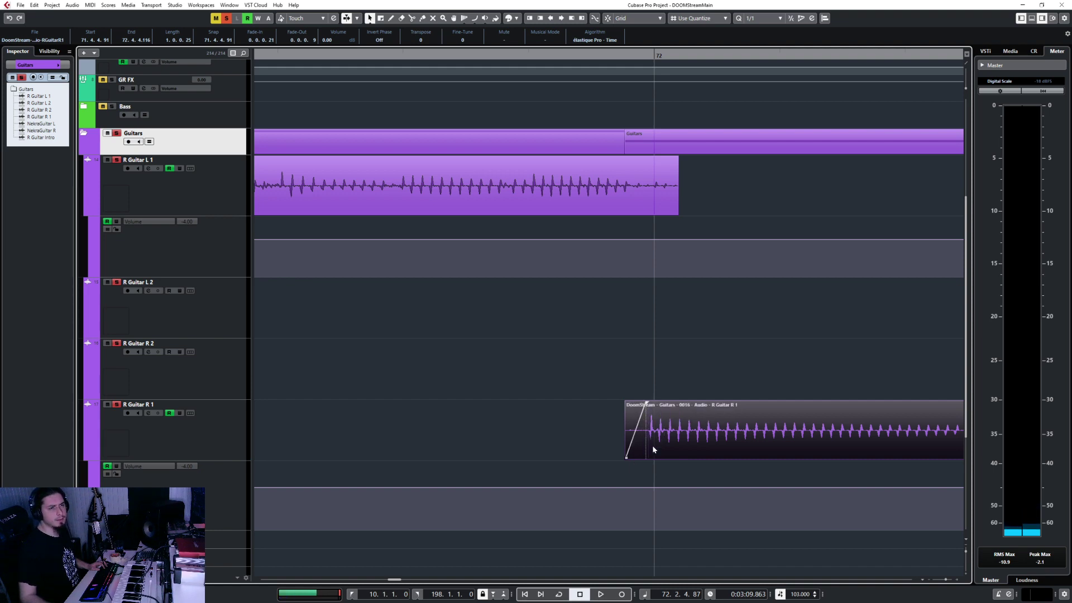
Step: Split the R Guitar R 1 event at about 72.1.3.57 and shift its first piece to start at 71.4.4.95
scroll(651, 445, down, 2)
right_click(651, 446)
click(641, 450)
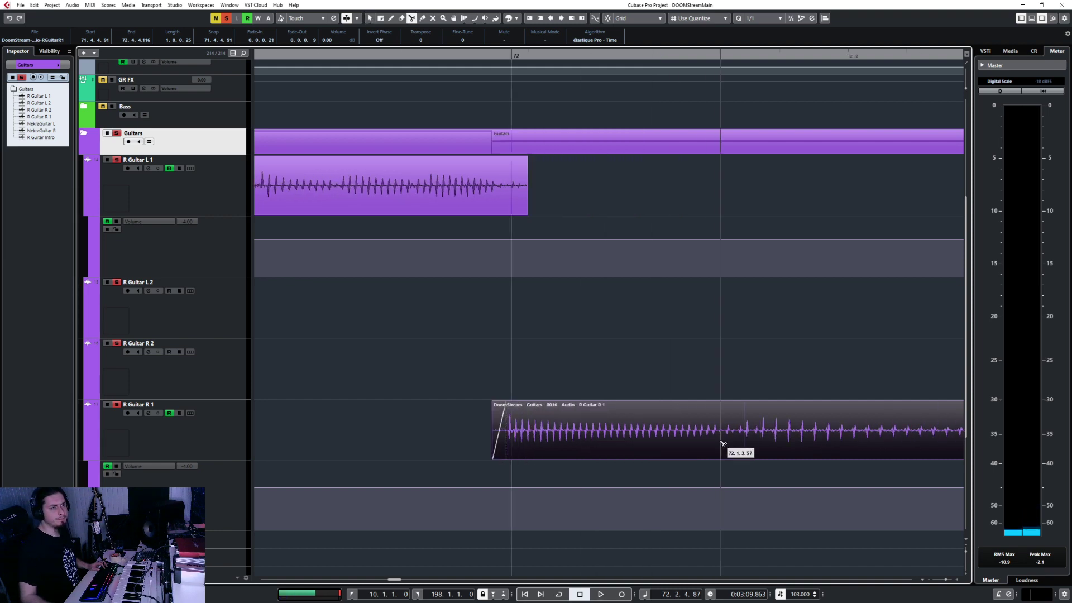
click(722, 441)
key(1)
drag(598, 436, 596, 437)
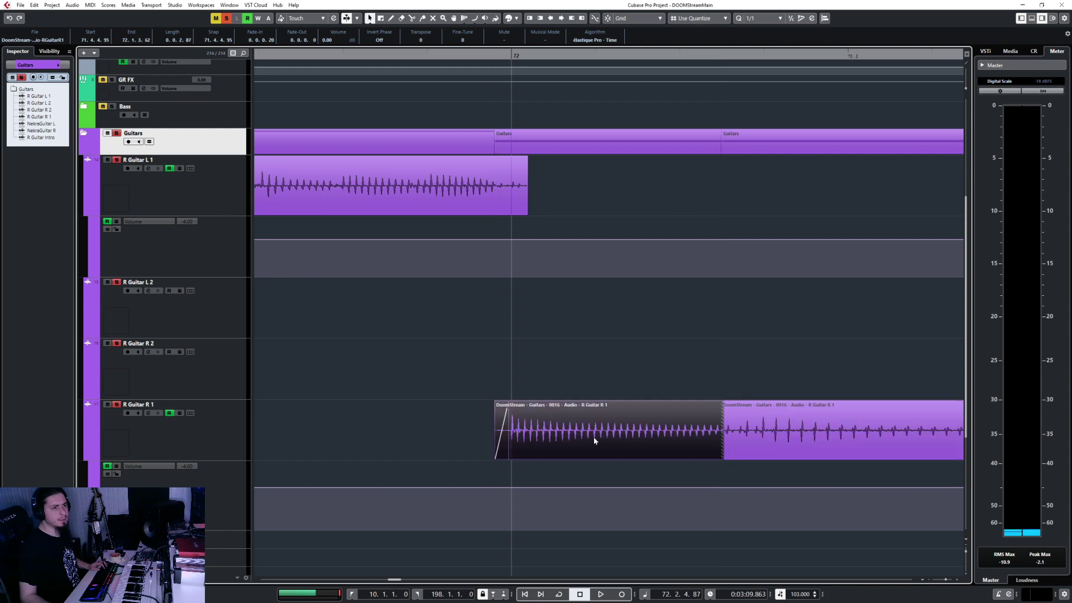
click(718, 427)
shift+click(749, 425)
Step: Trim the R Guitar L 1 event to end at 71.4.4.114 with a 0.0.0.19 fade-out and replay from 71.4
click(499, 185)
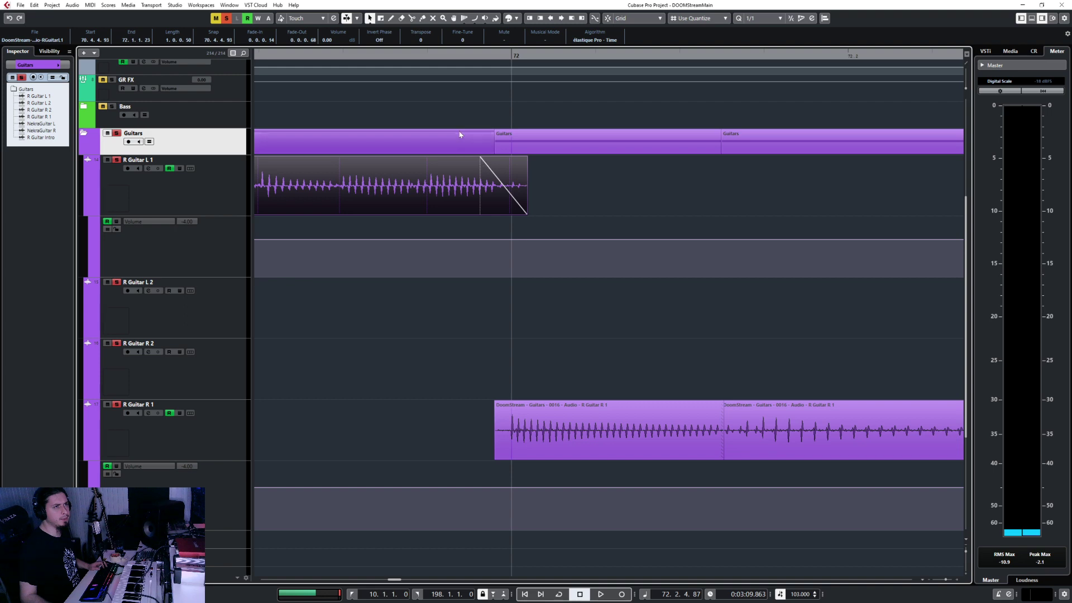
drag(478, 158, 515, 158)
mouse_move(525, 212)
mouse_down()
mouse_move(494, 213)
mouse_move(507, 213)
mouse_up()
scroll(466, 211, left, 2)
scroll(467, 211, left, 4)
click(532, 55)
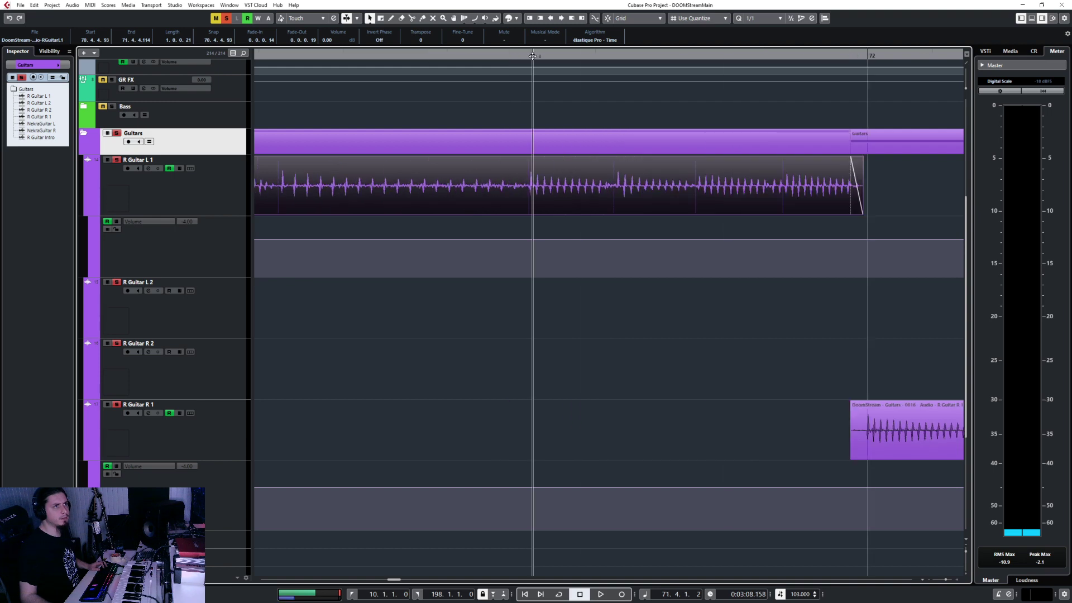
key(space)
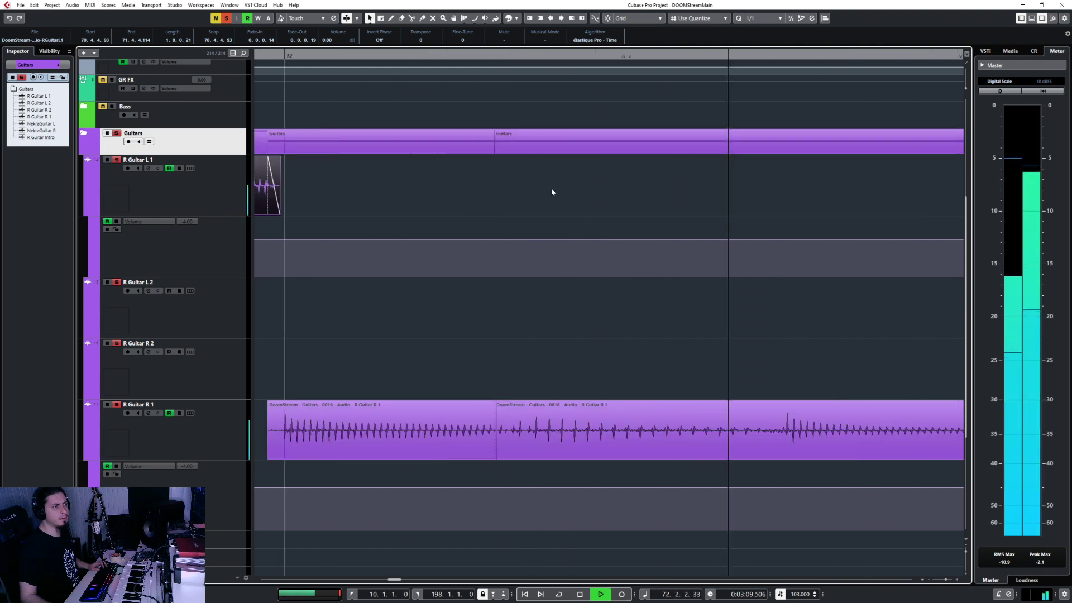
key(space)
scroll(503, 317, down, 5)
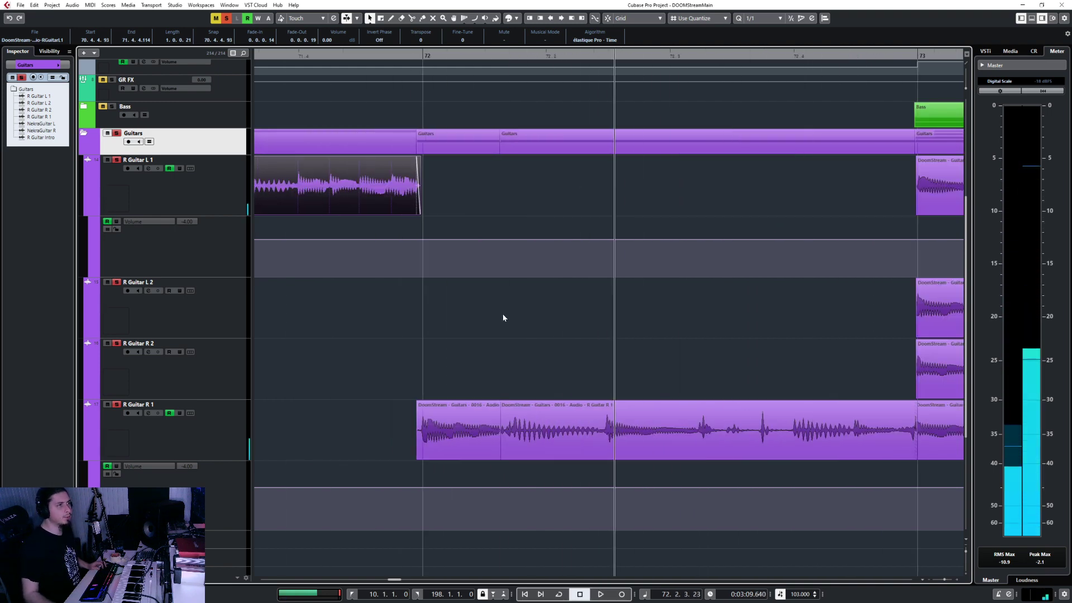
Step: Play the soloed guitars from about 70.4.2 through the bar 72 transition and into bar 73
click(218, 436)
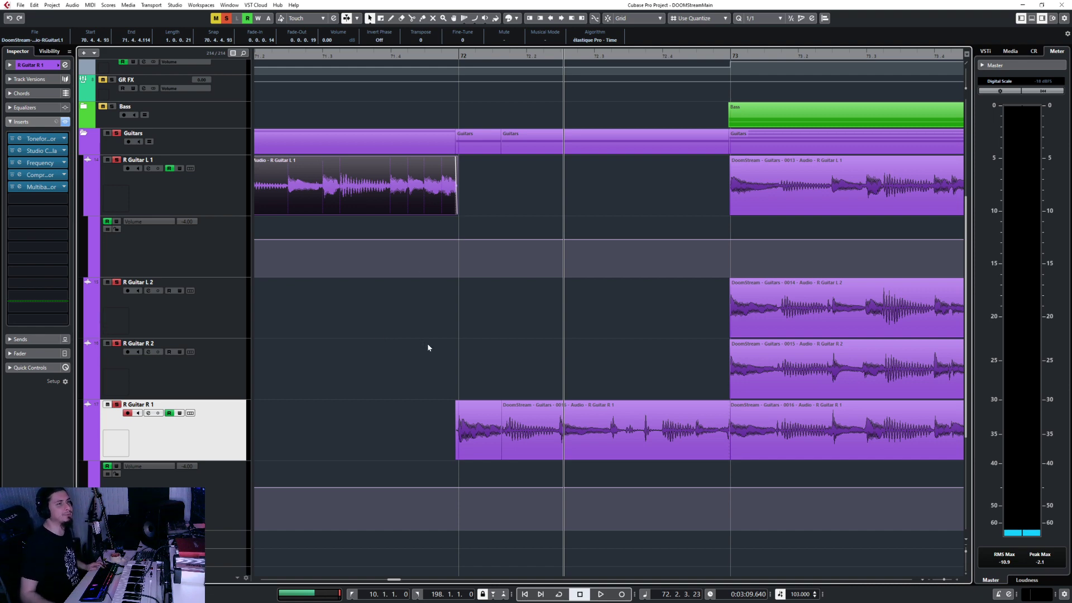
scroll(428, 348, down, 3)
click(300, 57)
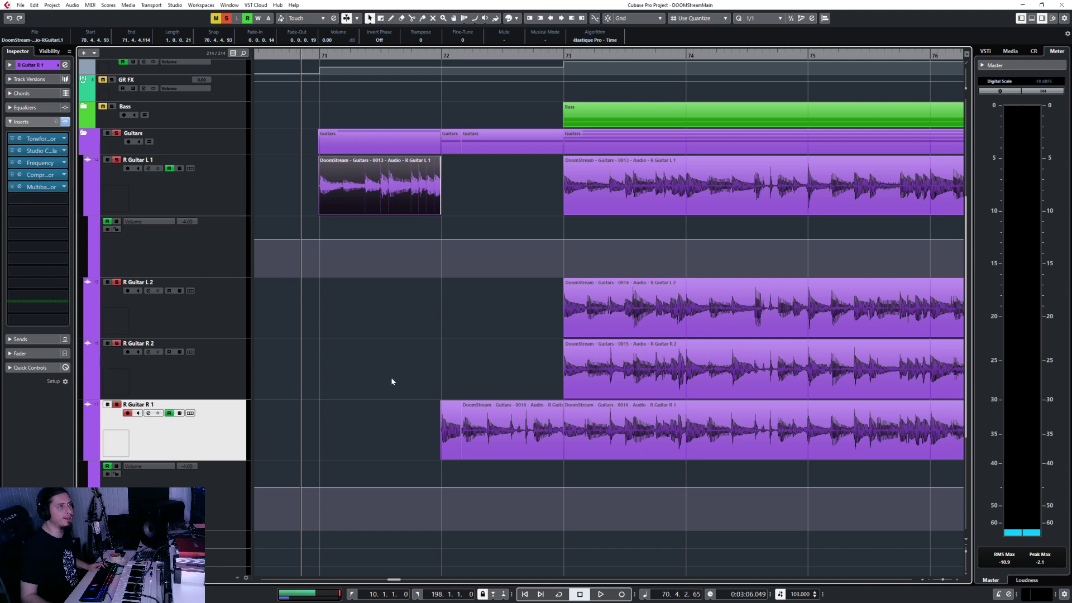
key(space)
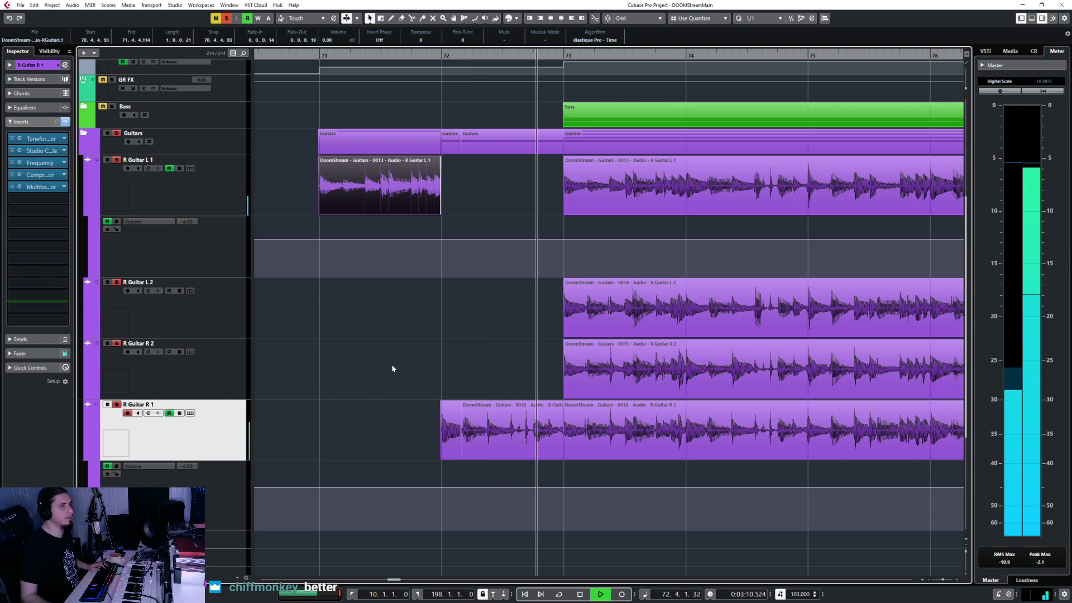
key(space)
Step: Turn off all solo states in the project to restore the full mix
click(184, 146)
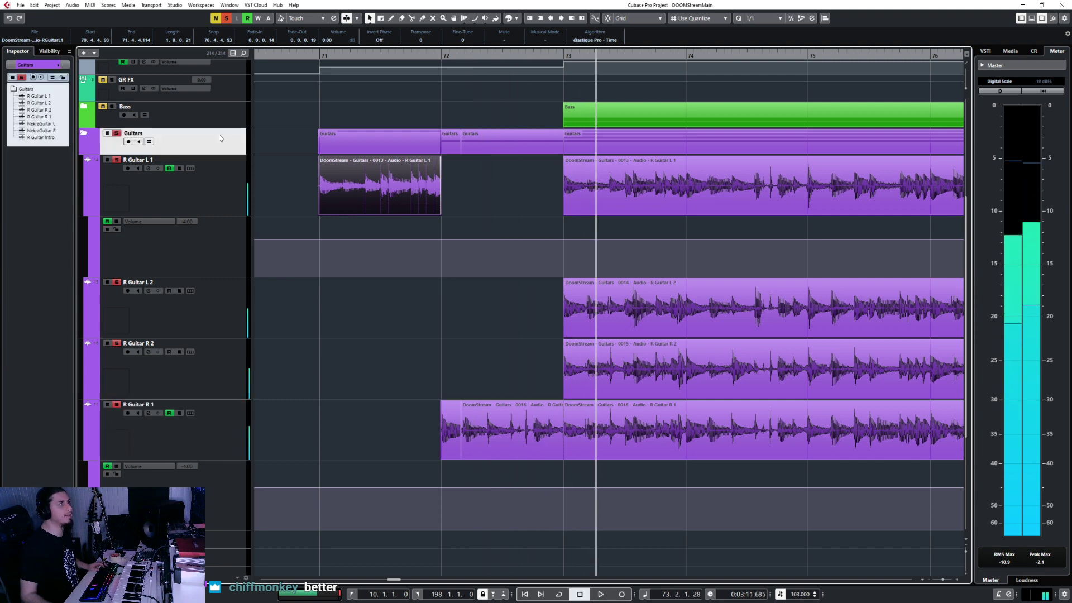
click(226, 18)
scroll(334, 392, up, 4)
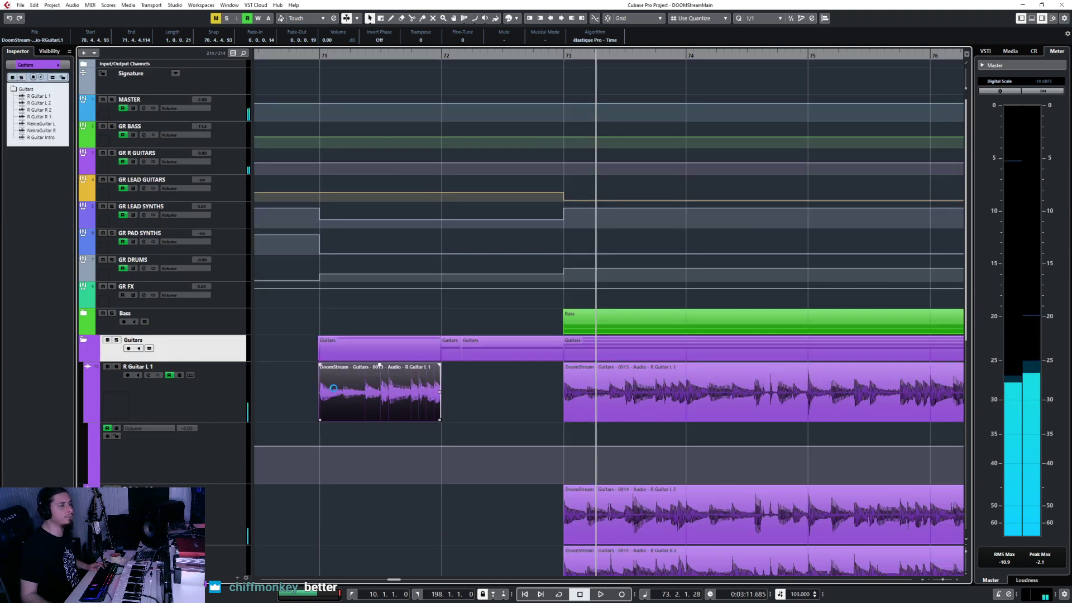
scroll(333, 388, down, 4)
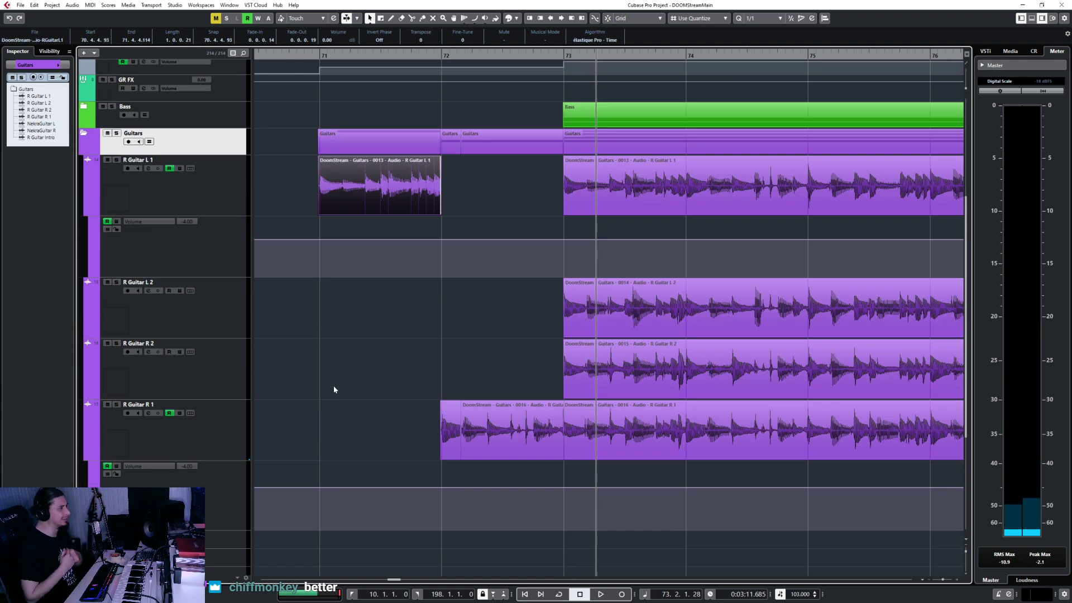
Step: Play the full mix from just before bar 70 through the guitar transition into the riff at bar 73
click(300, 56)
scroll(439, 347, down, 3)
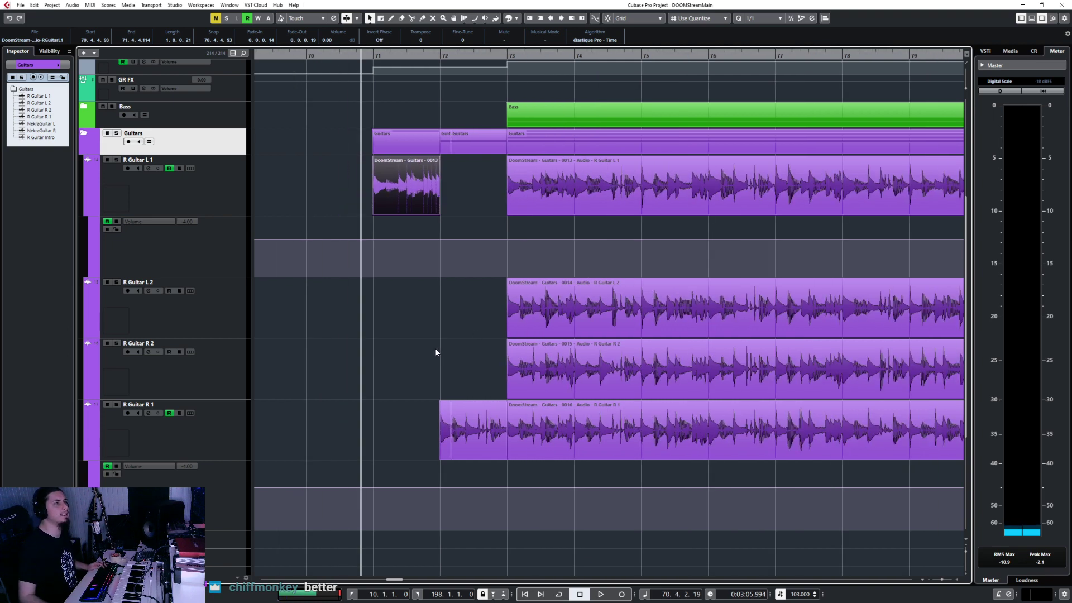
click(291, 56)
key(space)
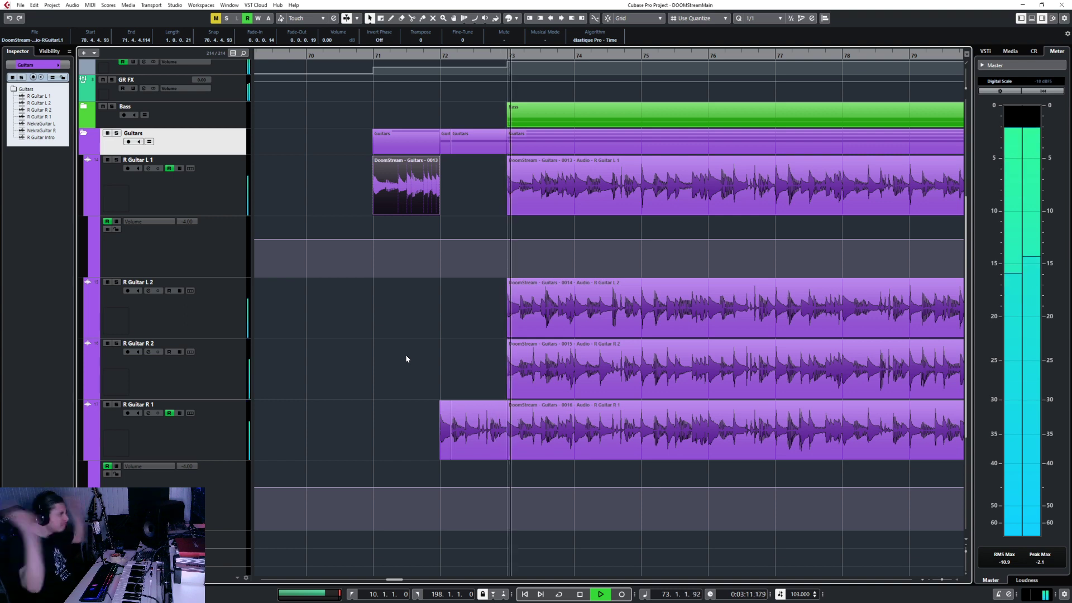
key(space)
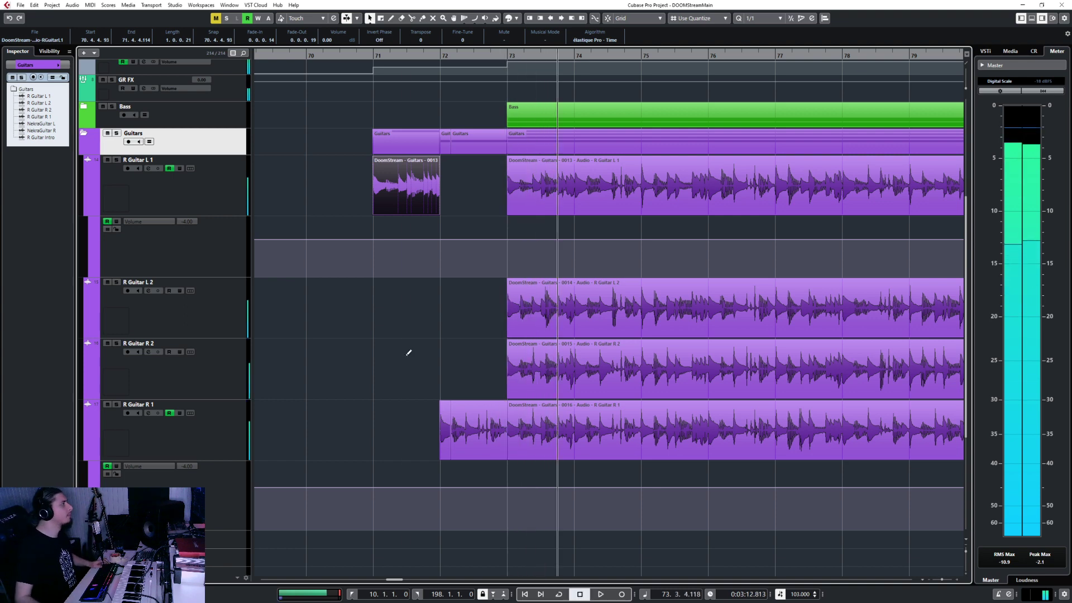
Step: Recheck the mix fixes listed in Notepad, then return to Cubase, collapse the Guitars folder and expand the Synths folder
key(alt+Tab)
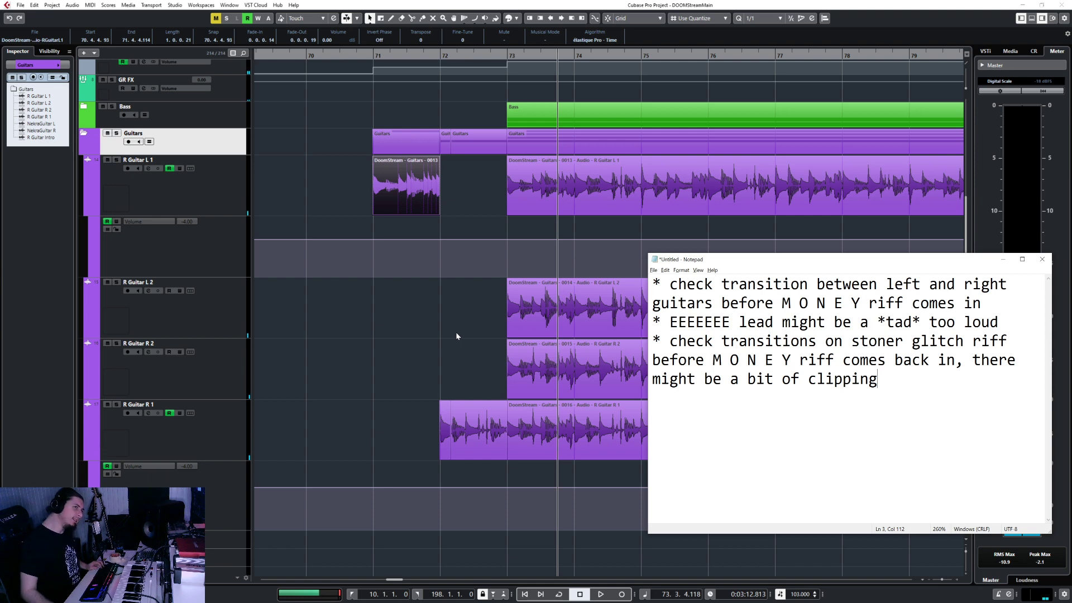
key(alt+Tab)
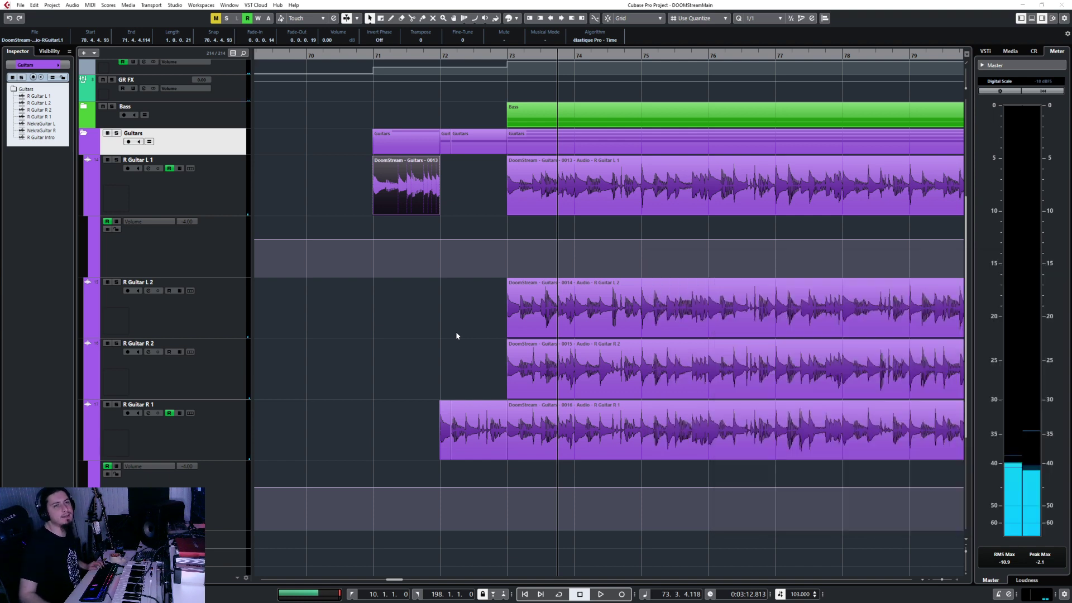
scroll(457, 336, down, 4)
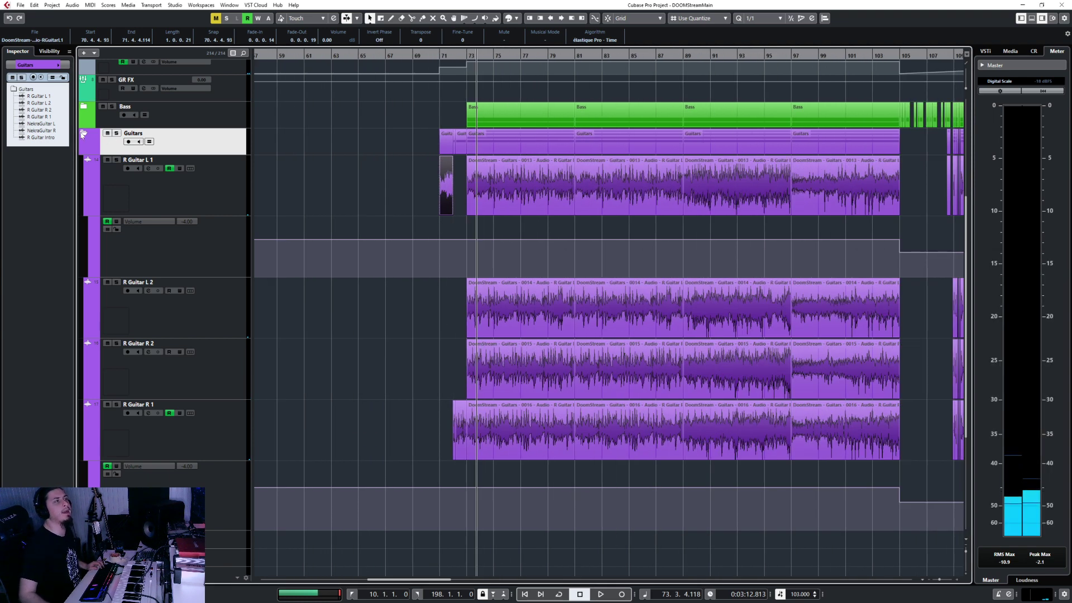
click(83, 133)
click(89, 399)
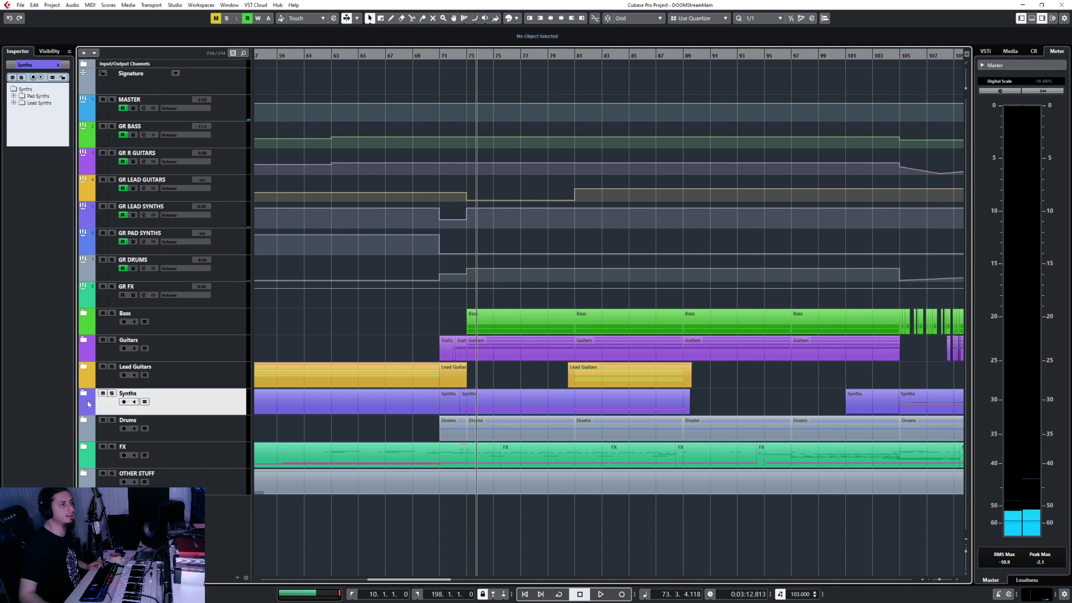
click(82, 395)
Step: Place the playback cursor at about 126.1.2, next to the time signature change
scroll(682, 407, down, 12)
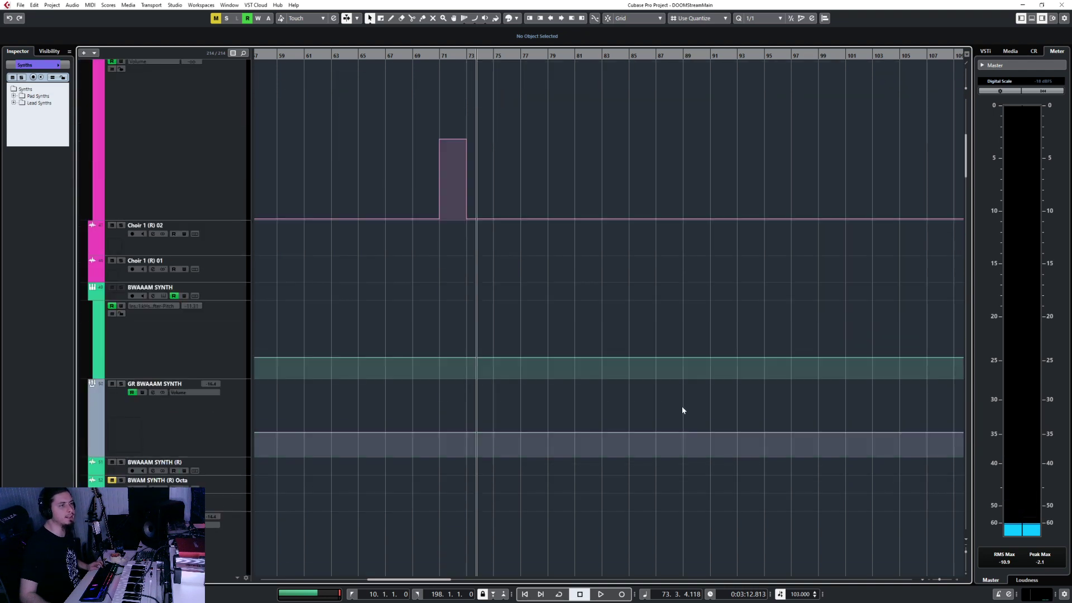
scroll(682, 398, down, 3)
scroll(670, 411, right, 4)
scroll(441, 391, up, 20)
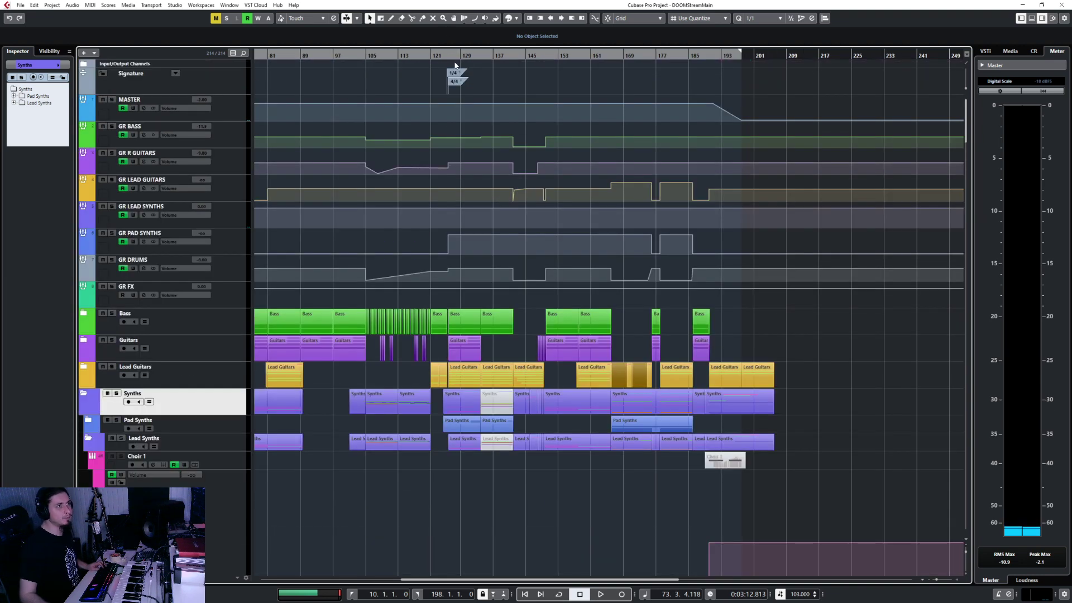
click(451, 54)
key(h)
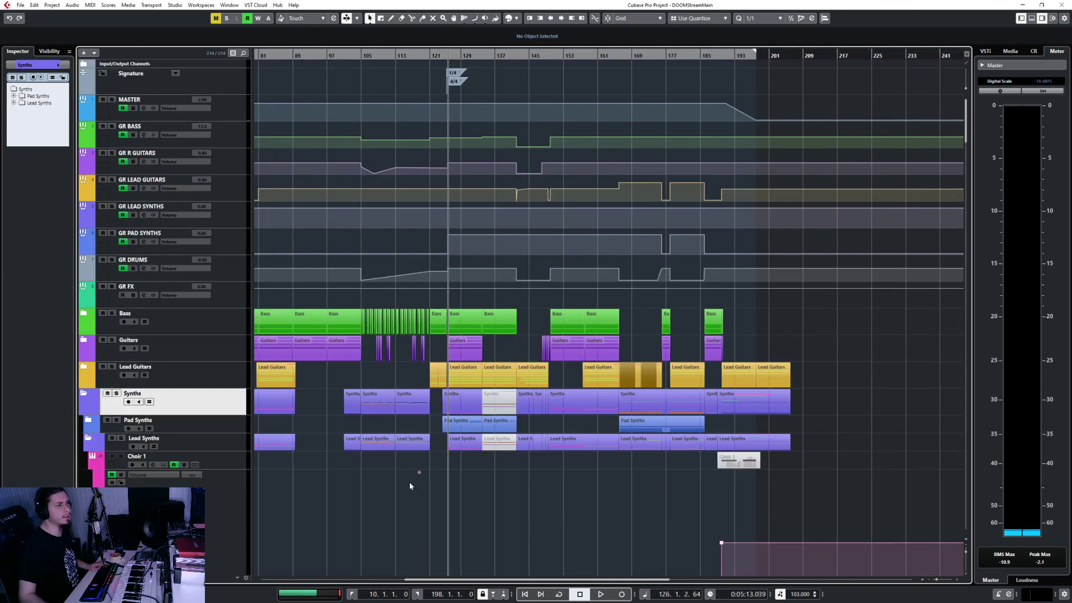
Step: Look through the Synths folder tracks around bar 126 to locate the Riff E lead tracks and their events
scroll(438, 420, down, 20)
scroll(438, 416, down, 10)
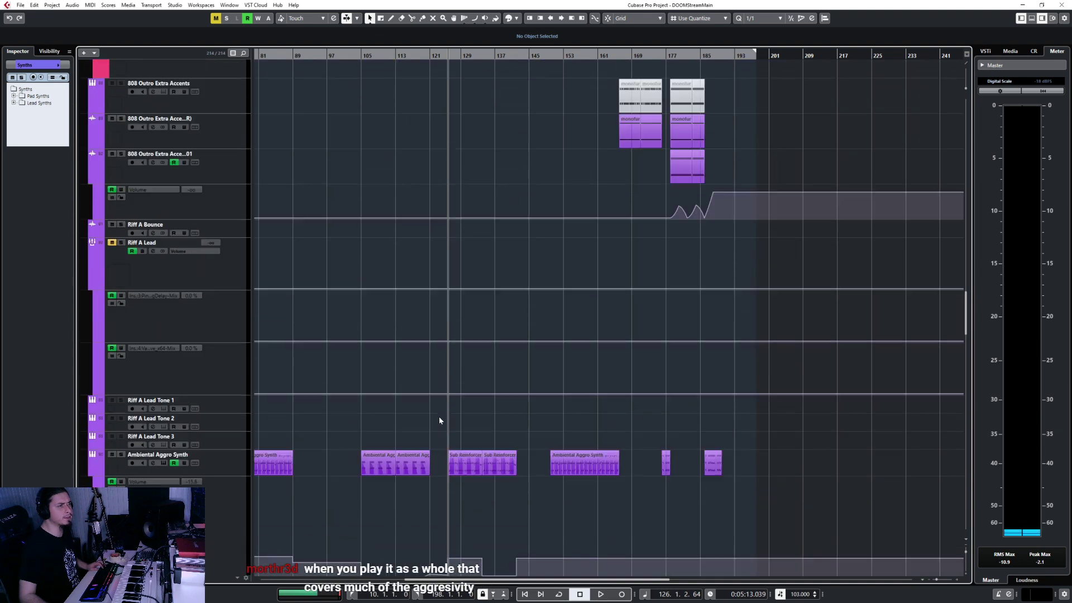
scroll(440, 387, up, 2)
key(h)
key(h)
key(h)
key(h)
key(h)
key(h)
key(h)
key(h)
key(h)
key(h)
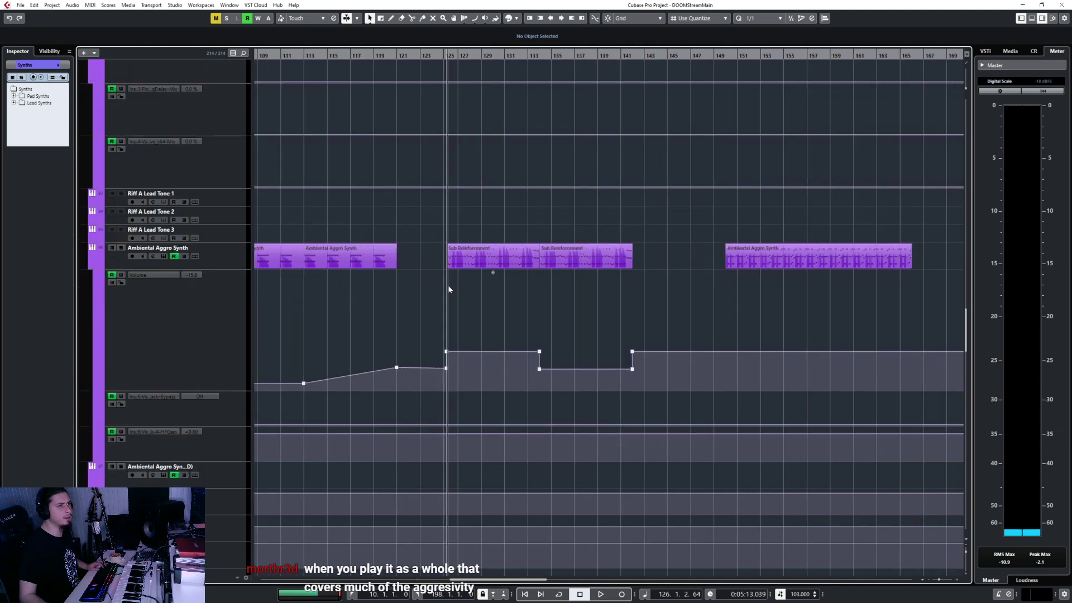
key(g)
key(g)
key(g)
key(g)
scroll(448, 287, down, 6)
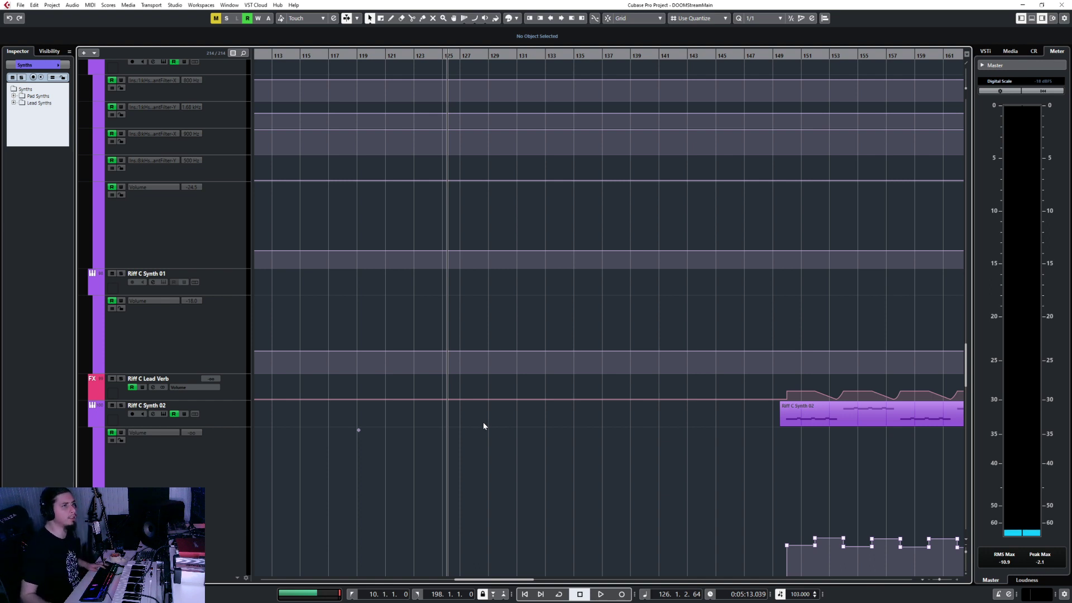
key(g)
scroll(485, 426, down, 6)
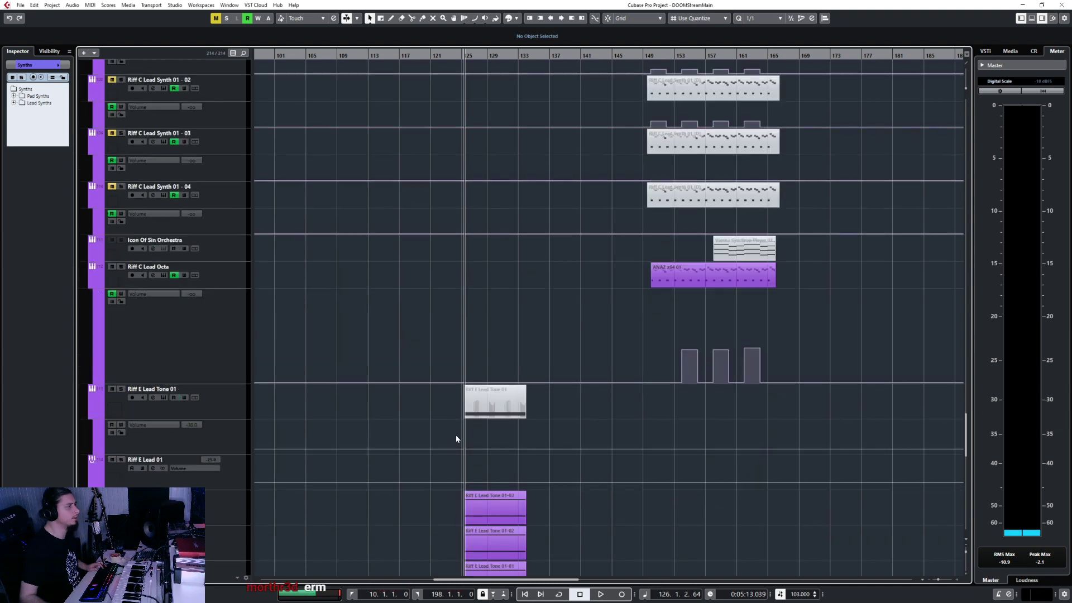
scroll(456, 434, down, 6)
key(h)
key(h)
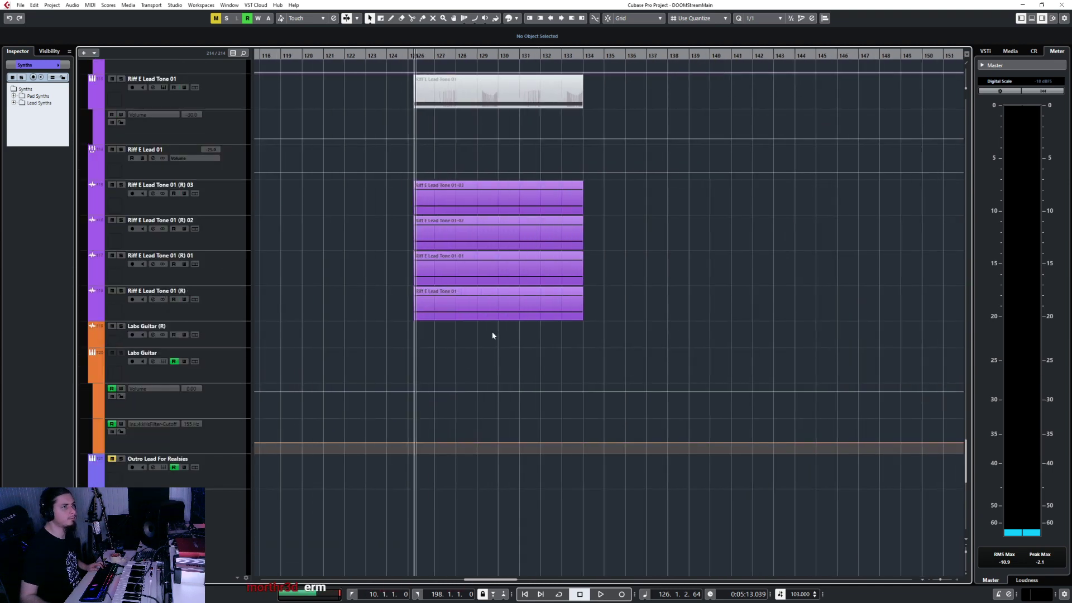
key(h)
key(h)
scroll(493, 335, left, 1)
Step: Solo and play the four Riff E Lead Tone 01 (R) tracks from about 125.3, and increase their track height
click(226, 205)
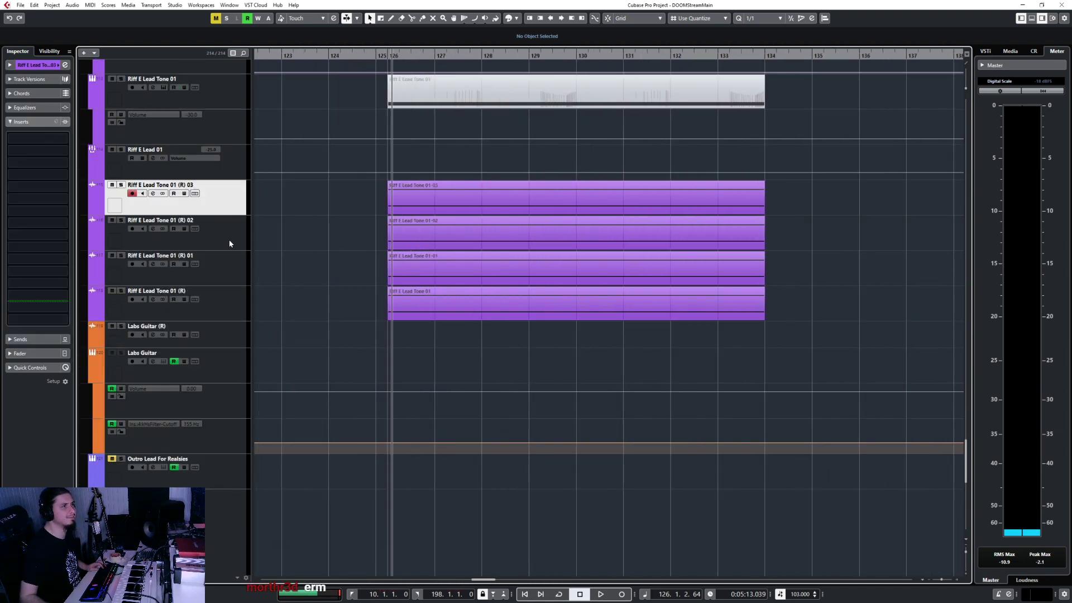
shift+click(229, 293)
key(s)
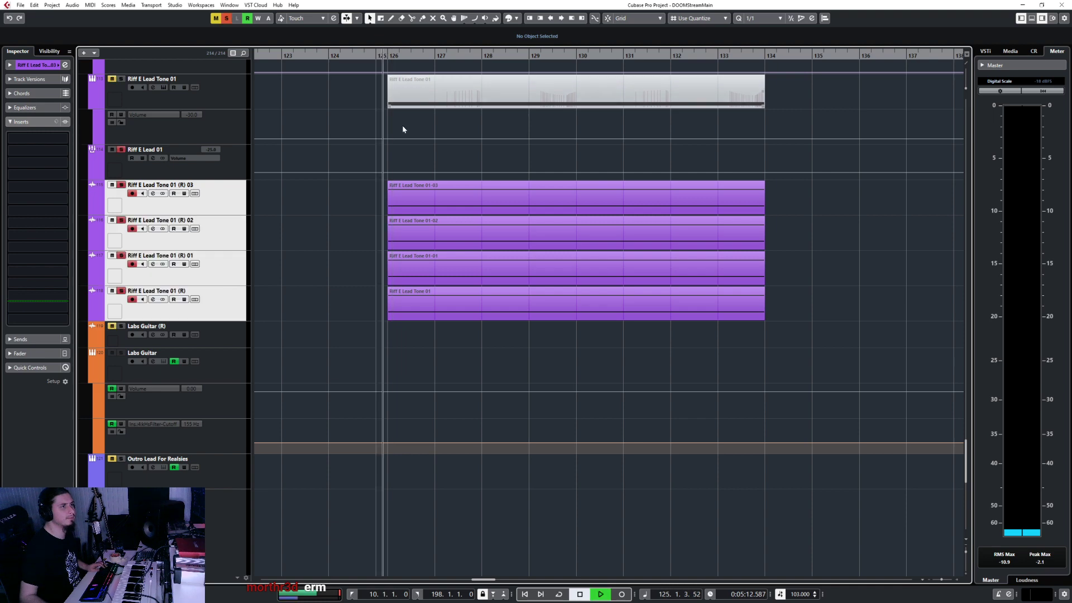
key(space)
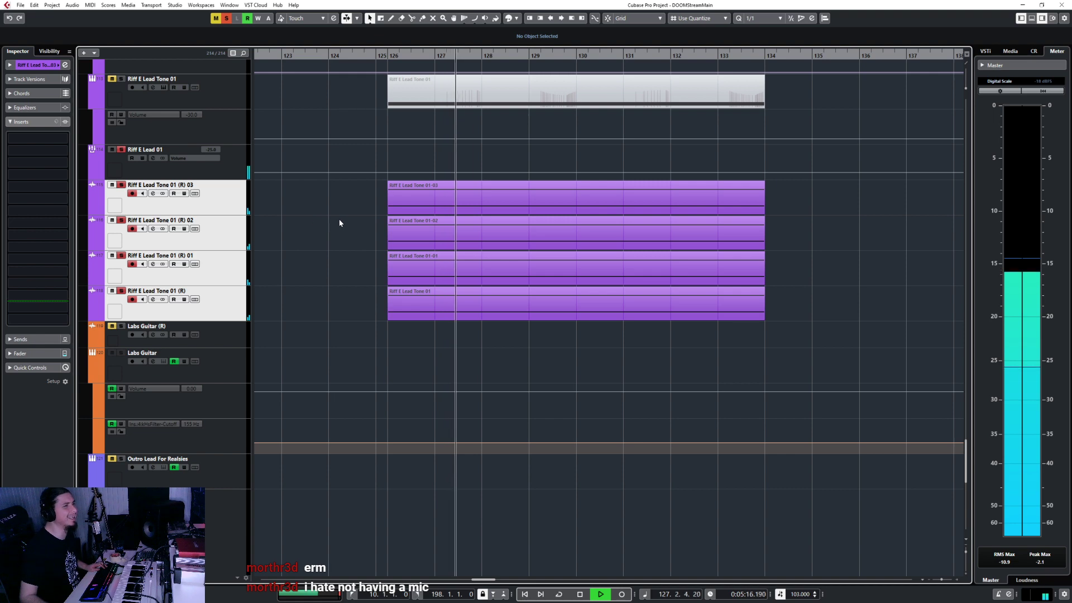
drag(232, 215, 229, 256)
key(space)
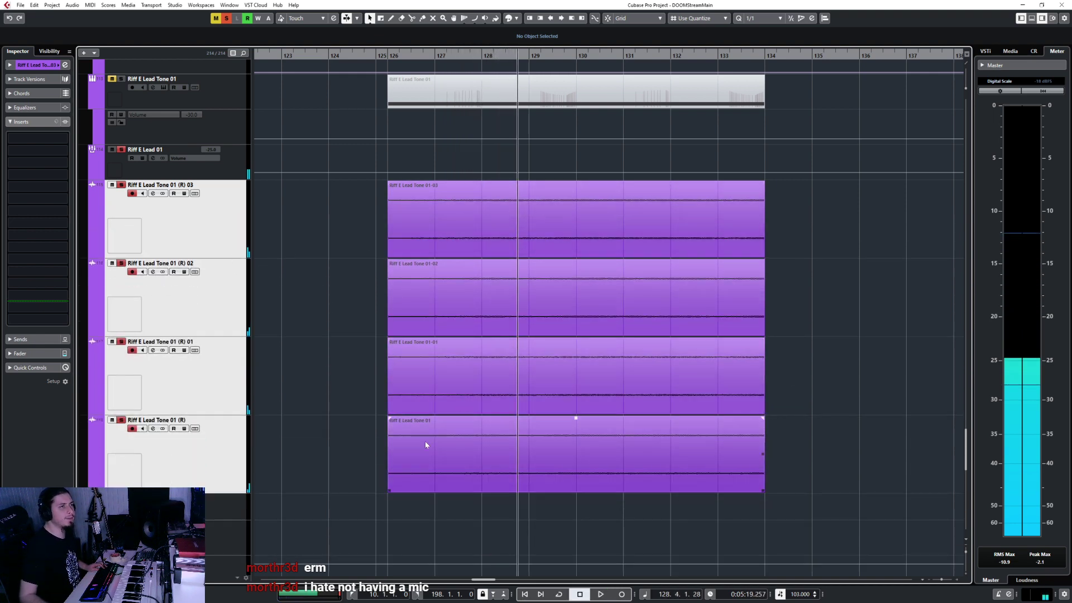
Step: Give all four Riff E Lead Tone 01 events a 0.0.0.54 fade-in and a 0.0.1.46 fade-out
click(417, 216)
shift+click(414, 294)
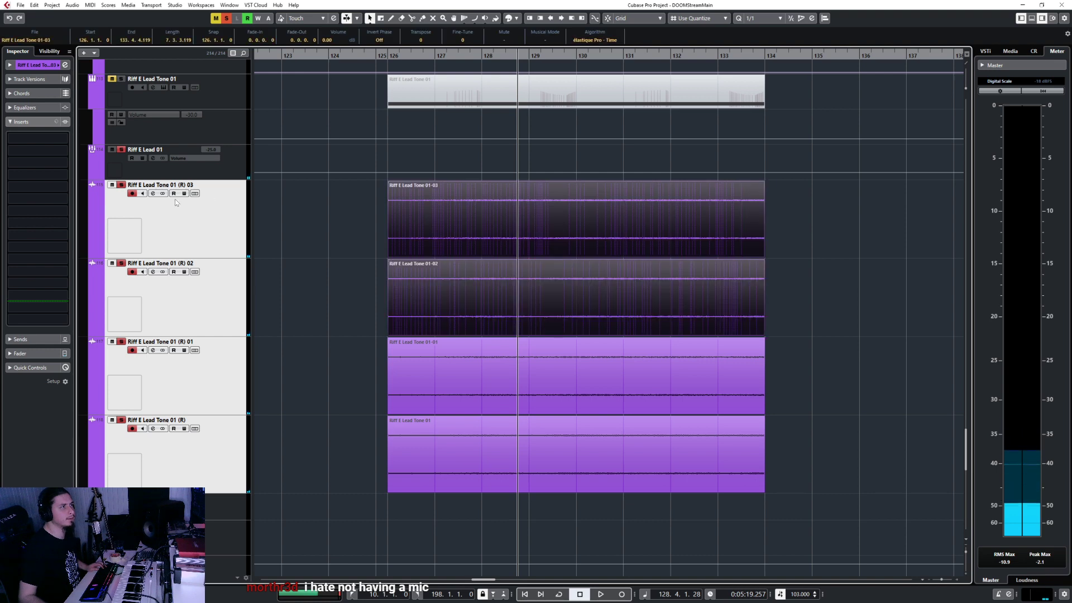
shift+click(423, 373)
shift+click(426, 442)
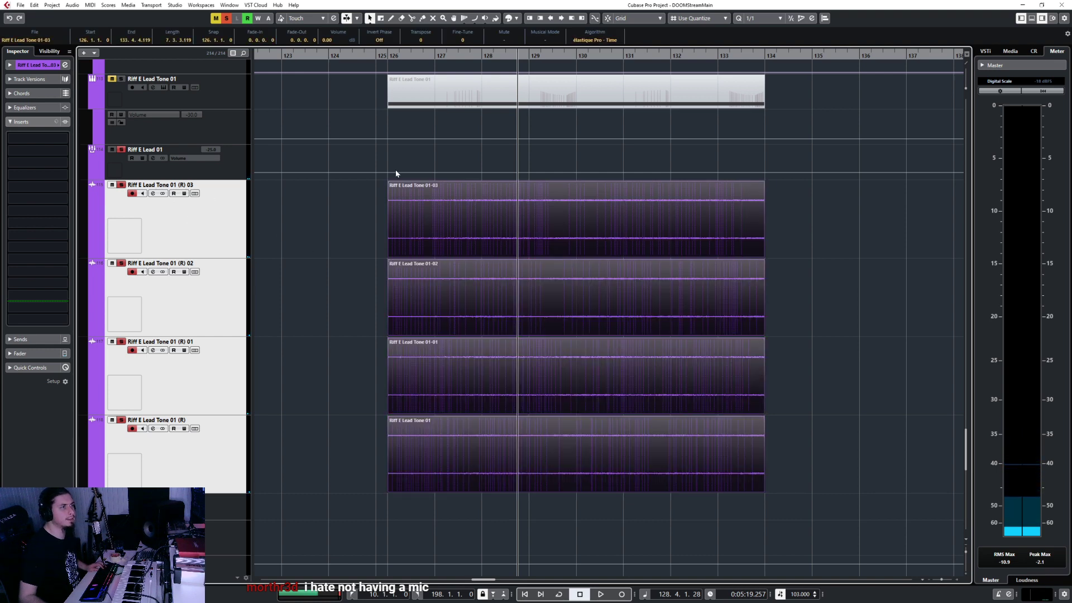
scroll(390, 193, up, 3)
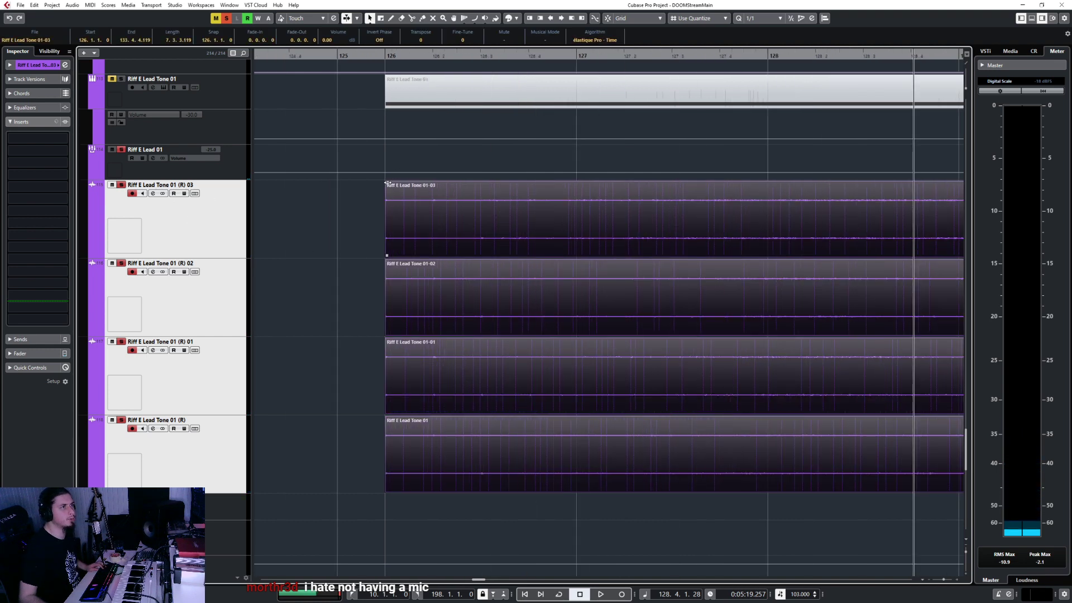
drag(388, 183, 393, 185)
scroll(480, 259, down, 3)
scroll(491, 265, right, 3)
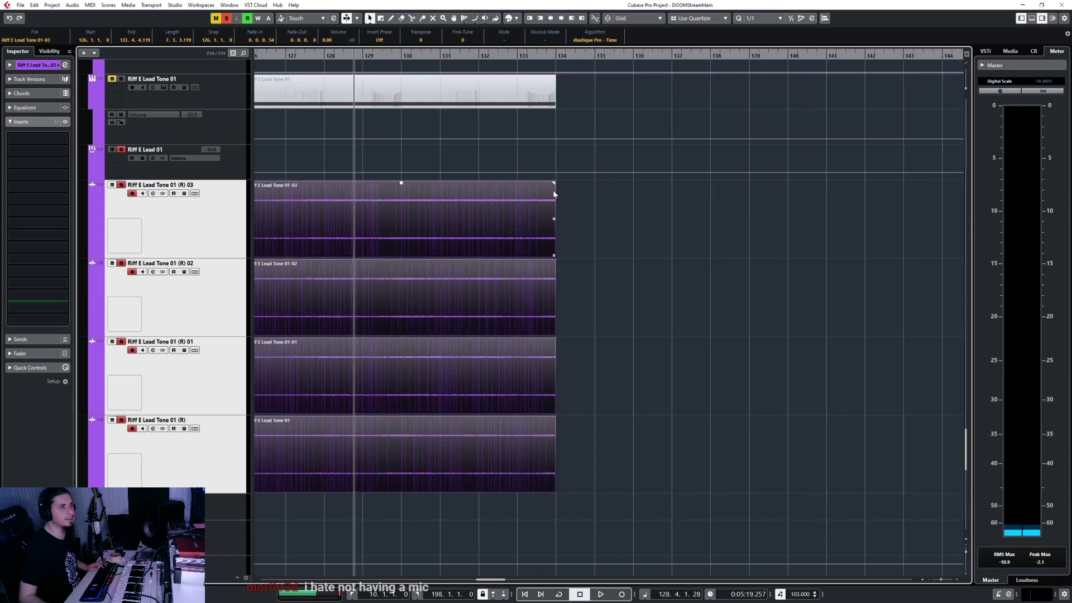
drag(554, 194, 531, 210)
Step: Try lowering the volume of the four Riff E Lead Tone 01 events to -0.51 dB
scroll(581, 204, left, 4)
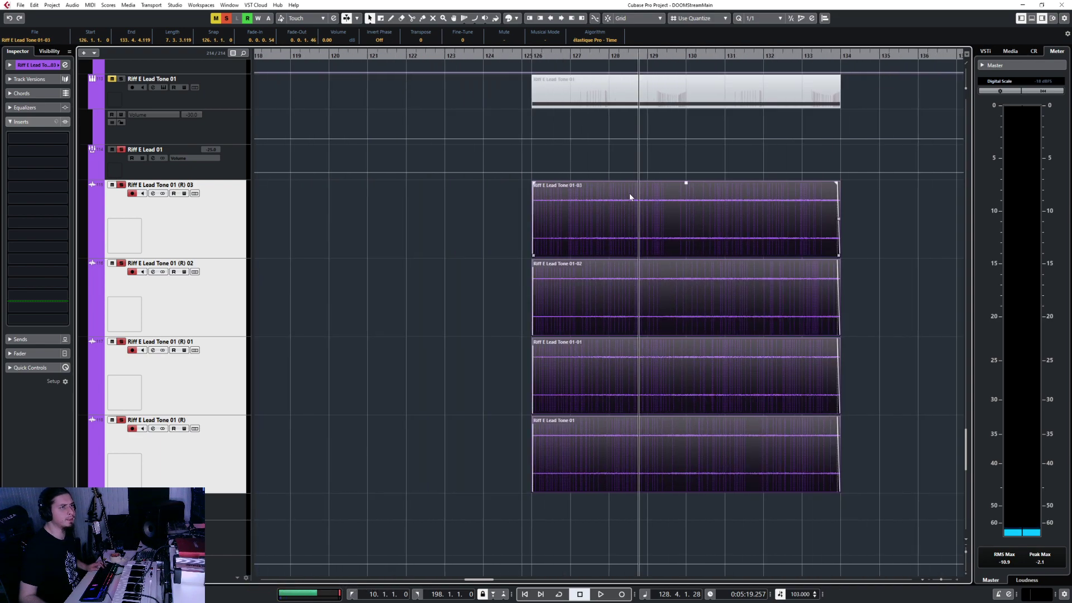
scroll(629, 197, right, 2)
drag(615, 182, 613, 188)
Step: Select the Riff E Lead 01 group with all solos cleared and play the full mix from just before bar 126
click(231, 168)
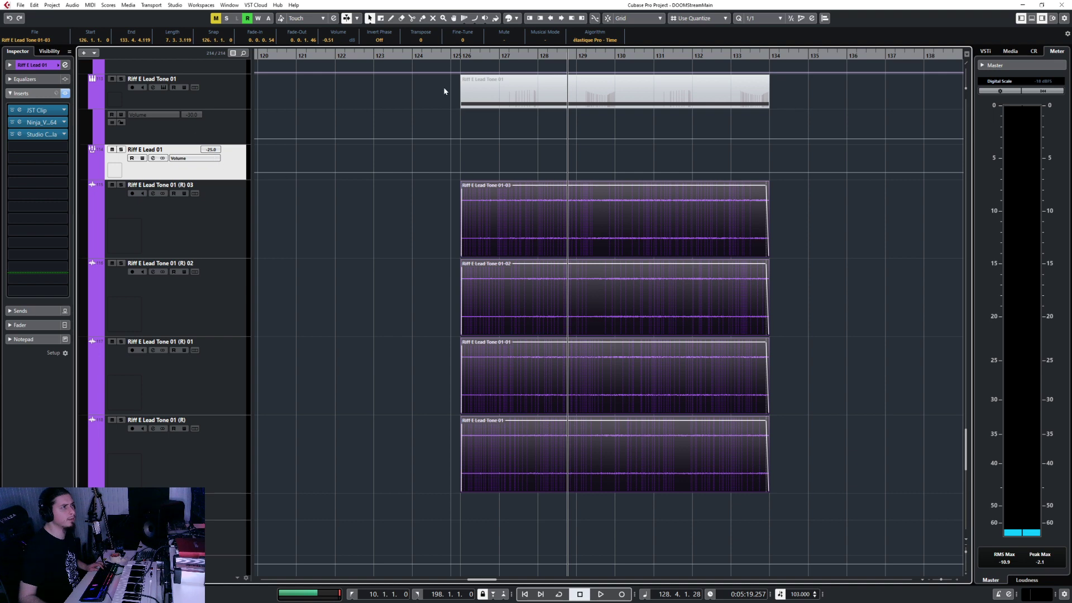
click(448, 56)
key(space)
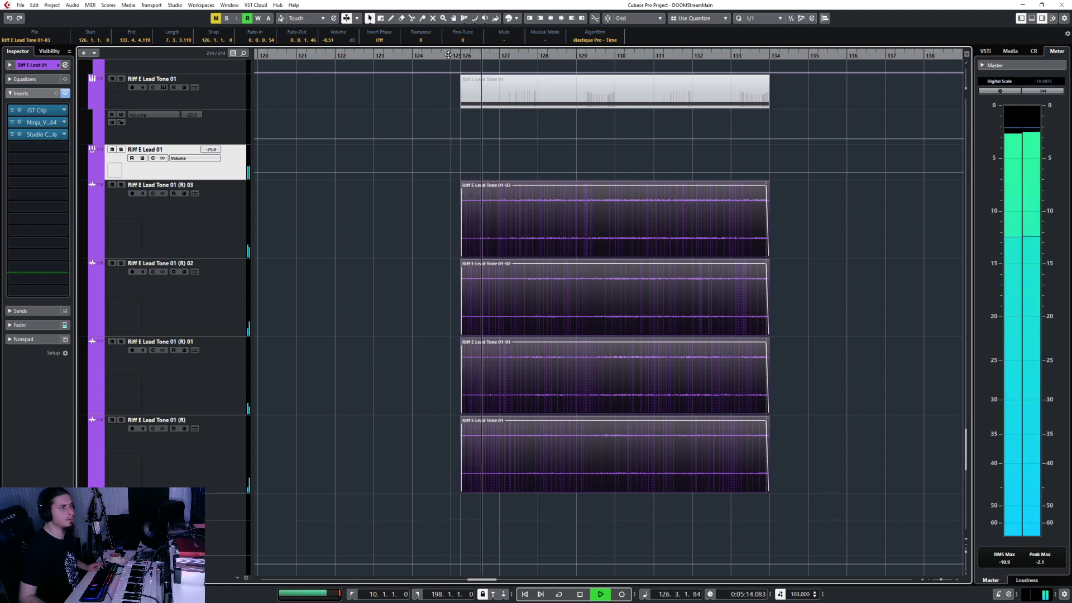
drag(438, 238, 784, 451)
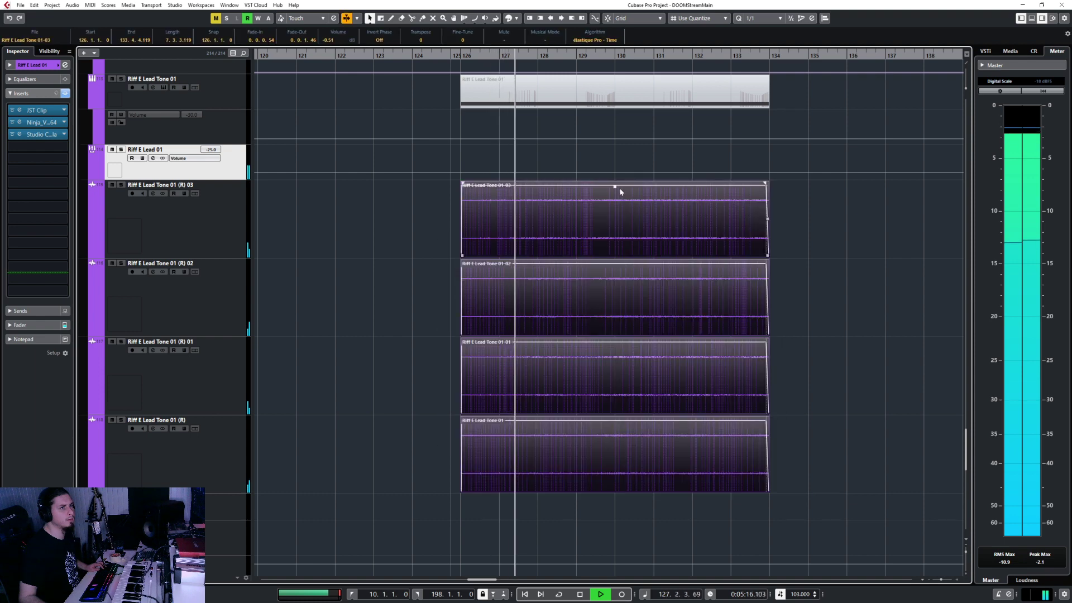
Step: Try the four lead events at -1.85 dB during playback, undo both event volume changes, and stop playback
drag(614, 188, 614, 198)
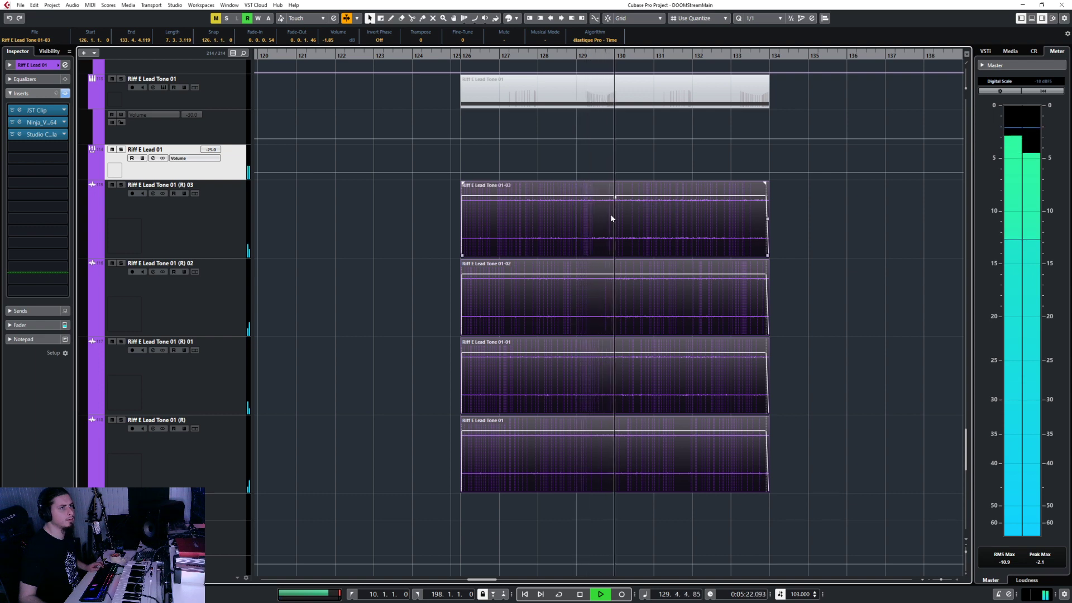
key(ctrl+z)
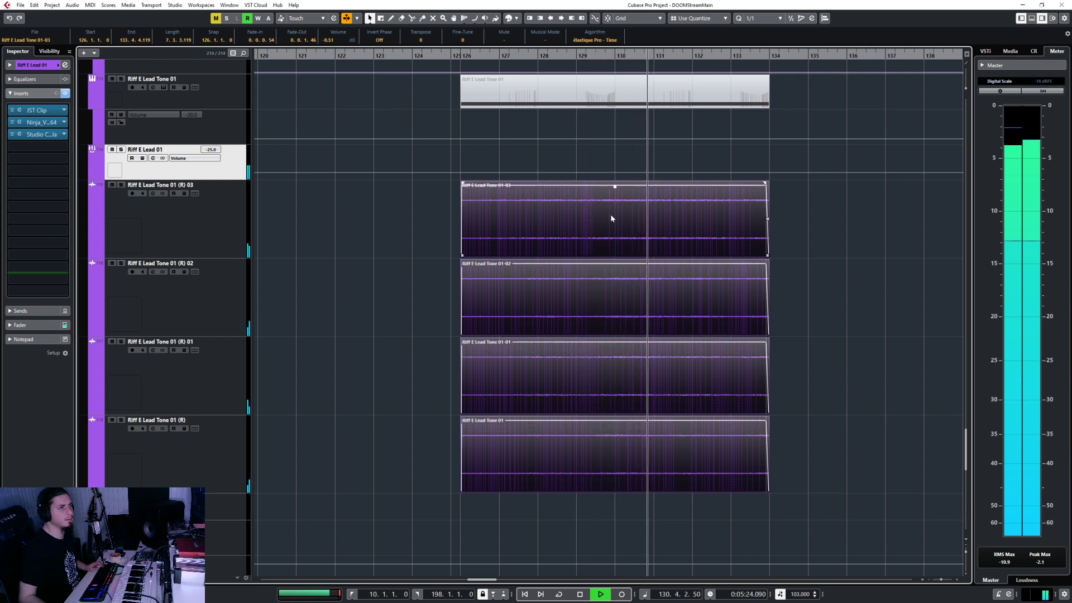
key(ctrl+z)
key(space)
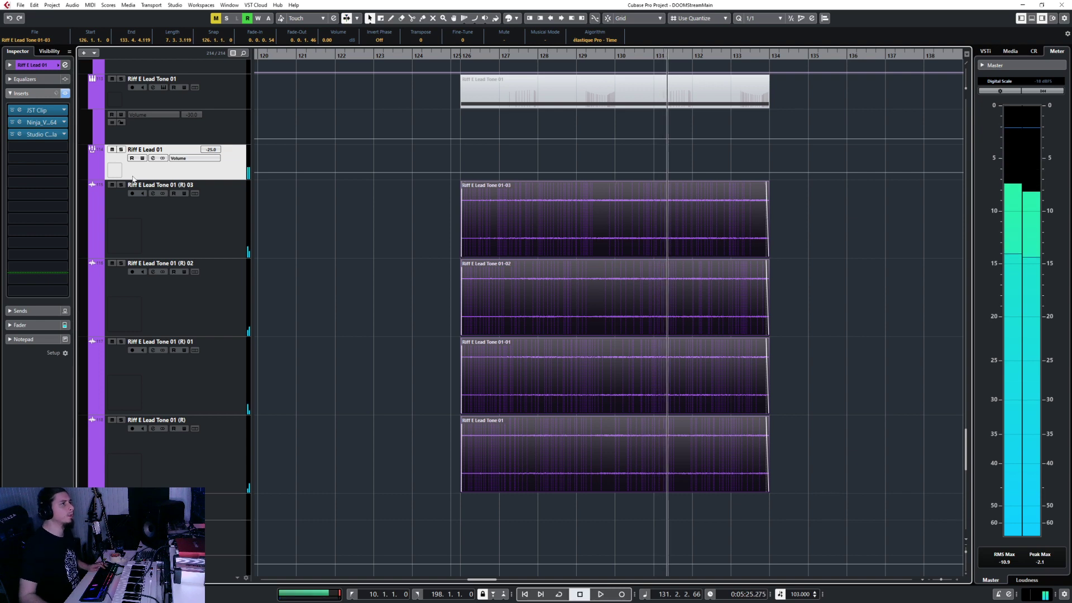
Step: Enlarge the Riff E Lead 01 group's volume automation lane and add a -25.0 dB point at 134.1.1.0
drag(154, 177, 154, 231)
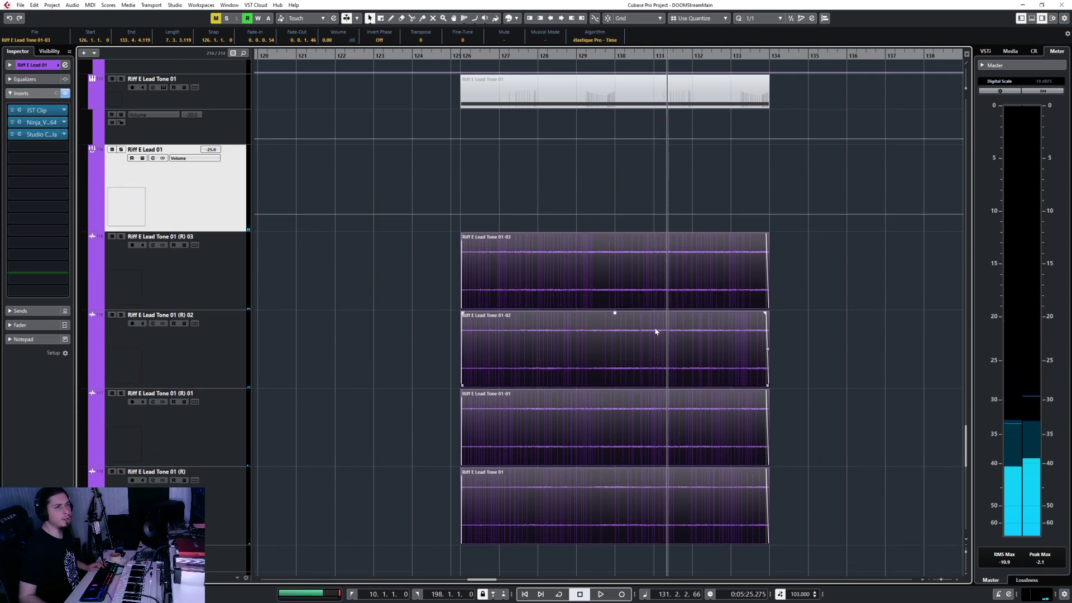
click(770, 215)
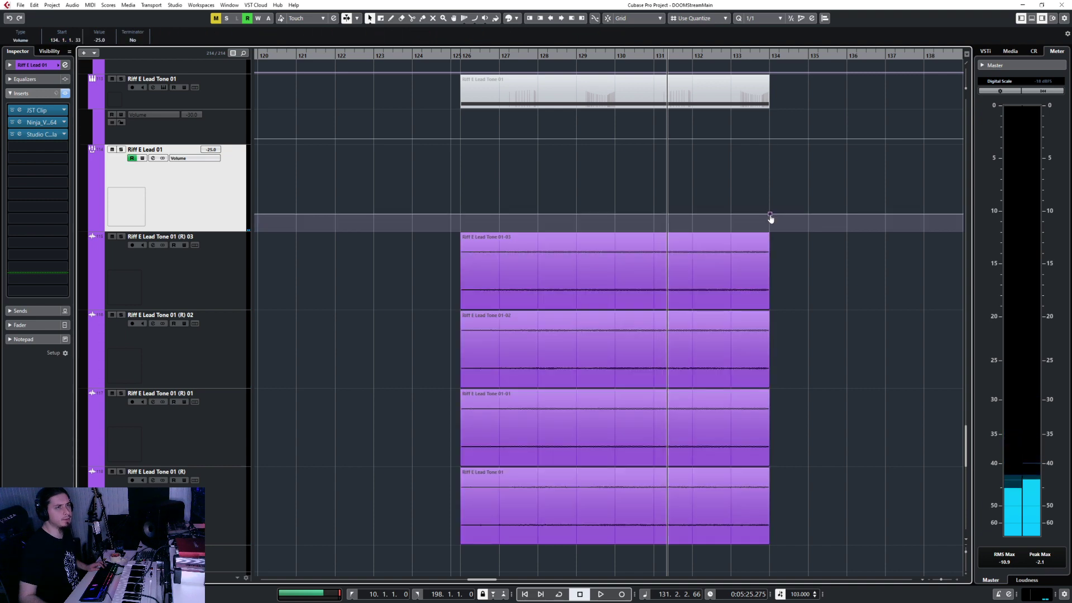
drag(770, 216, 769, 216)
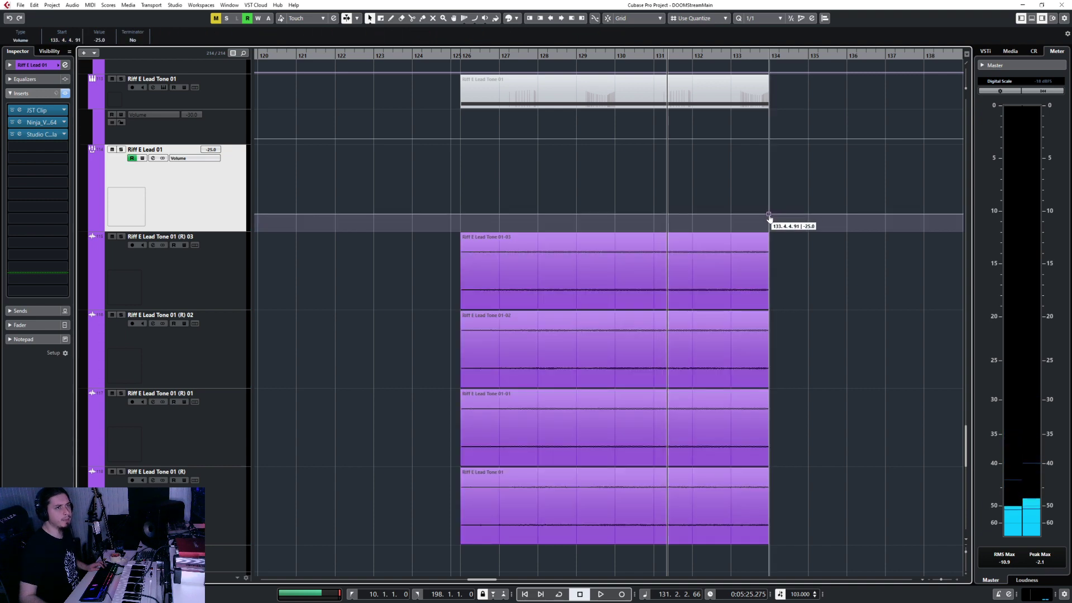
scroll(772, 213, up, 3)
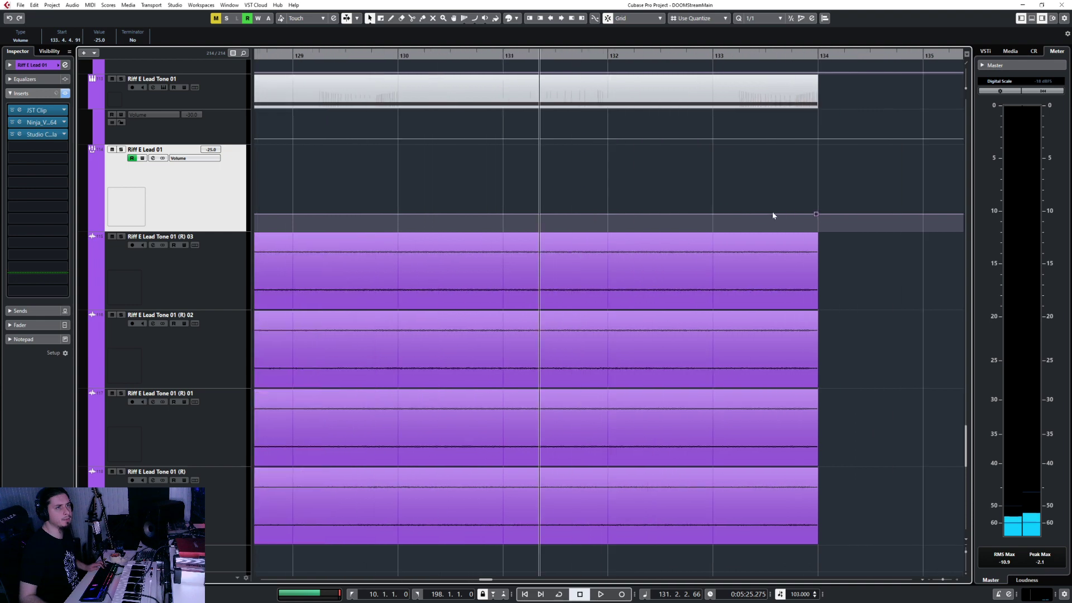
drag(816, 216, 818, 216)
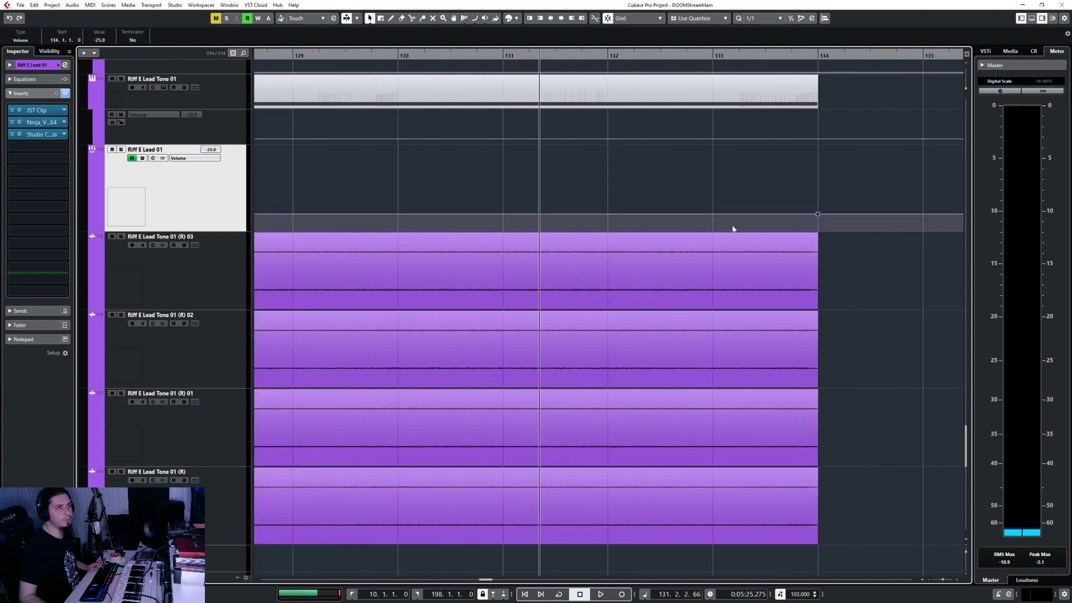
Step: Add a volume point at 126.1.1.0, lower Riff E Lead 01 between bars 126 and 134 to -27.3 dB, and heighten the lane
scroll(731, 228, down, 3)
drag(458, 216, 454, 216)
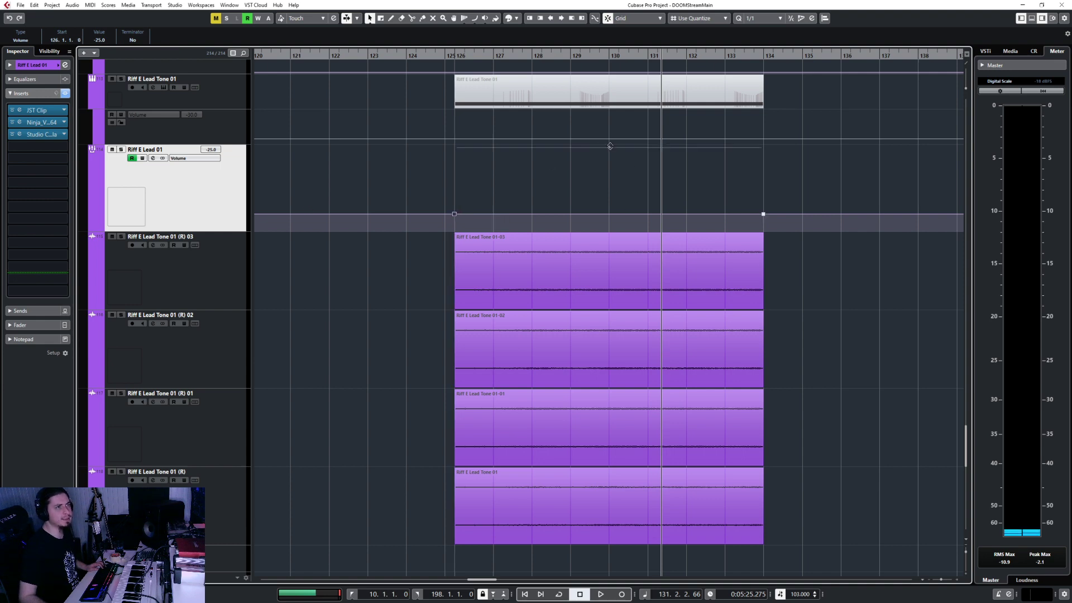
drag(608, 147, 608, 148)
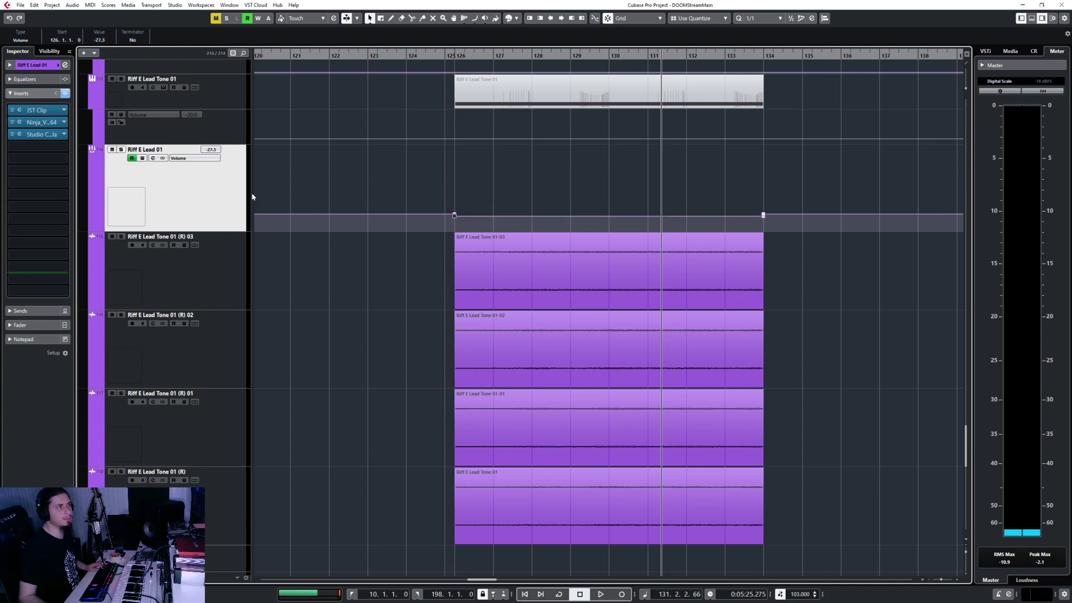
drag(231, 236, 232, 361)
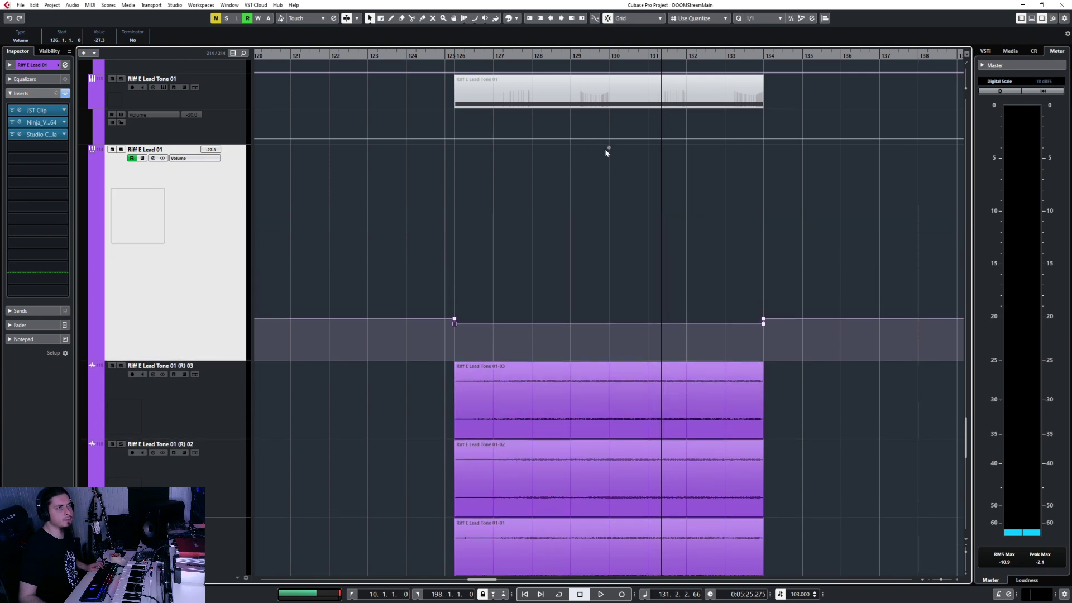
Step: Play the mix from just before bar 126 and lower Riff E Lead 01's volume between bars 126 and 134 to -28.5 dB
click(409, 69)
key(space)
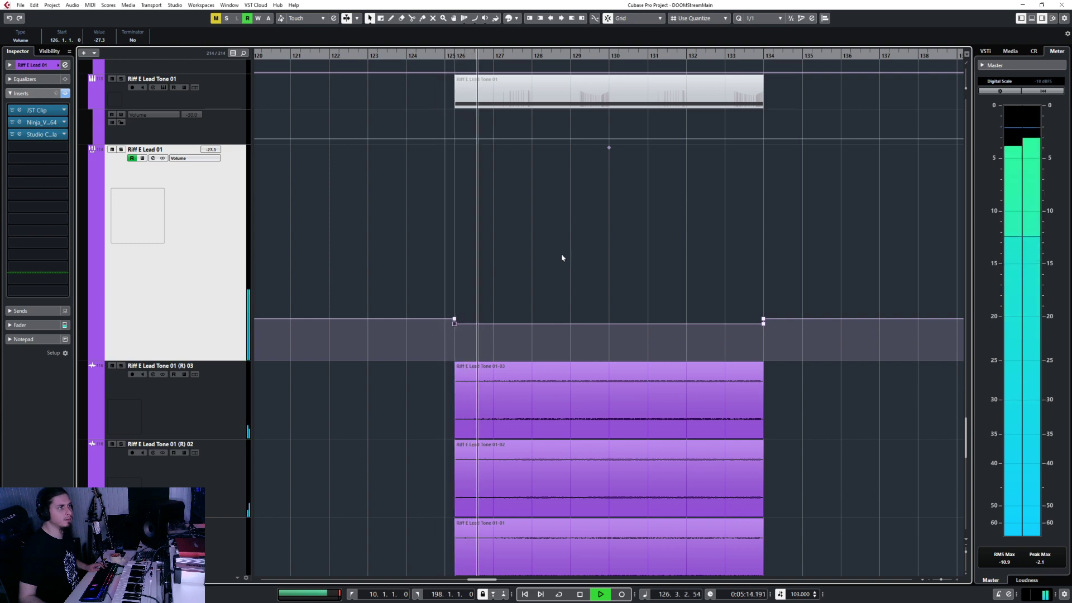
drag(608, 147, 607, 152)
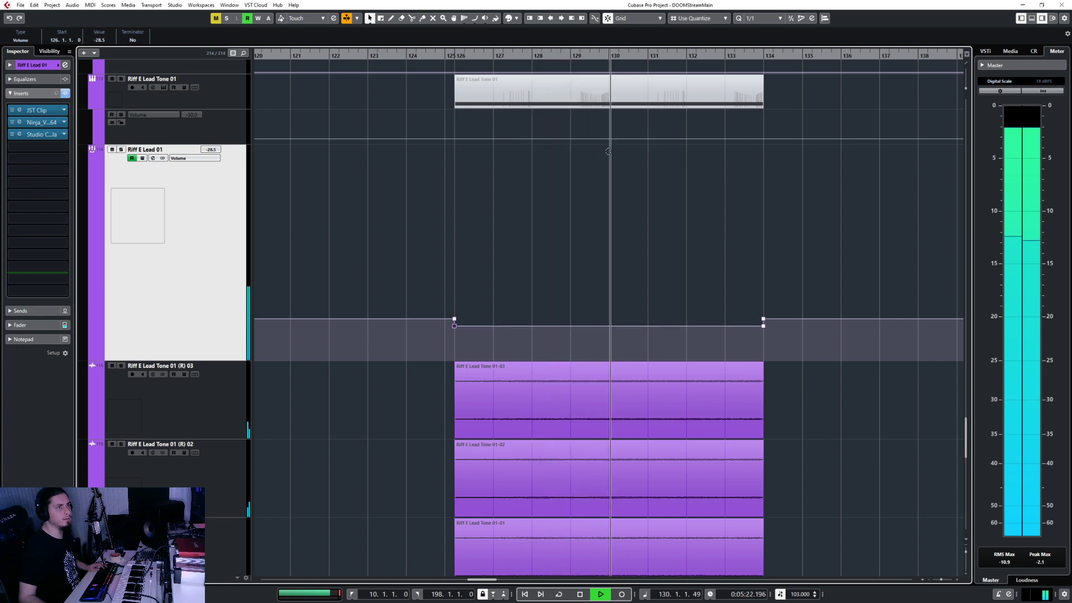
scroll(605, 292, down, 3)
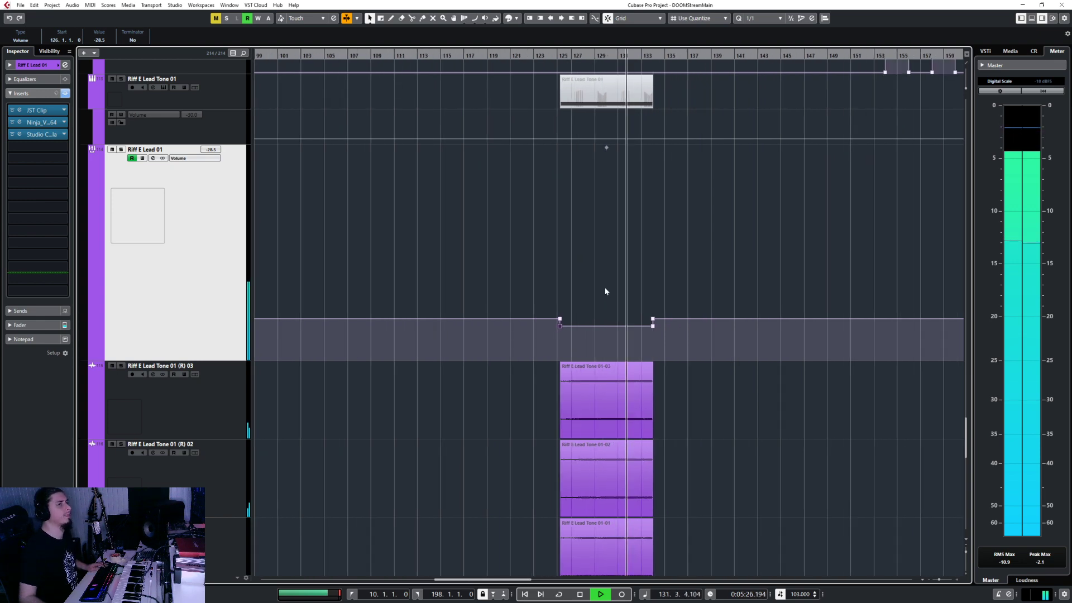
scroll(689, 287, up, 5)
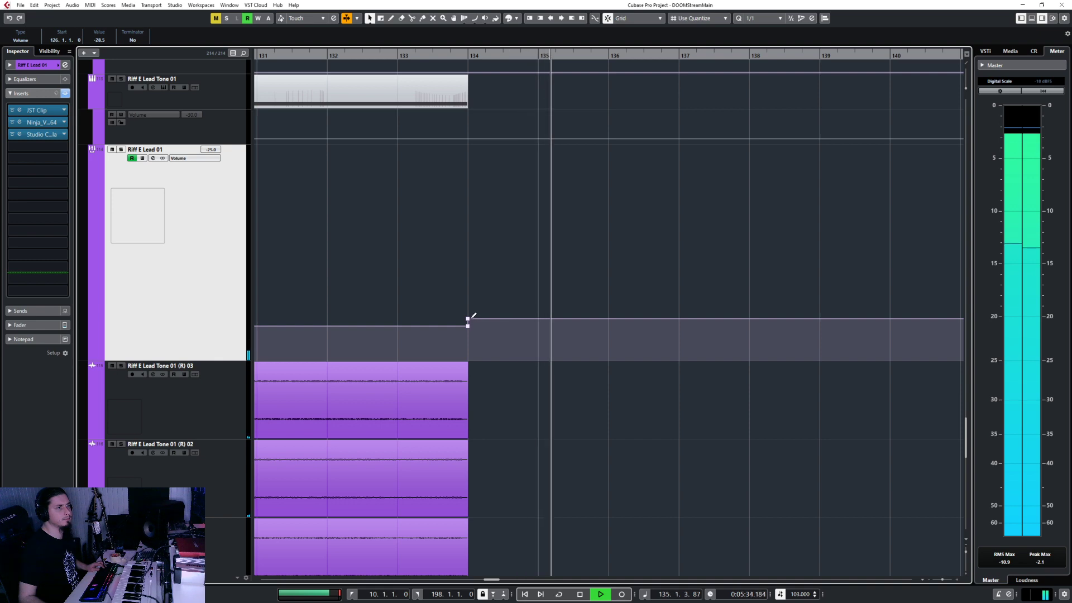
Step: Drop Riff E Lead 01's volume automation to -∞ before the lead events and from 134.1.1.0 onward, and stop playback
scroll(570, 339, down, 4)
scroll(569, 337, down, 6)
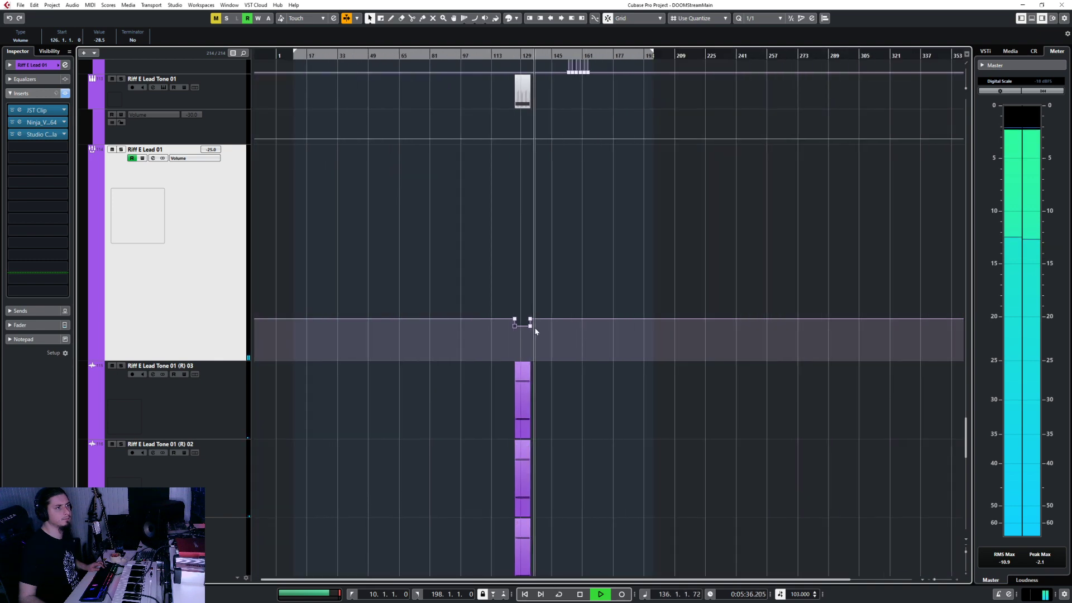
scroll(534, 328, up, 3)
scroll(559, 337, up, 3)
drag(399, 320, 400, 430)
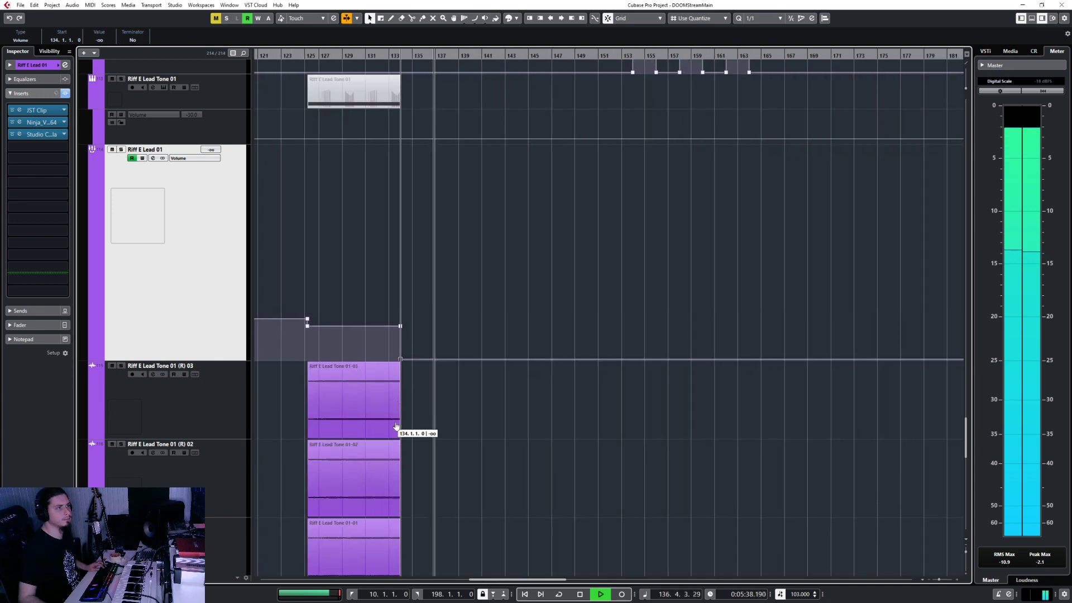
drag(307, 319, 310, 388)
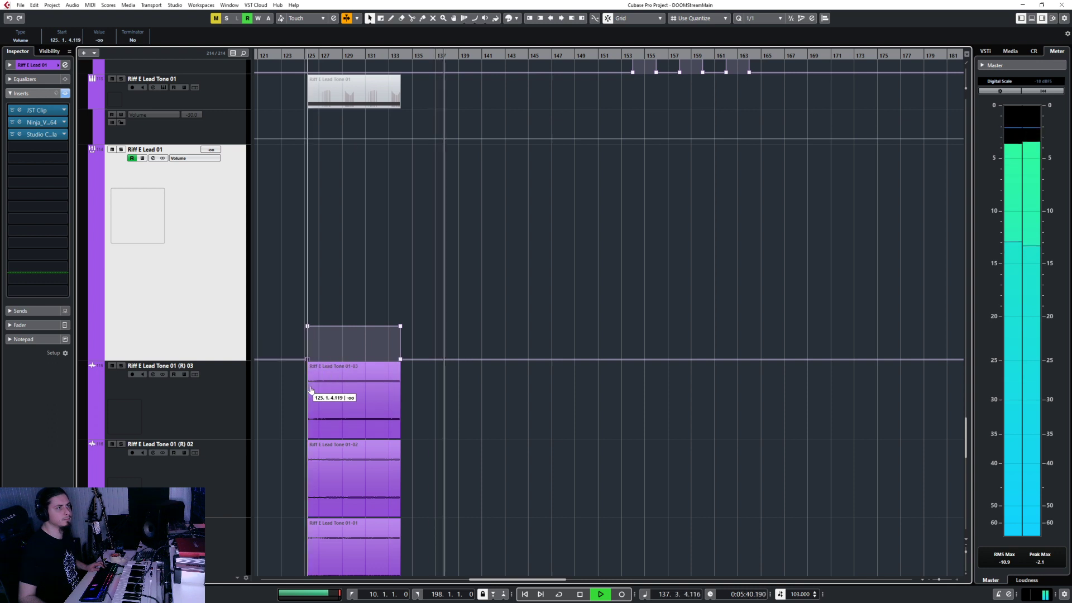
scroll(307, 310, up, 6)
scroll(400, 307, down, 8)
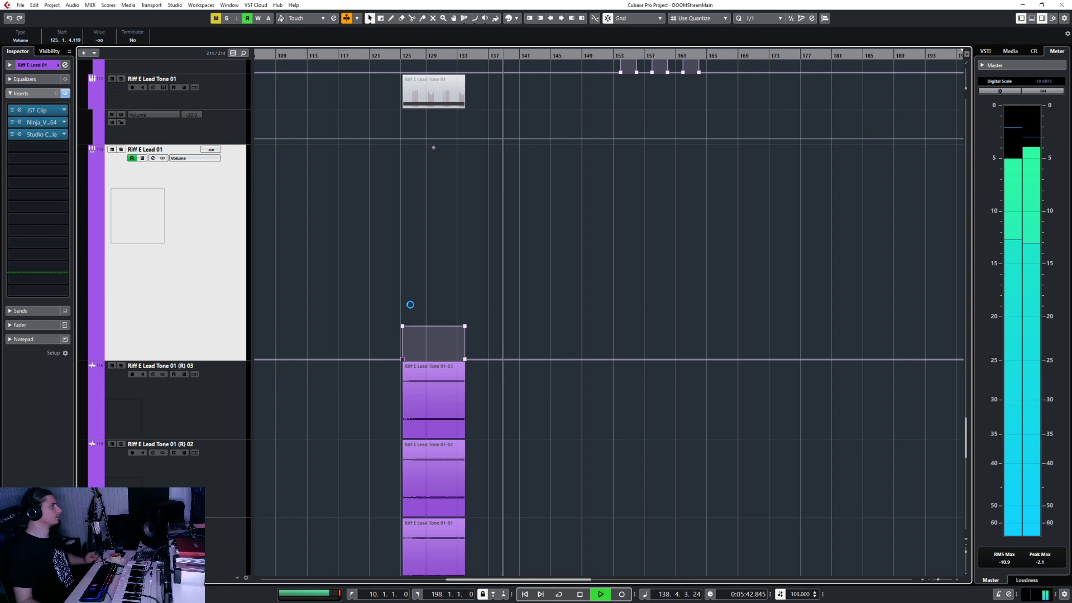
key(space)
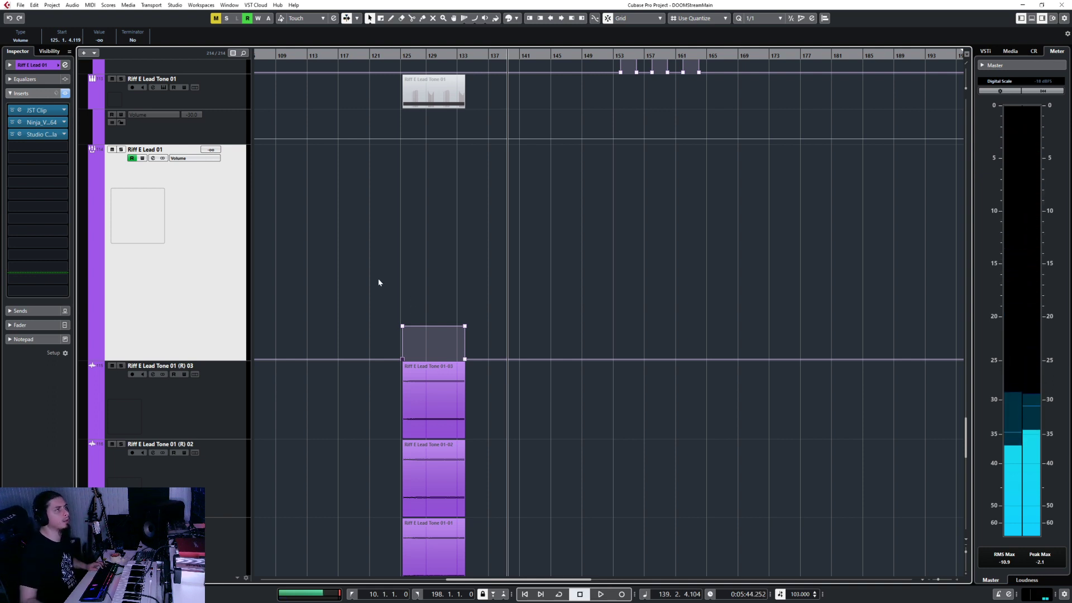
Step: Review the fix list in Notepad, locate the Riff A Glitch 01 folder's audio events, and return to Cubase
key(alt+Tab)
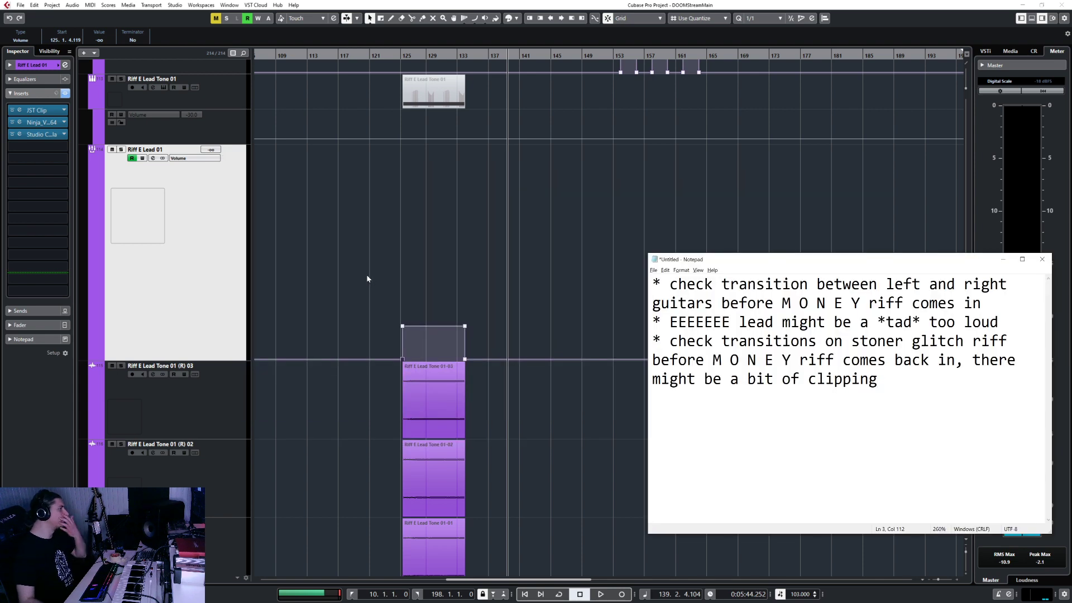
key(alt+Tab)
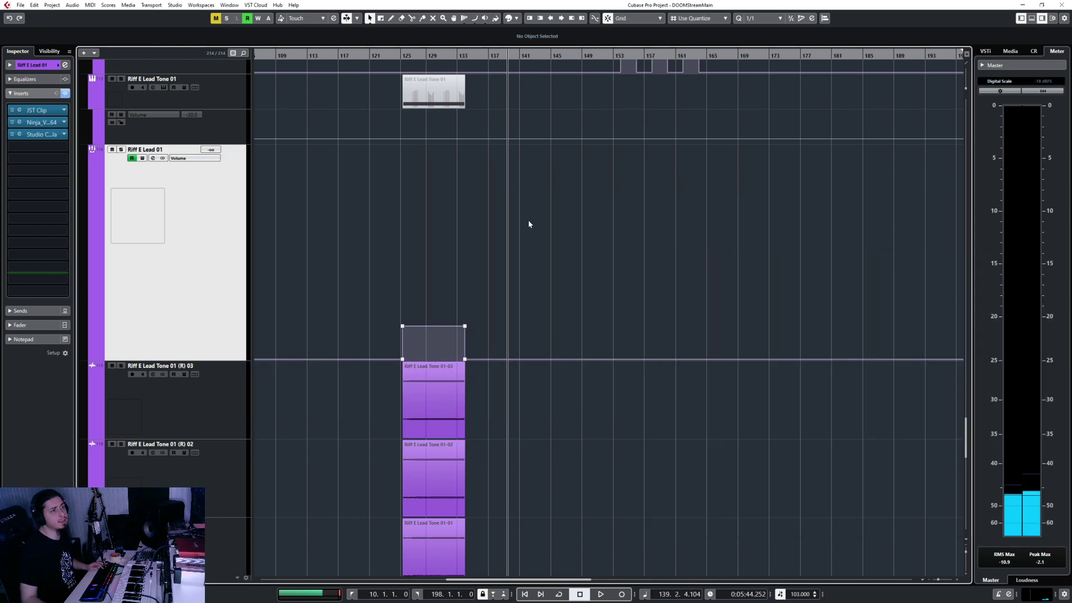
key(g)
key(g)
key(g)
scroll(517, 276, up, 15)
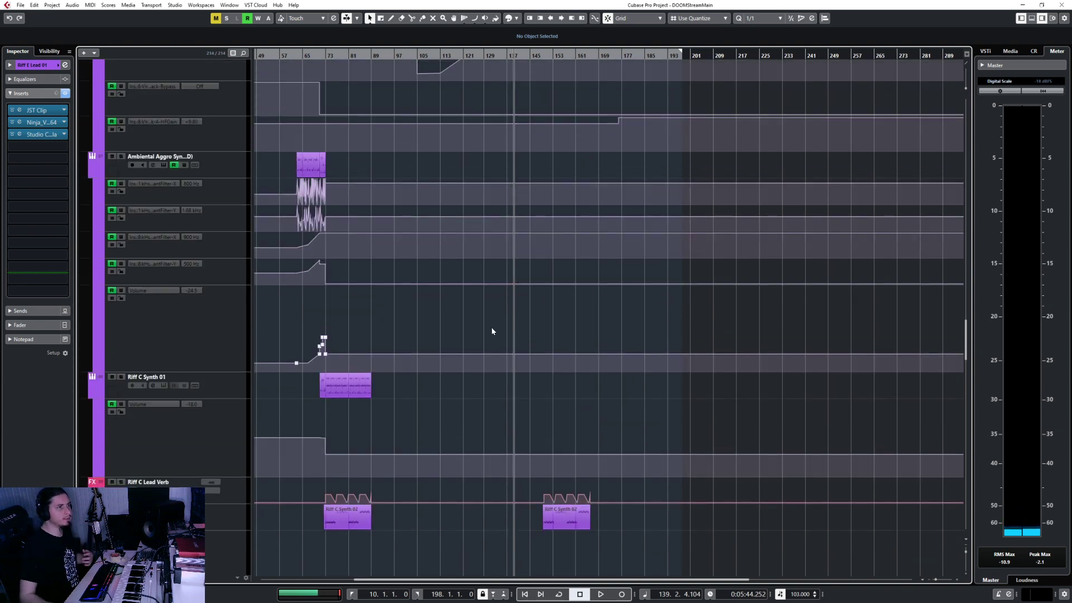
scroll(212, 132, up, 20)
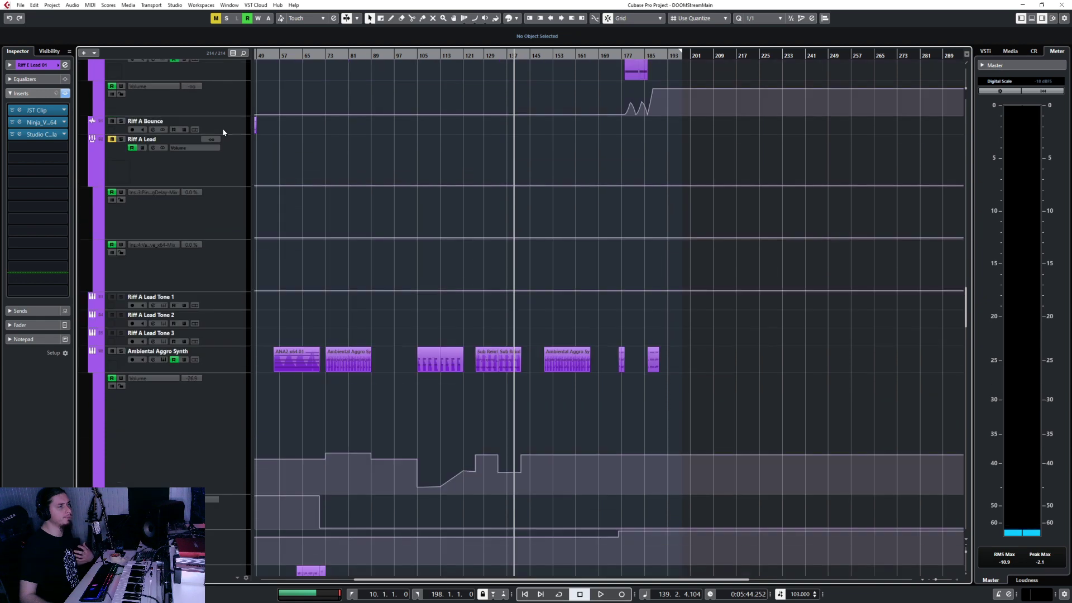
scroll(223, 132, up, 5)
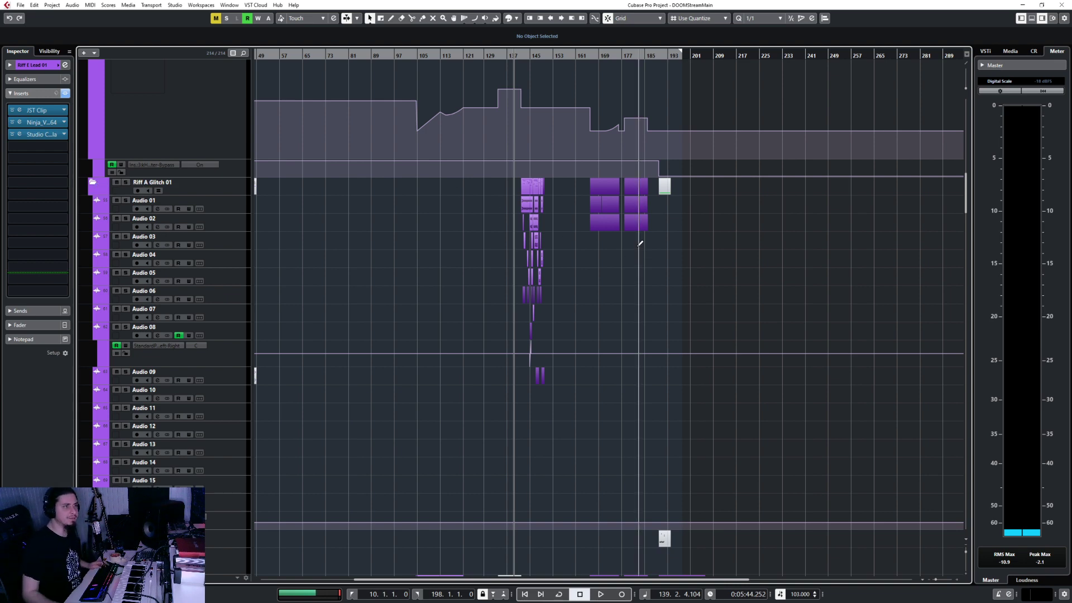
key(alt+Tab)
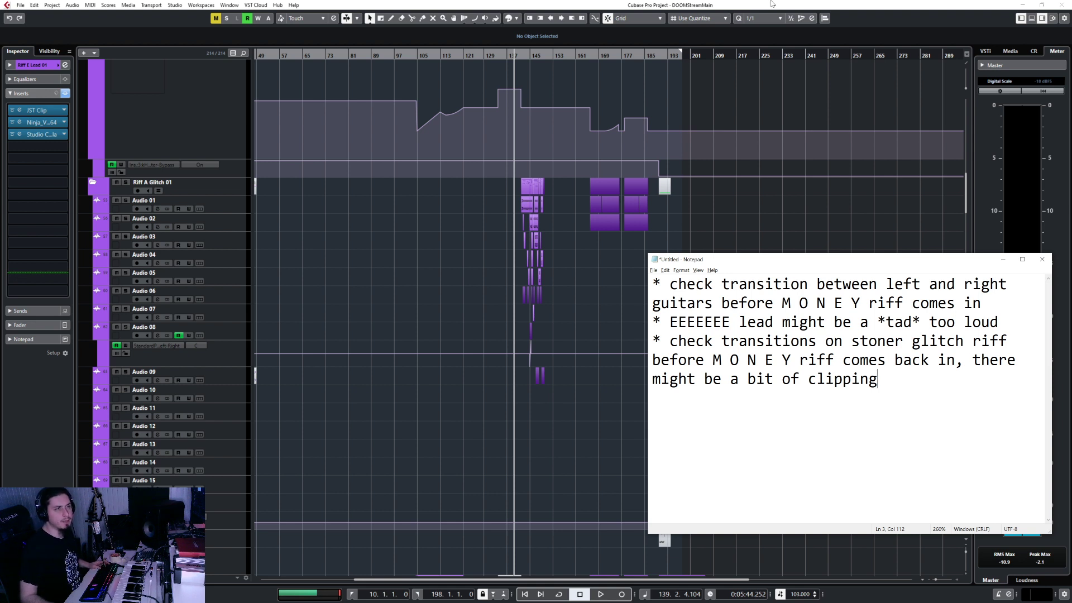
click(658, 5)
Step: Play briefly from bar 139, stop, and select the first Riff E Glitch - Chain 1 event to examine its start at bar 142
scroll(548, 218, up, 5)
key(space)
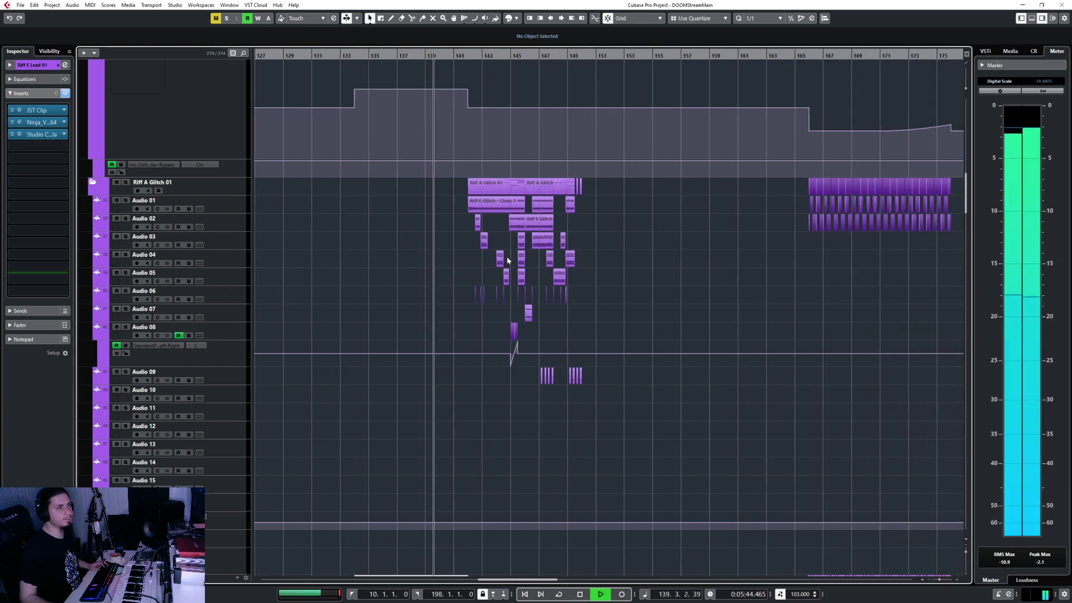
scroll(454, 243, up, 6)
key(space)
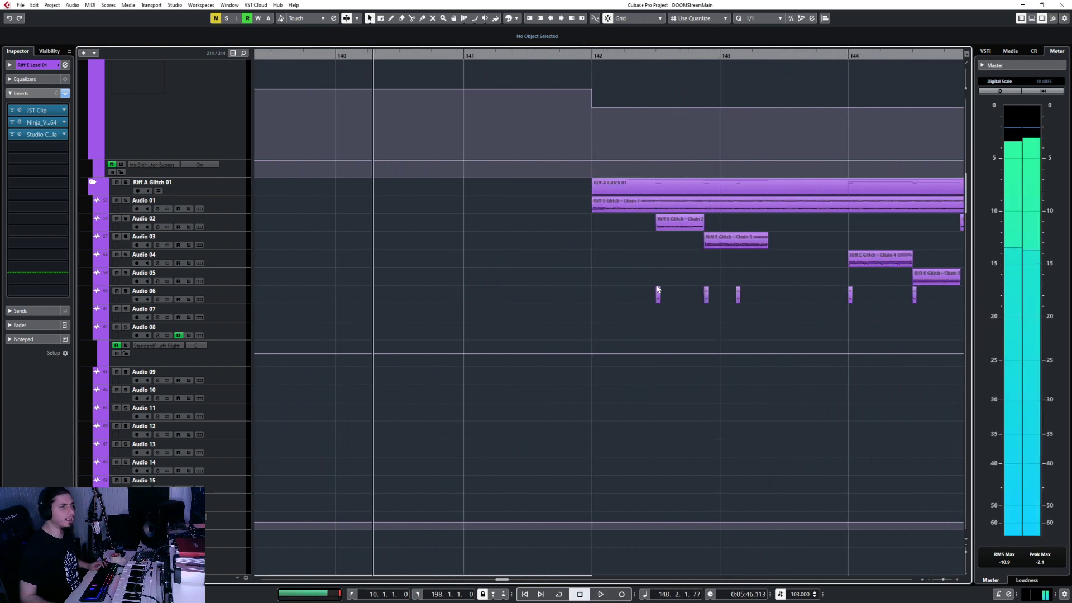
scroll(657, 289, right, 5)
scroll(579, 287, down, 3)
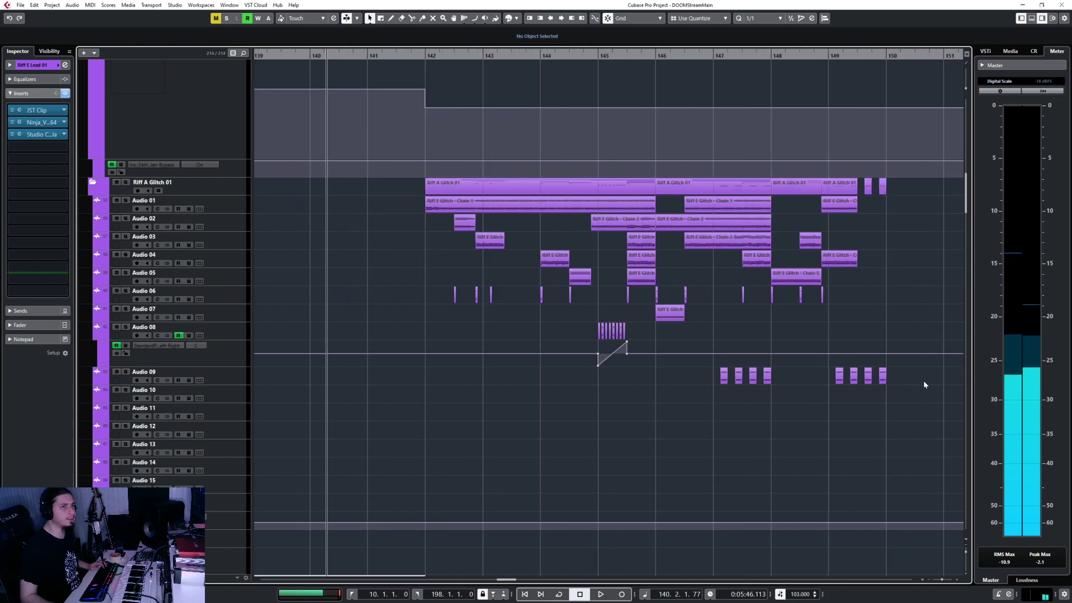
scroll(429, 207, up, 3)
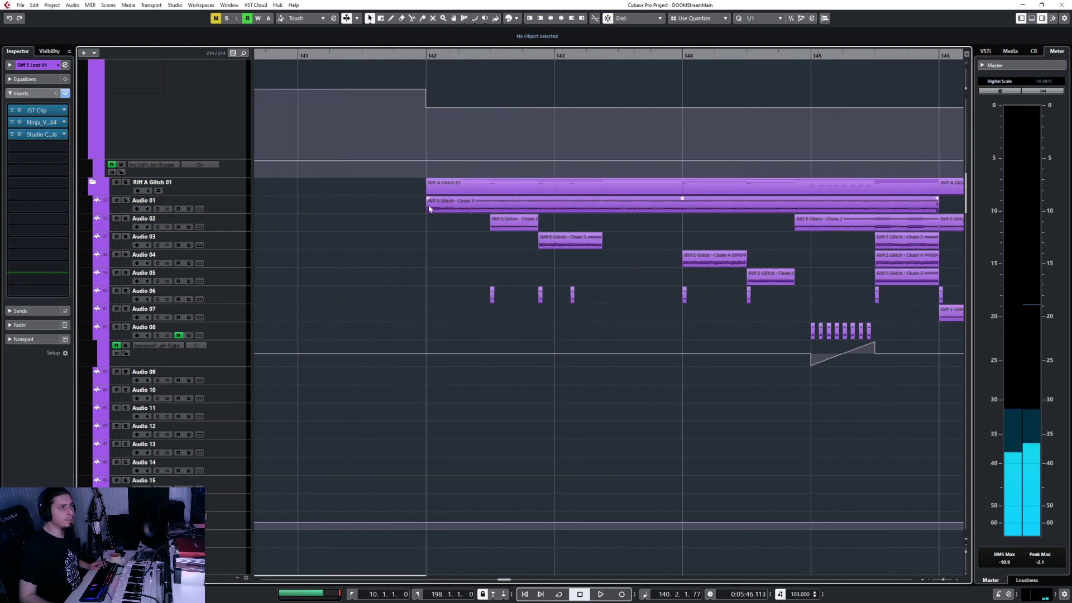
click(428, 208)
scroll(433, 195, up, 3)
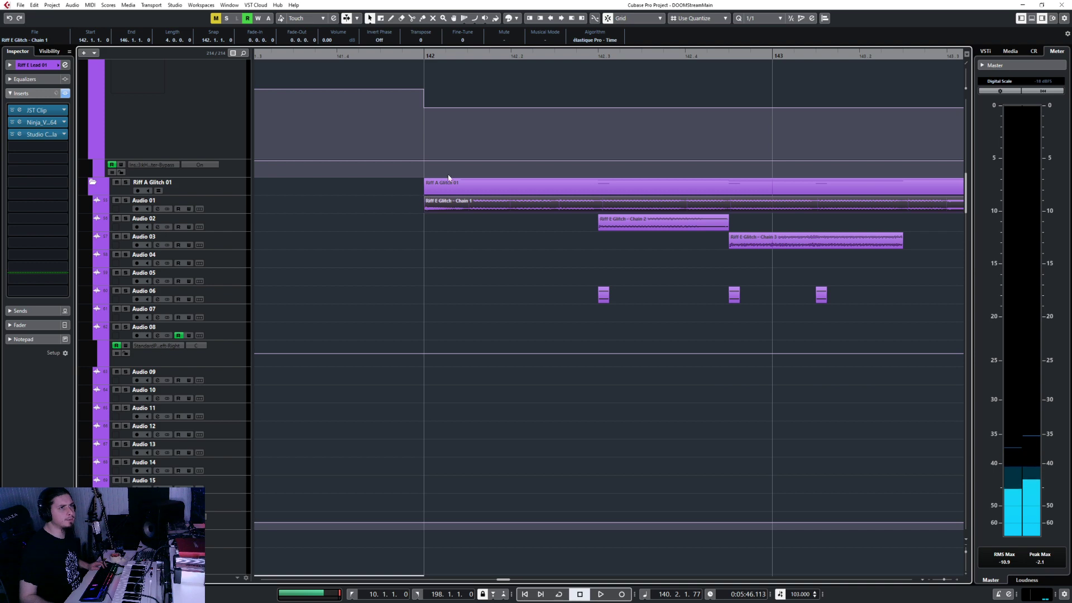
scroll(455, 266, down, 6)
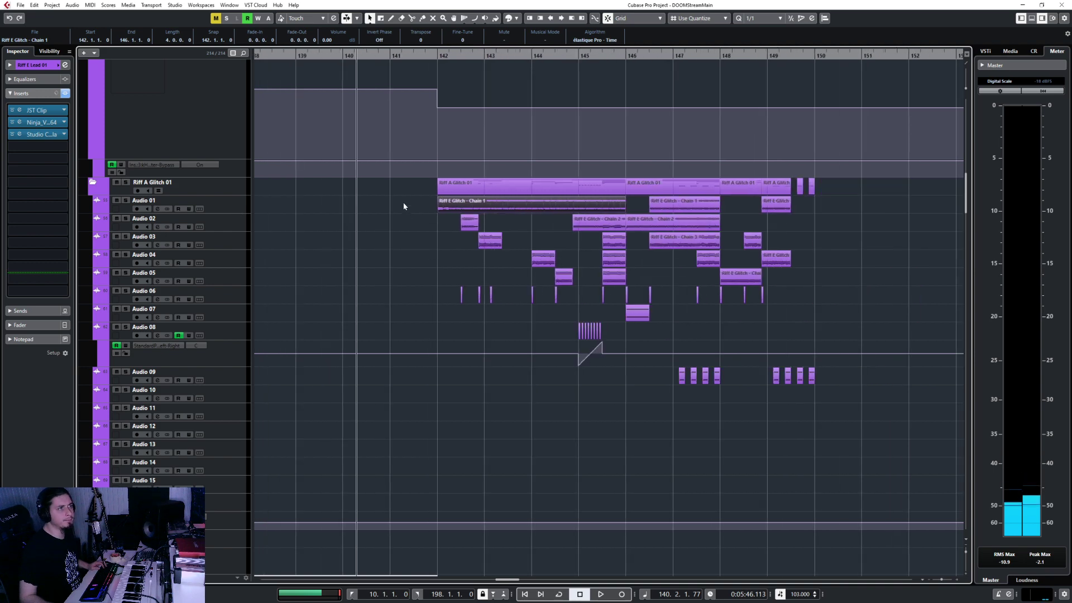
Step: Select the glitch events on Audio 01 to Audio 09 between bars 142 and 150 and examine their fades and transitions
drag(403, 202, 842, 384)
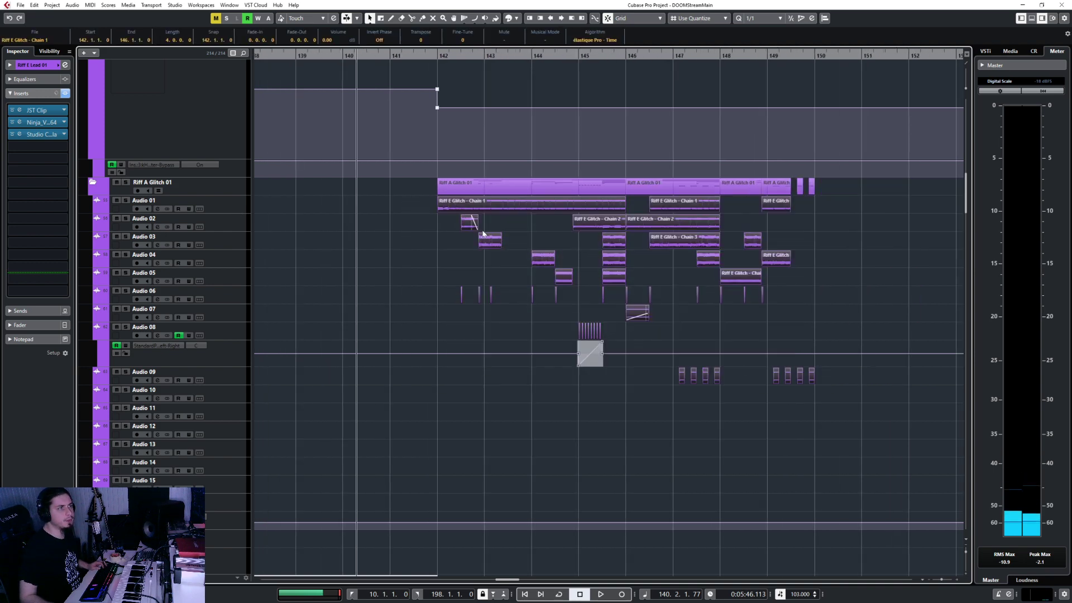
scroll(451, 242, up, 4)
scroll(450, 242, down, 2)
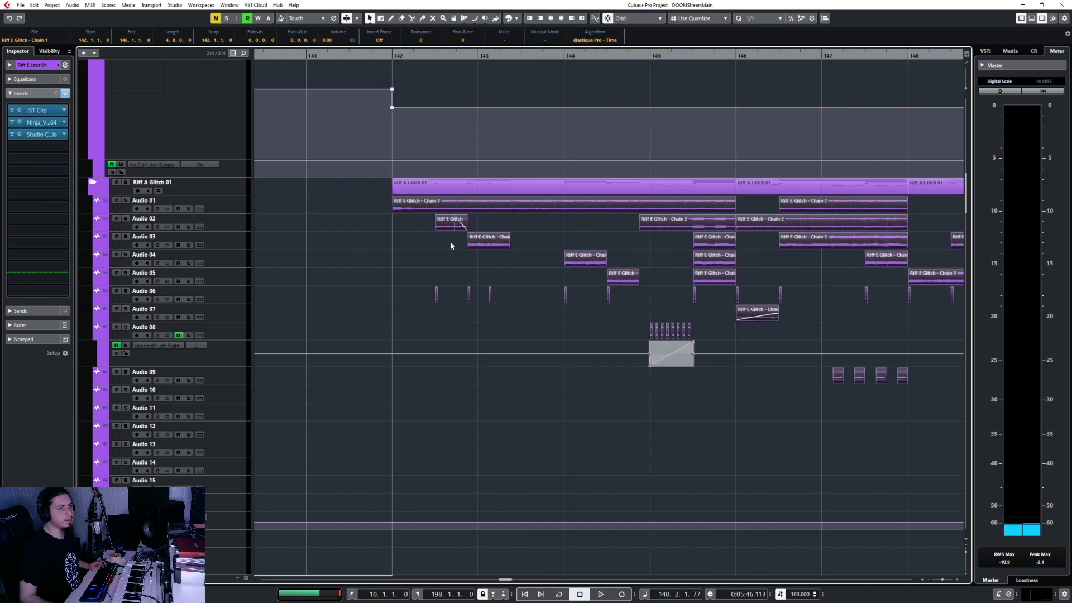
scroll(449, 240, up, 5)
scroll(450, 236, down, 2)
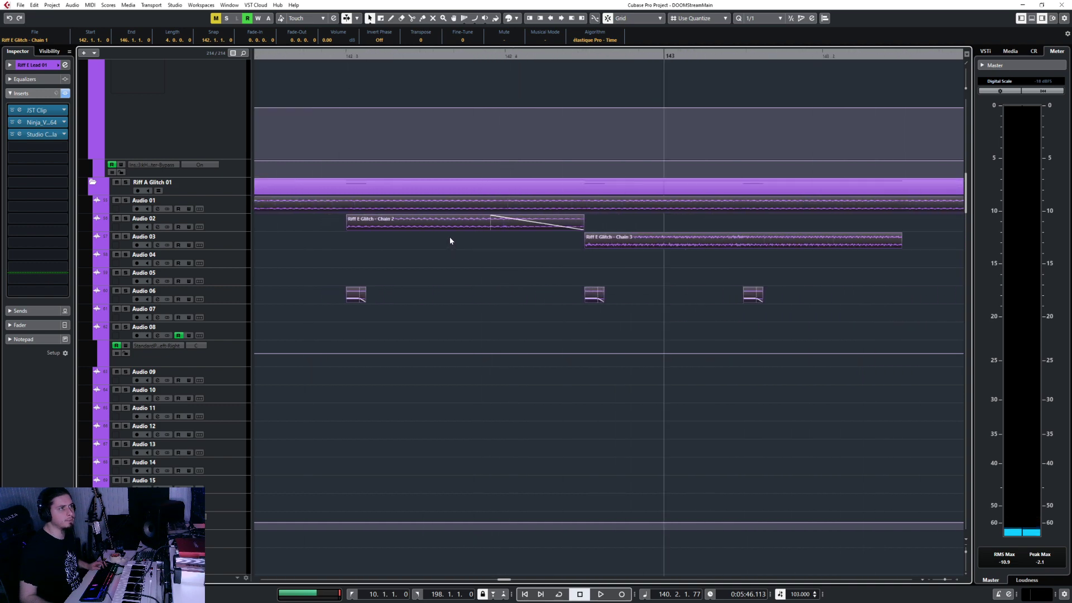
scroll(381, 245, down, 2)
scroll(391, 249, up, 4)
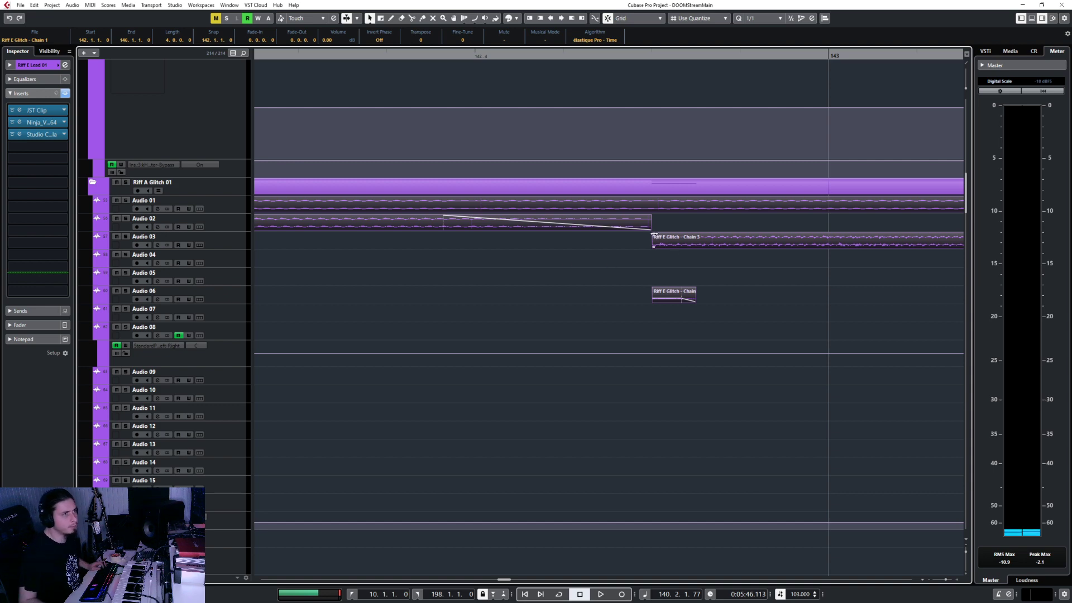
scroll(627, 290, down, 3)
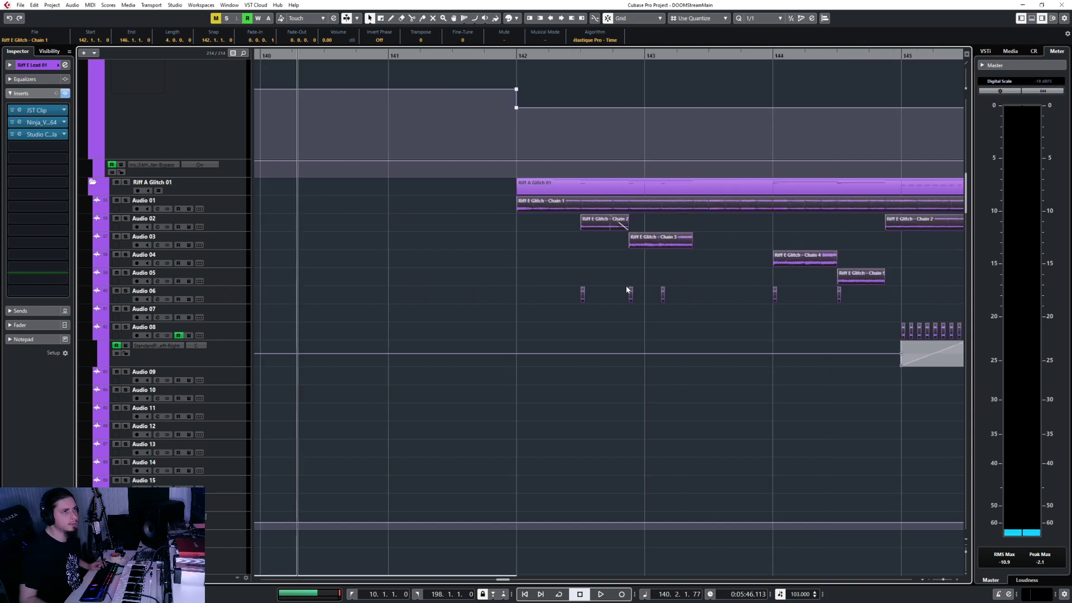
scroll(631, 288, down, 4)
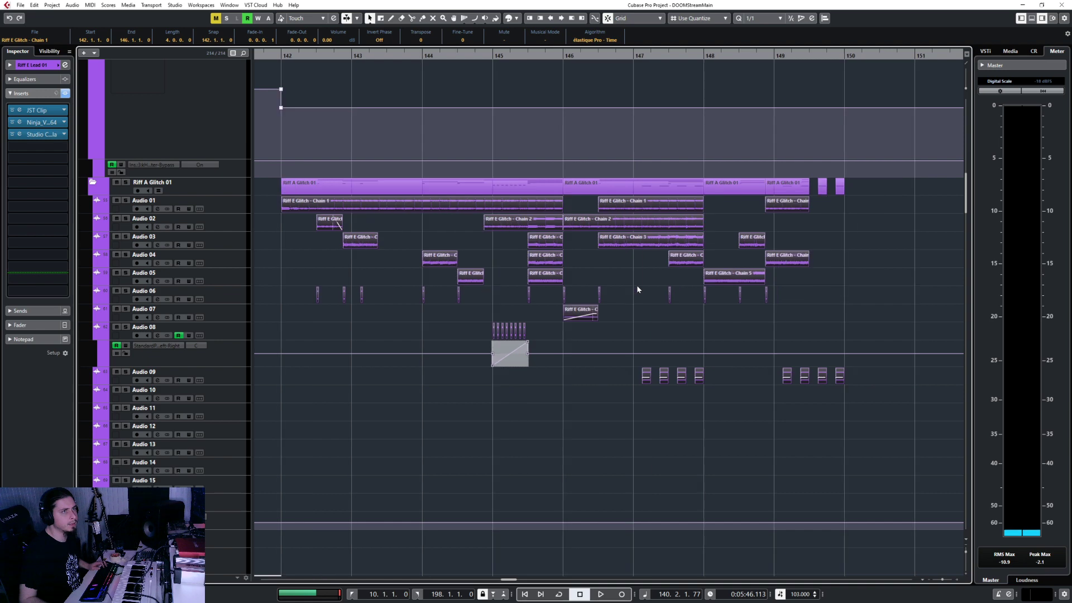
Step: Play the mix from bar 140 through the glitch riff, deselect its events, and stop after bar 151
key(space)
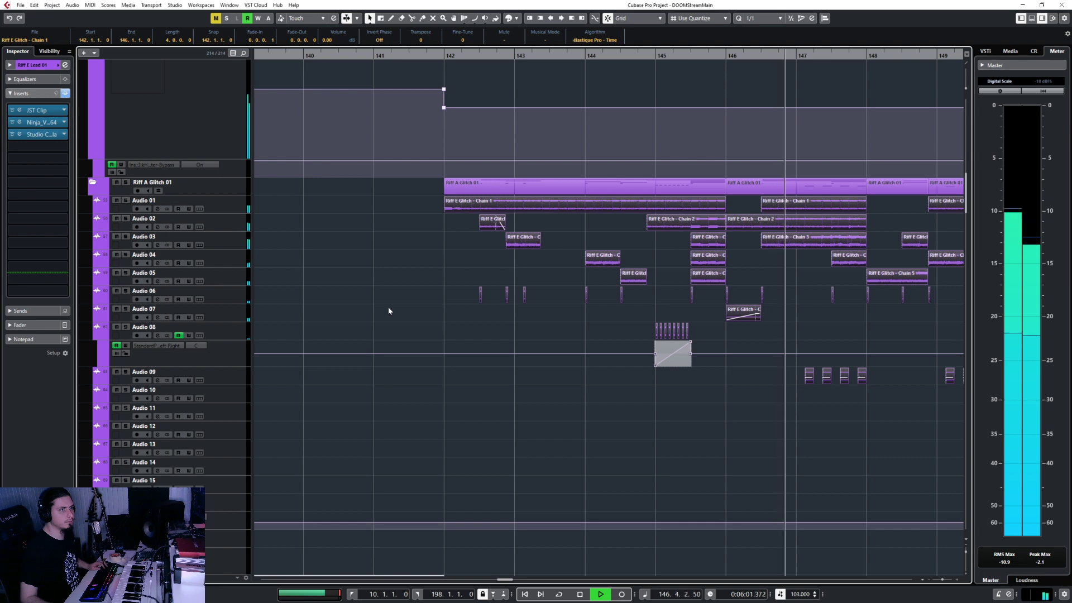
key(g)
key(g)
key(g)
click(601, 327)
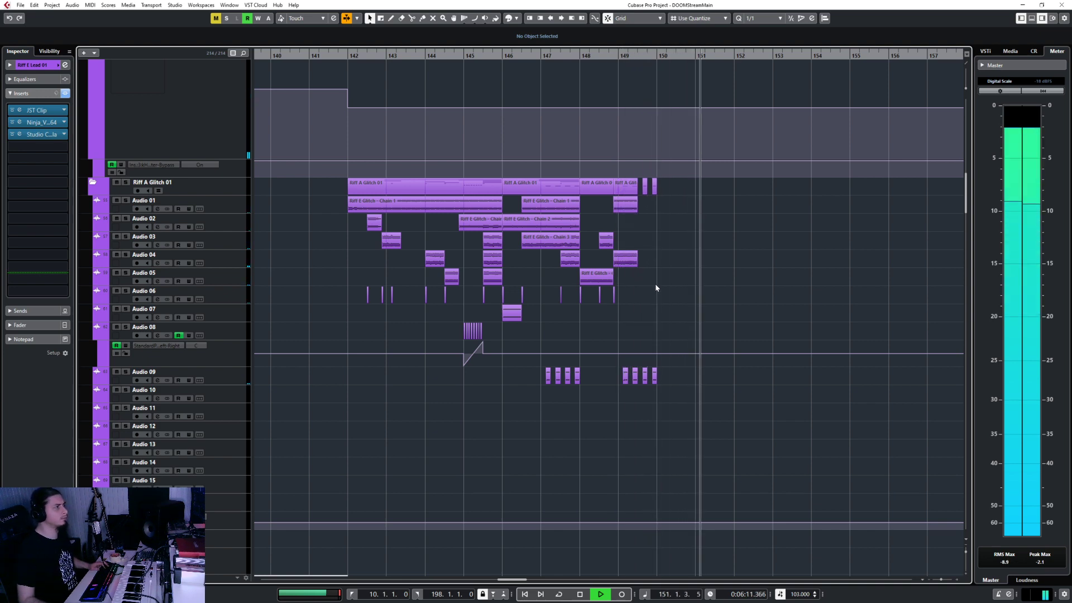
key(space)
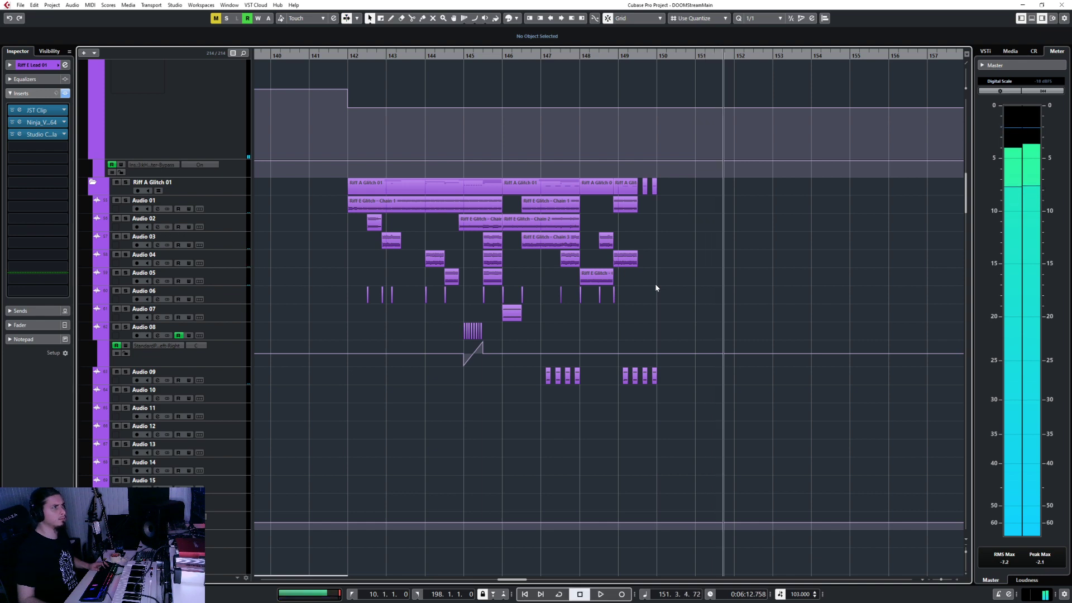
Step: Locate the Glitch 01 group track and its volume automation above the Riff A Glitch 01 folder
scroll(655, 284, up, 15)
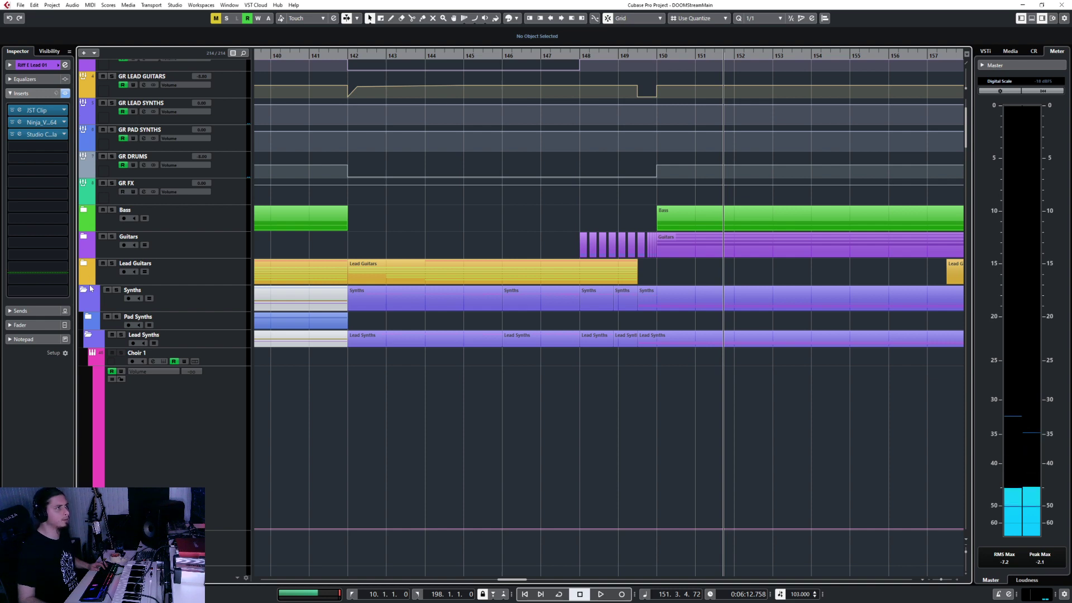
scroll(434, 367, down, 10)
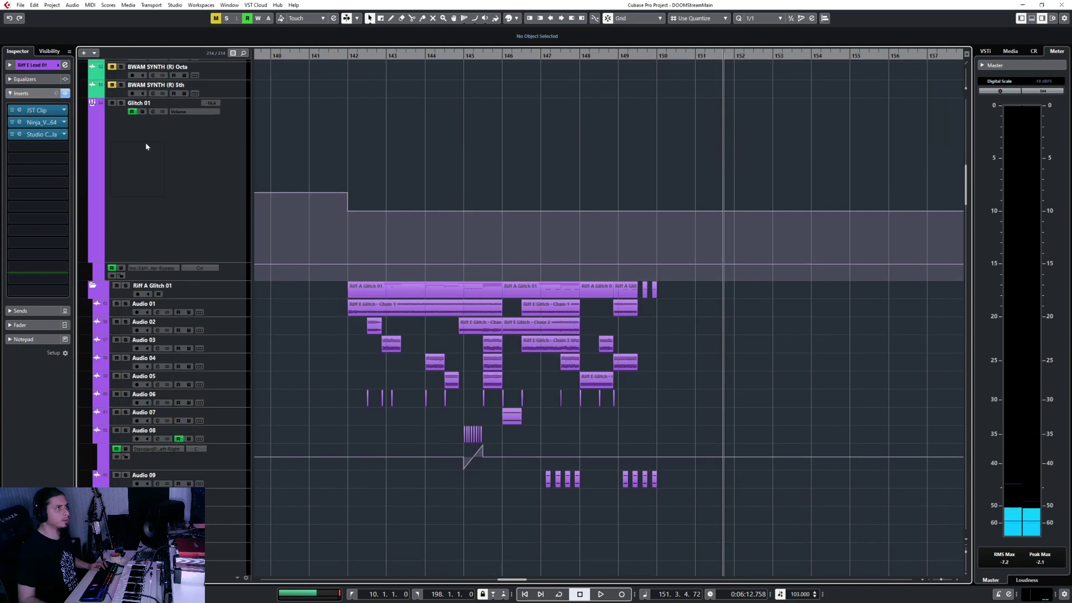